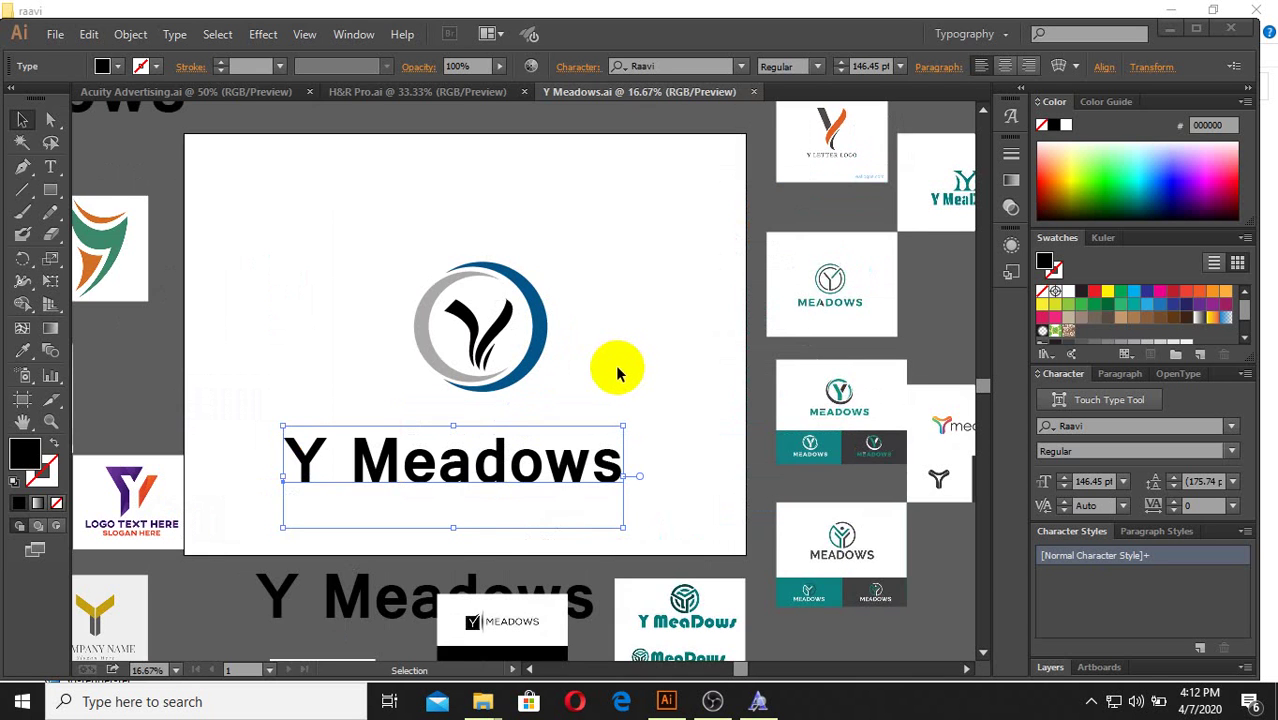
Step: Maximize the Illustrator window and close the Raavi font preview
scroll(617, 373, "down", 3)
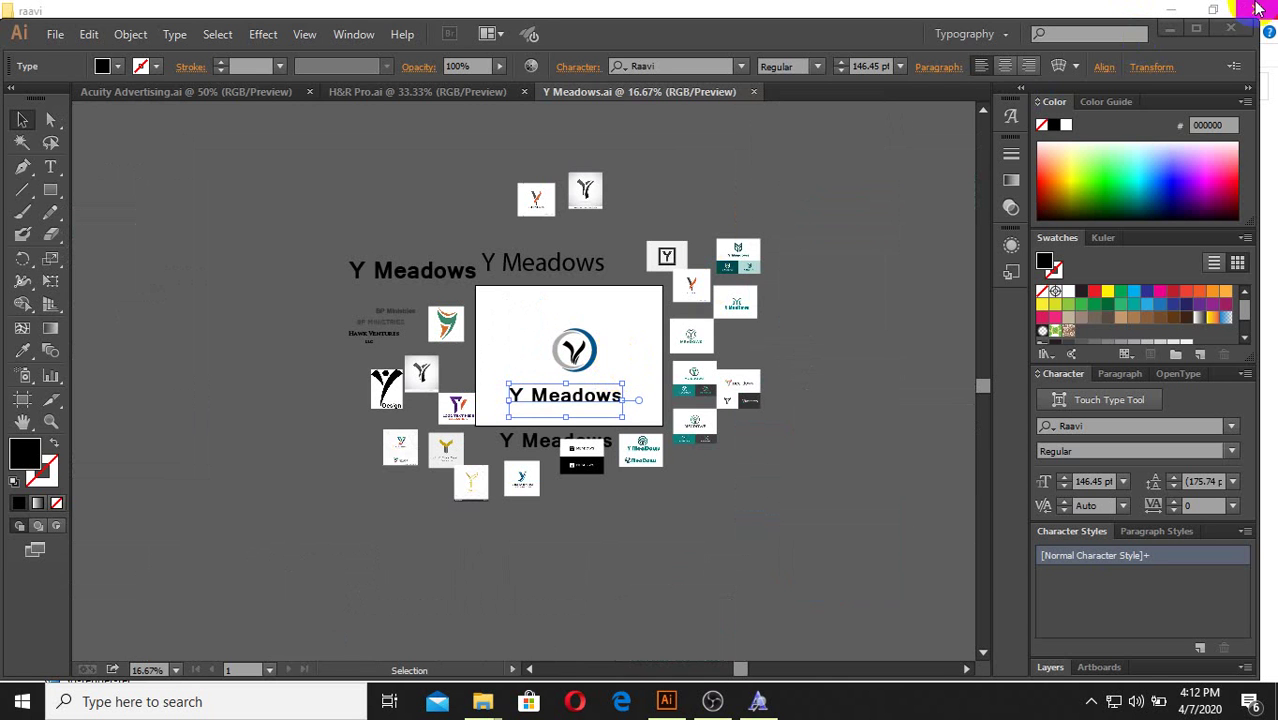
left_click(1213, 9)
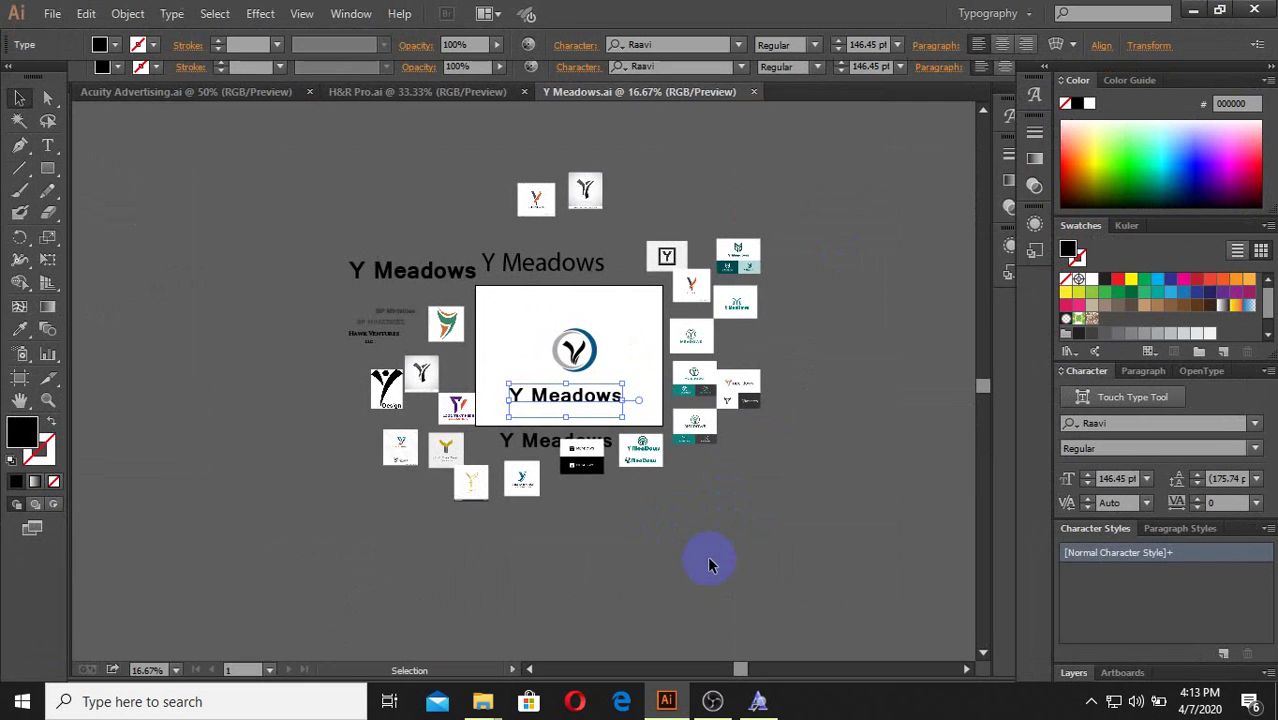
scroll(572, 318, "up", 2)
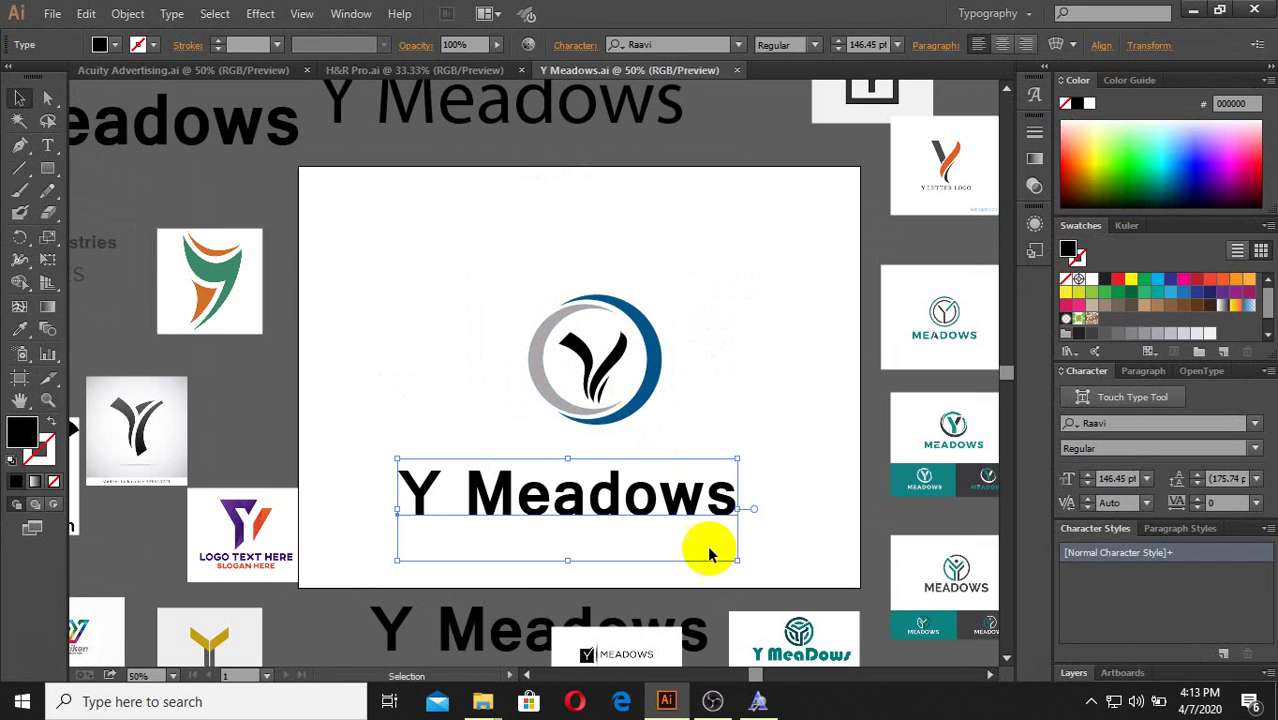
left_click(758, 701)
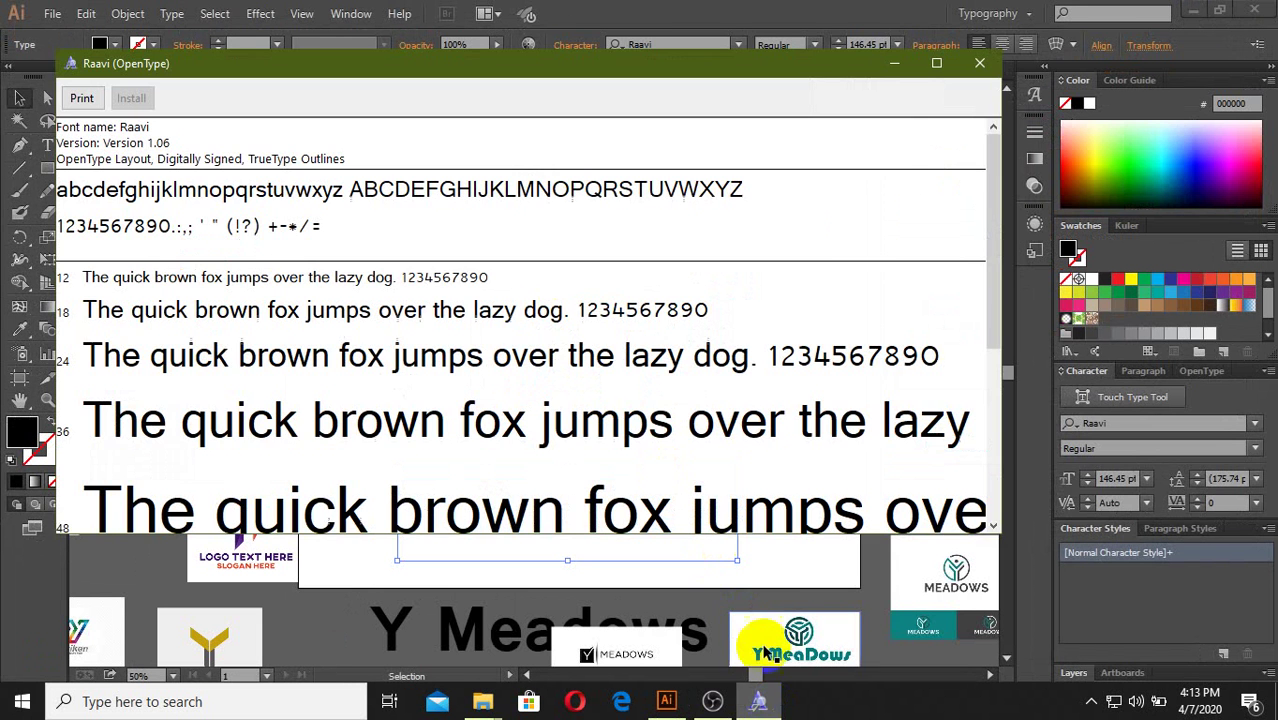
left_click(980, 63)
scroll(675, 392, "up", 2)
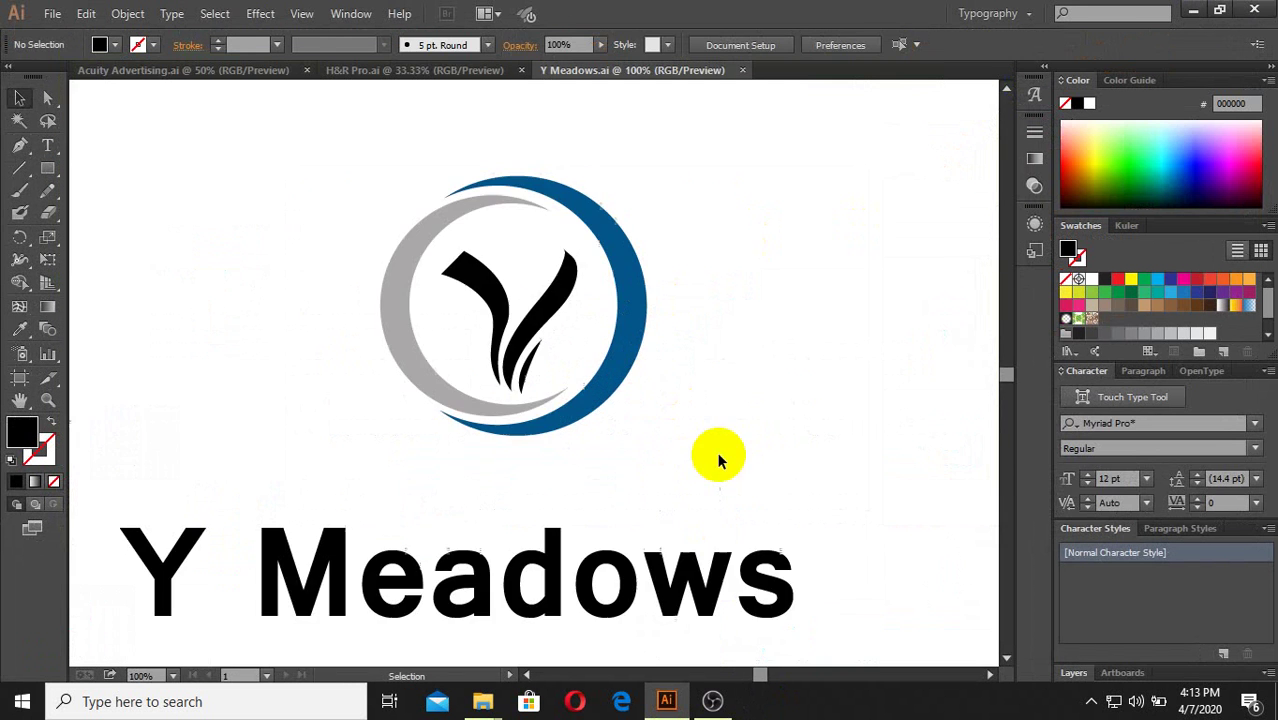
left_click_drag(736, 457, 300, 223)
scroll(650, 277, "down", 2)
left_click(640, 280)
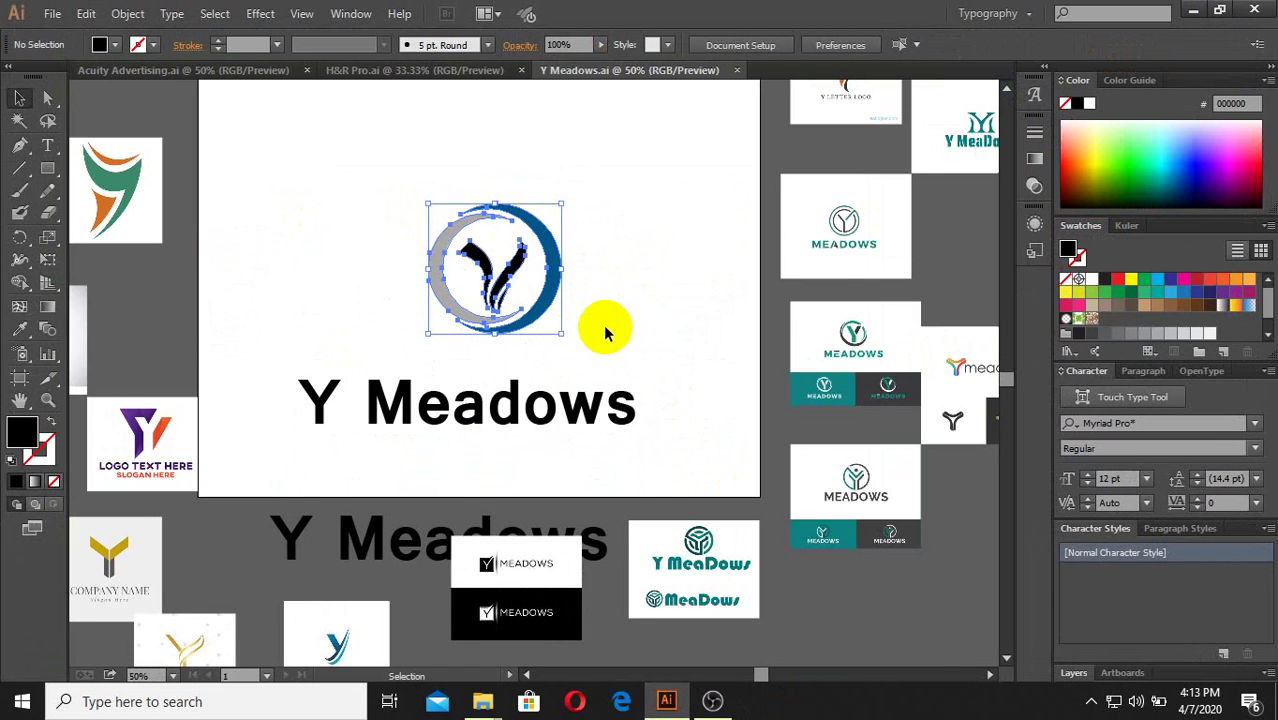
scroll(600, 320, "up", 2)
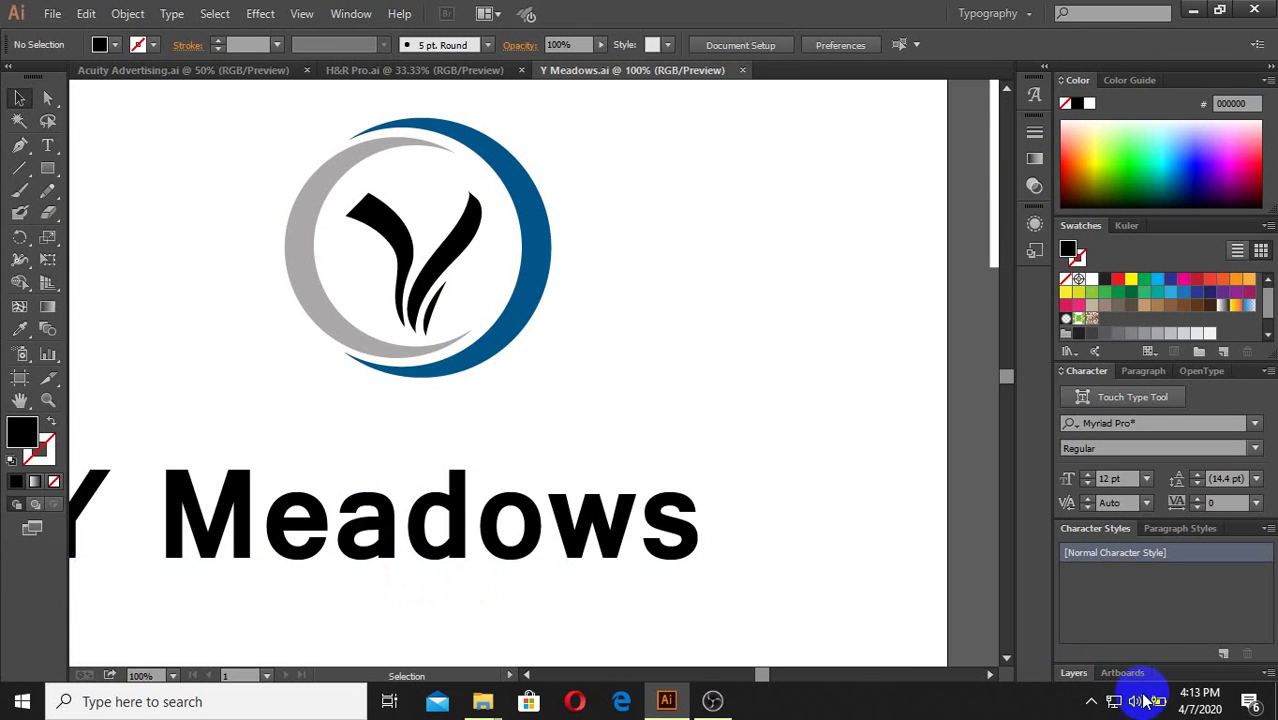
left_click(1091, 701)
left_click(1110, 551)
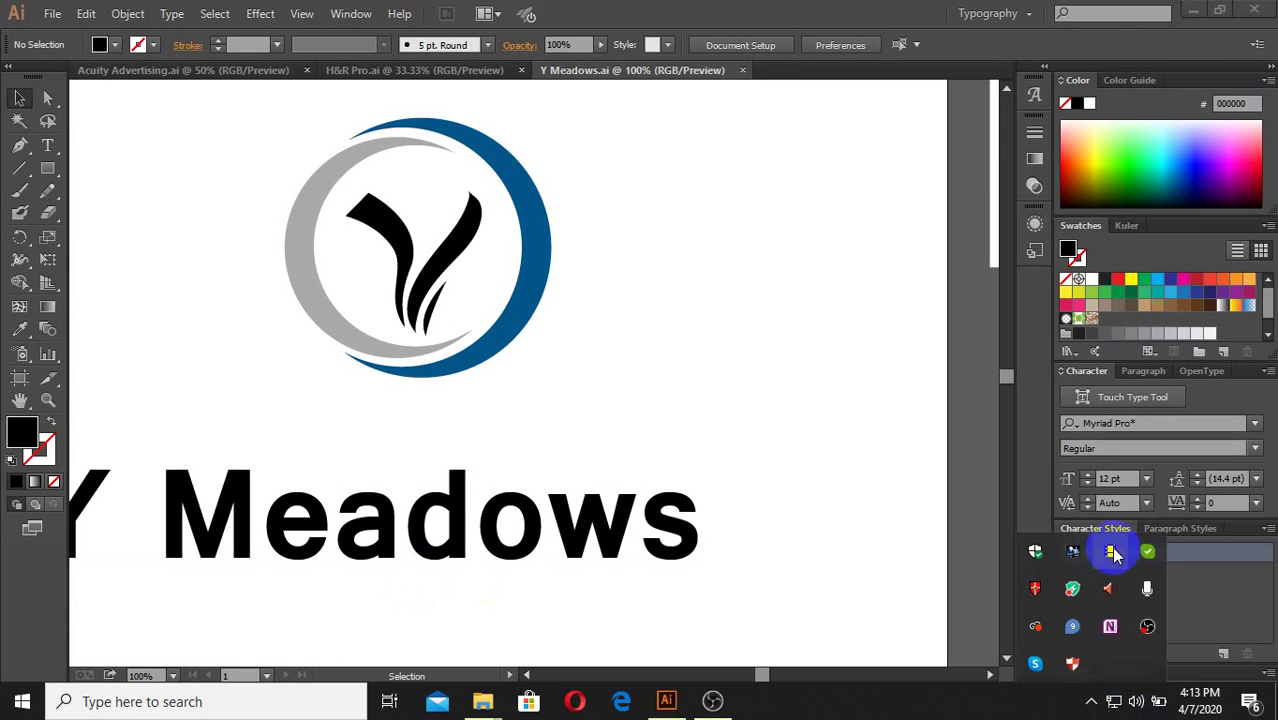
scroll(608, 411, "down", 2, "alt")
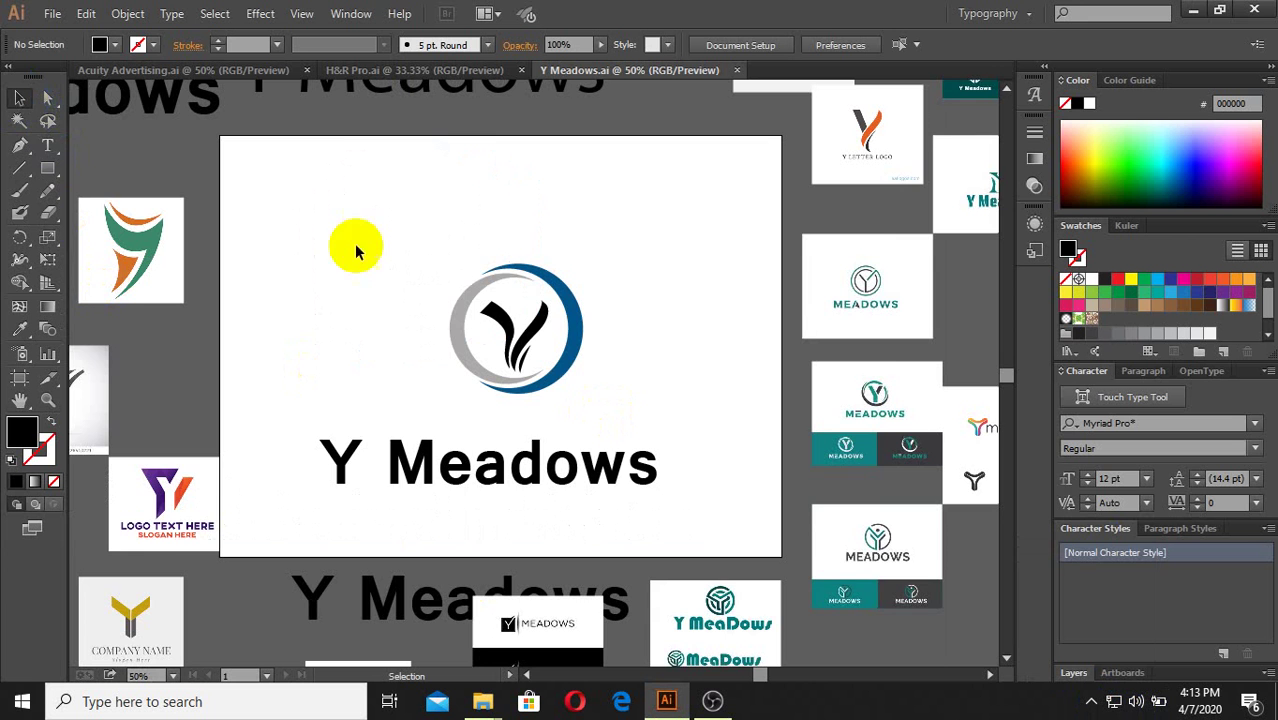
scroll(565, 408, "up", 2, "alt")
left_click_drag(697, 420, 399, 180)
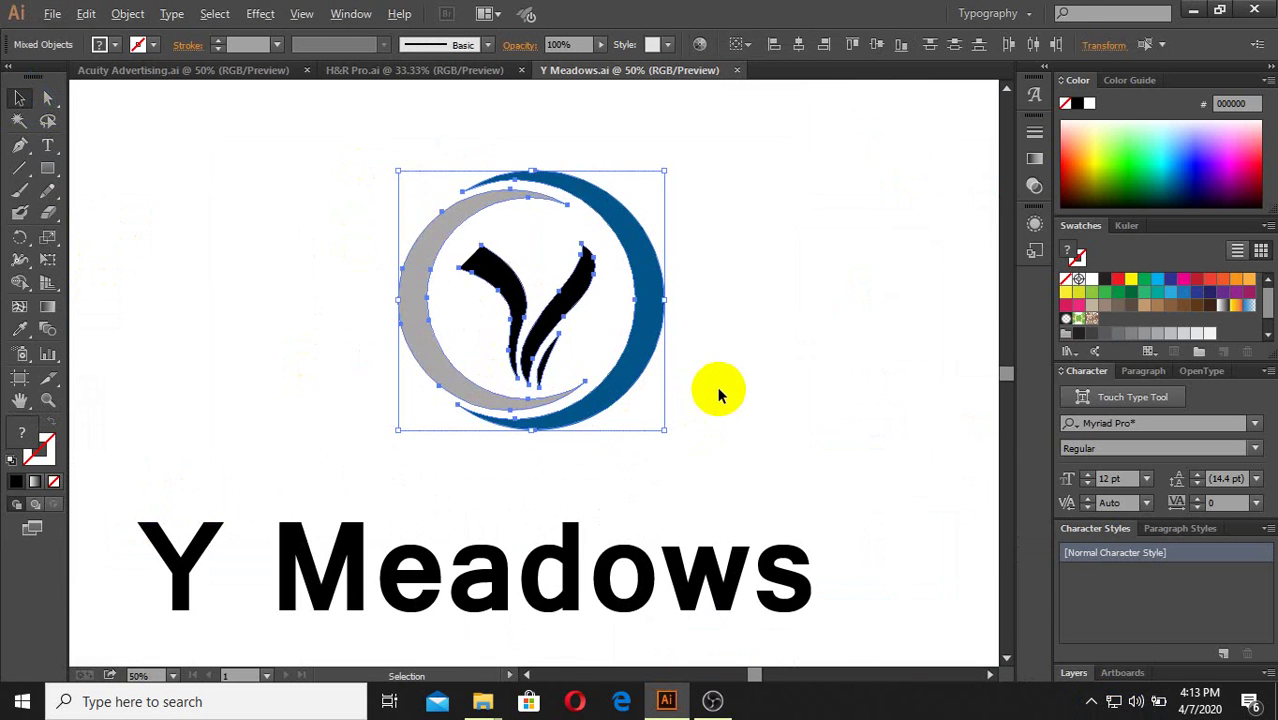
scroll(719, 391, "down", 2, "alt")
left_click(745, 410)
mouse_move(745, 410)
left_mouse_down()
mouse_move(585, 323)
mouse_move(585, 285)
left_mouse_up()
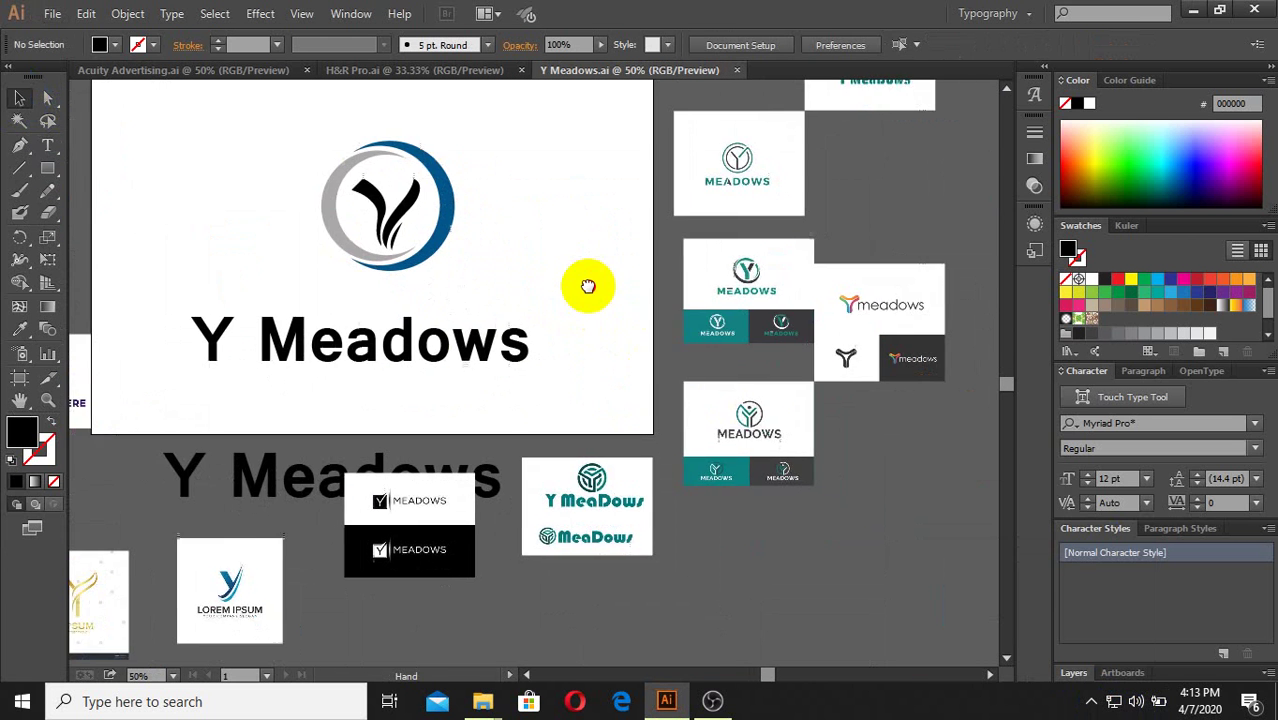
scroll(841, 357, "up", 2, "alt")
scroll(821, 346, "down", 2, "alt")
mouse_move(742, 457)
left_mouse_down()
mouse_move(714, 445)
mouse_move(707, 420)
left_mouse_up()
scroll(778, 442, "down", 2, "alt")
left_click_drag(484, 463, 540, 435)
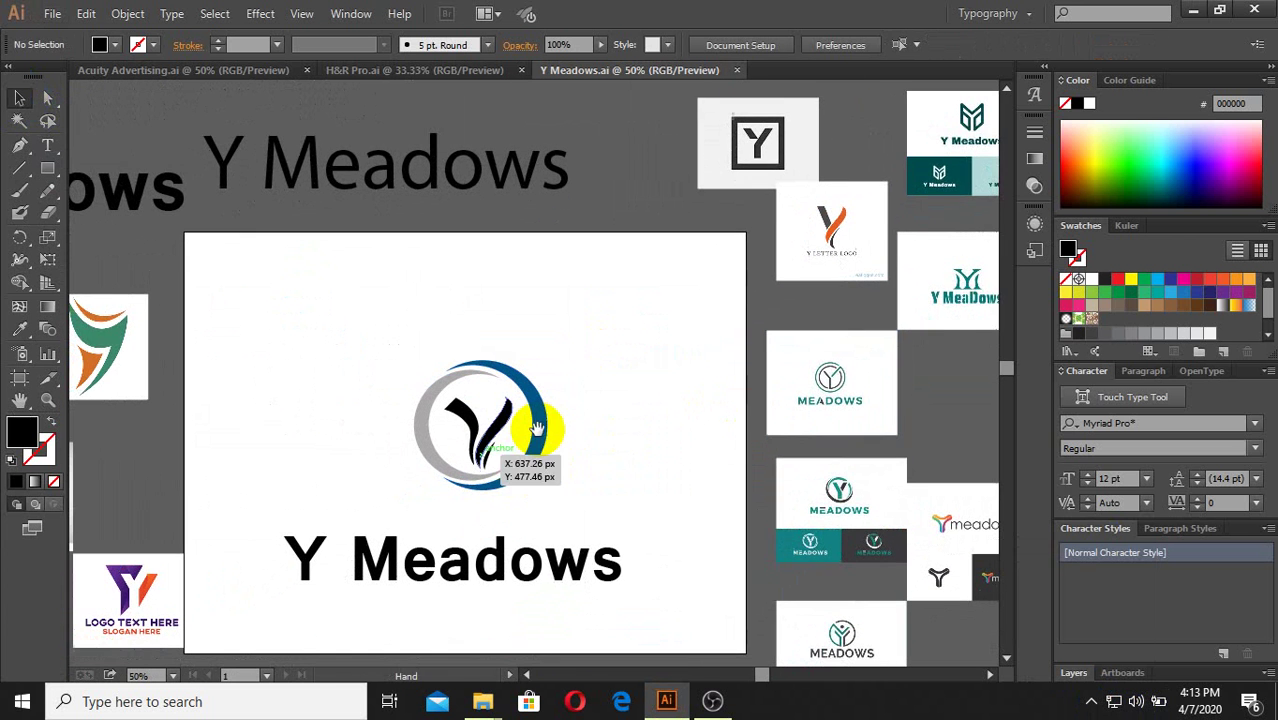
scroll(472, 430, "up", 2, "alt")
scroll(520, 450, "up", 3, "alt")
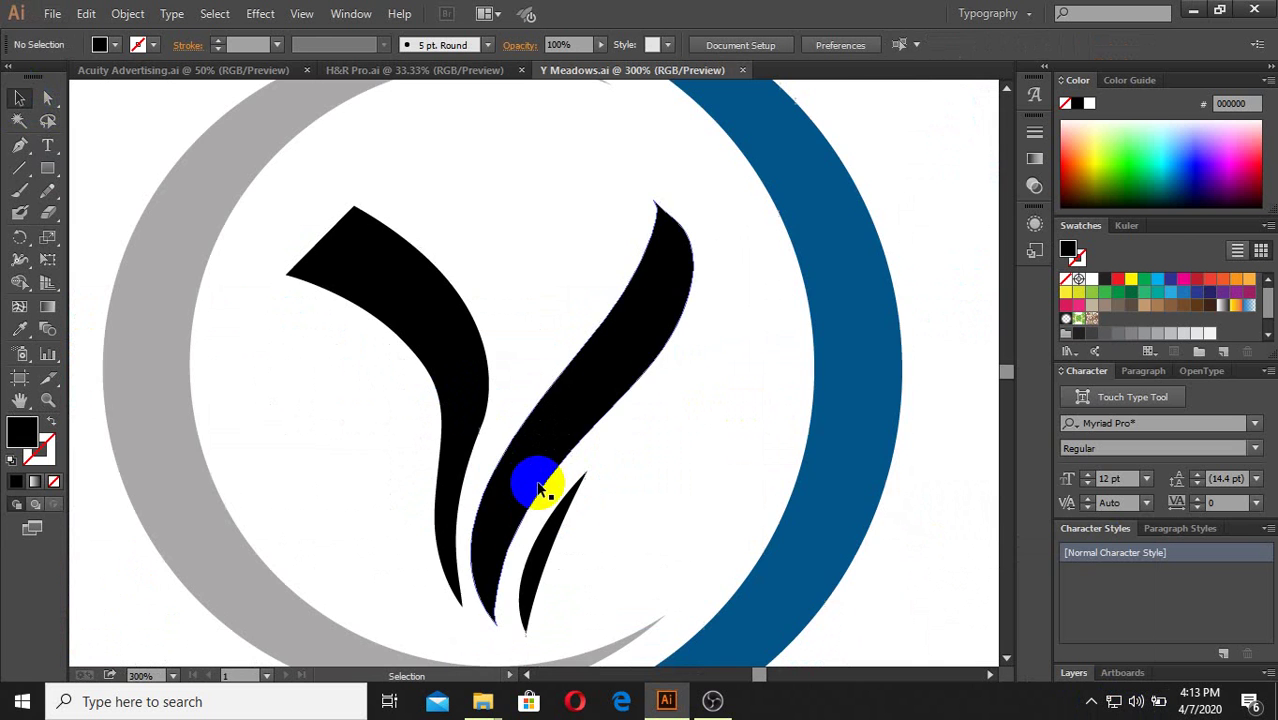
scroll(560, 440, "down", 4, "alt")
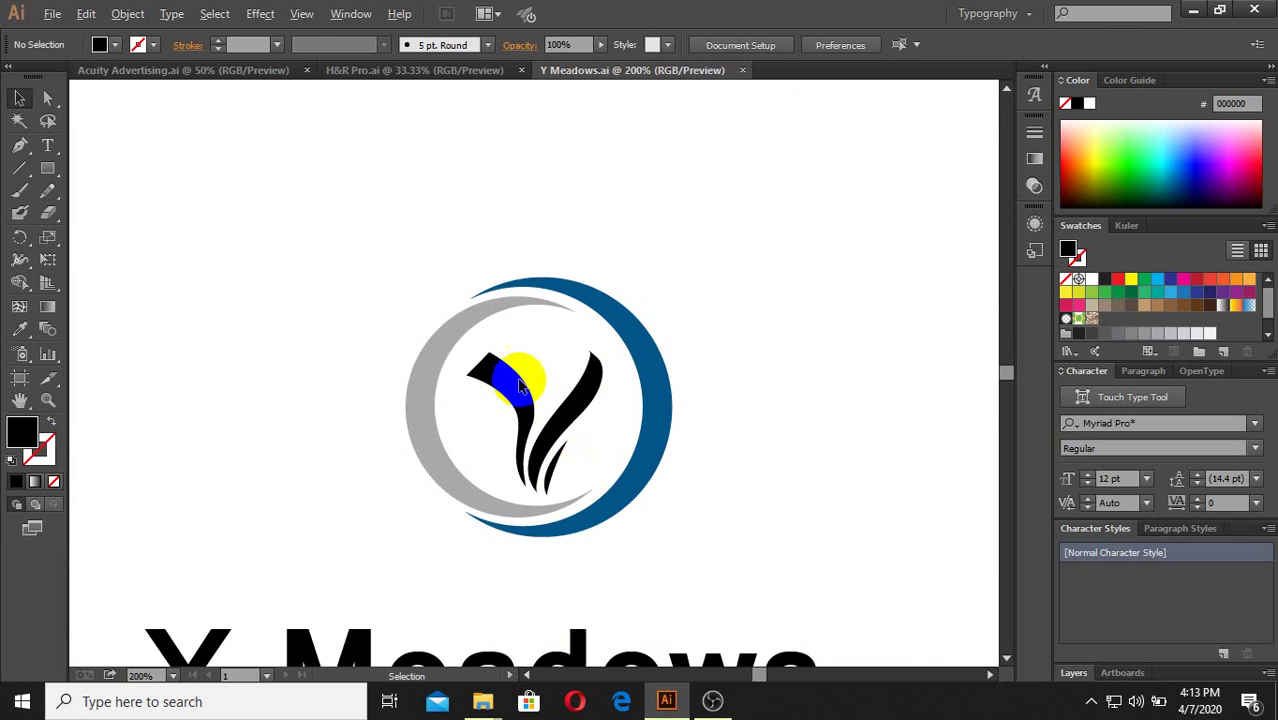
scroll(528, 371, "up", 1, "alt")
scroll(560, 406, "down", 2, "alt")
scroll(557, 407, "up", 2, "alt")
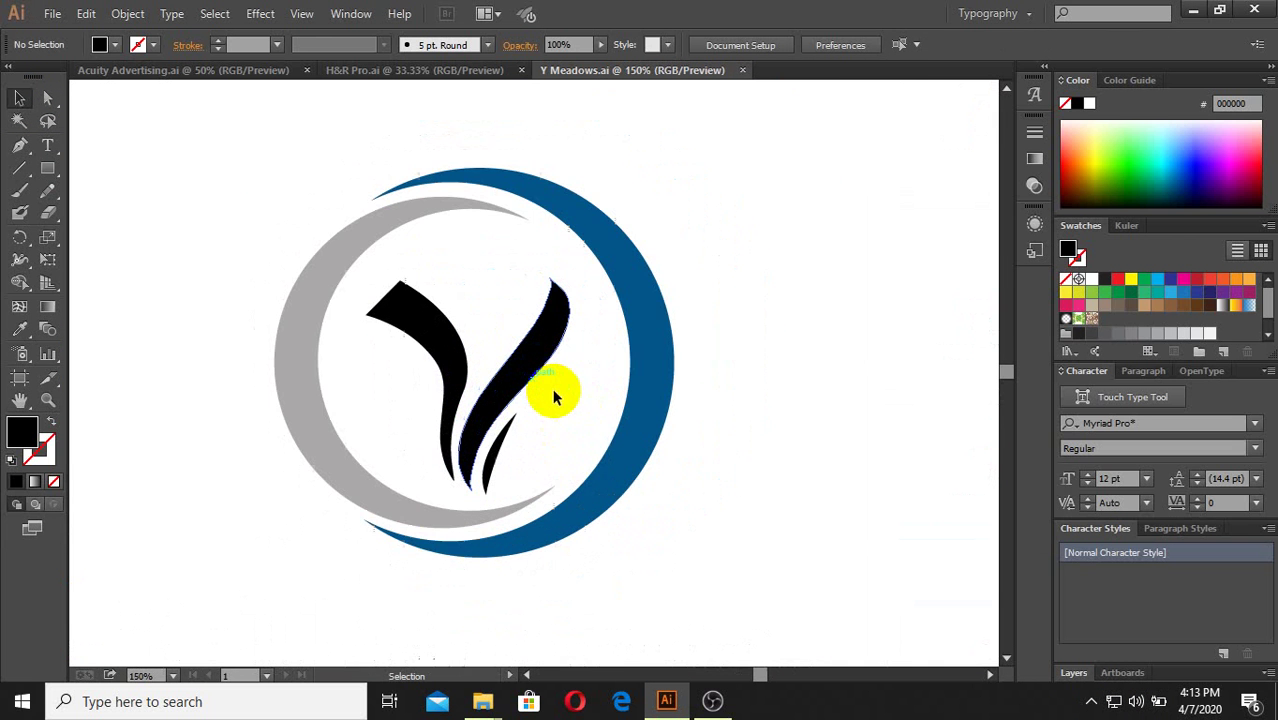
Step: Marquee-select the whole grey-and-blue Y logo and Alt-drag a copy to its left
left_click_drag(553, 449, 316, 308)
scroll(609, 350, "down", 2, "alt")
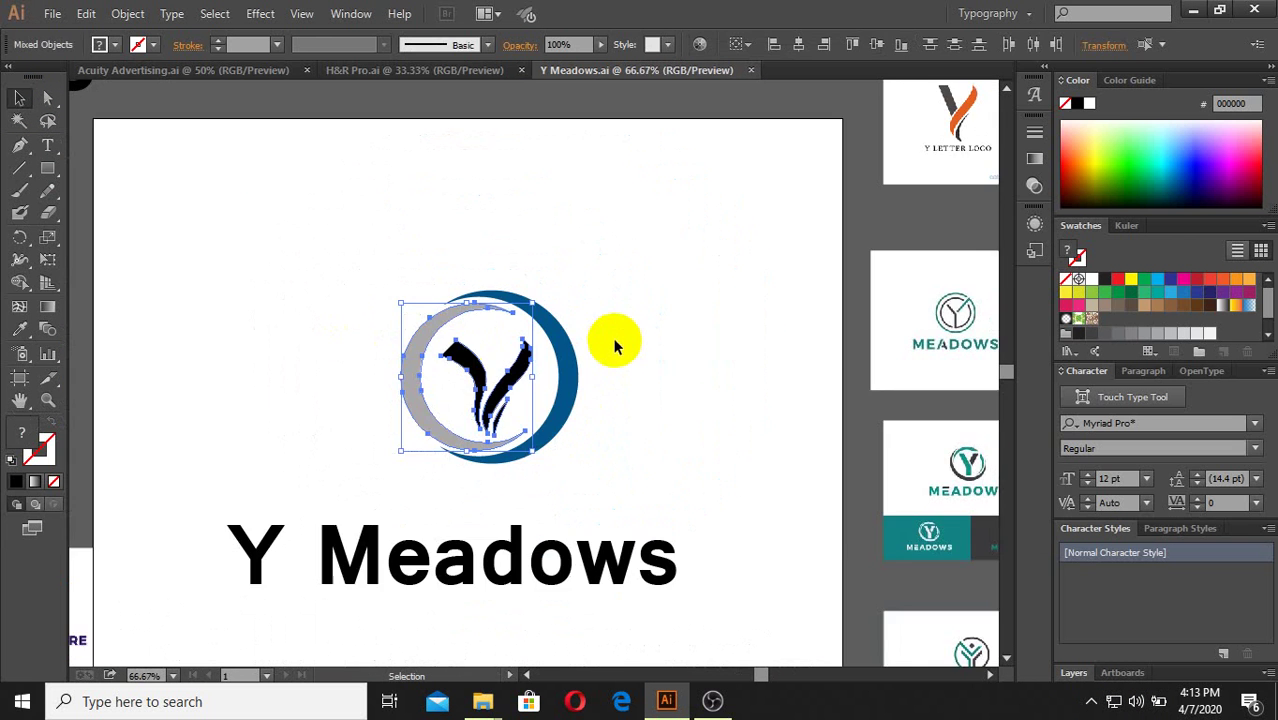
left_click_drag(622, 428, 362, 310)
scroll(556, 365, "down", 2, "alt")
left_click_drag(563, 372, 403, 352)
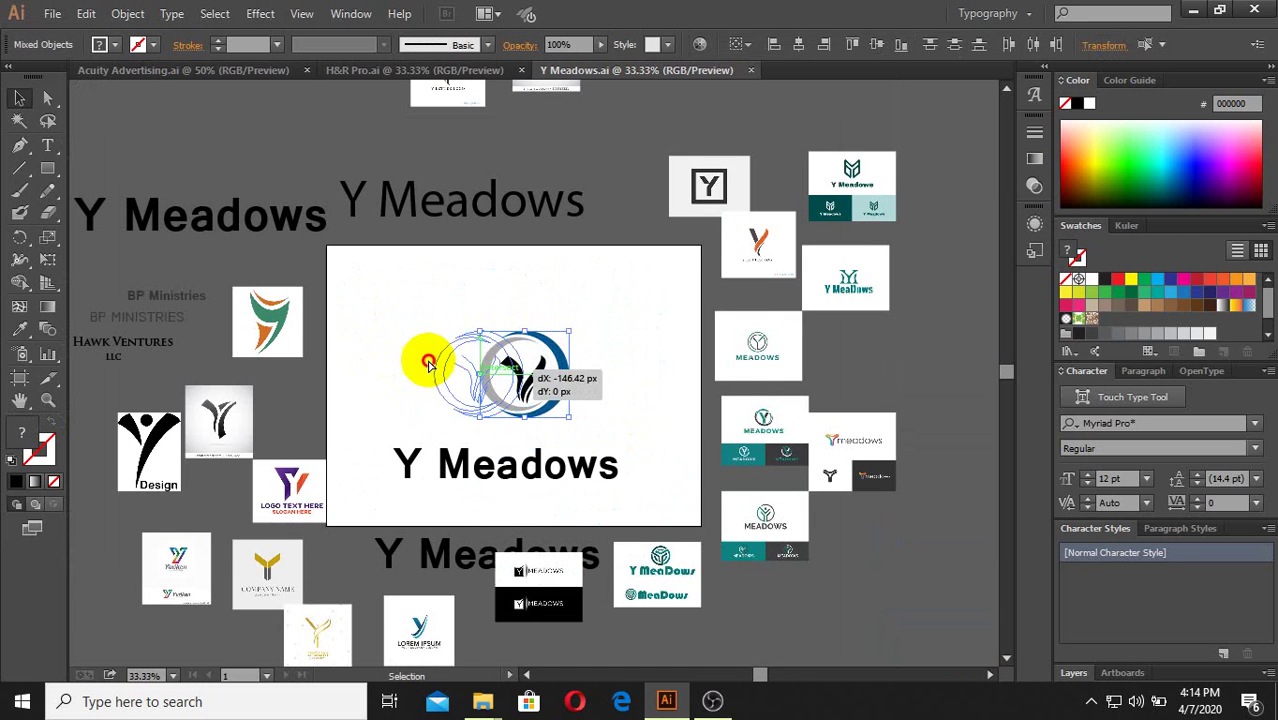
scroll(528, 406, "up", 3, "alt")
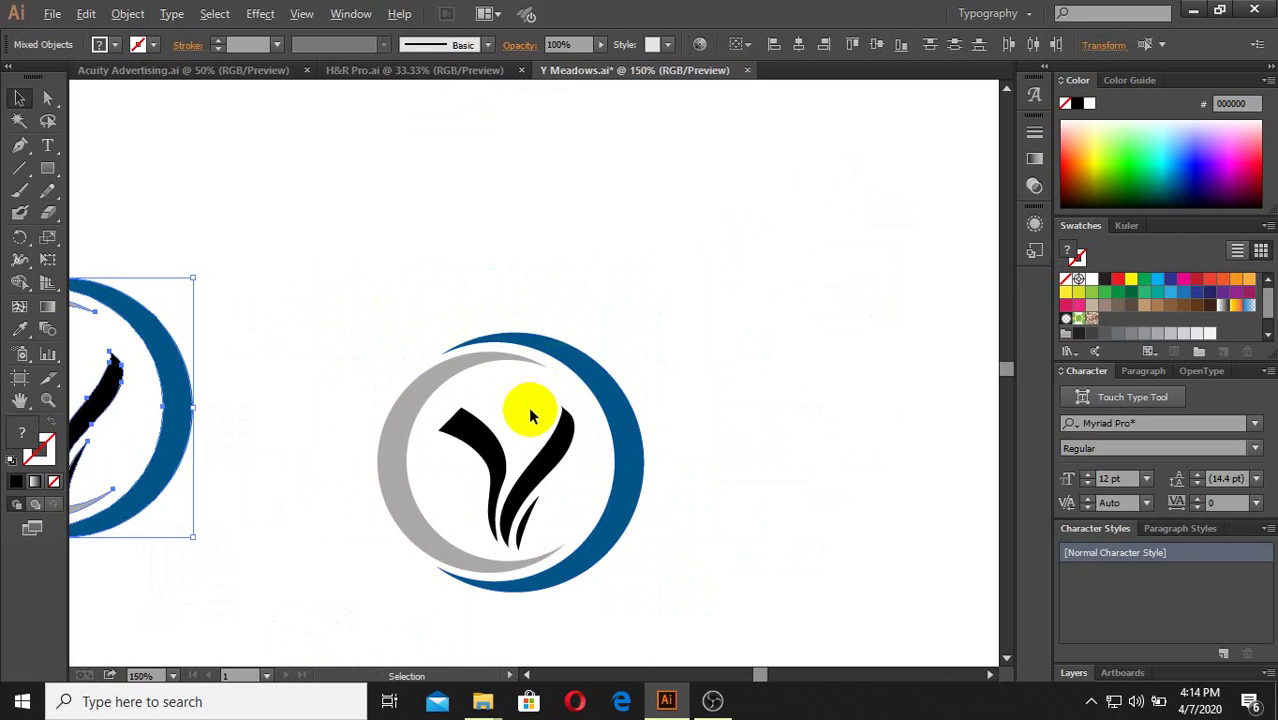
scroll(499, 400, "up", 2, "alt")
scroll(459, 383, "down", 1, "alt")
left_click_drag(556, 299, 456, 535)
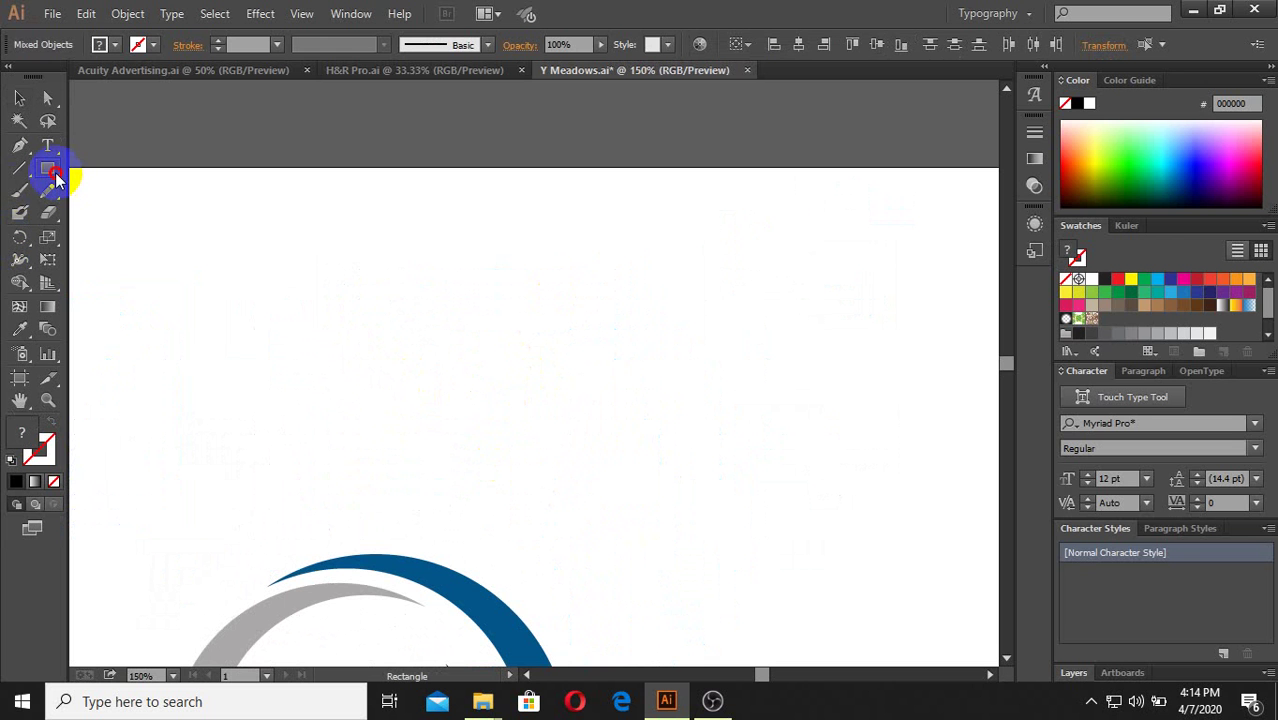
Step: Draw a black circle about 78 px across above the Y emblems with the Ellipse Tool
left_click_drag(62, 177, 125, 208)
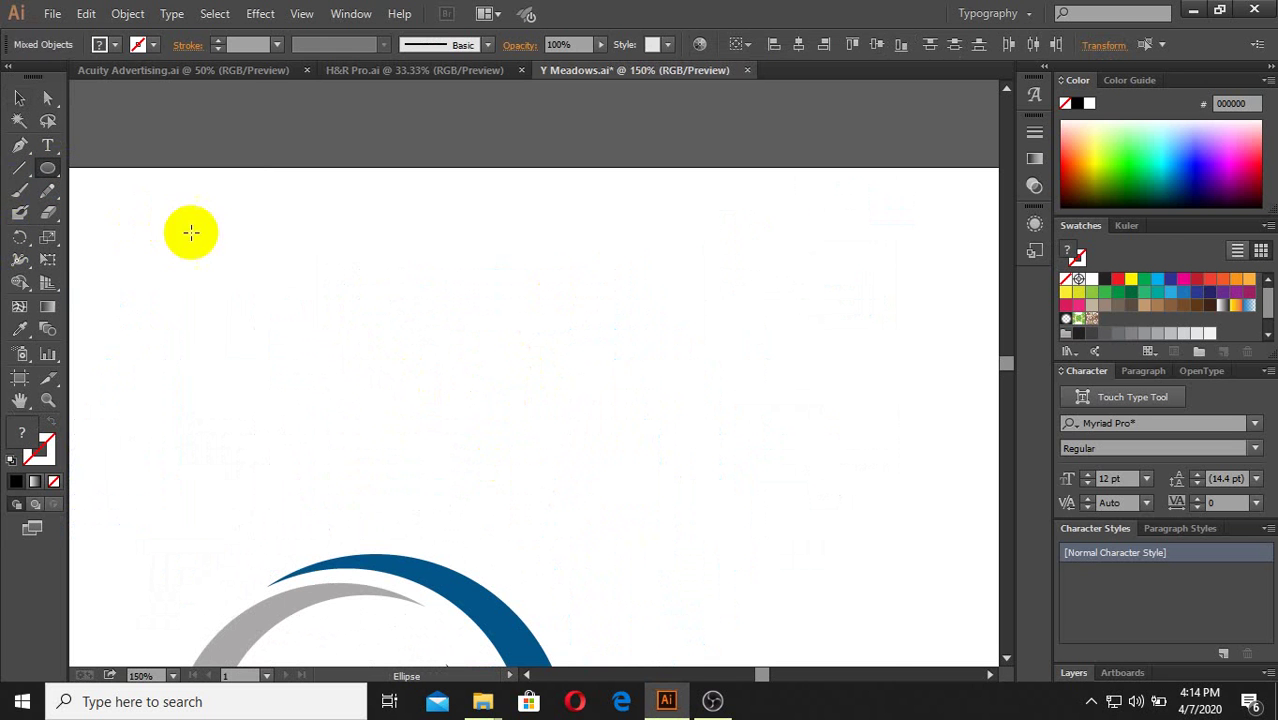
scroll(450, 390, "down", 2, "alt")
scroll(464, 536, "up", 1, "alt")
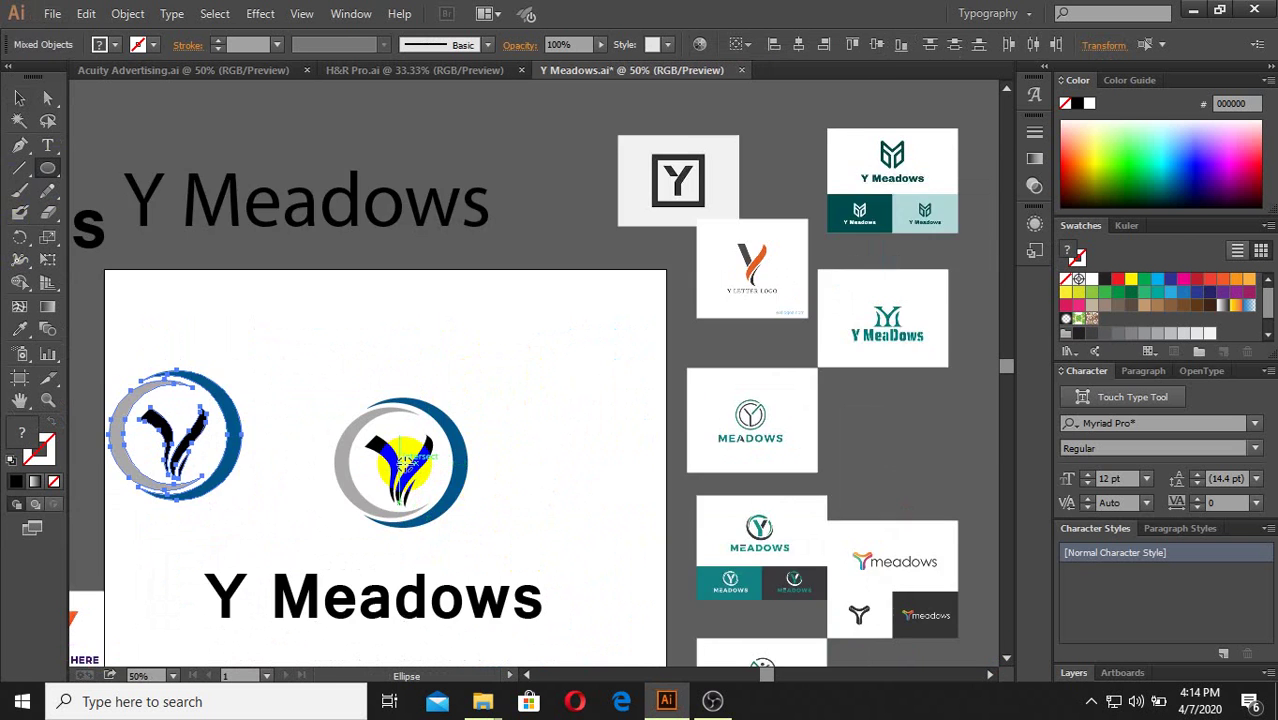
scroll(465, 320, "up", 1, "alt")
left_click_drag(535, 303, 590, 365)
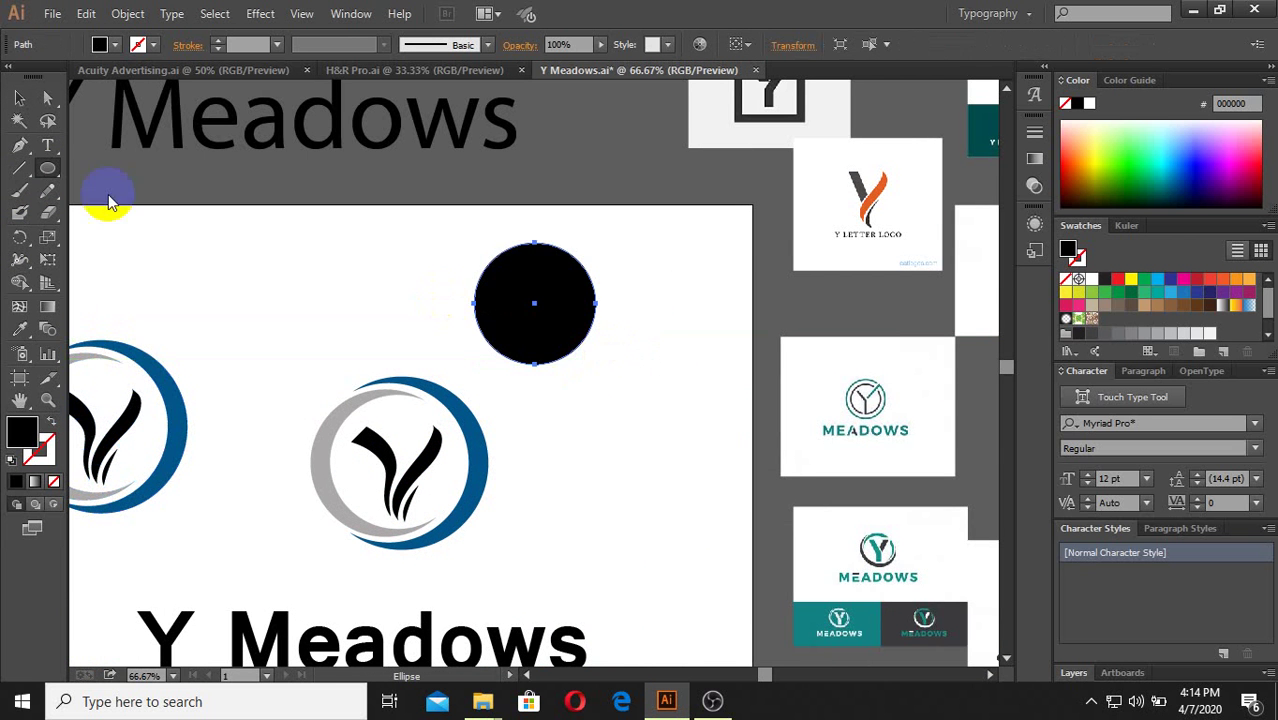
left_click(19, 97)
Step: Duplicate the black circle and drop the copy about 32 px to the right
scroll(613, 350, "up", 2, "alt")
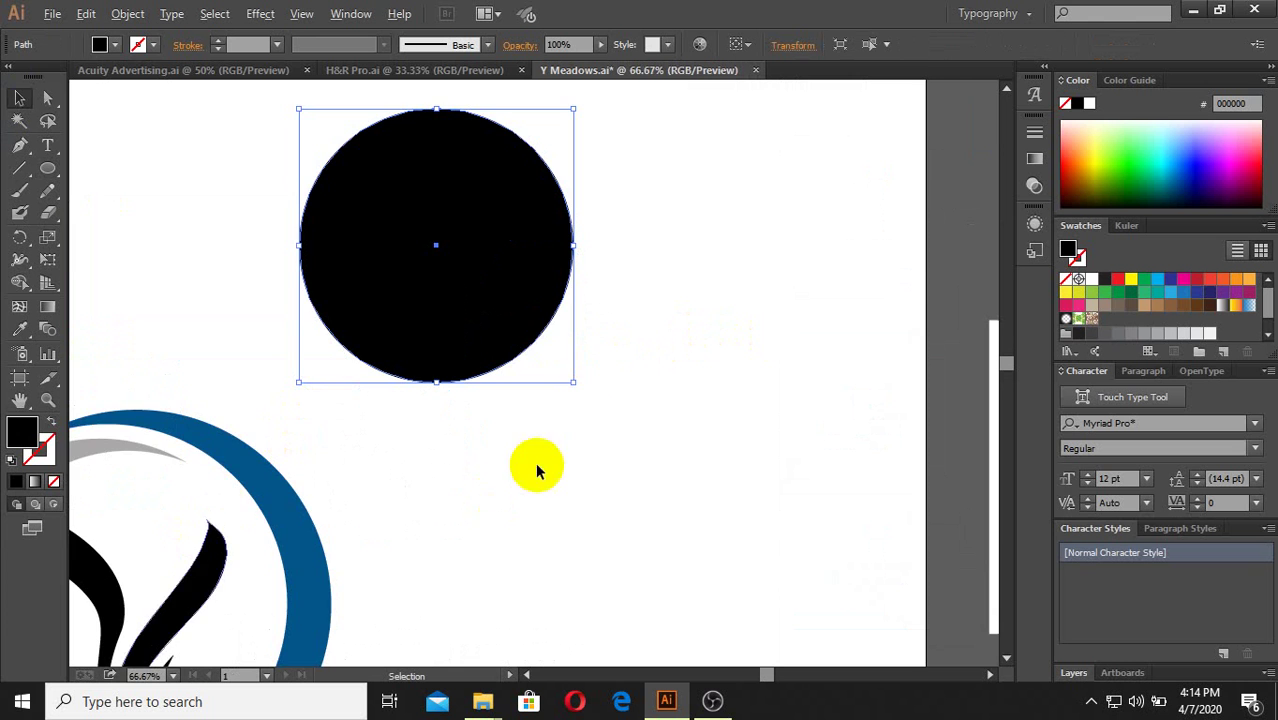
scroll(308, 528, "down", 2, "alt")
scroll(696, 345, "up", 1, "alt")
left_click(783, 357)
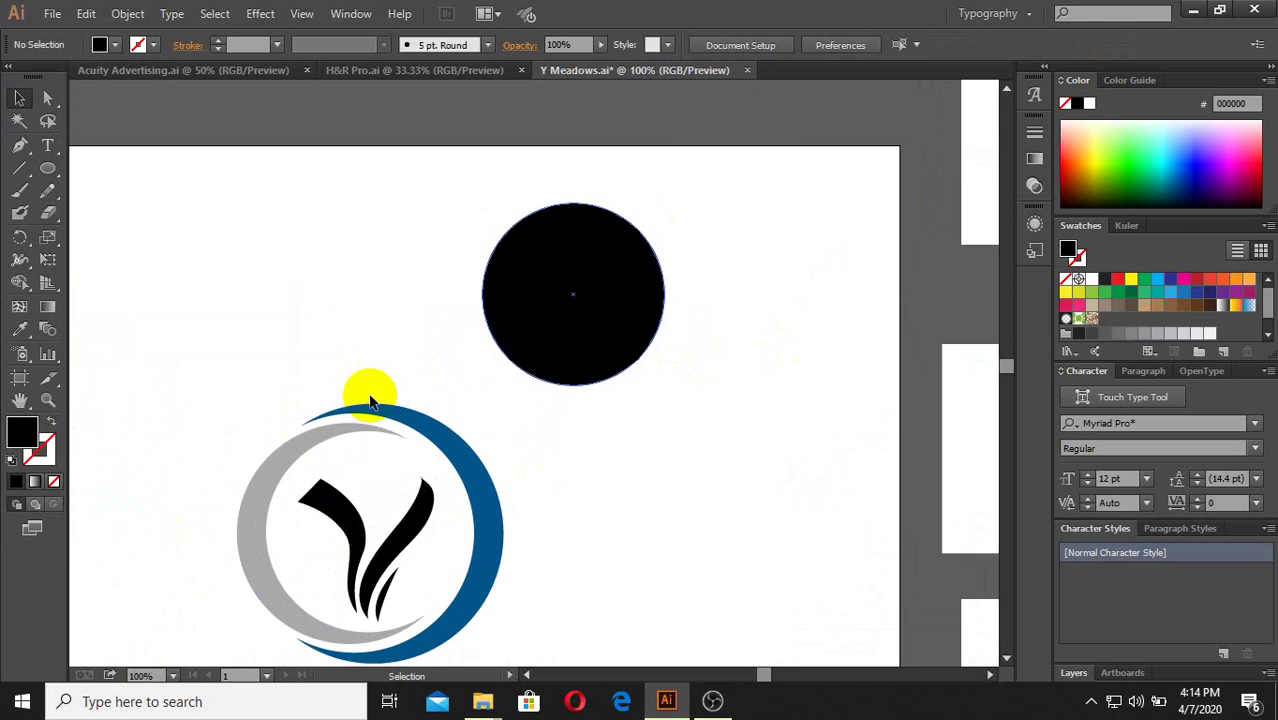
scroll(745, 236, "up", 1, "alt")
left_click(533, 290)
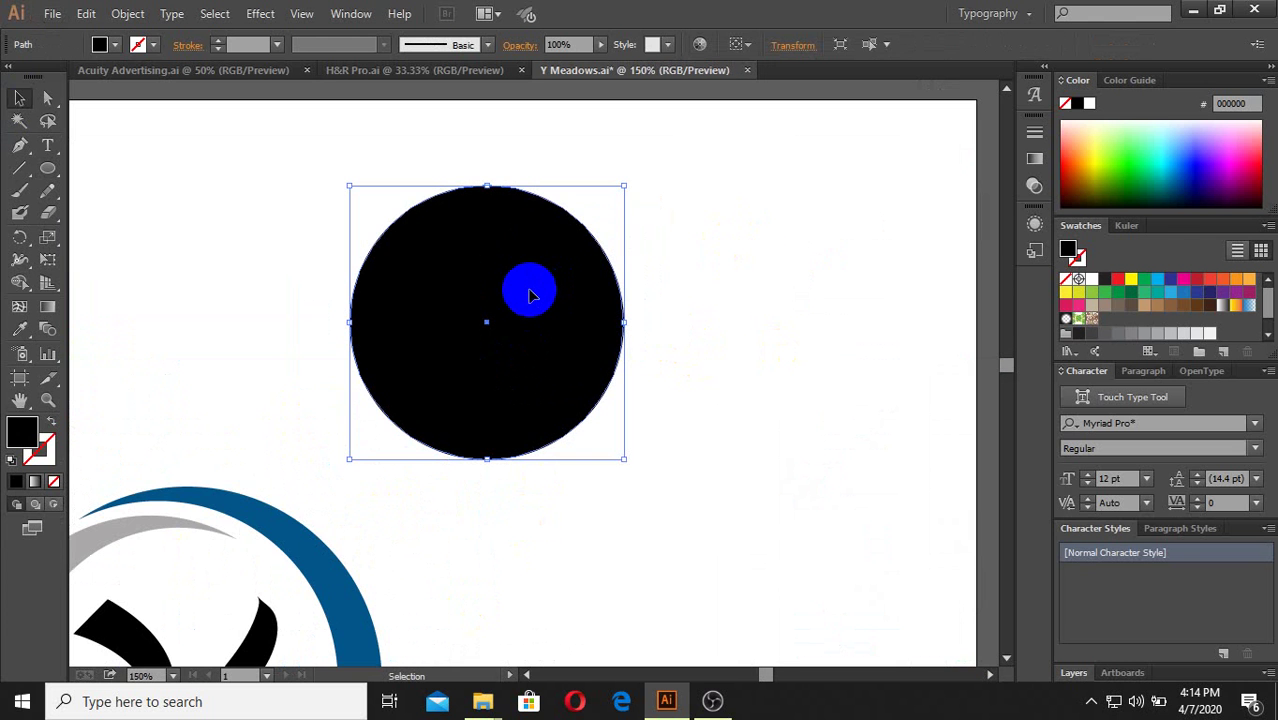
left_click(47, 169)
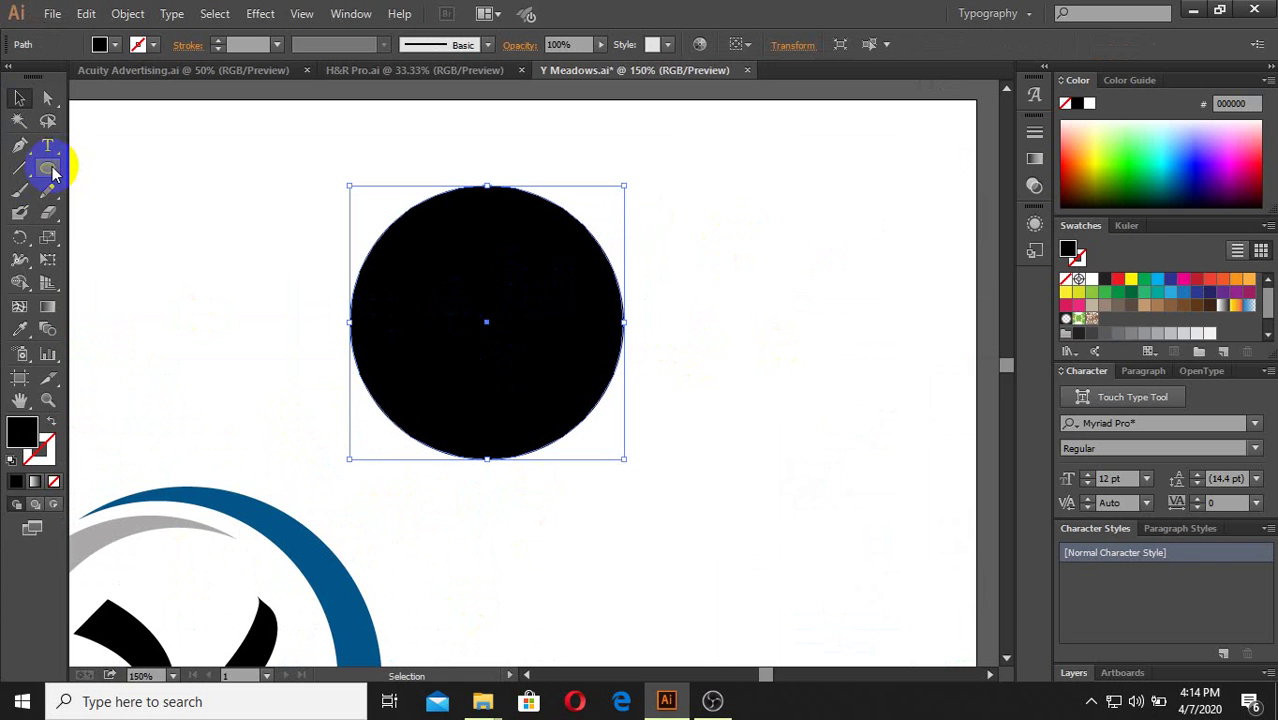
left_click(584, 333)
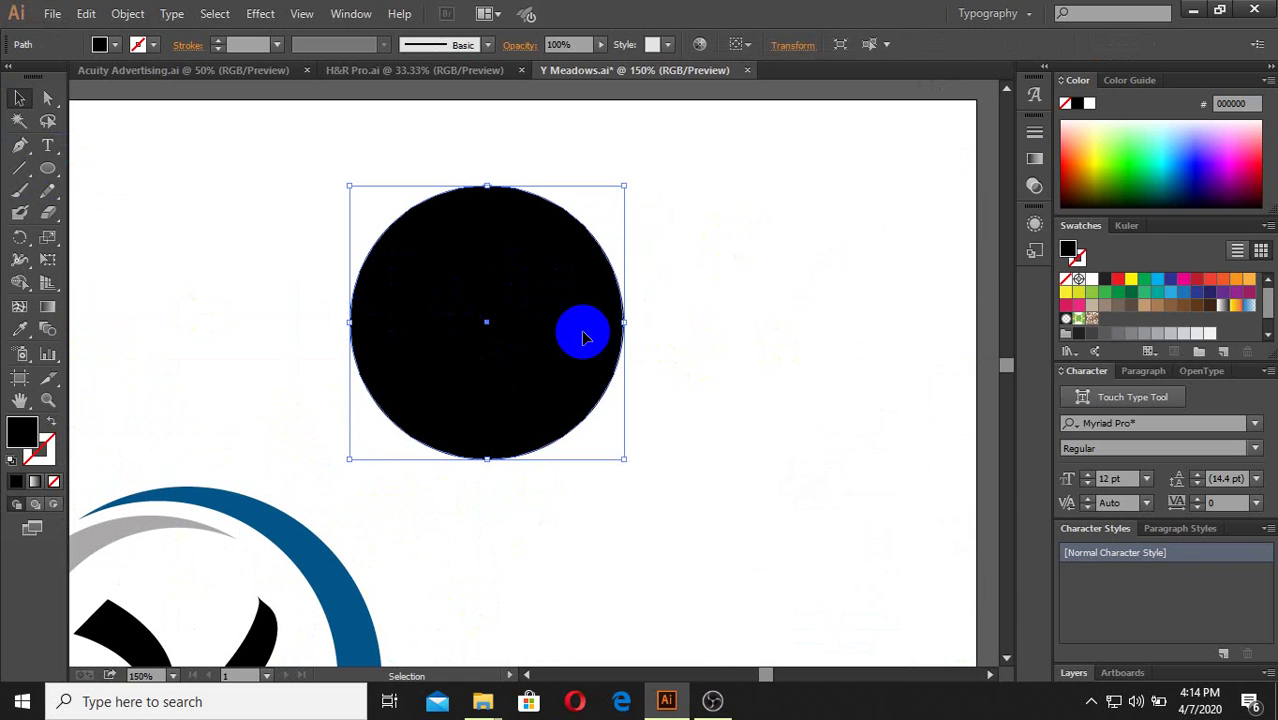
left_click(545, 331)
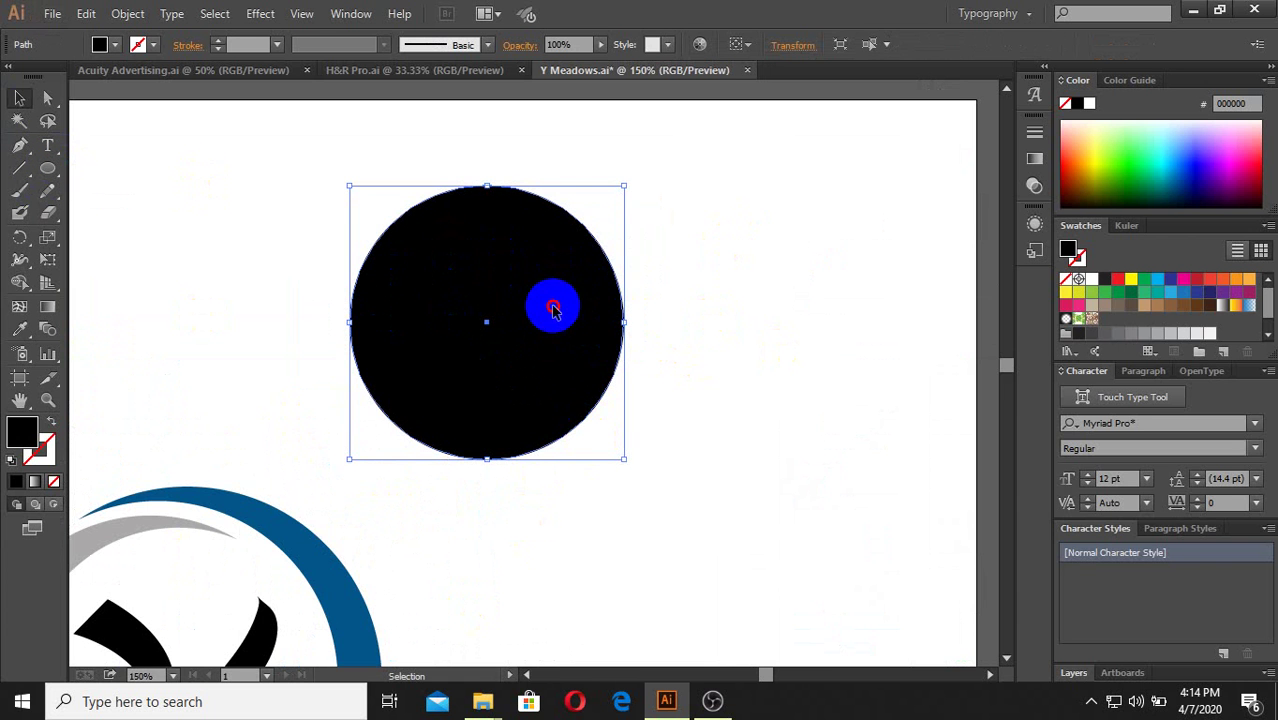
mouse_move(556, 312)
left_mouse_down()
mouse_move(607, 318)
mouse_move(584, 316)
left_mouse_up()
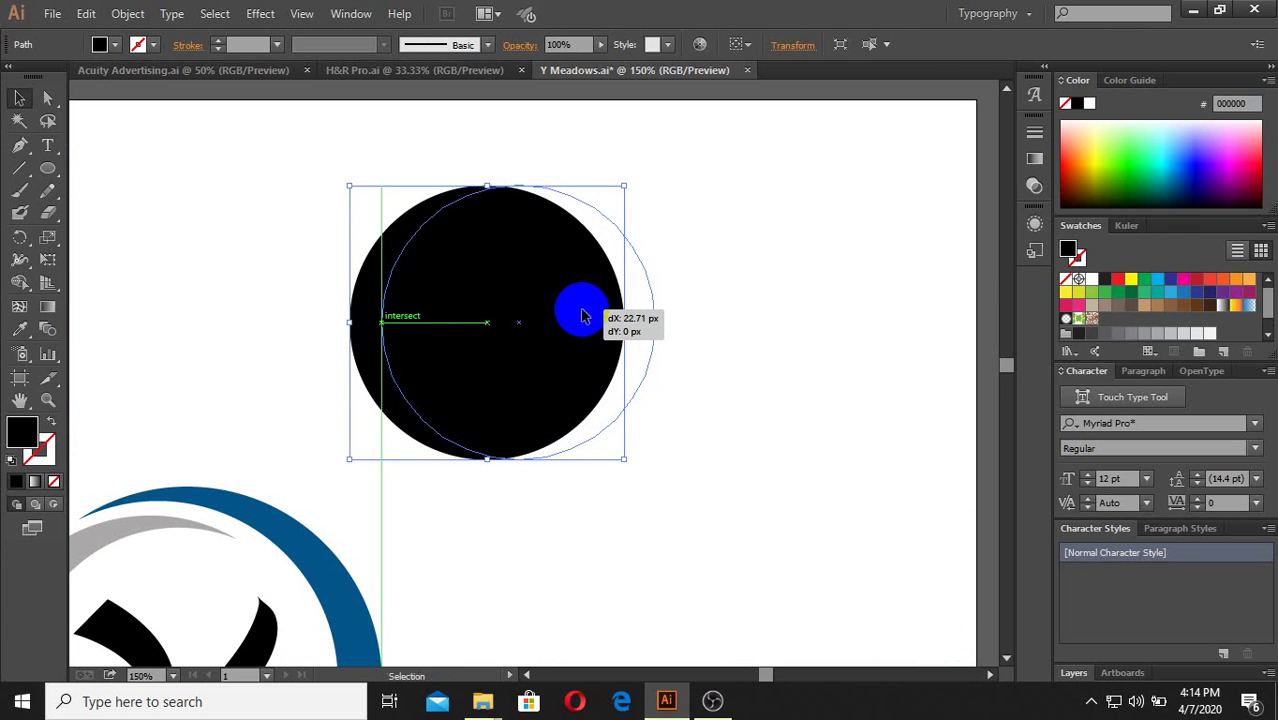
left_click_drag(578, 312, 579, 312)
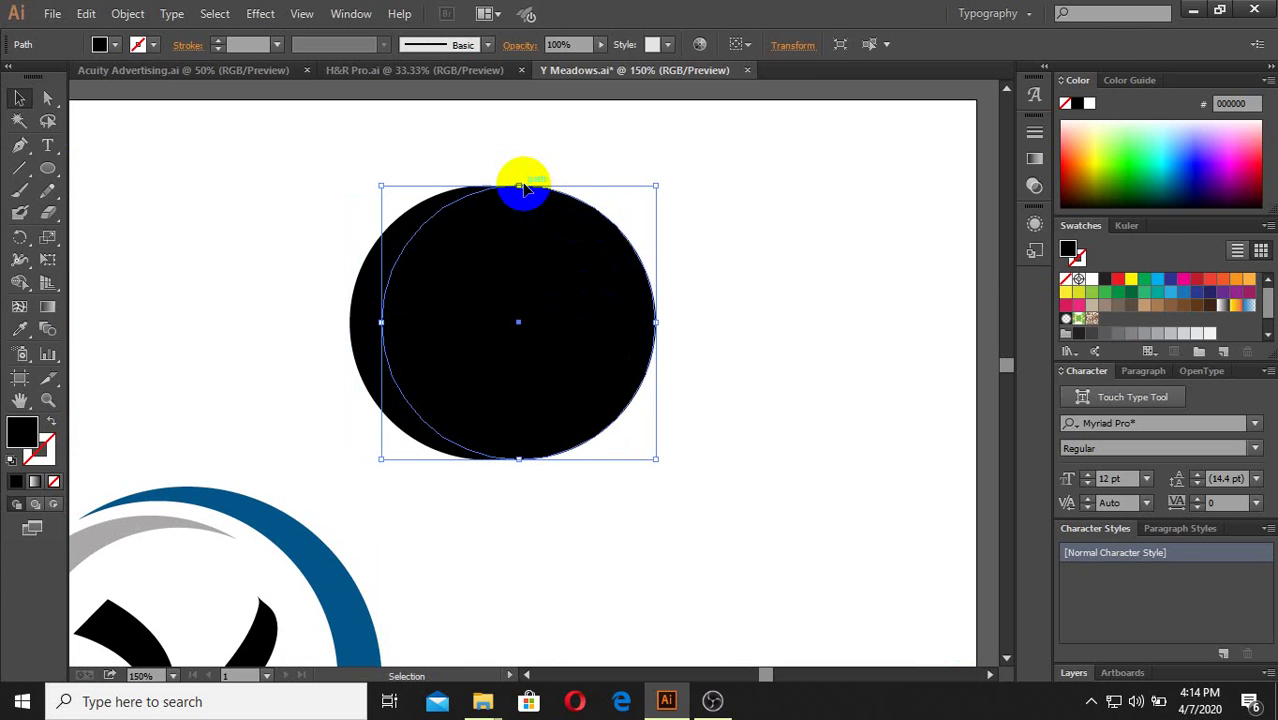
Step: Shorten the duplicate circle from the top and narrow it from the right
left_click_drag(519, 186, 516, 197)
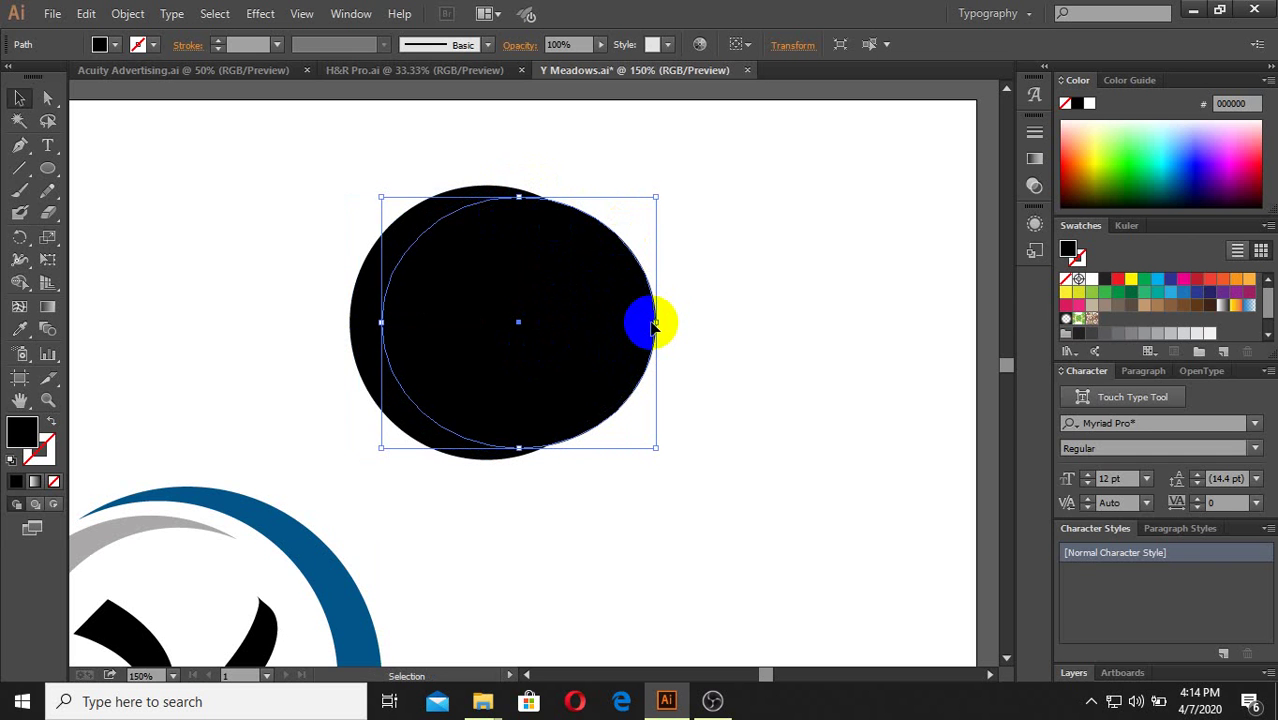
left_click_drag(651, 325, 630, 325)
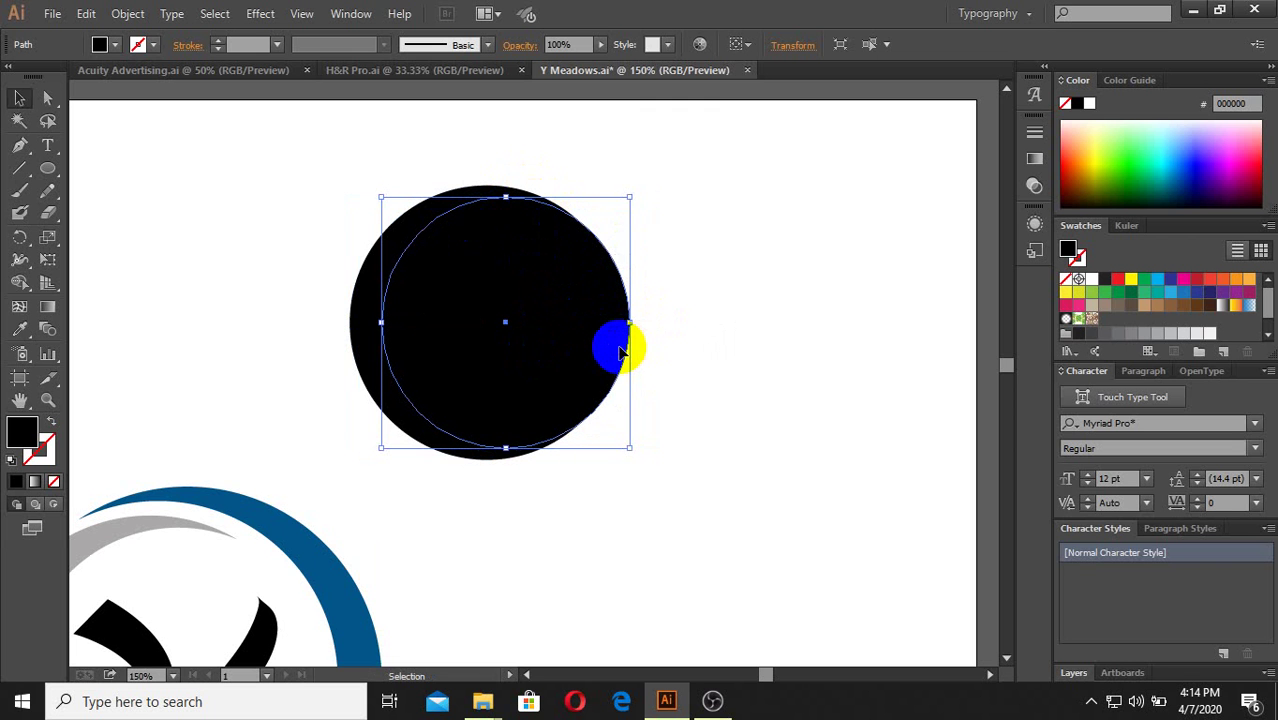
left_click_drag(629, 325, 508, 374)
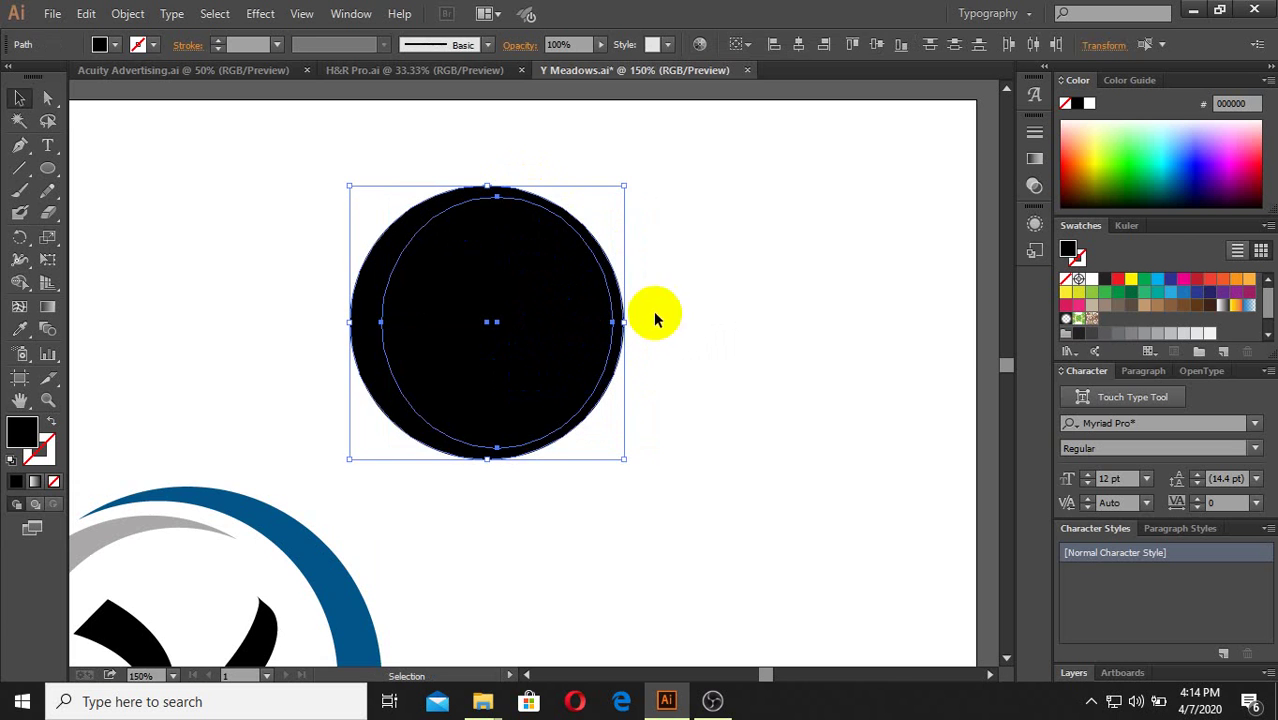
scroll(590, 208, "up", 3, "alt")
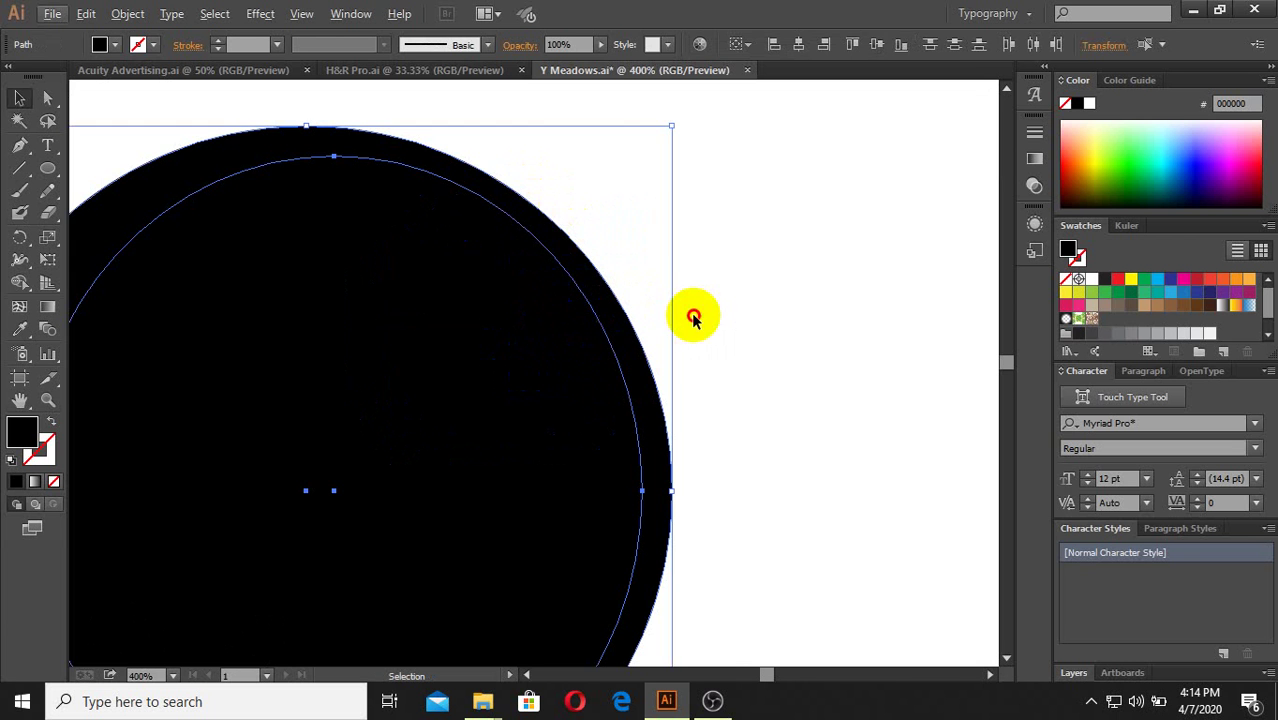
left_click(667, 355)
scroll(532, 366, "down", 3)
left_click(440, 380)
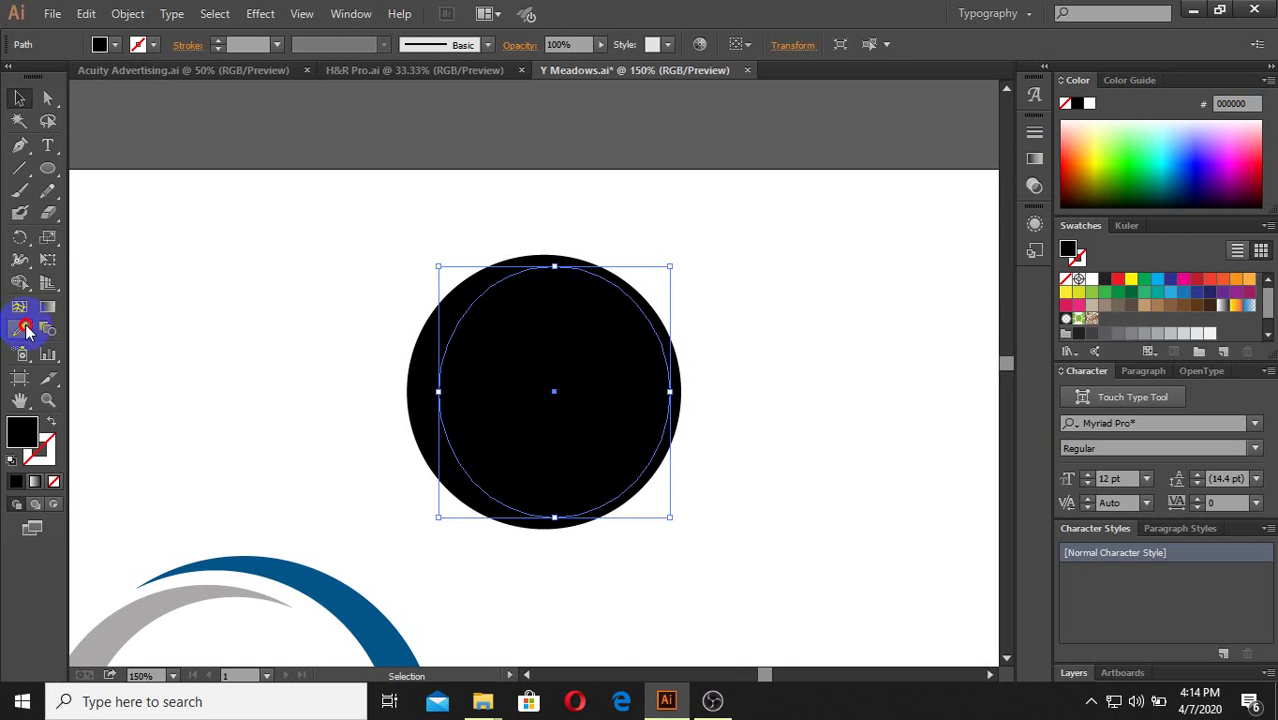
Step: Fill the front circle with bright lime green using the Eyedropper
left_click(25, 330)
left_click(1114, 156)
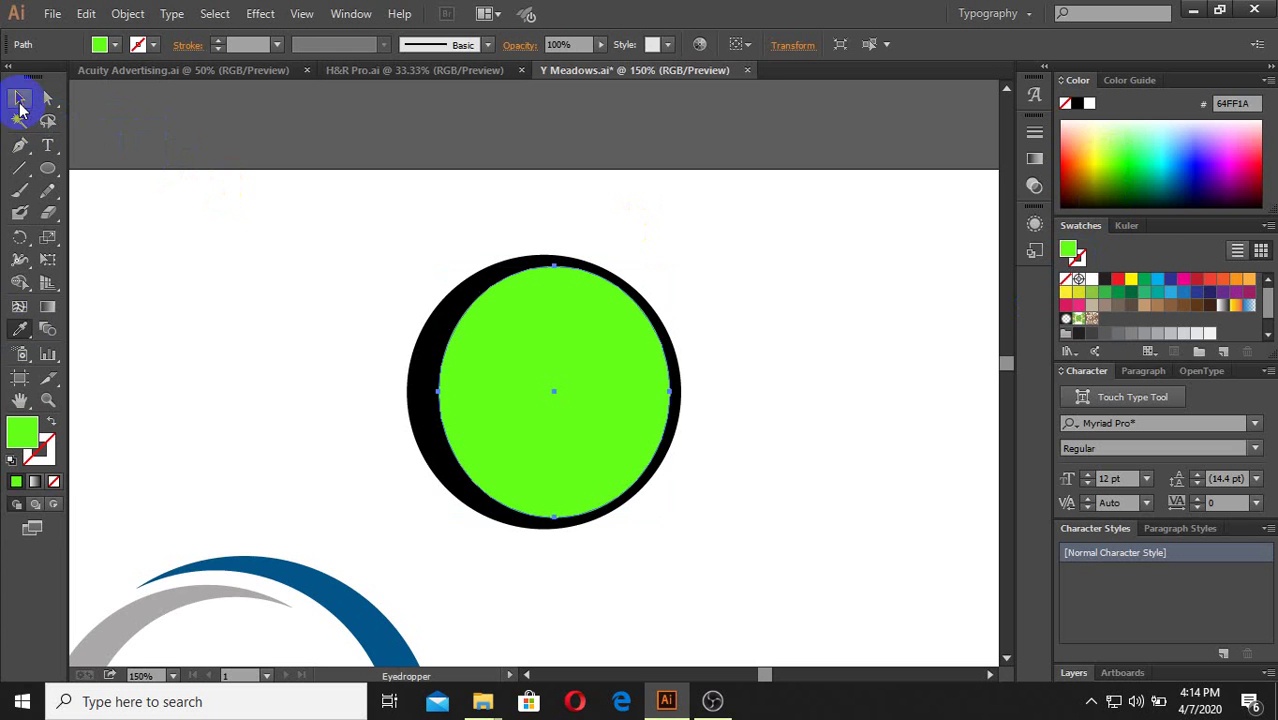
left_click(20, 98)
left_click(697, 400)
scroll(697, 400, "up", 1, "alt")
Step: Widen the green circle slightly to the right and make it a little shorter from the top
left_click(660, 378)
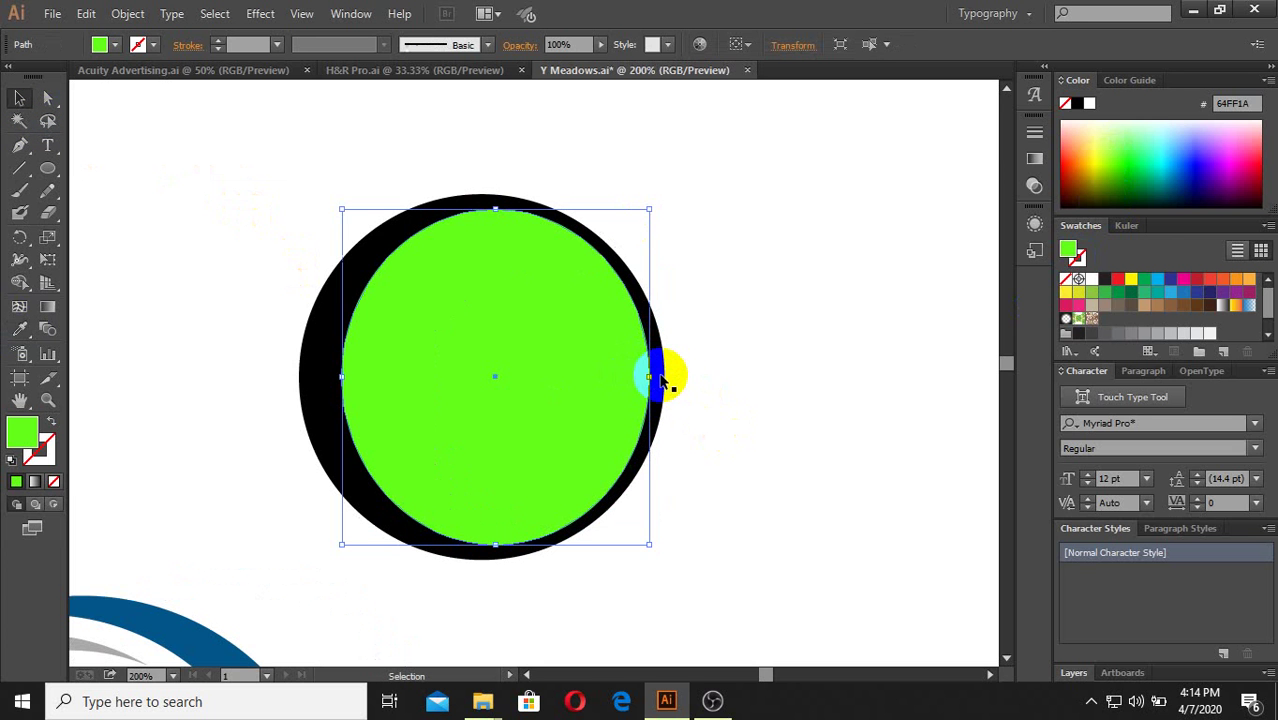
left_click_drag(652, 377, 665, 371)
left_click(668, 320)
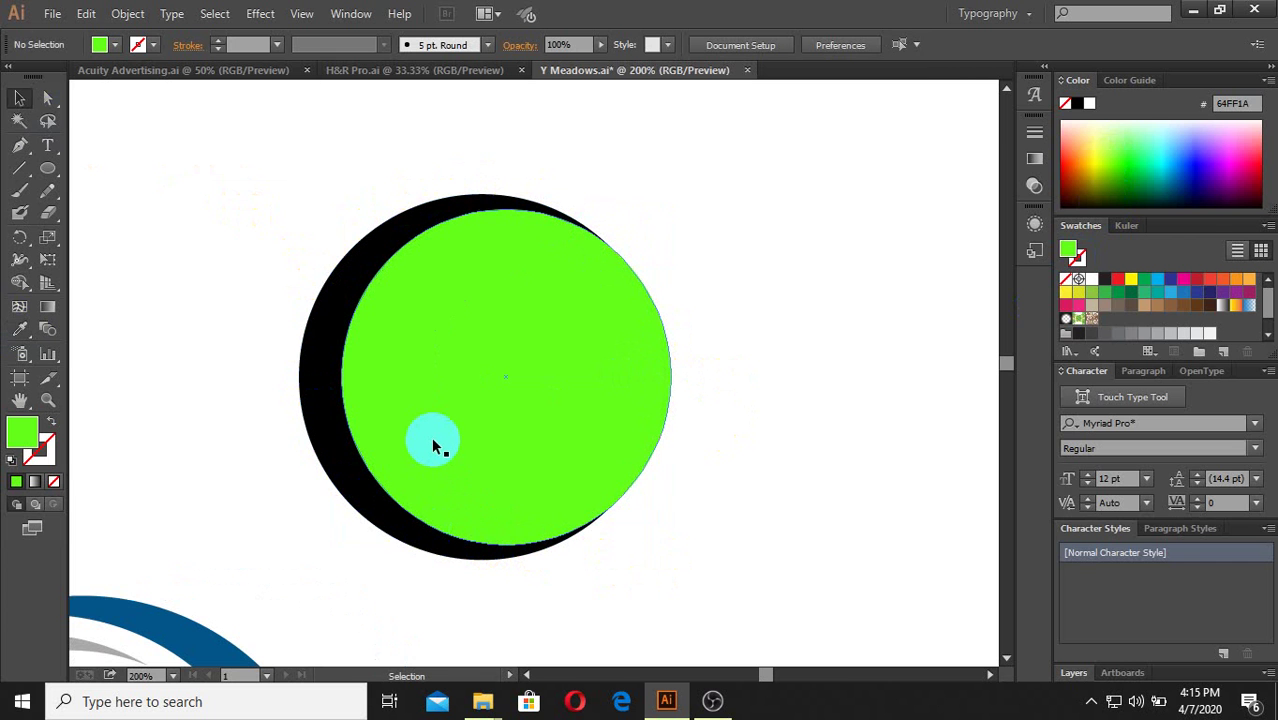
left_click(446, 206)
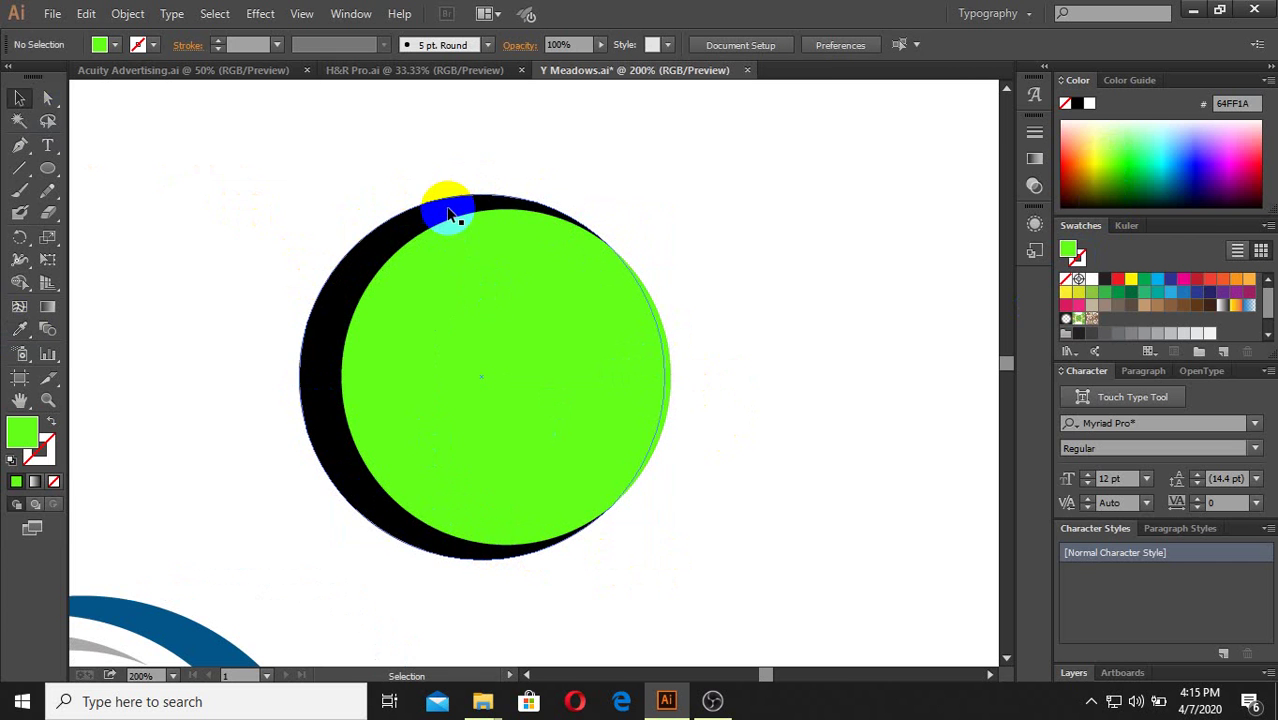
left_click(483, 250)
left_click_drag(505, 211, 505, 208)
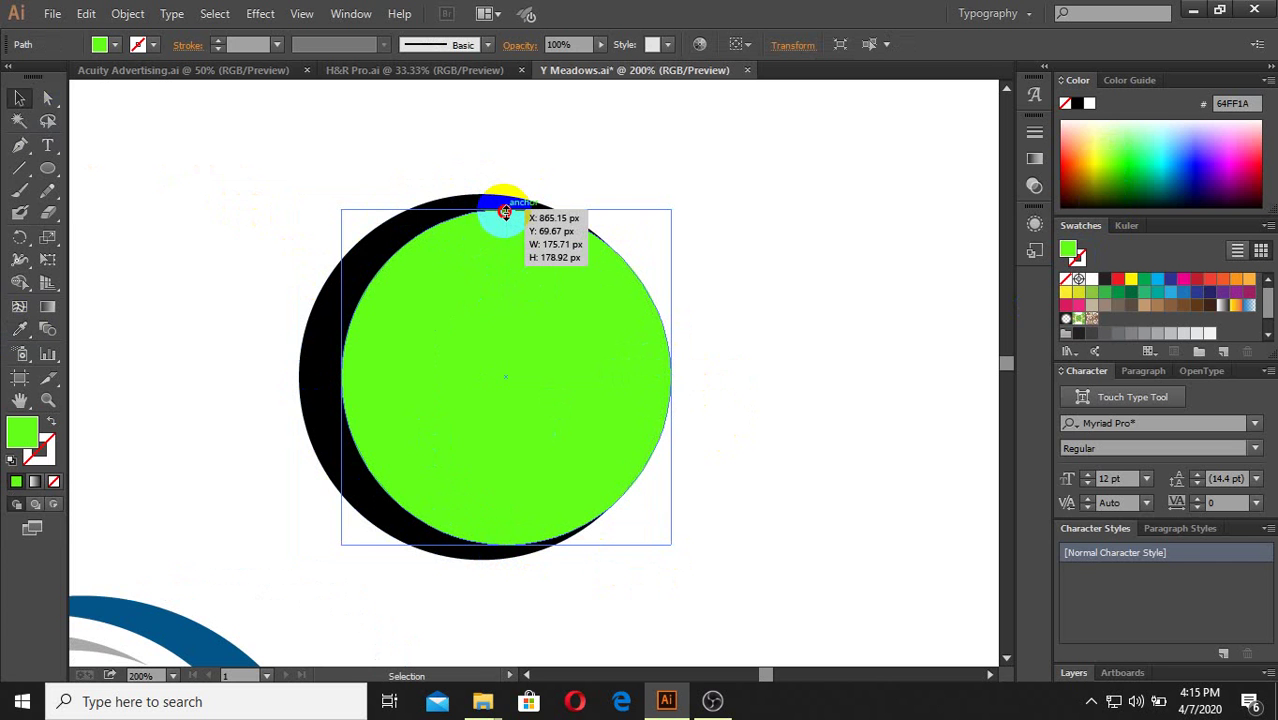
left_click_drag(507, 214, 510, 218)
left_click(679, 297)
scroll(696, 474, "down", 2)
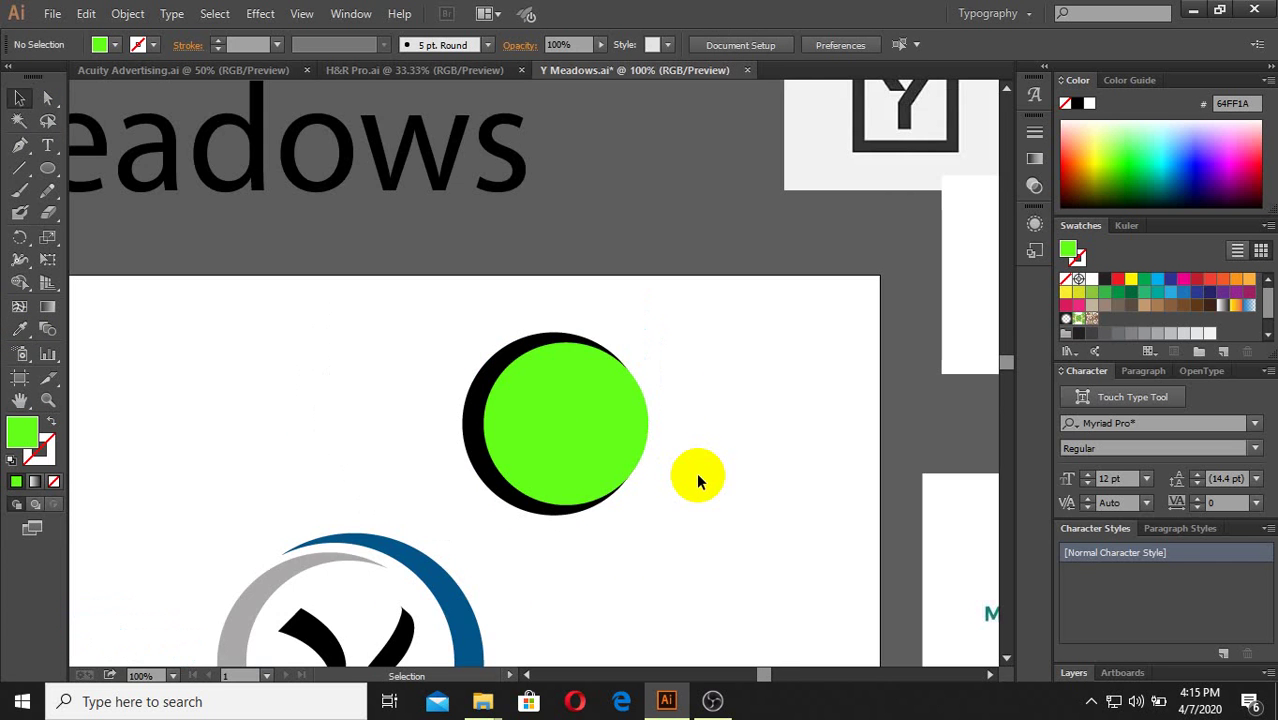
Step: Alt-drag a copy of the green-and-black circle pair to the left
left_click_drag(683, 508, 590, 374)
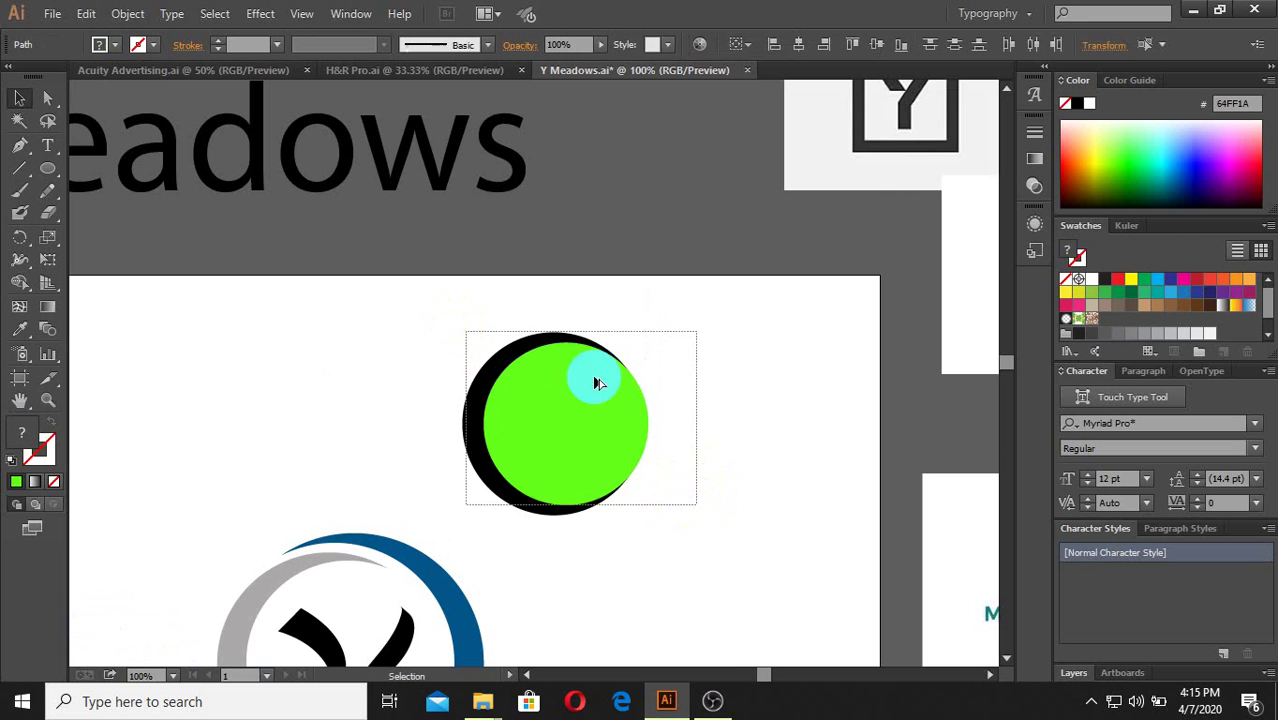
scroll(590, 374, "up", 2)
left_click(779, 432)
scroll(775, 440, "down", 2)
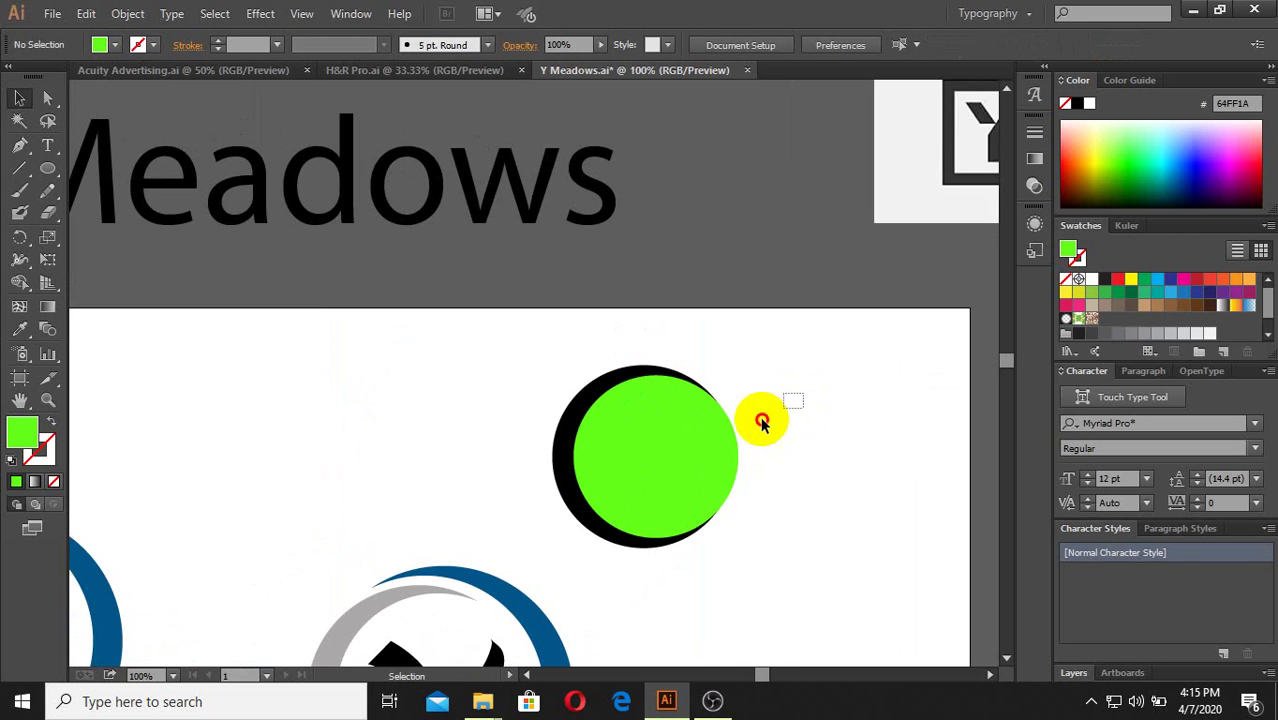
left_click(679, 505)
scroll(672, 502, "down", 2)
left_click_drag(667, 500, 513, 495)
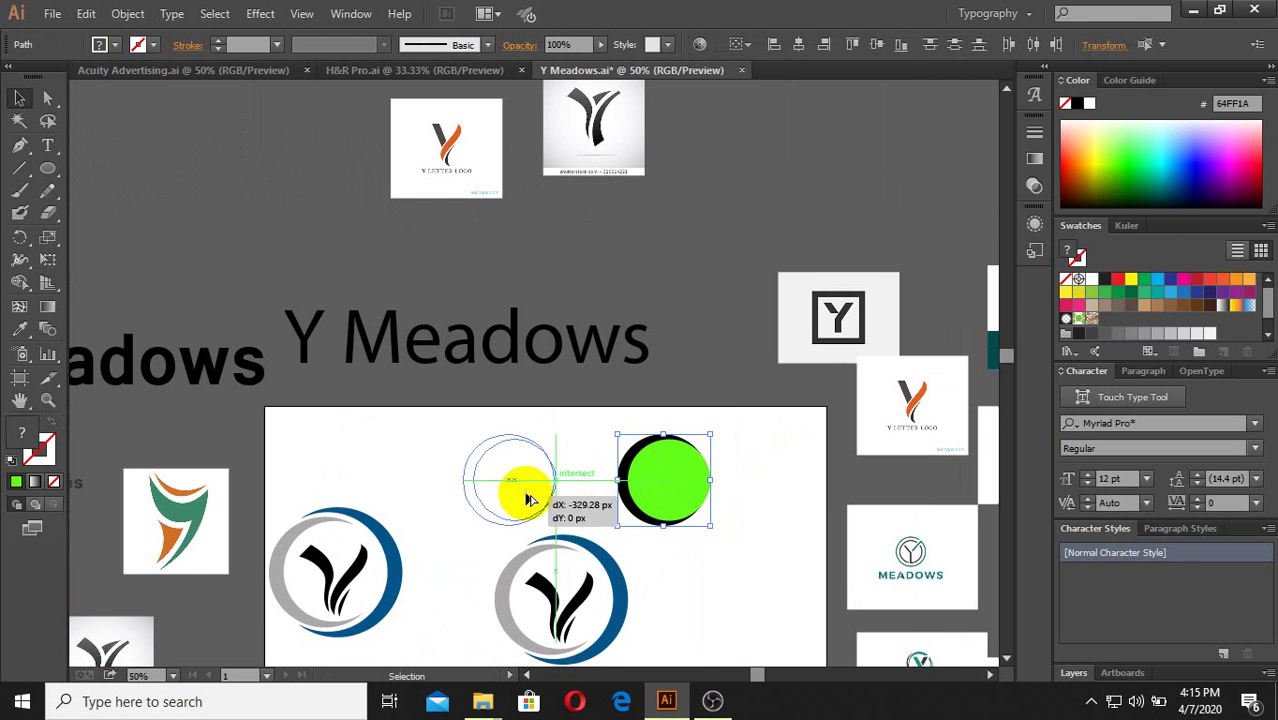
scroll(730, 500, "up", 1)
left_click(756, 483)
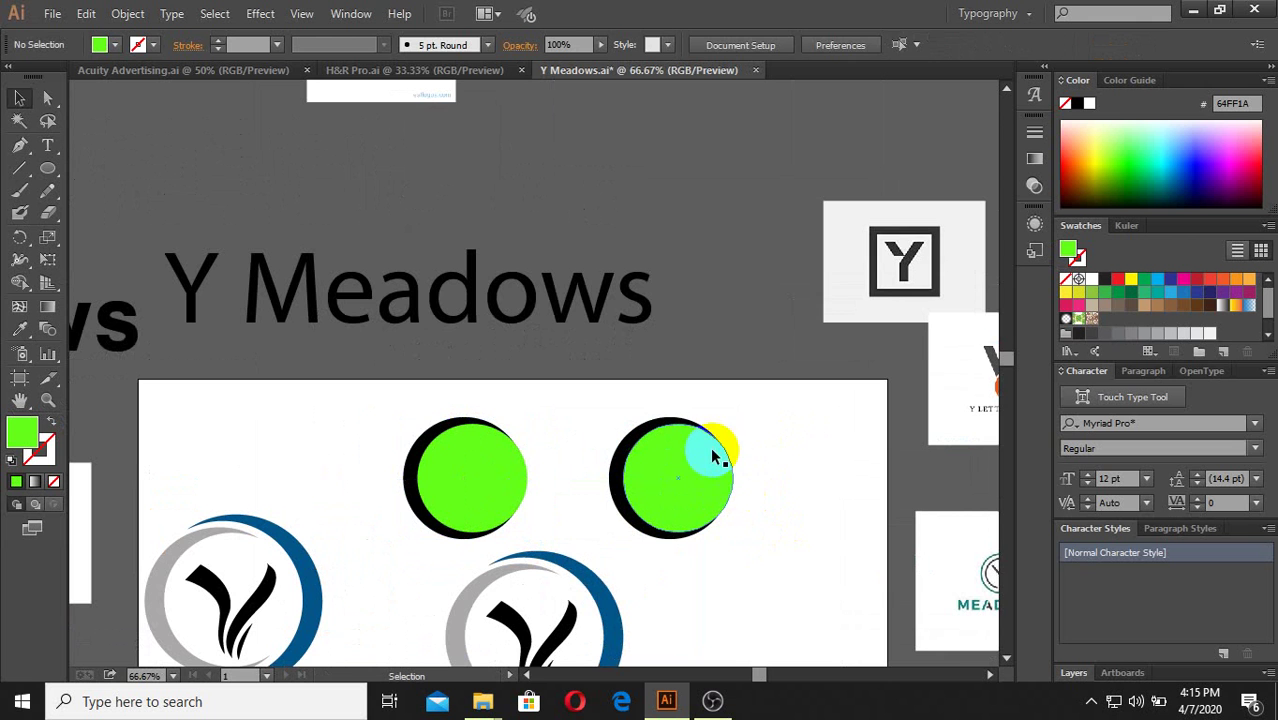
left_click_drag(708, 448, 628, 490)
scroll(739, 507, "up", 1)
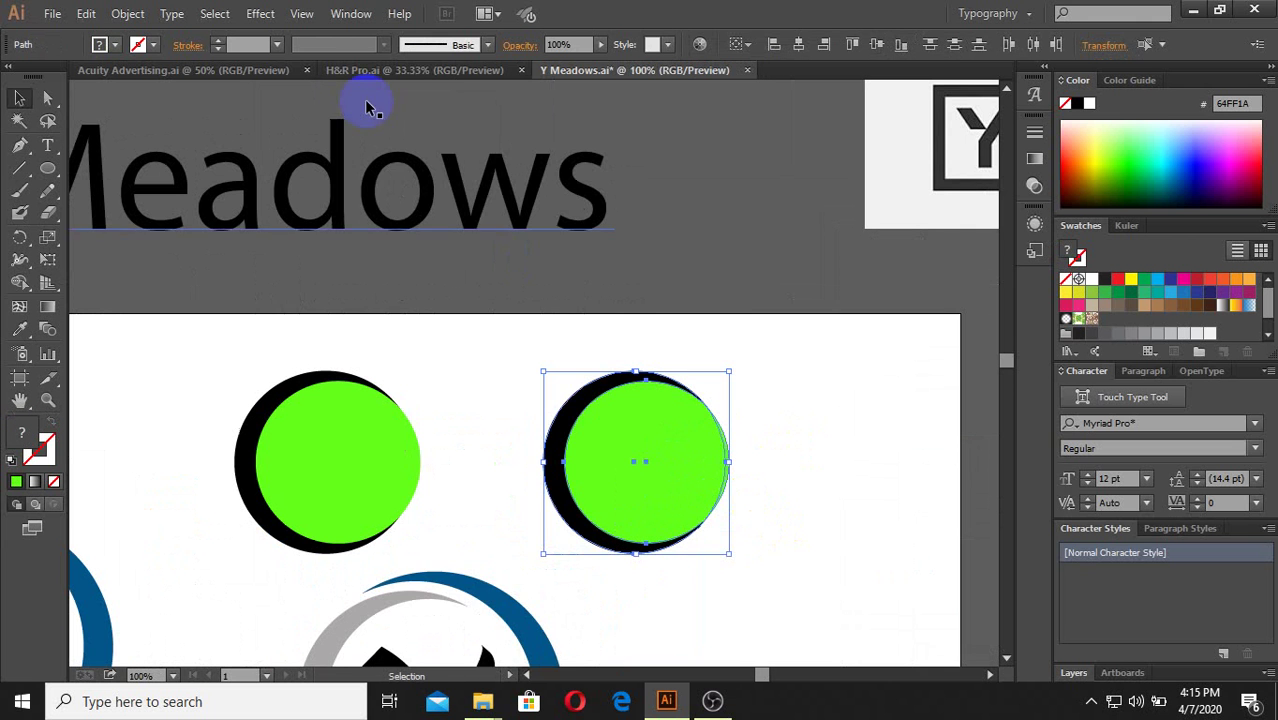
Step: Divide the right-hand circle pair with Pathfinder and ungroup the pieces
left_click(351, 14)
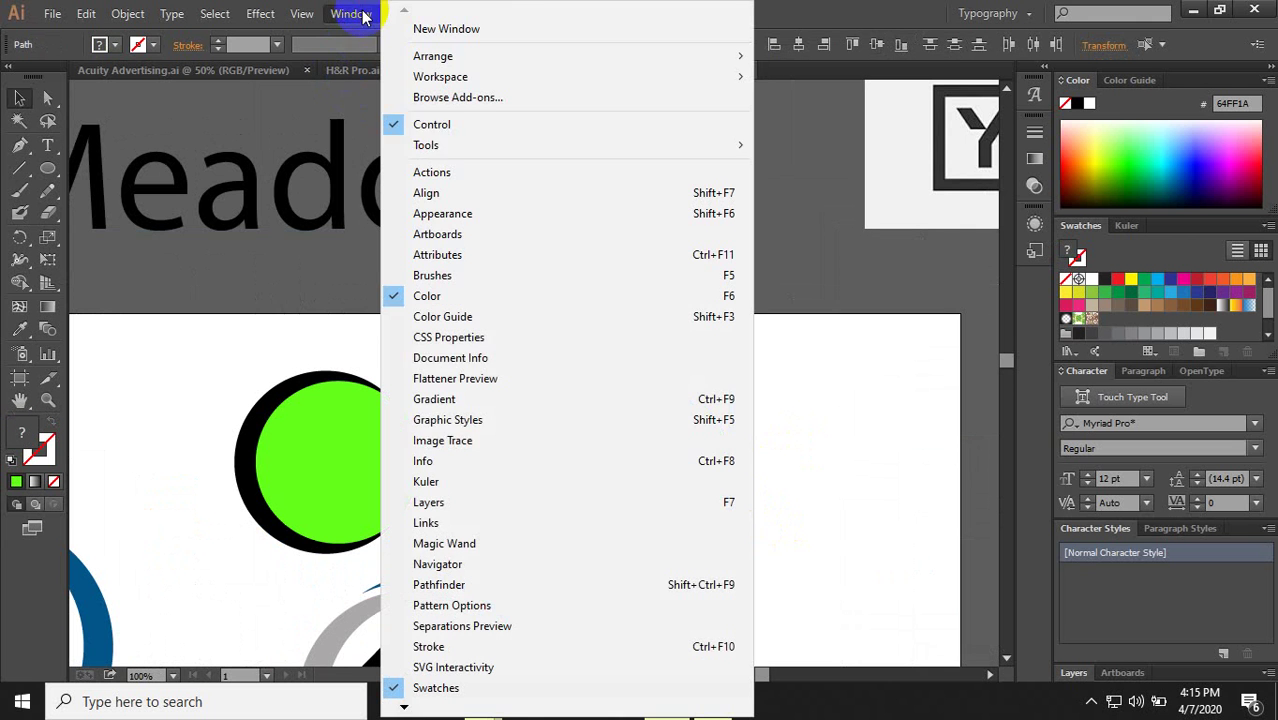
left_click(489, 585)
left_click(460, 225)
right_click(690, 375)
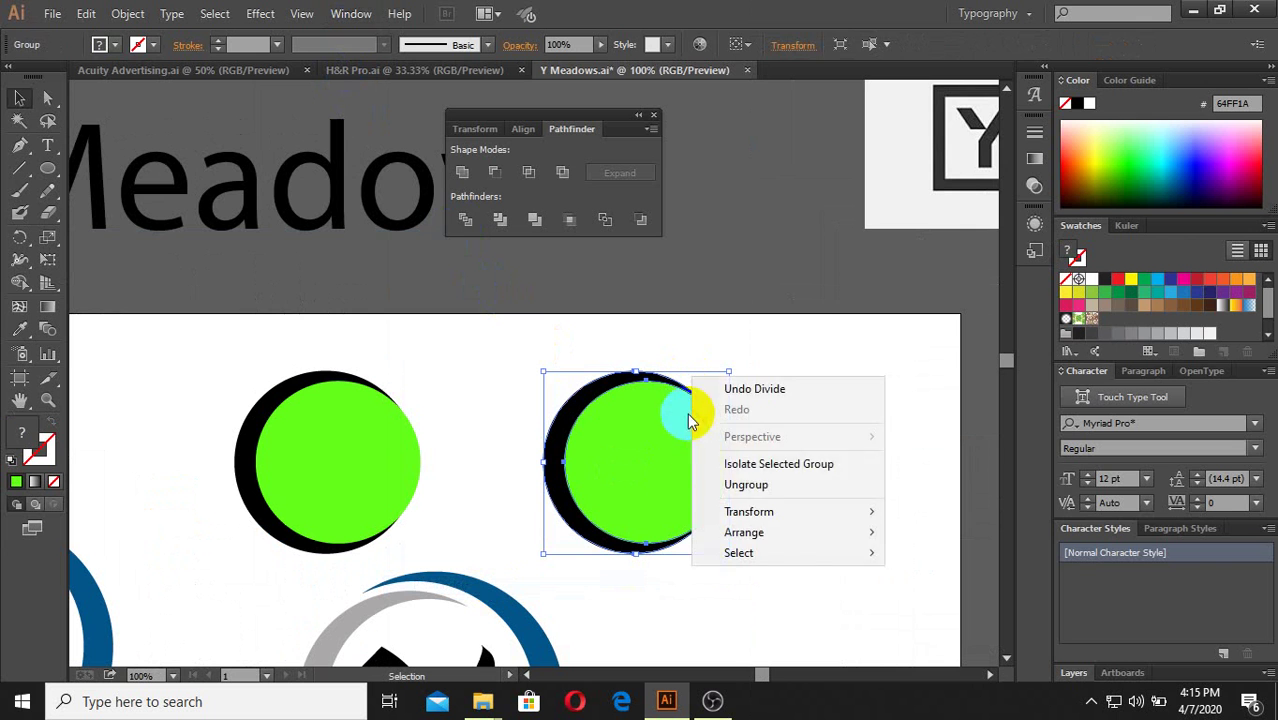
left_click(739, 484)
Step: Delete the green piece so only the black crescent remains
left_click(657, 433)
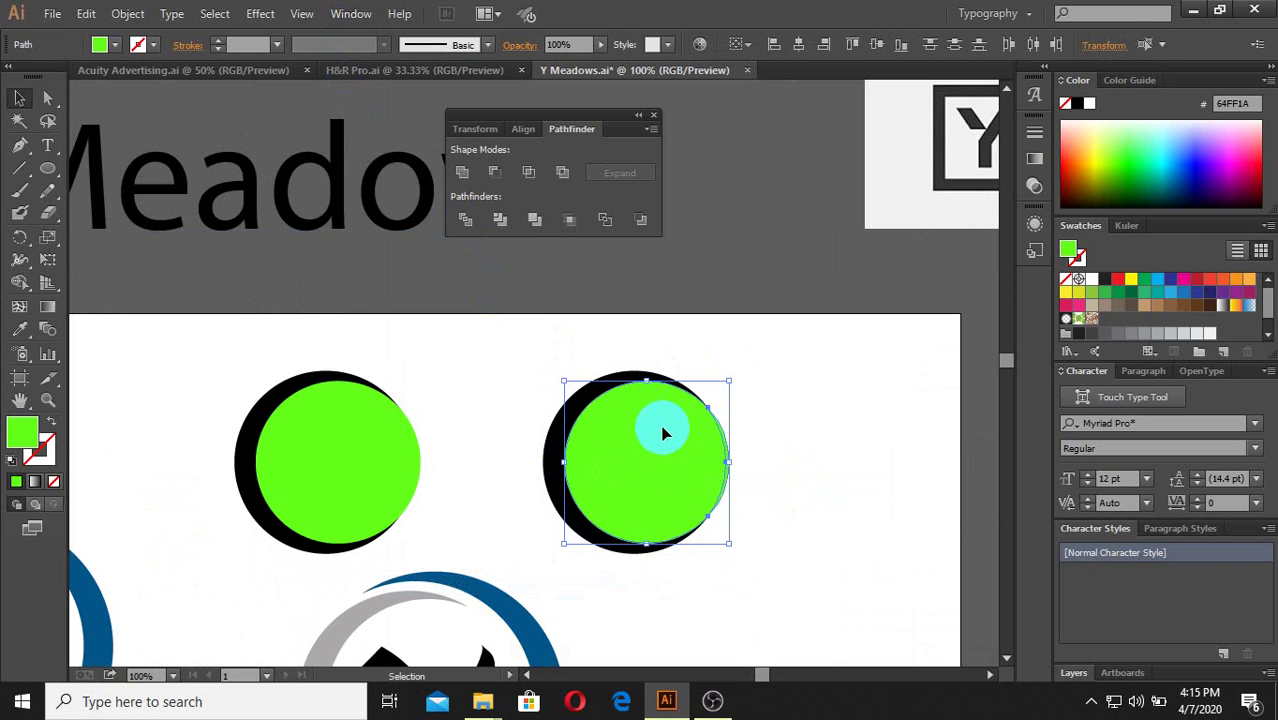
left_click(460, 220)
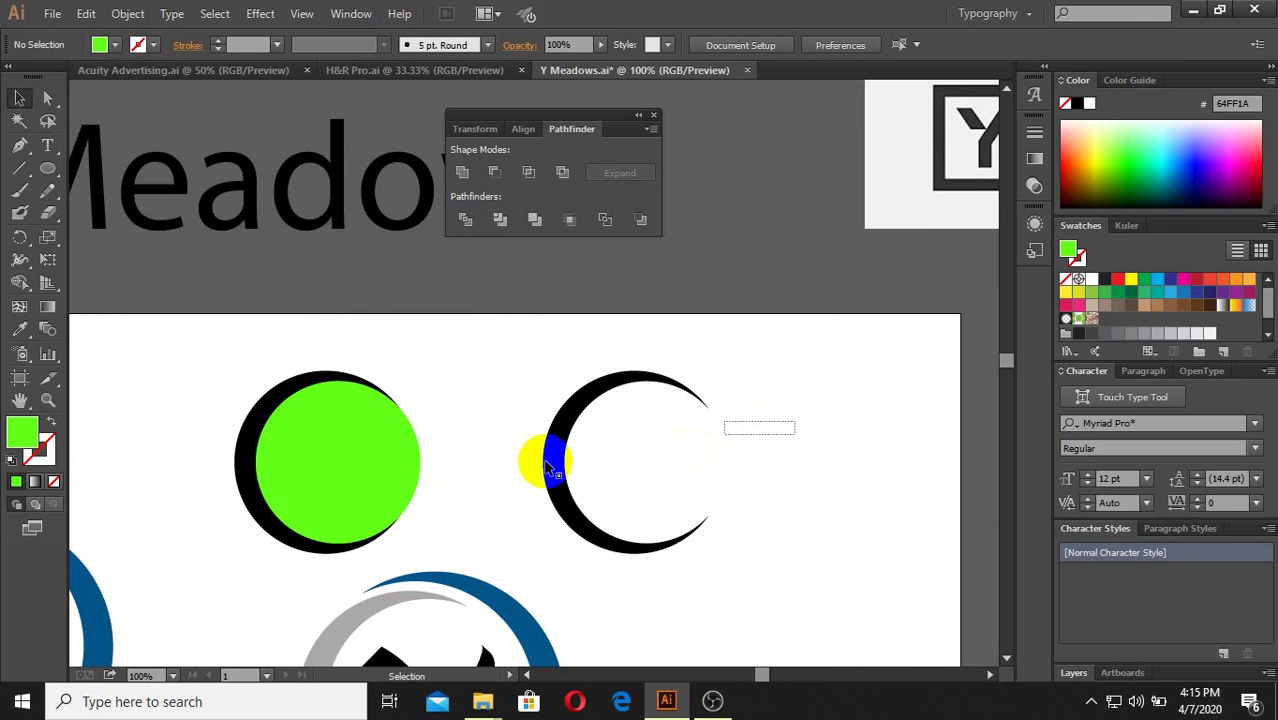
scroll(750, 466, "up", 2)
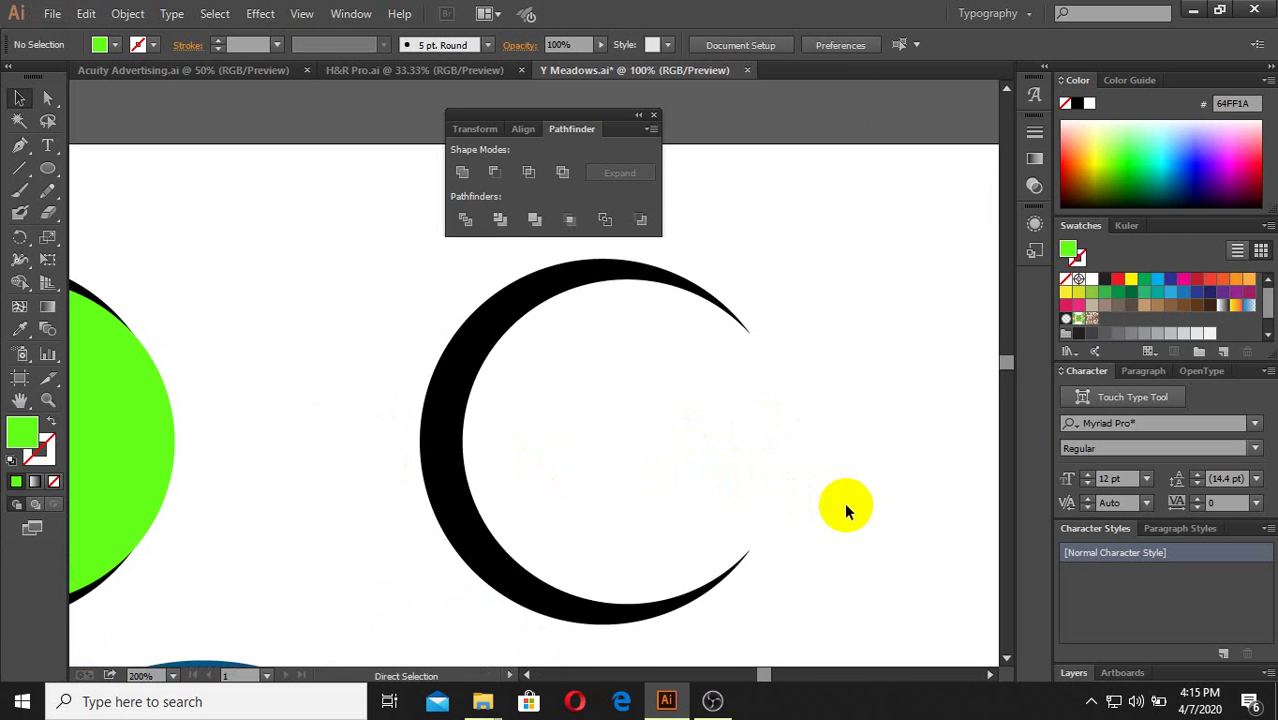
scroll(397, 510, "down", 3)
left_click_drag(530, 540, 300, 420)
scroll(424, 516, "up", 2)
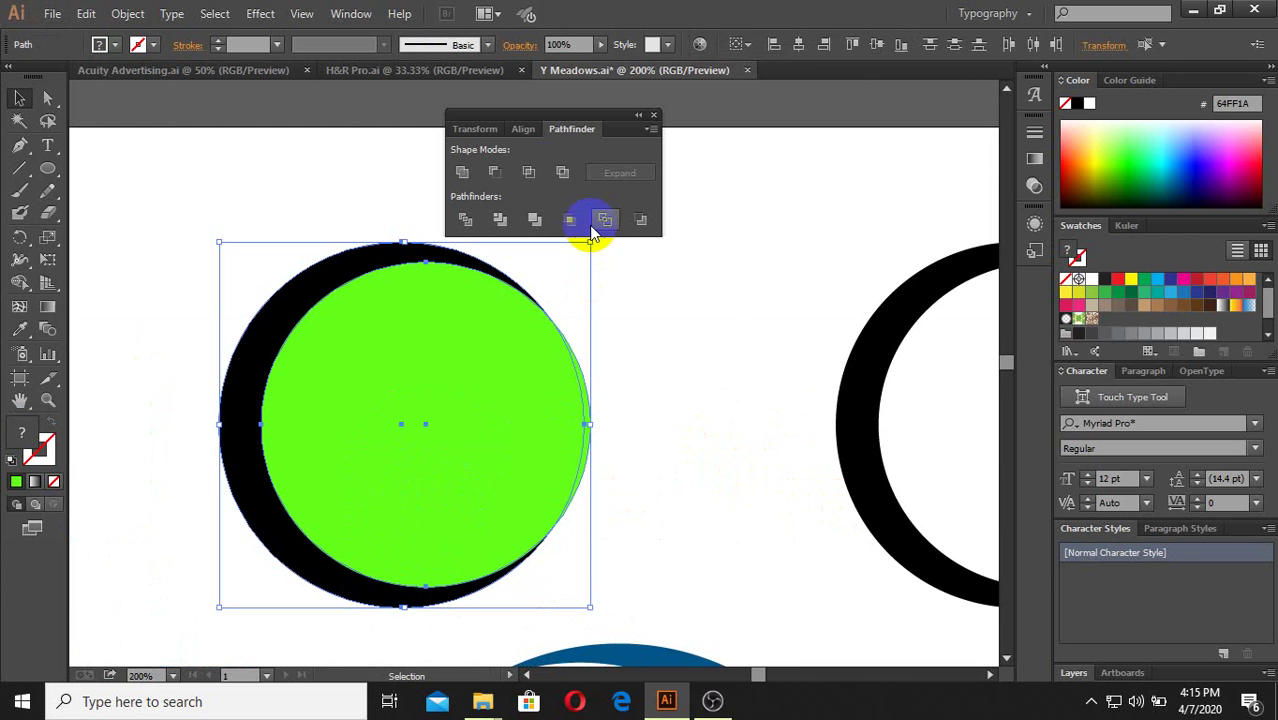
Step: Apply Pathfinder Exclude to the left circle pair and ungroup the resulting crescent
left_click(560, 173)
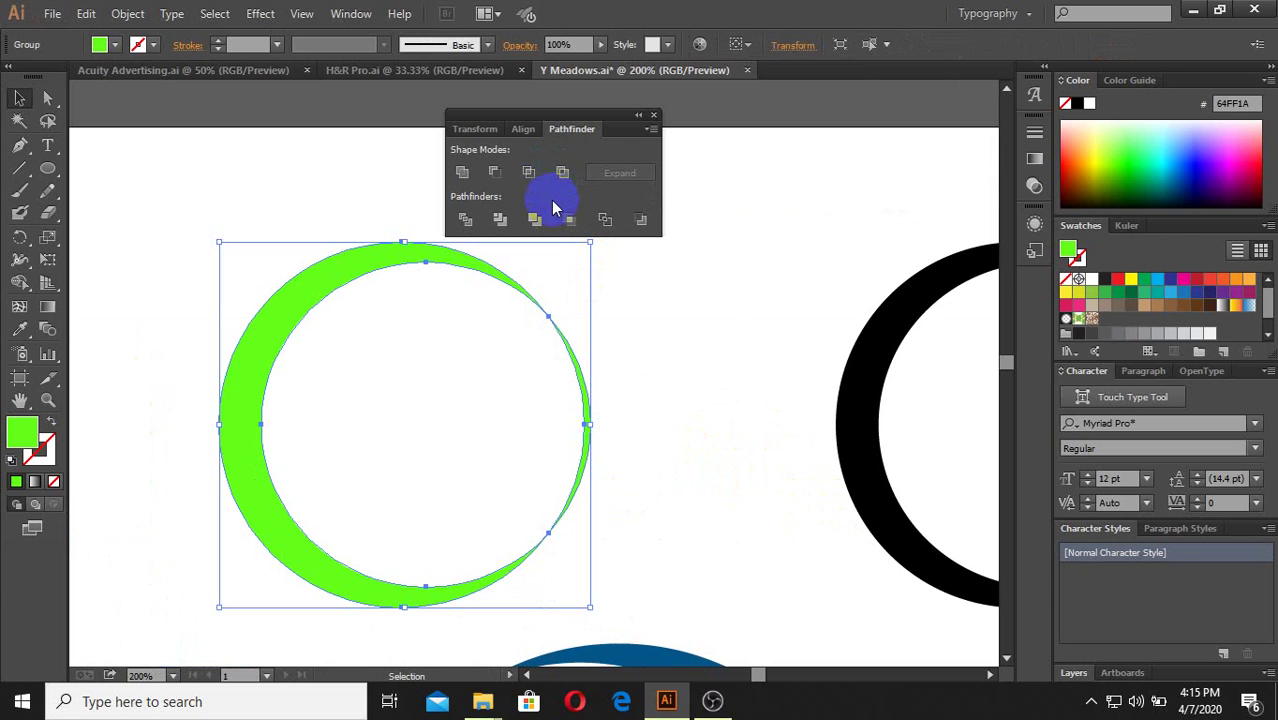
left_click(416, 376)
scroll(420, 380, "down", 1)
left_click(451, 428)
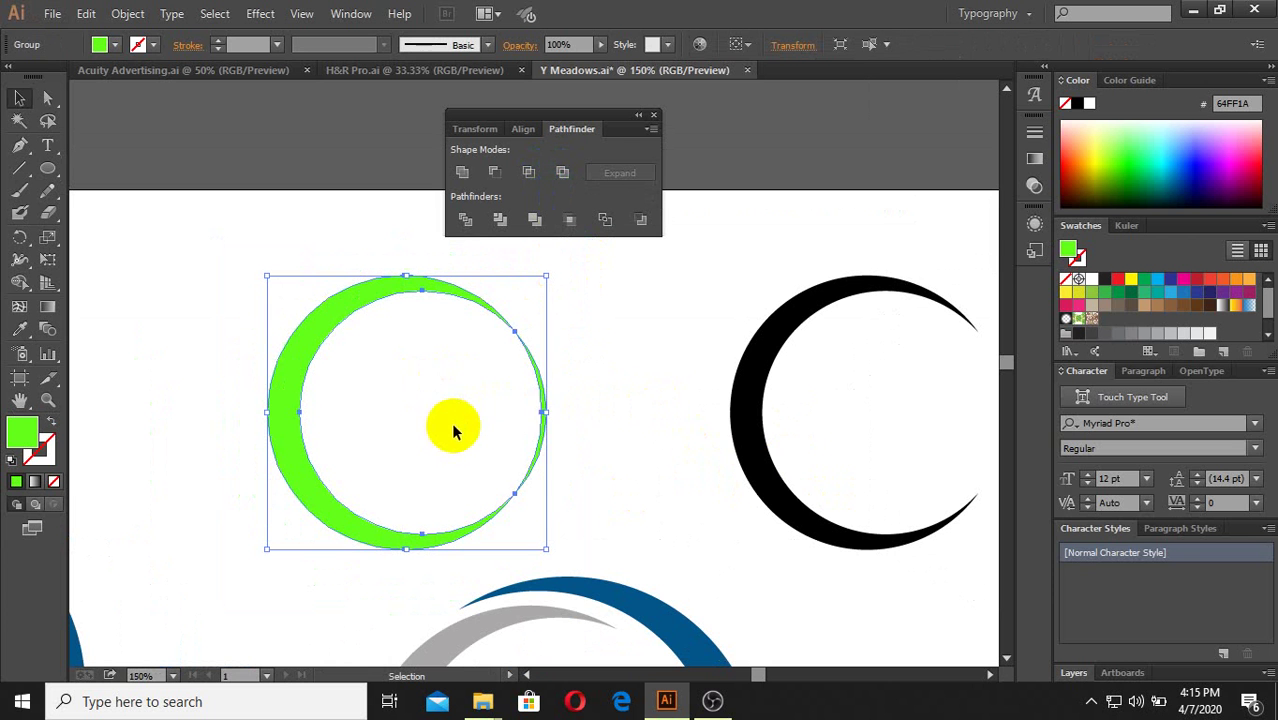
right_click(541, 385)
left_click(593, 489)
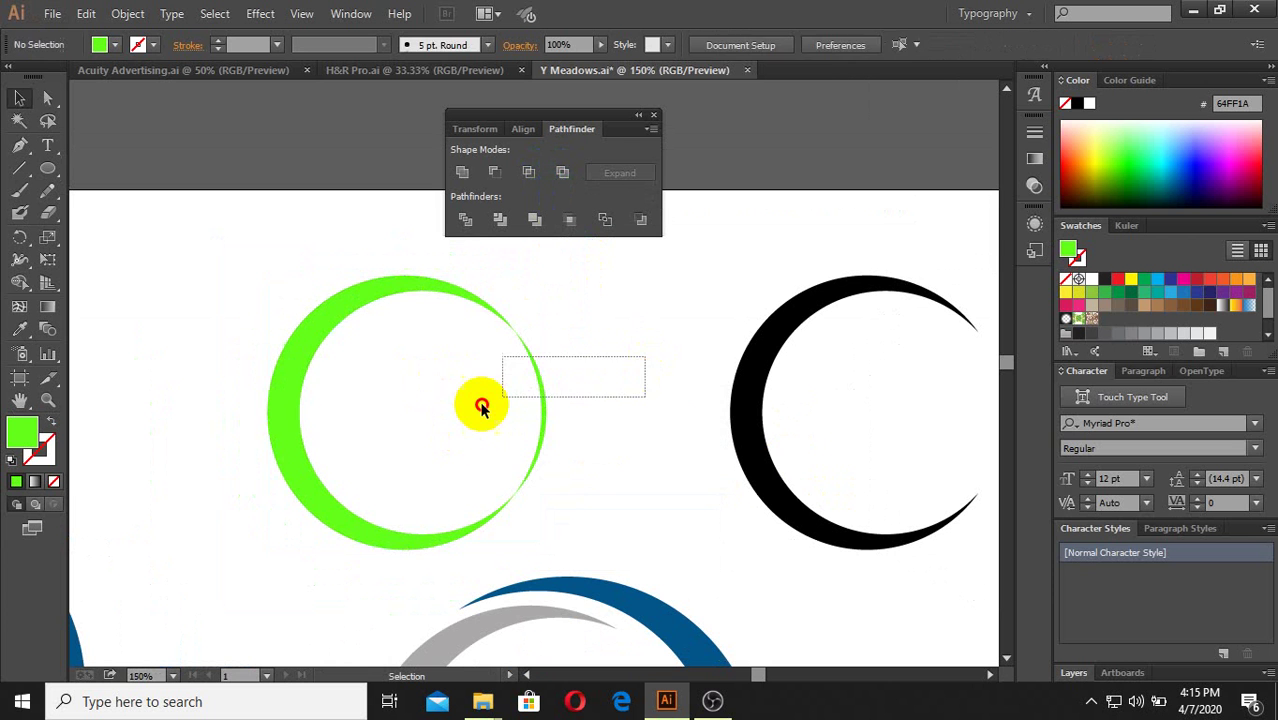
Step: Delete the small green sliver left on the crescent's right side
left_click_drag(645, 357, 490, 400)
key("Delete")
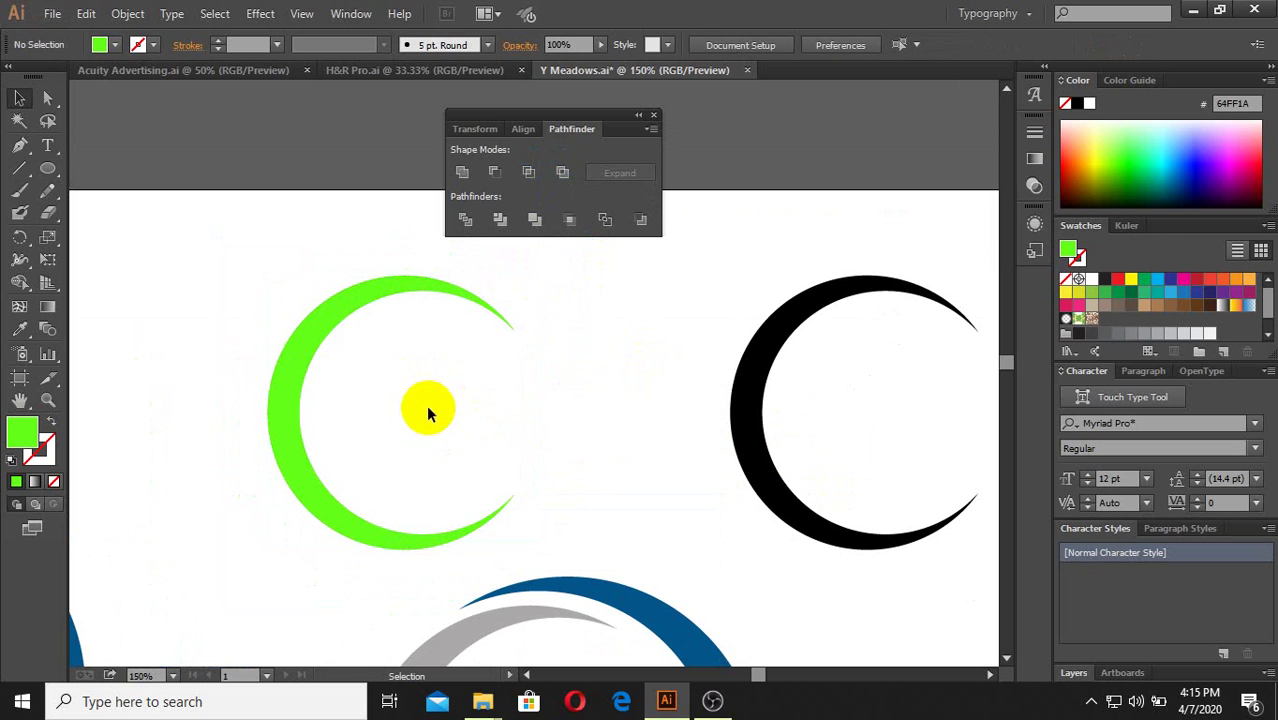
key("alt+space")
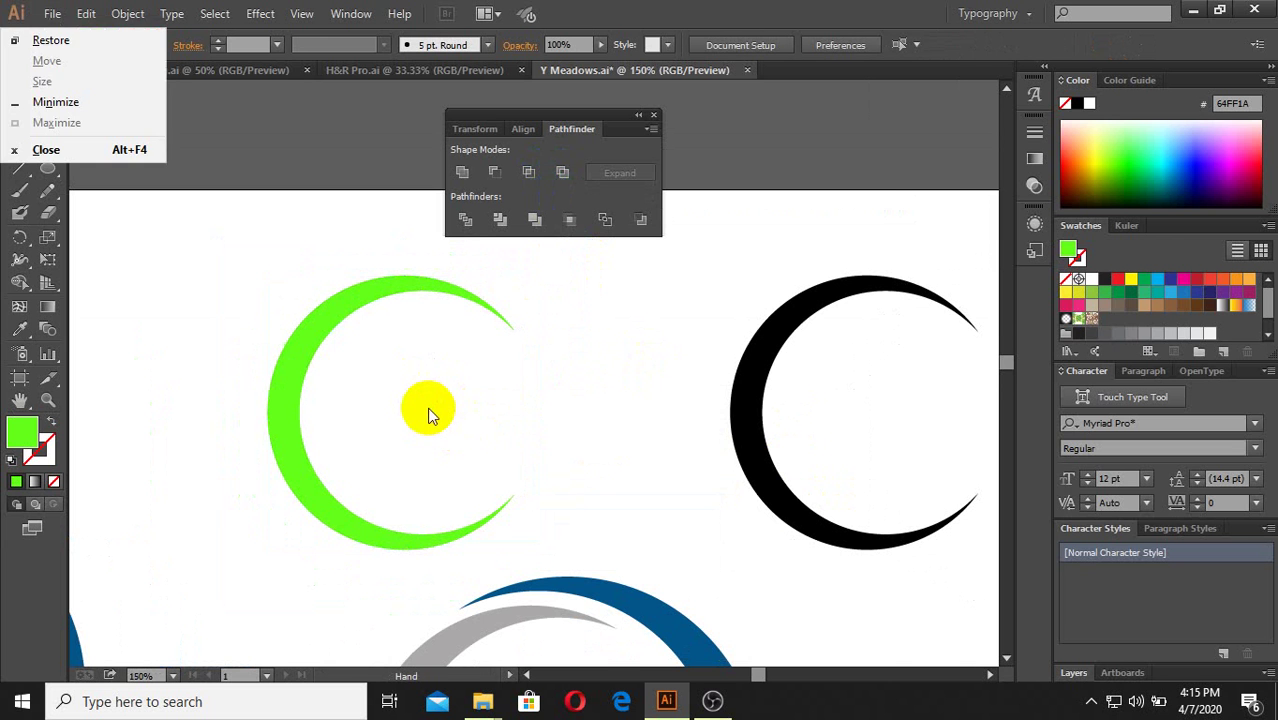
key("Escape")
scroll(427, 407, "down", 3)
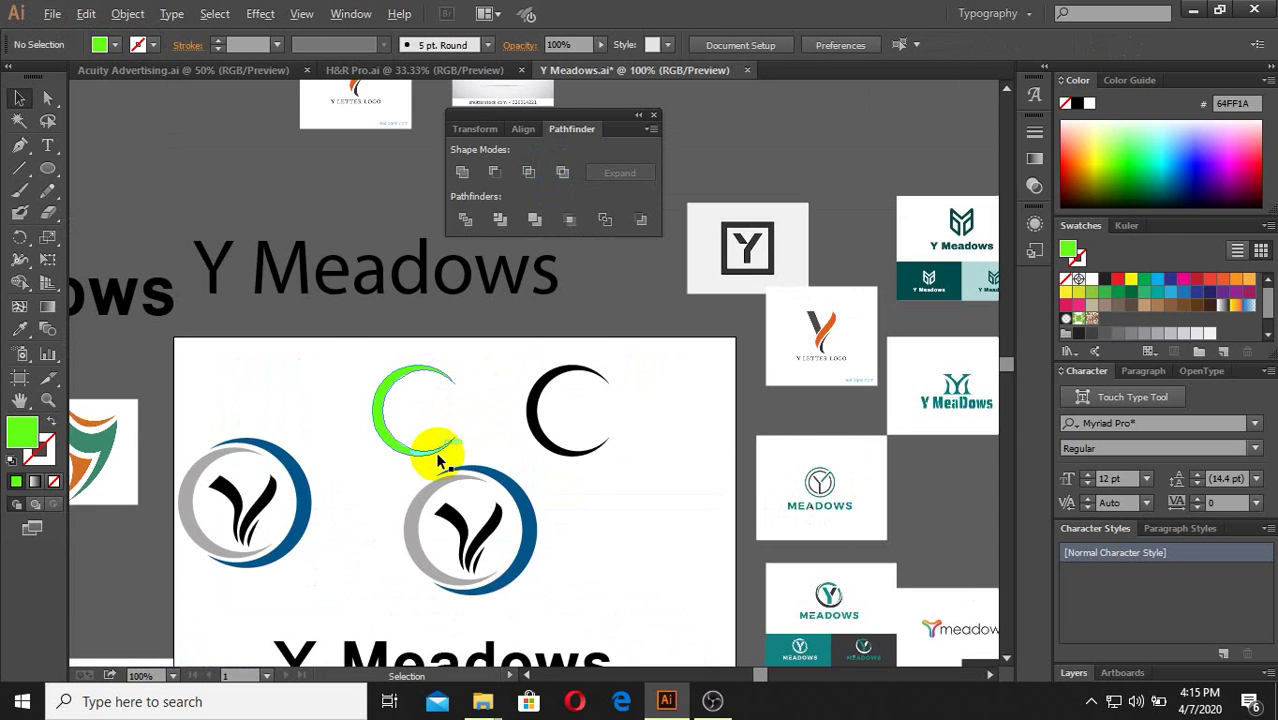
Step: Alt-drag a copy of the green crescent slightly right so it overlaps the original
scroll(437, 459, "up", 3)
left_click(316, 429)
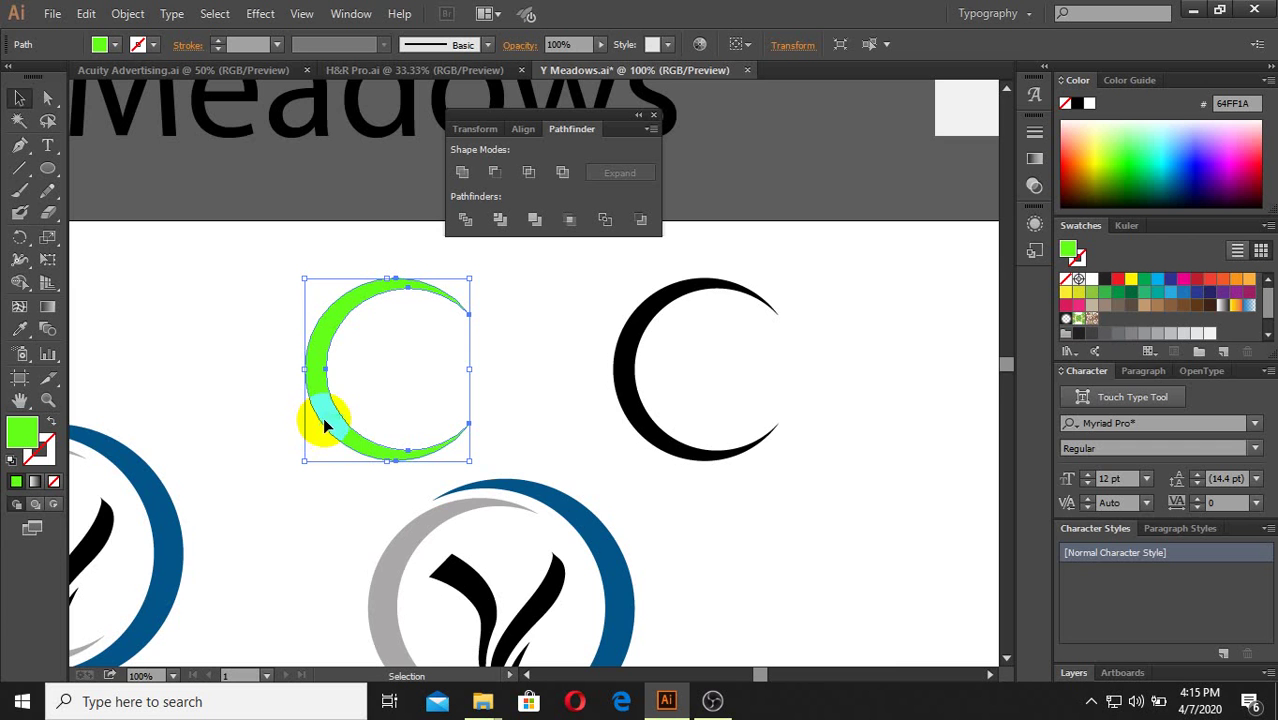
scroll(355, 405, "down", 1)
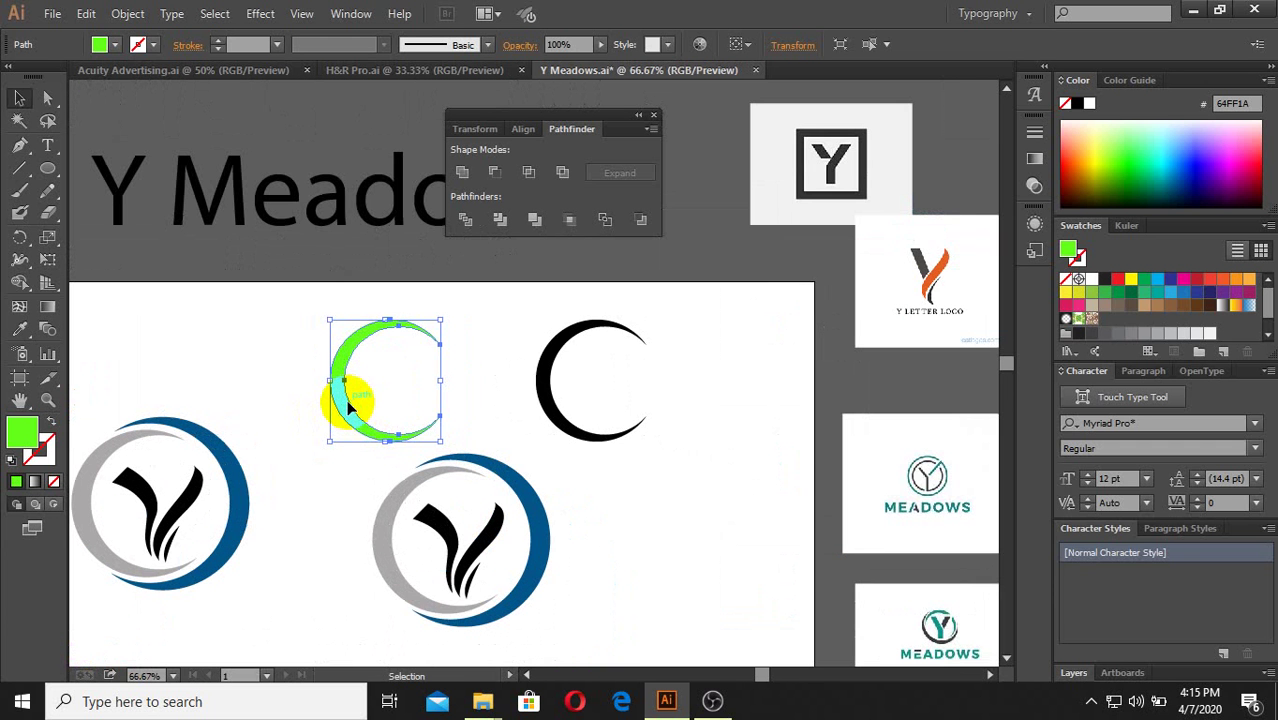
mouse_move(349, 405)
left_mouse_down()
mouse_move(376, 405)
mouse_move(363, 393)
left_mouse_up()
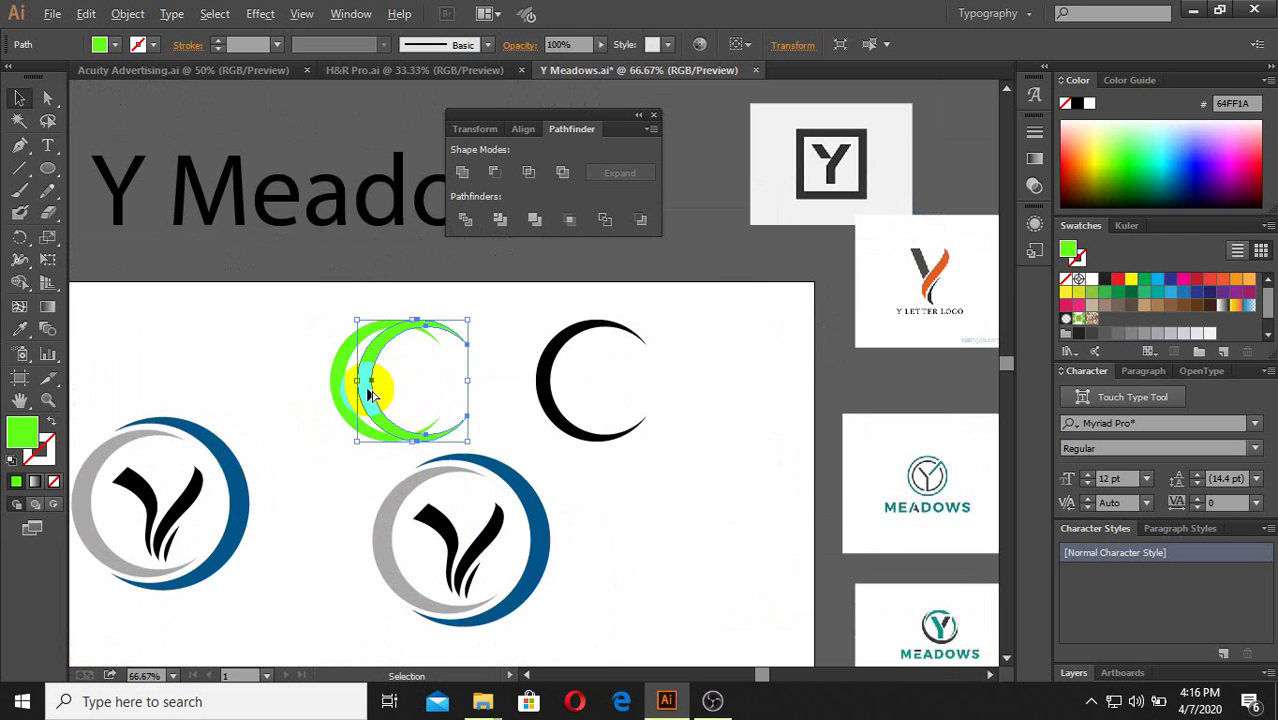
left_click_drag(371, 390, 368, 388)
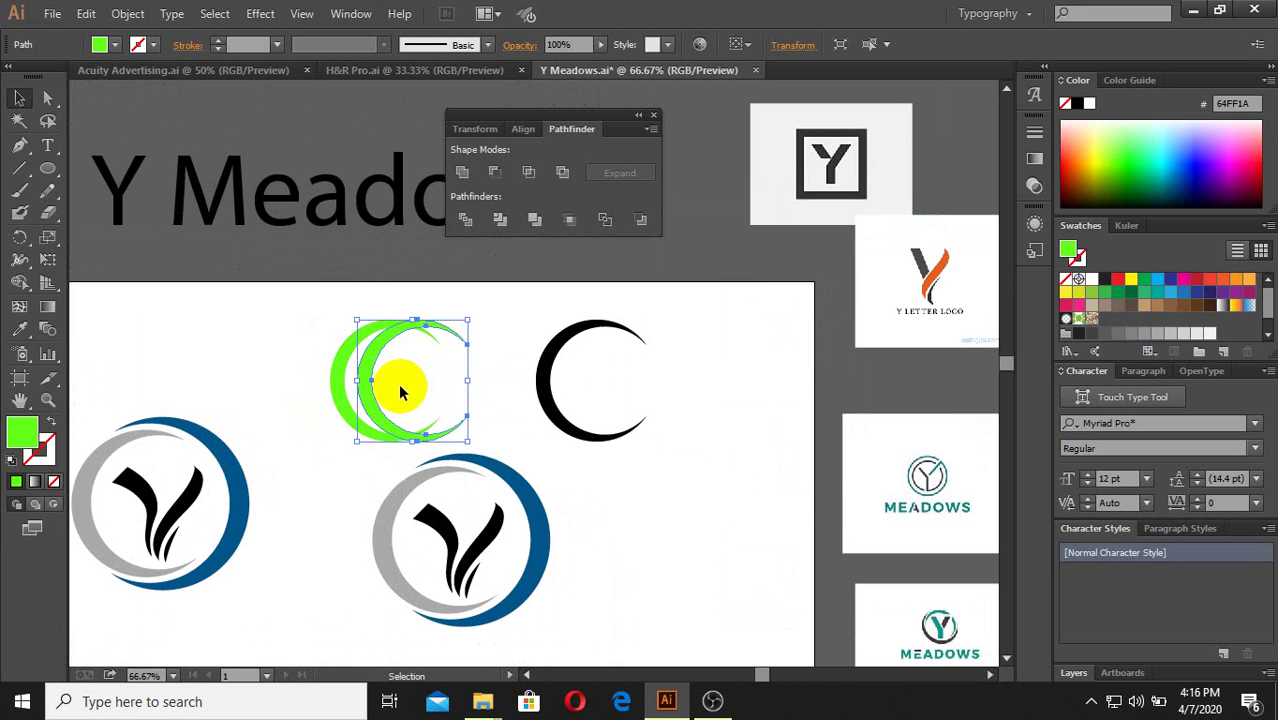
scroll(395, 381, "up", 2)
Step: Make a vertically reflected copy of the crescent with the Reflect tool, closing the green ring
left_click(252, 342, "shift")
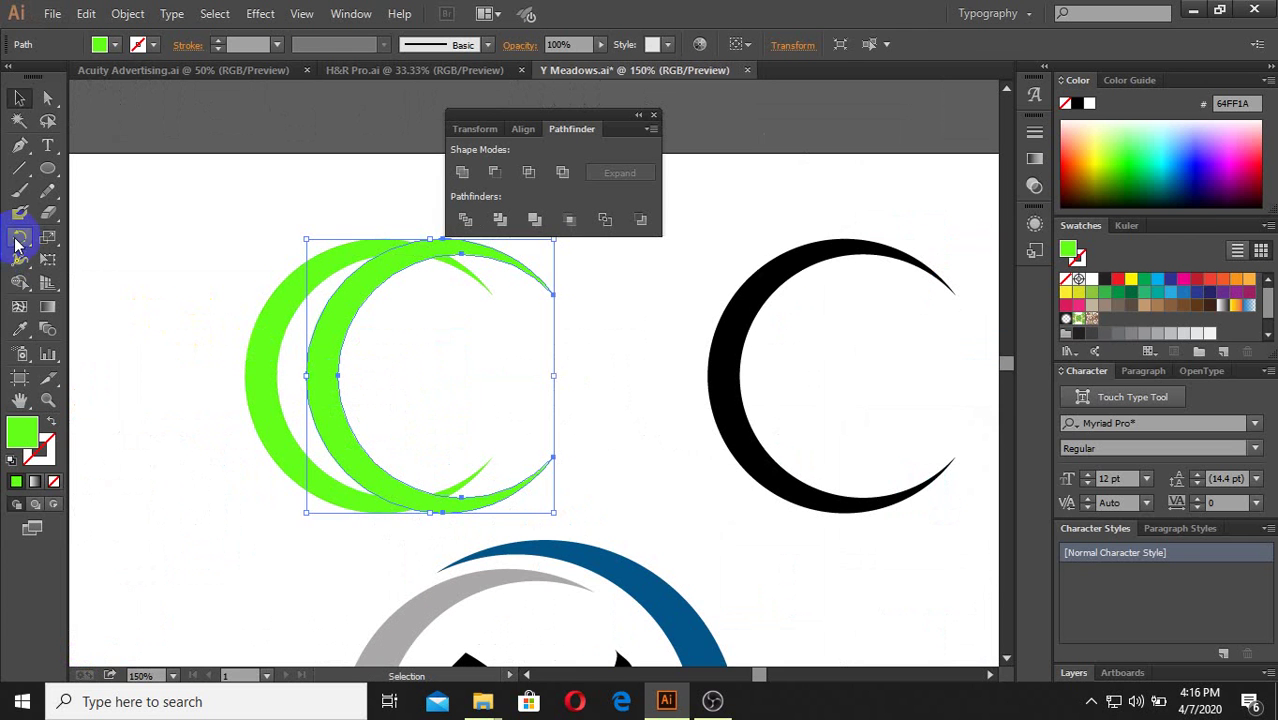
left_click(17, 240)
left_click_drag(17, 240, 62, 259)
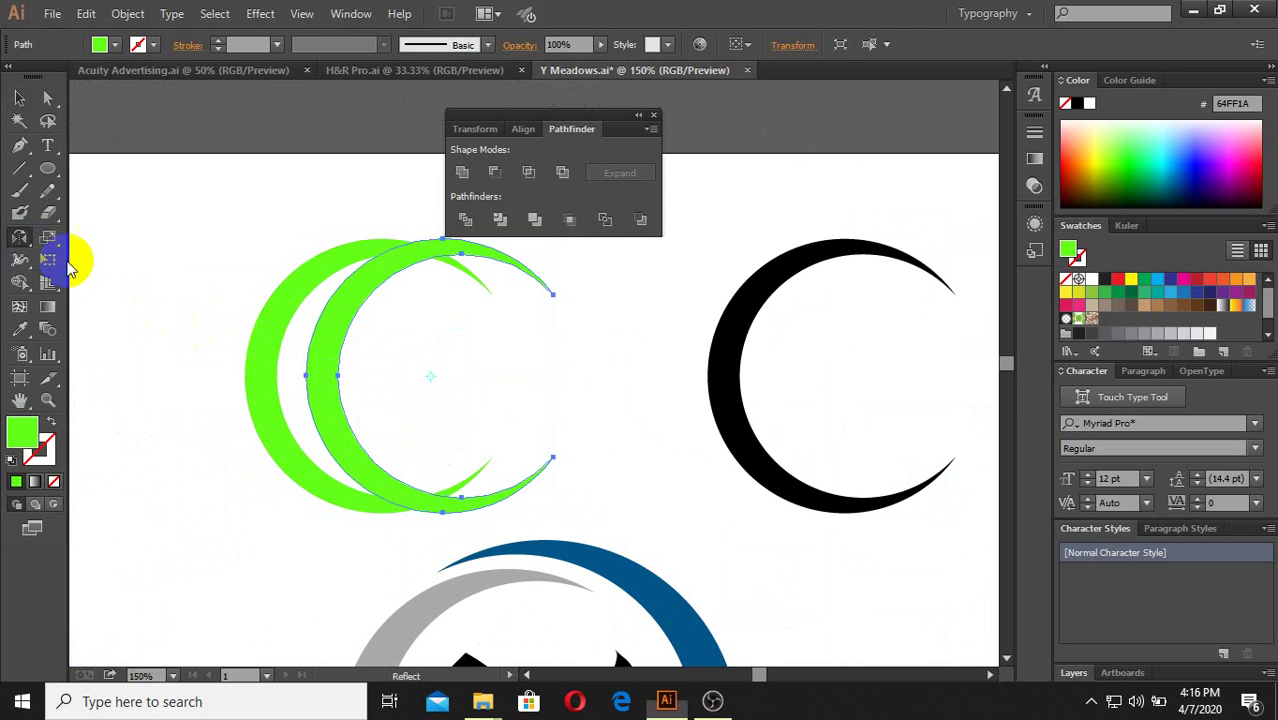
double_click(19, 238)
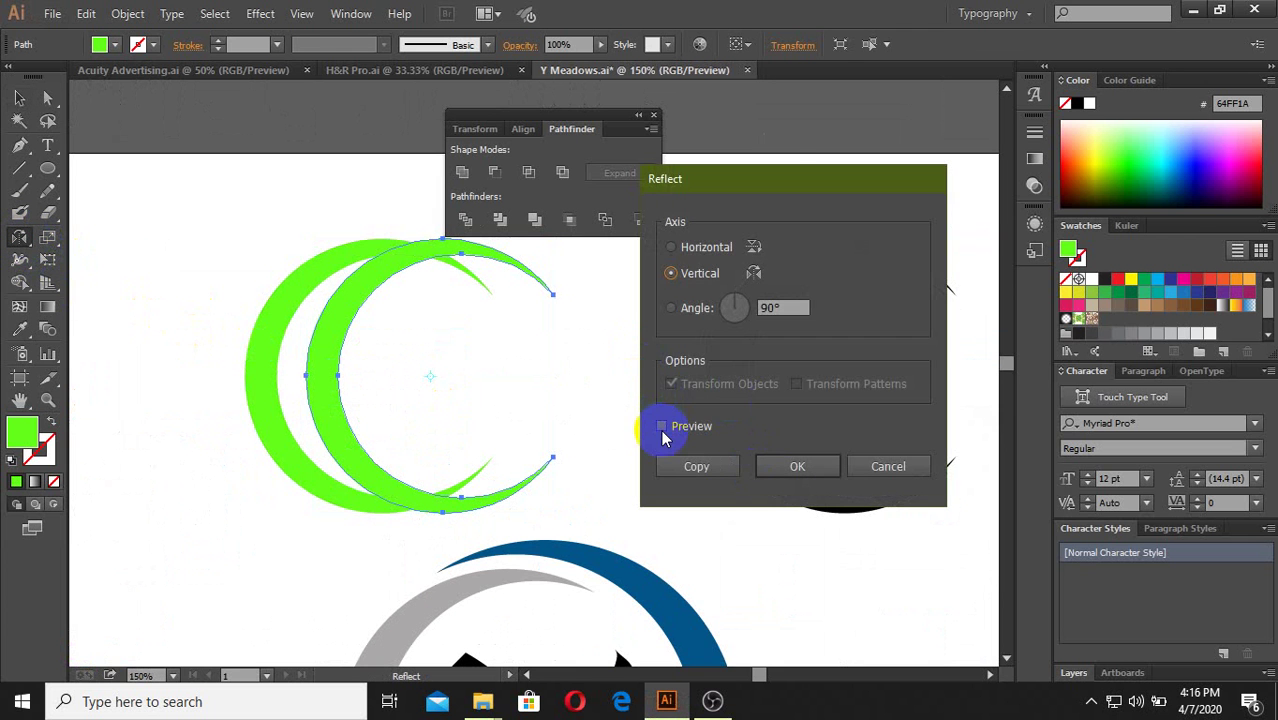
left_click(661, 426)
left_click(797, 466)
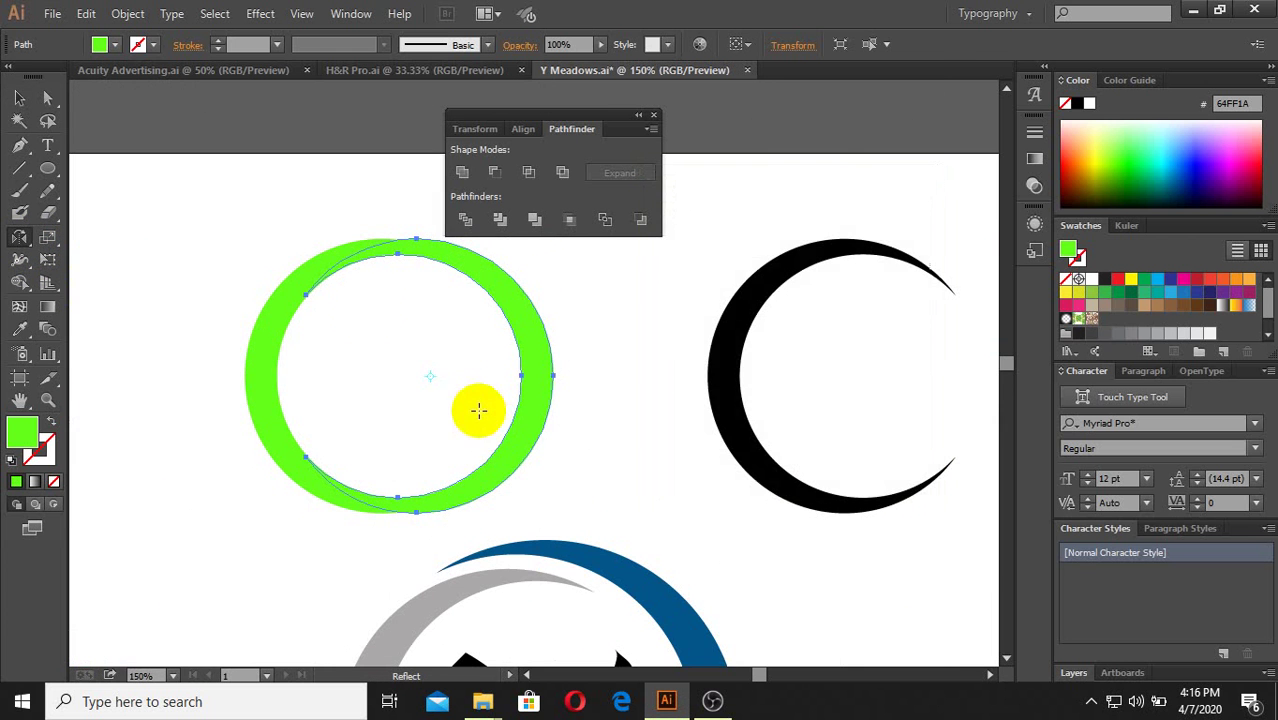
left_click(19, 97)
key("ctrl+minus")
key("ctrl+minus")
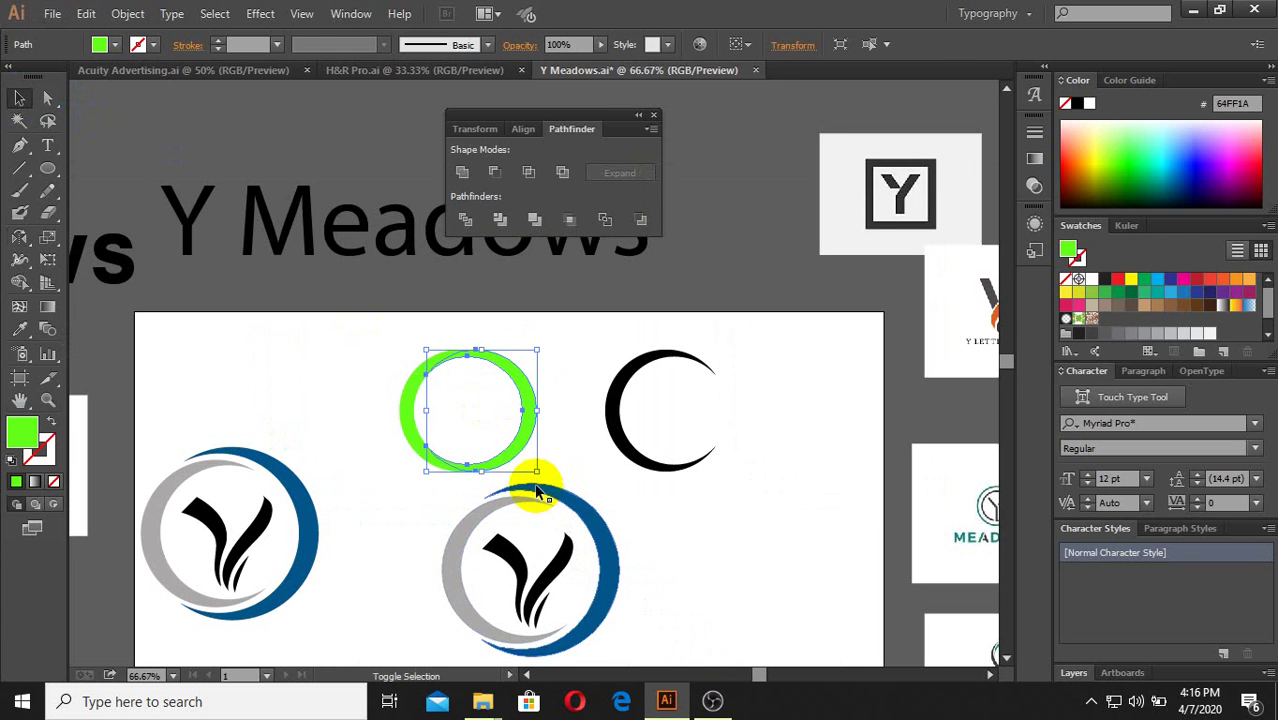
Step: Scale up the copied green crescent by dragging its corner handle outward
left_click_drag(537, 472, 551, 487)
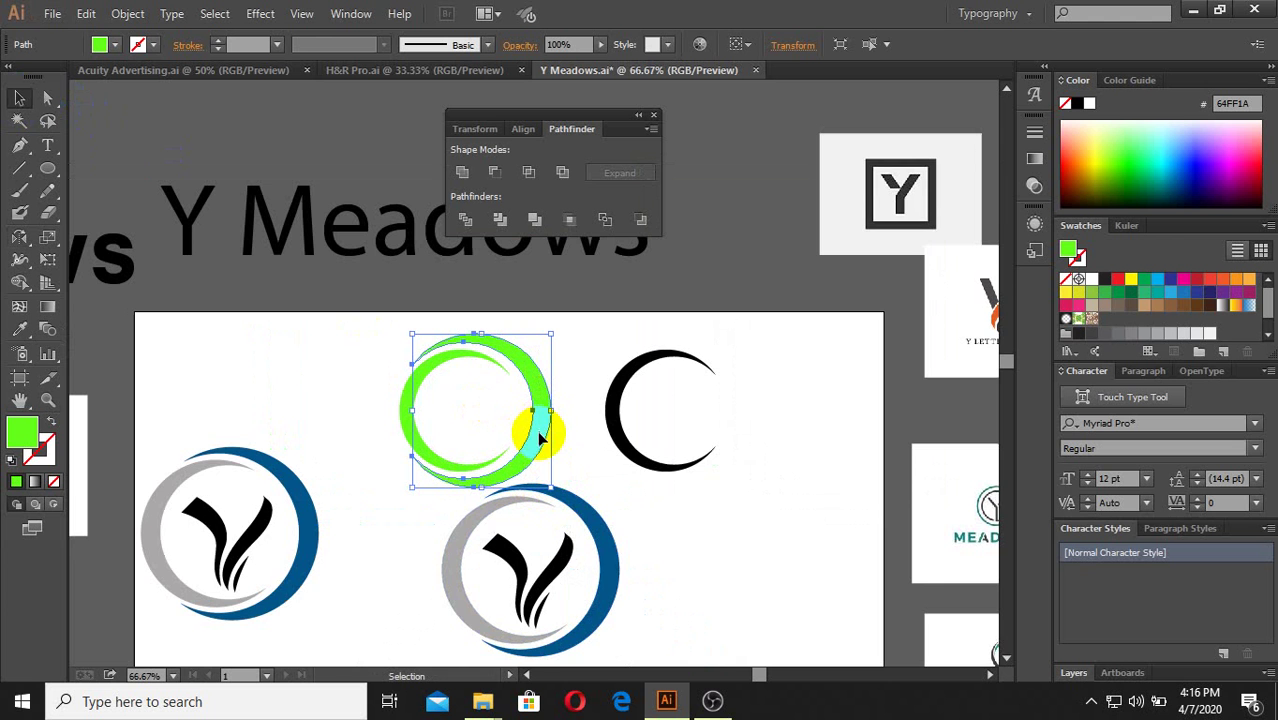
left_click(560, 420)
key("ctrl+minus")
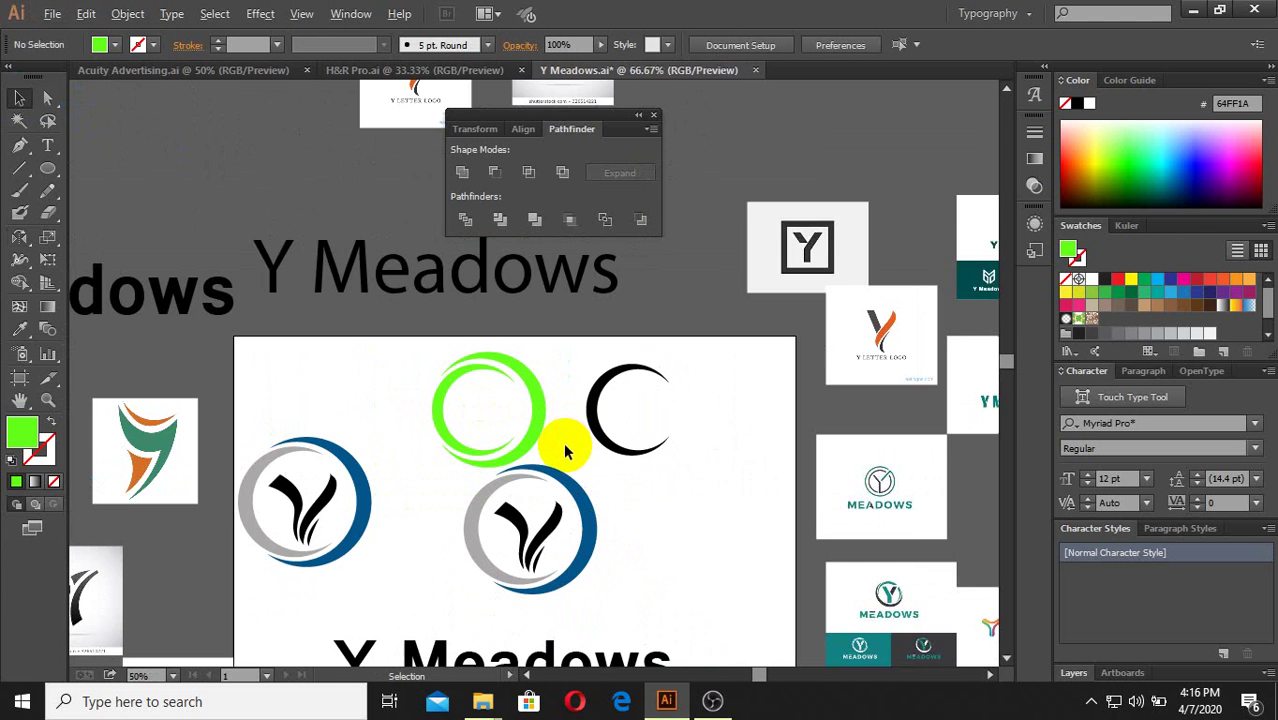
scroll(562, 437, "up", 2)
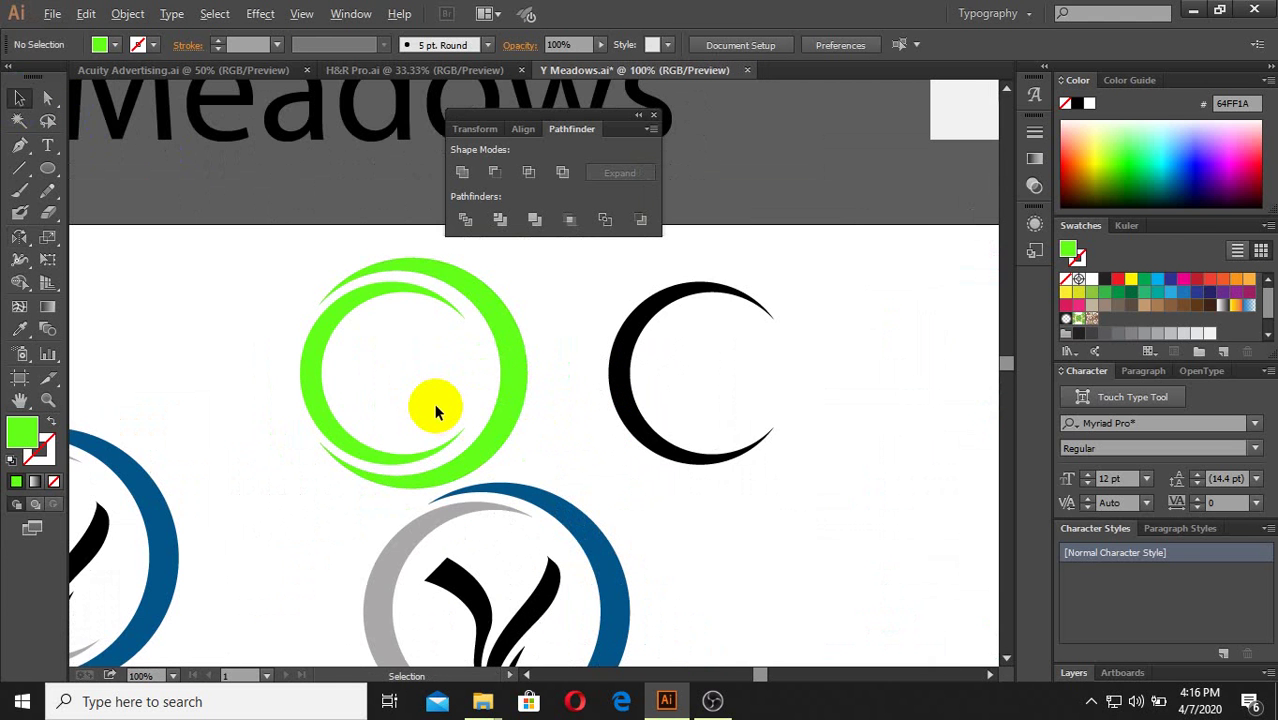
scroll(434, 403, "down", 1)
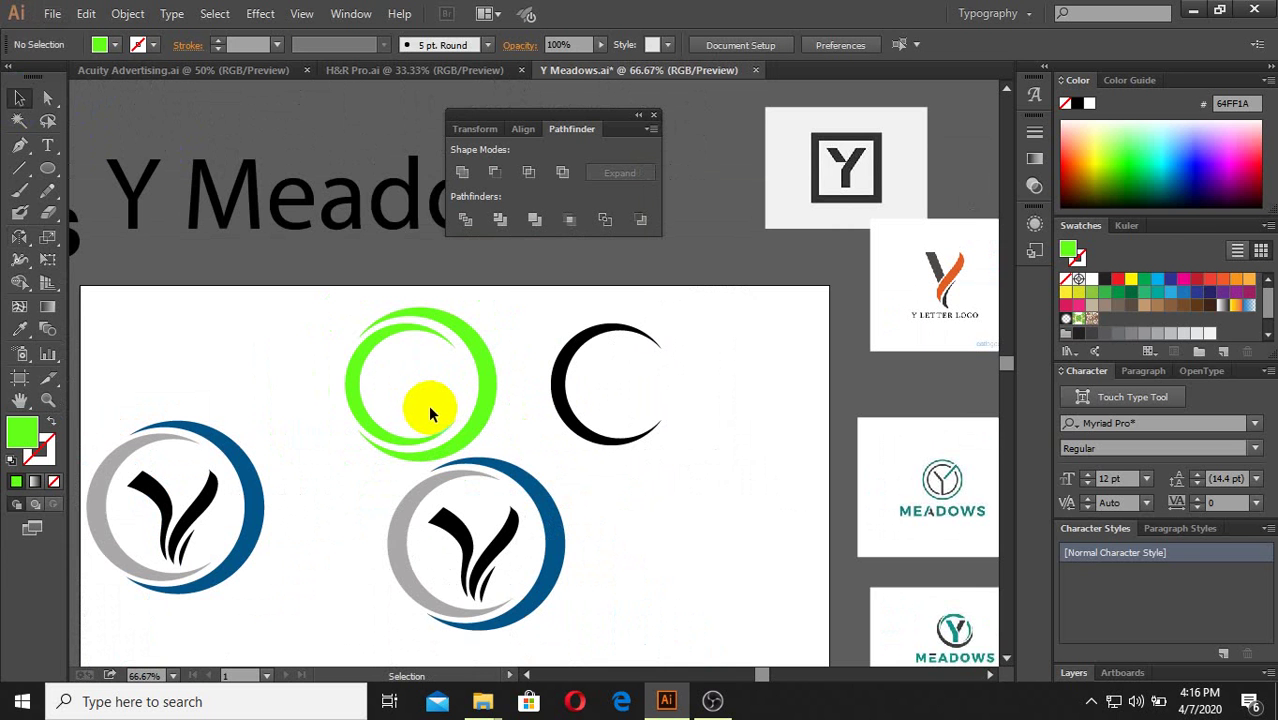
scroll(603, 382, "up", 2)
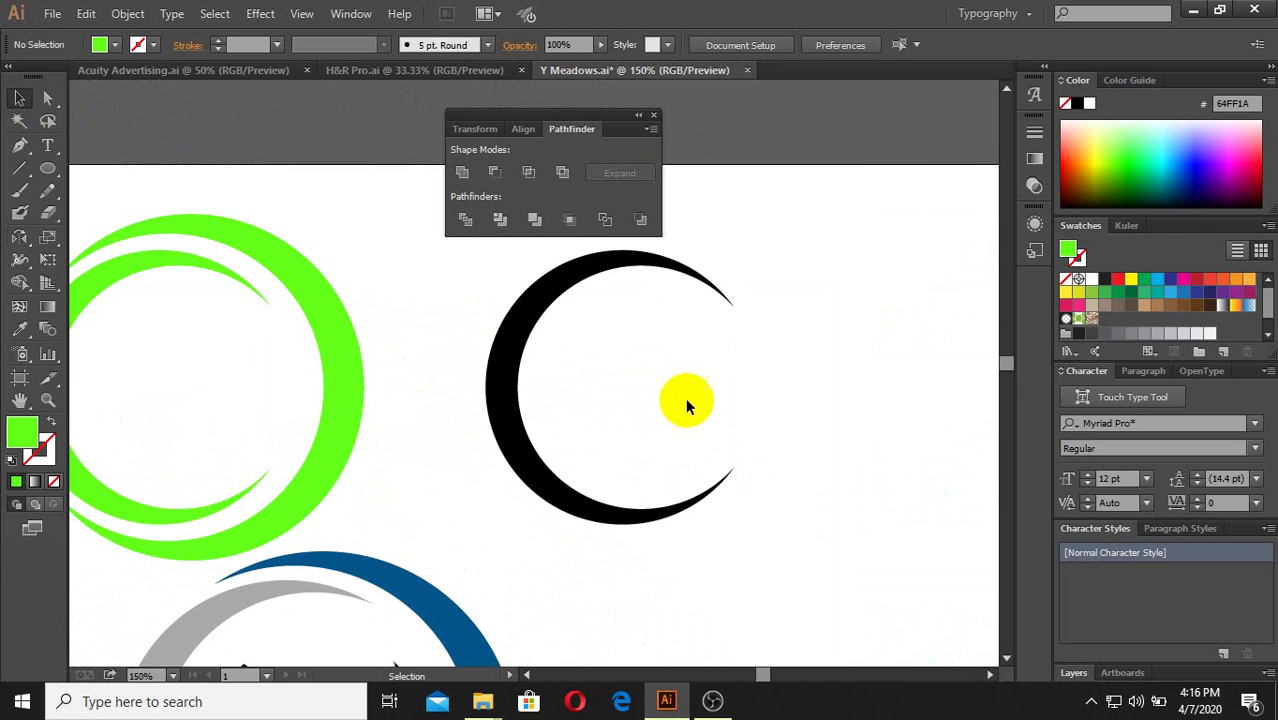
scroll(686, 403, "down", 2)
Step: Select the black crescent, then switch the selection to the green ring
left_click(595, 421)
scroll(660, 415, "up", 1)
left_click(745, 415)
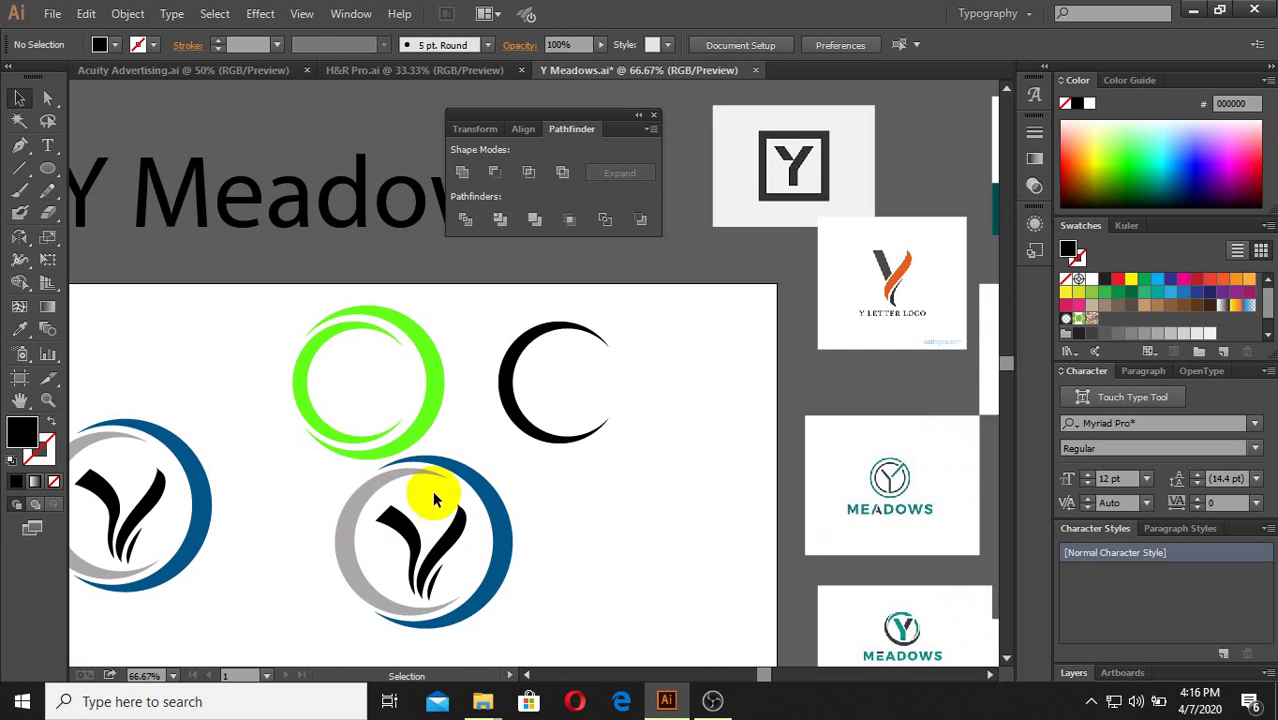
scroll(297, 379, "up", 2)
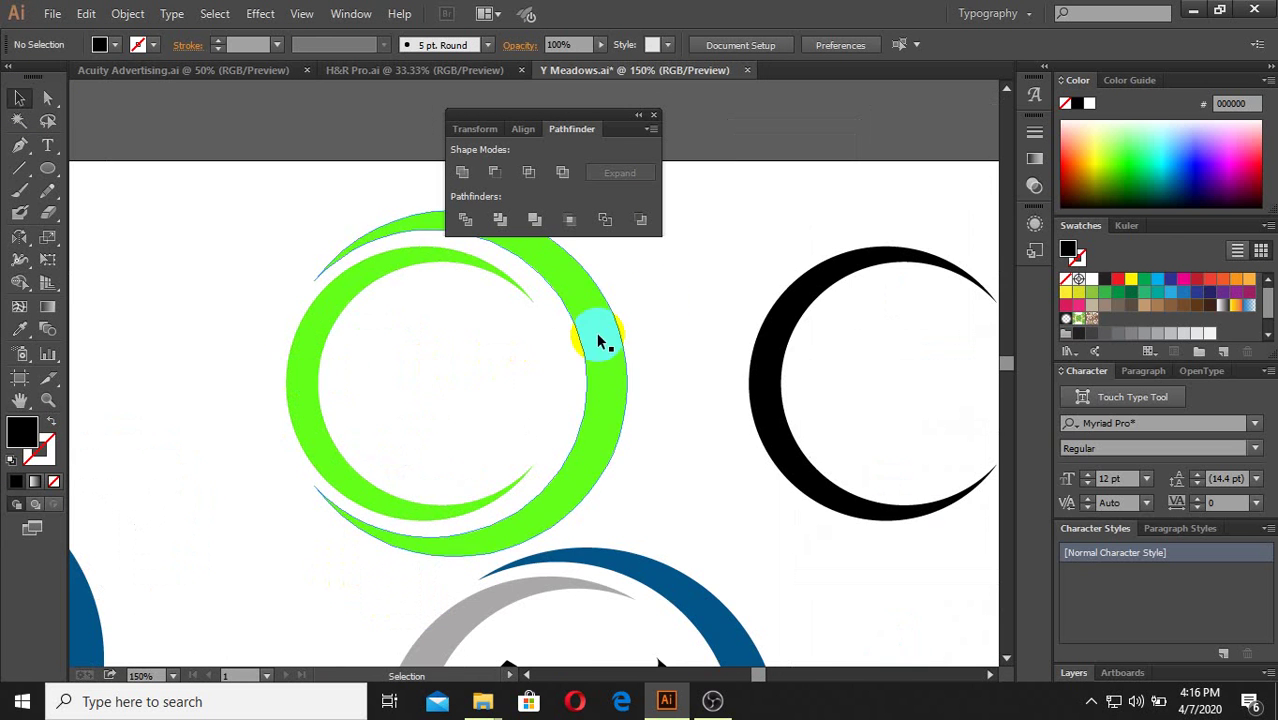
left_click(290, 390)
scroll(471, 451, "down", 2)
Step: Shift the green ring left above the left Y emblem, leaving the black crescent where it is
left_click_drag(531, 428, 420, 428)
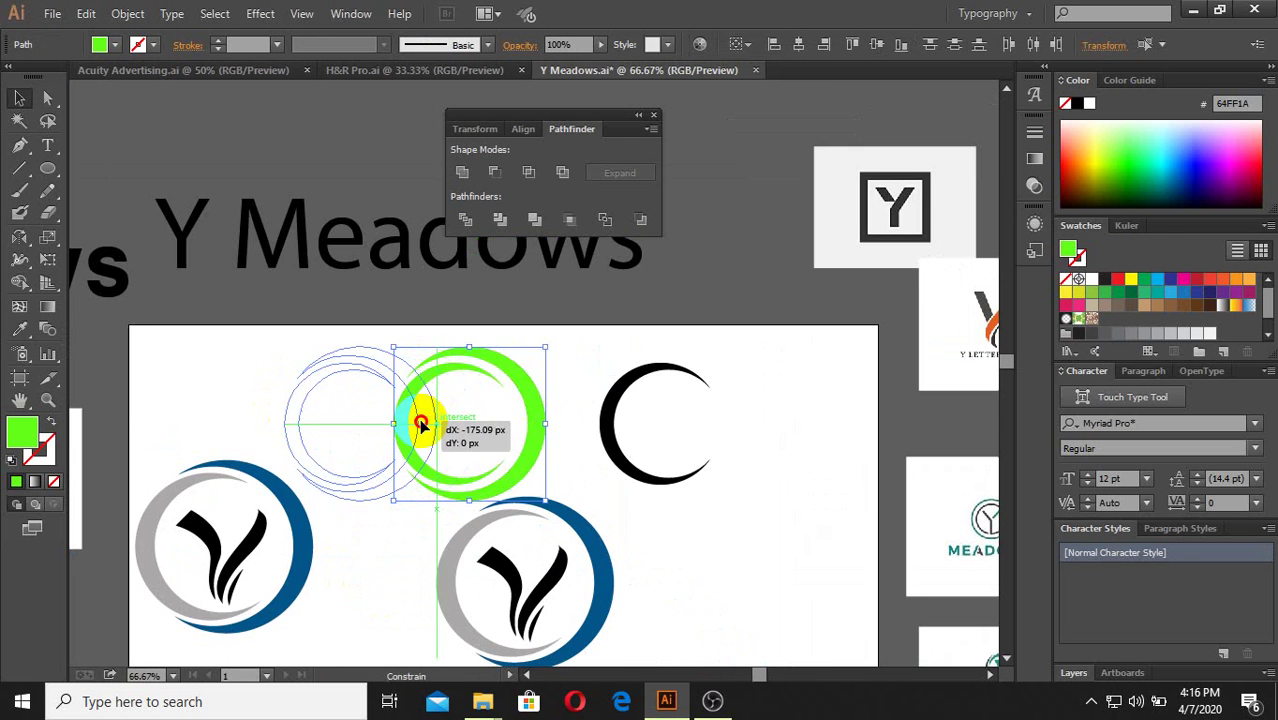
left_click(516, 377)
scroll(673, 428, "up", 1)
left_click(720, 479)
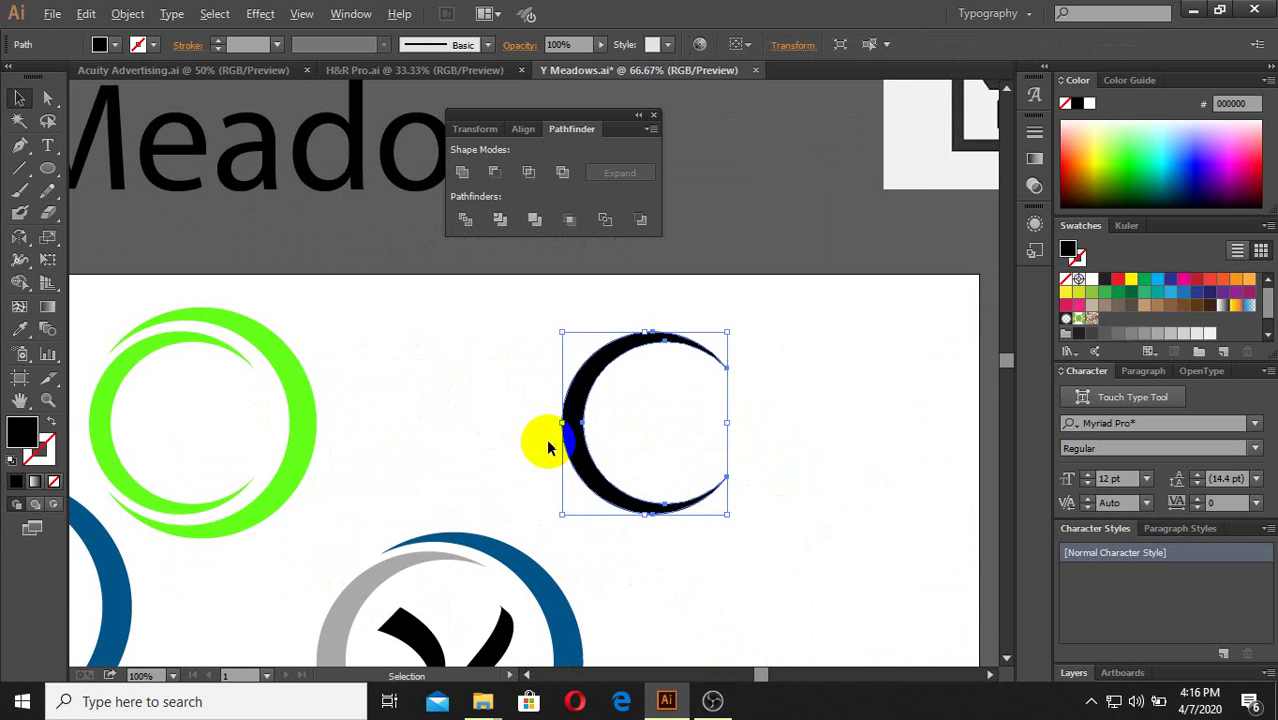
scroll(546, 438, "down", 2)
scroll(428, 593, "up", 1)
left_click(466, 410)
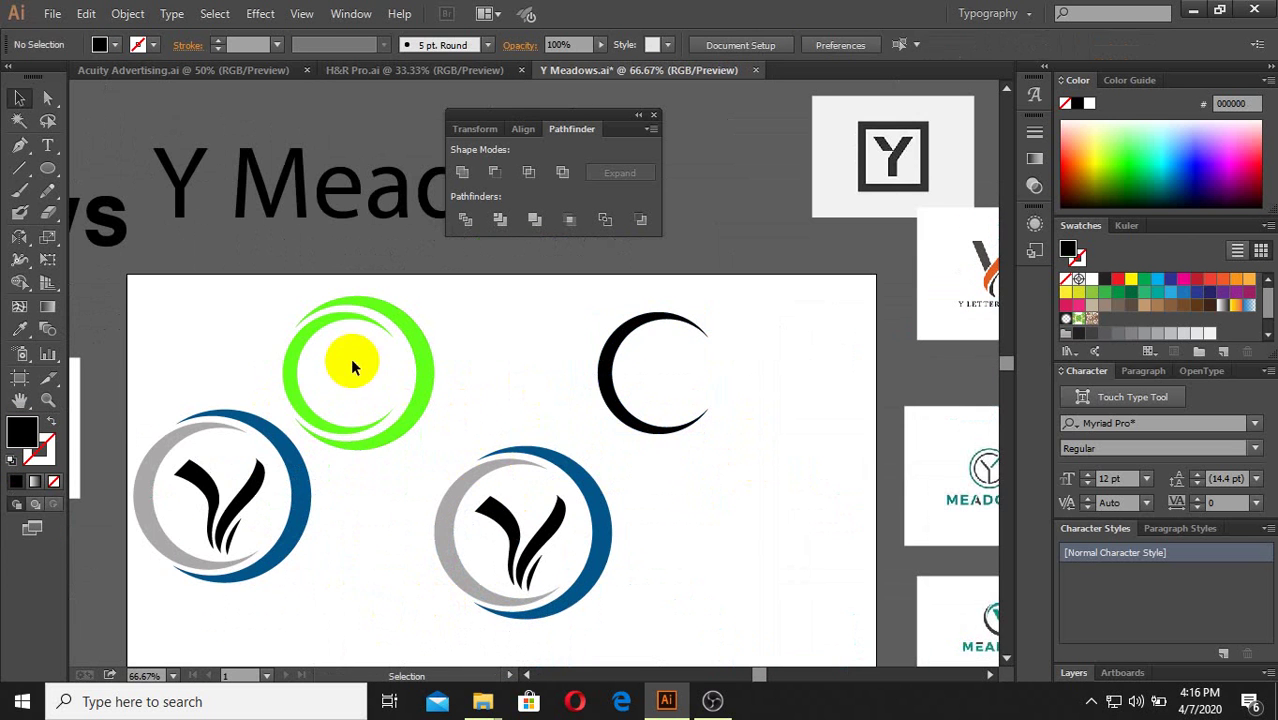
scroll(543, 617, "up", 1)
scroll(501, 570, "down", 2)
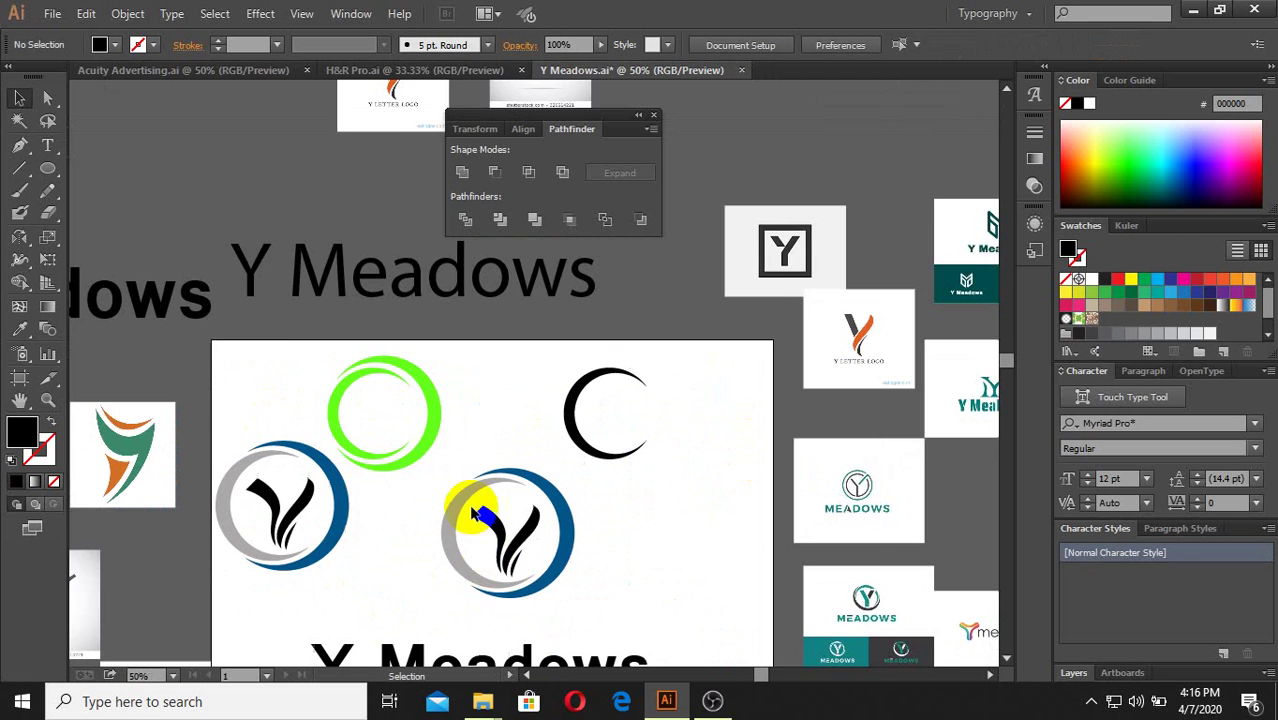
scroll(487, 512, "up", 1)
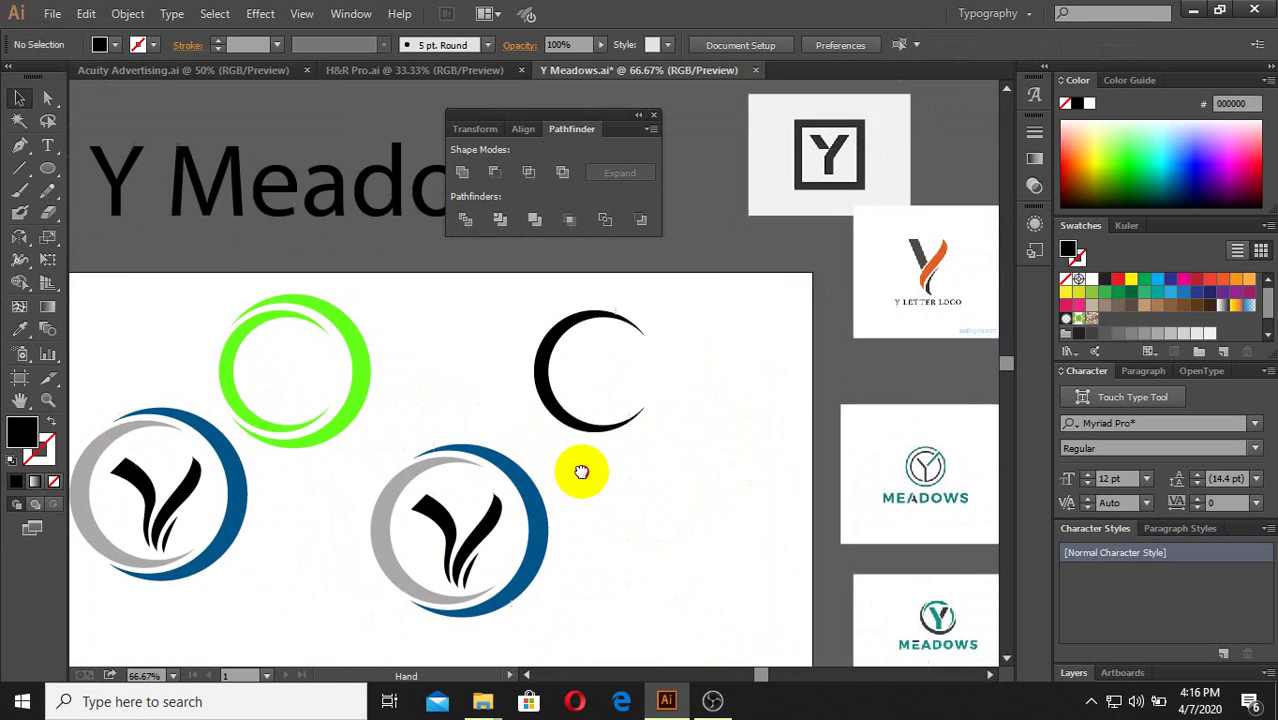
scroll(919, 434, "down", 1)
scroll(873, 422, "up", 4)
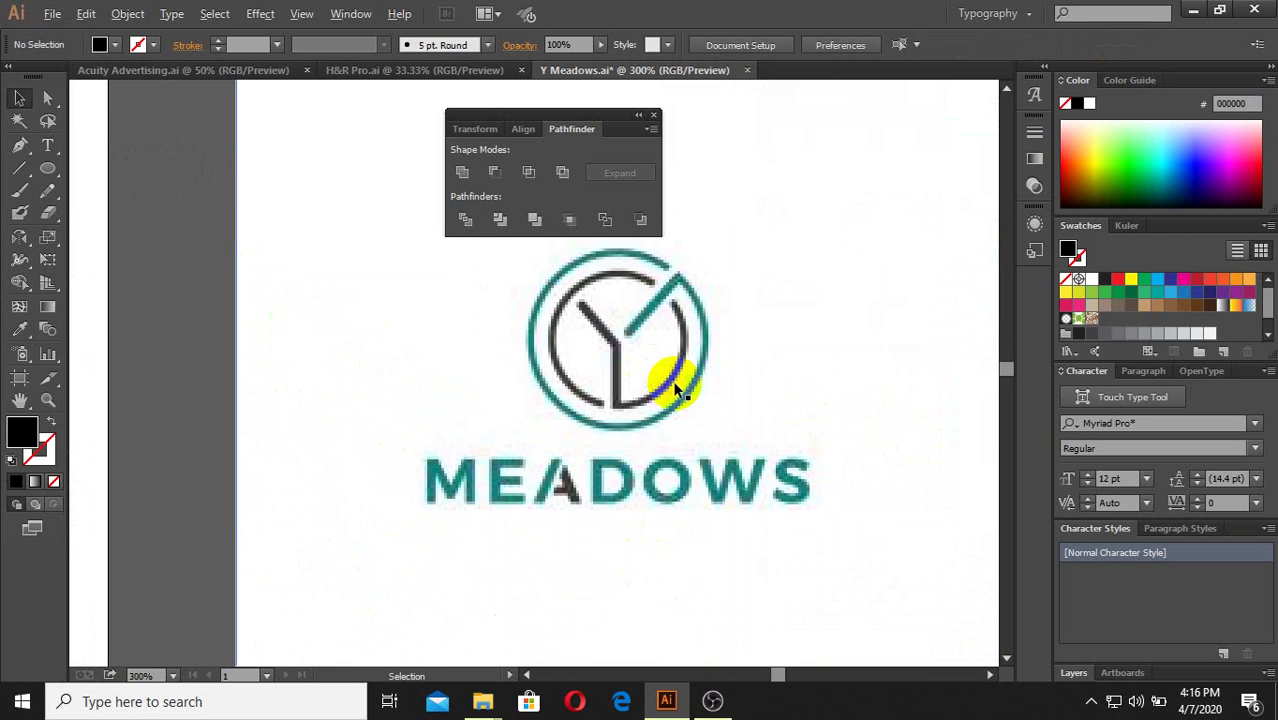
scroll(788, 415, "down", 3)
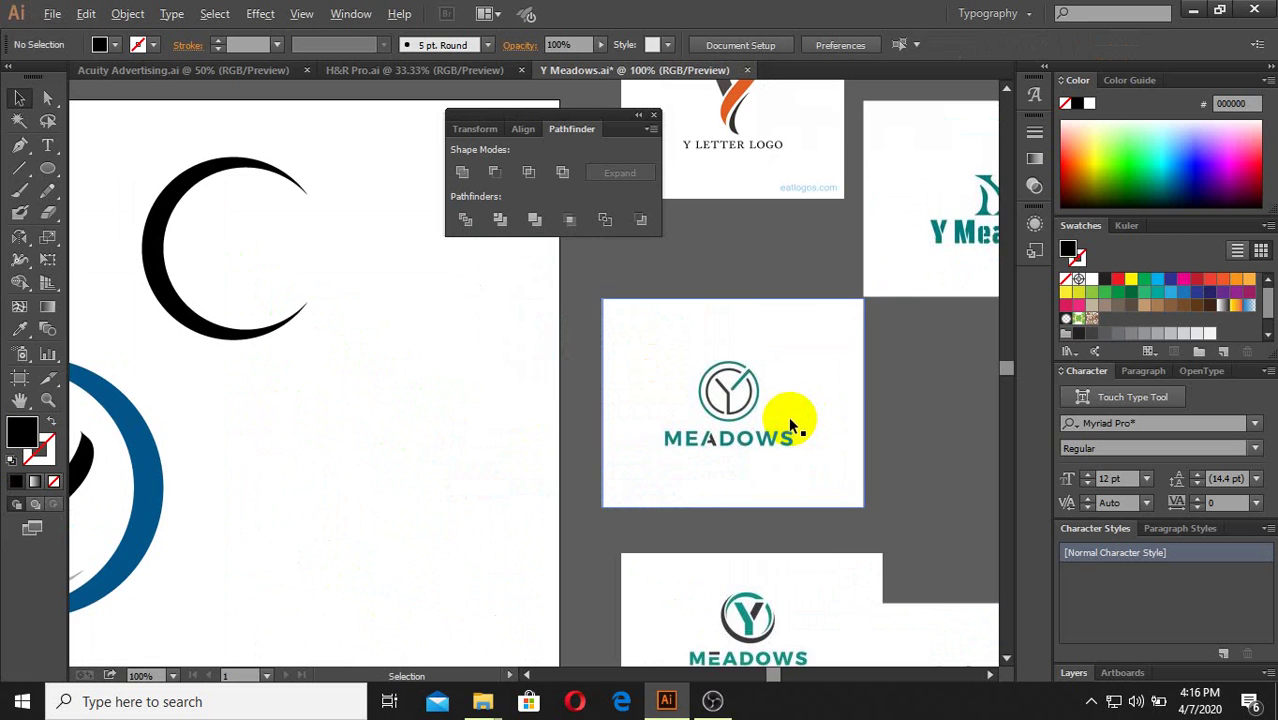
scroll(760, 455, "down", 2)
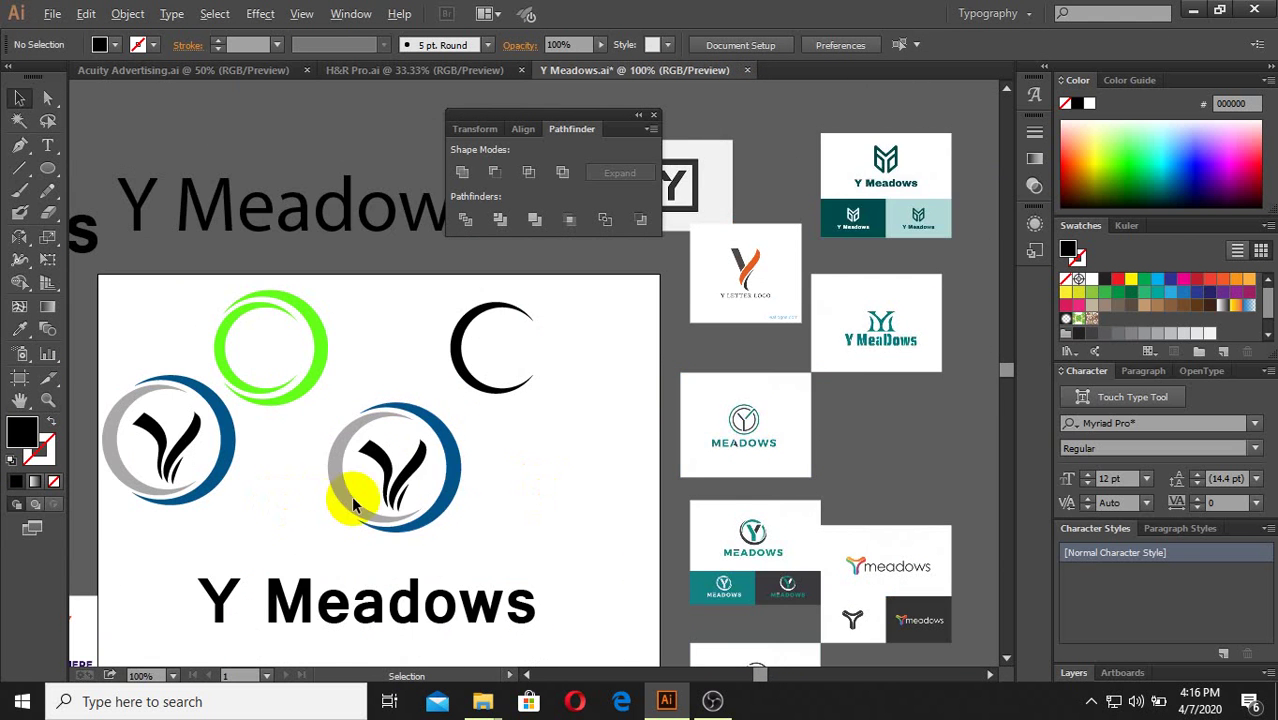
scroll(348, 502, "up", 2)
scroll(355, 497, "down", 3)
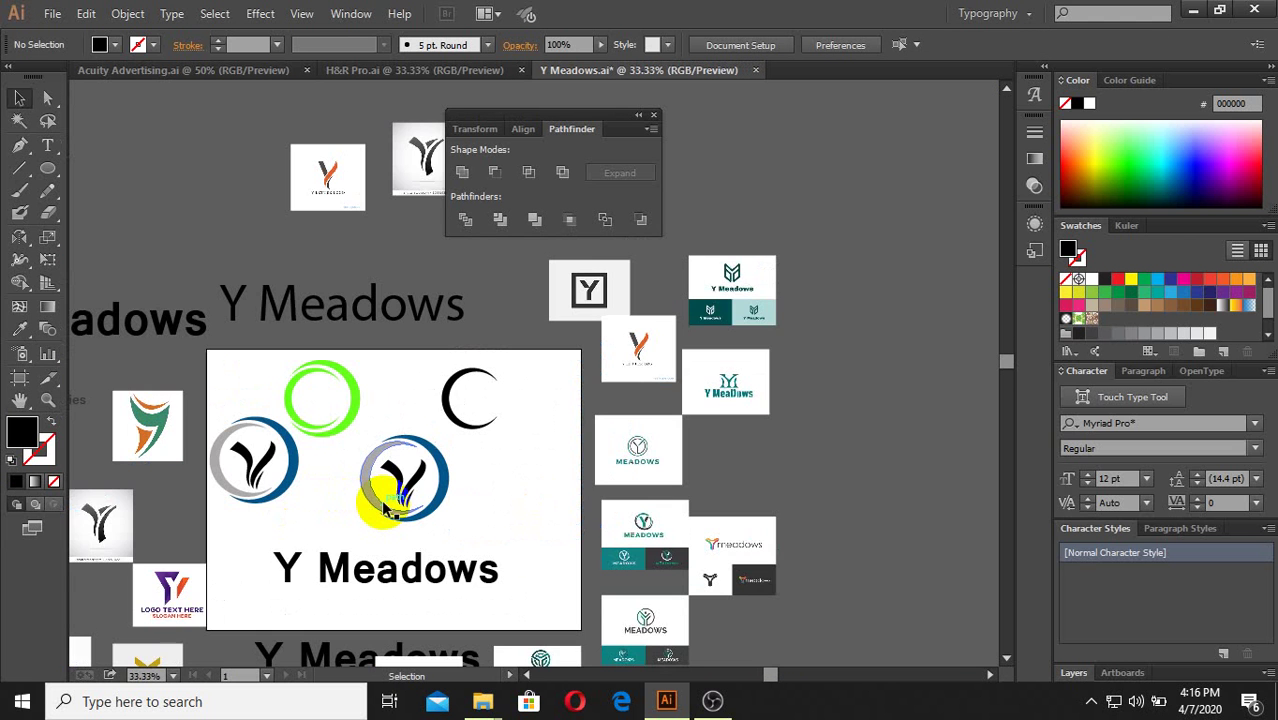
scroll(357, 497, "up", 1)
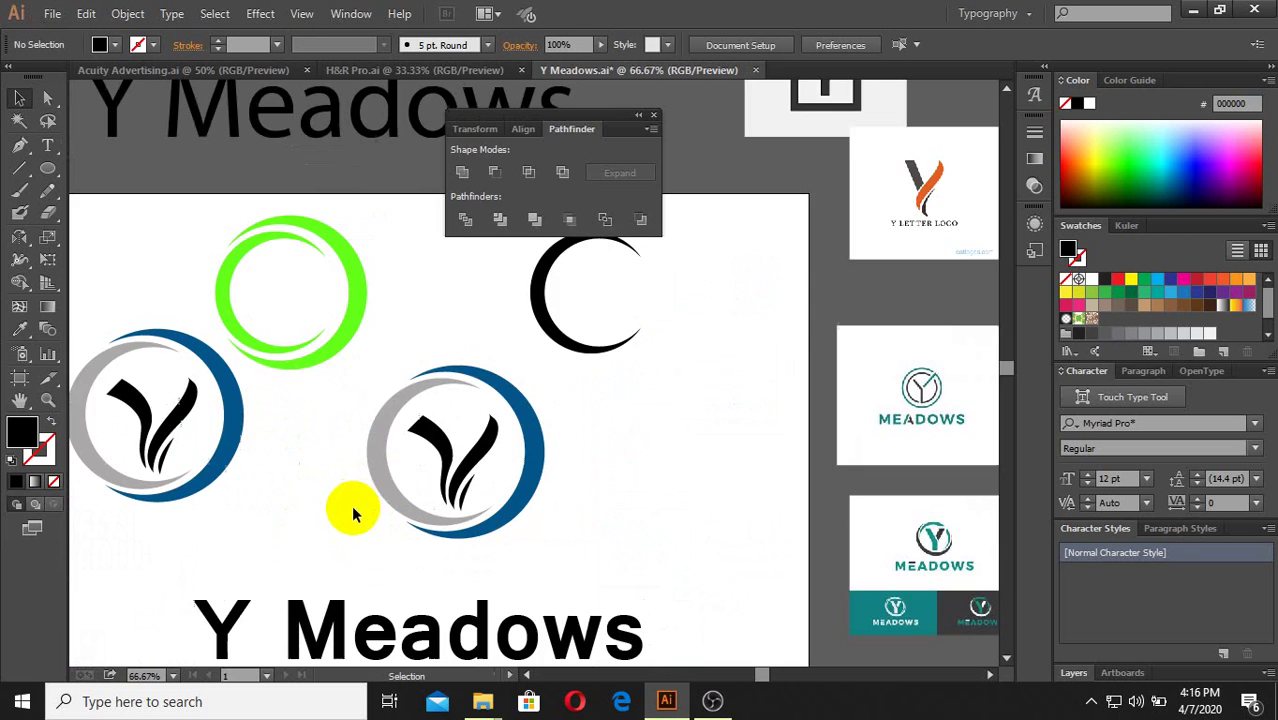
scroll(288, 322, "up", 1)
scroll(684, 547, "down", 1)
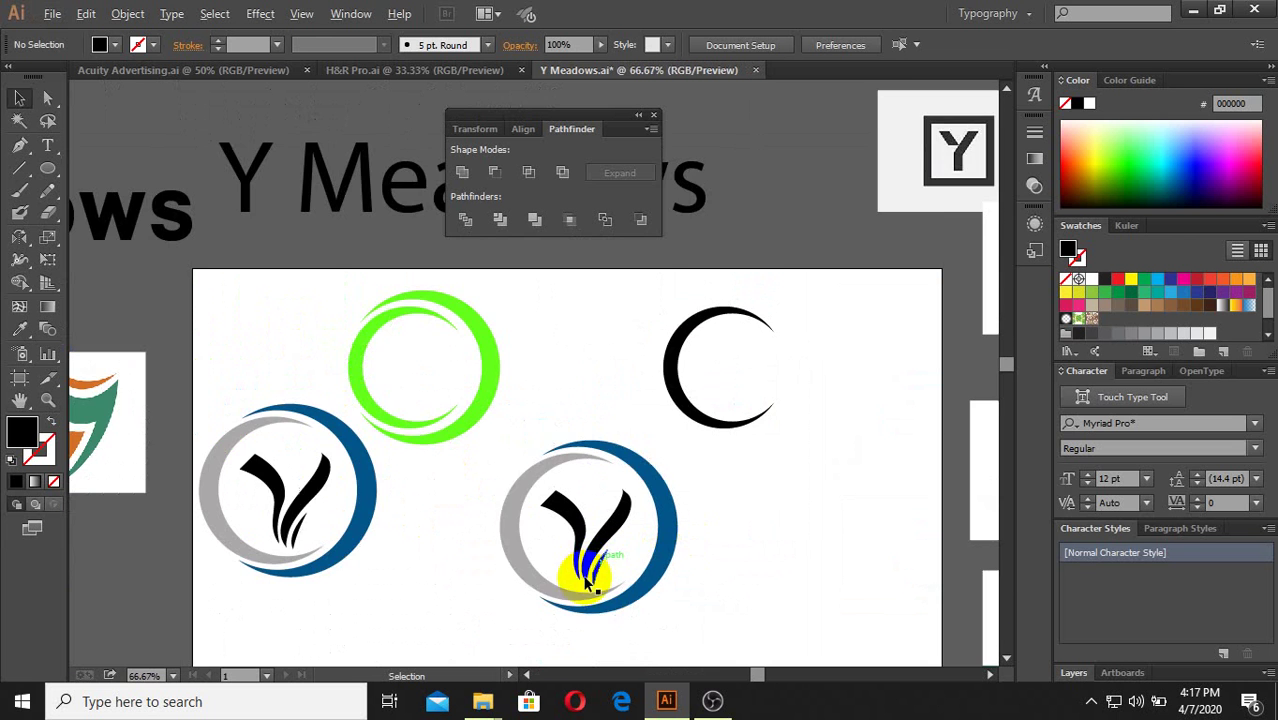
scroll(631, 588, "up", 2)
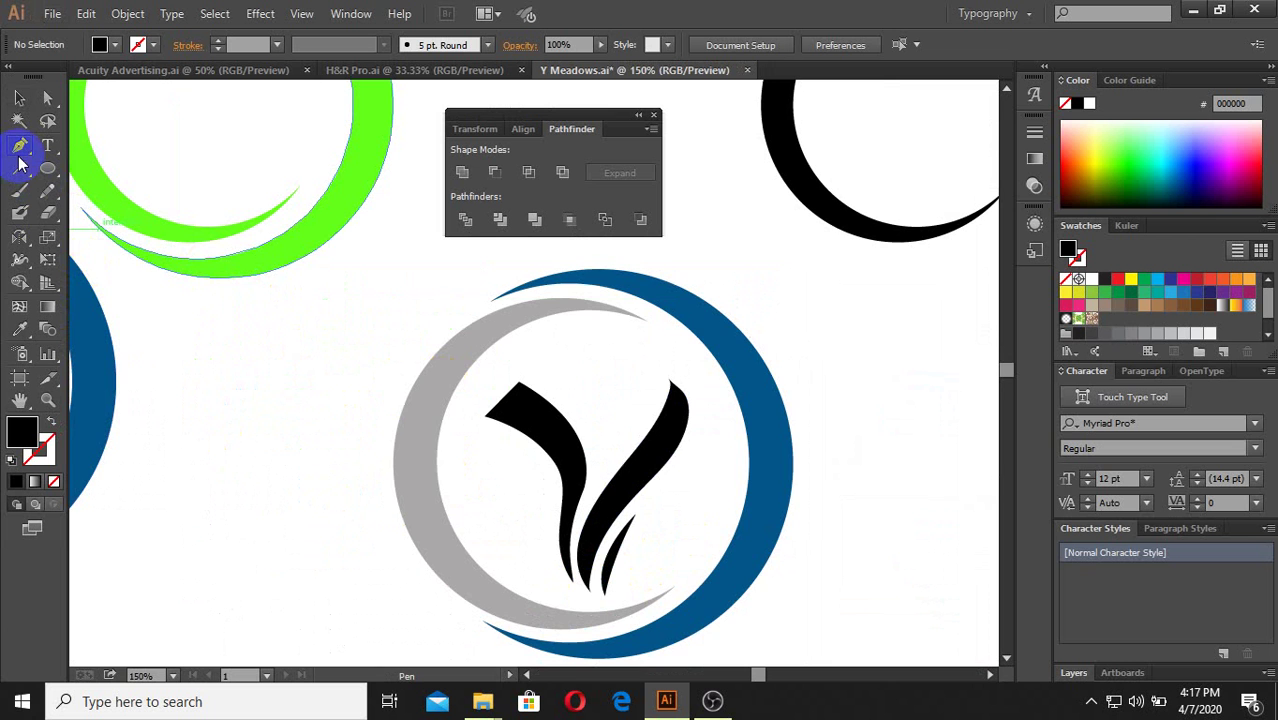
Step: Draw a curved Pen path from the Y's upper-left tip along its inner edge
scroll(508, 456, "down", 1)
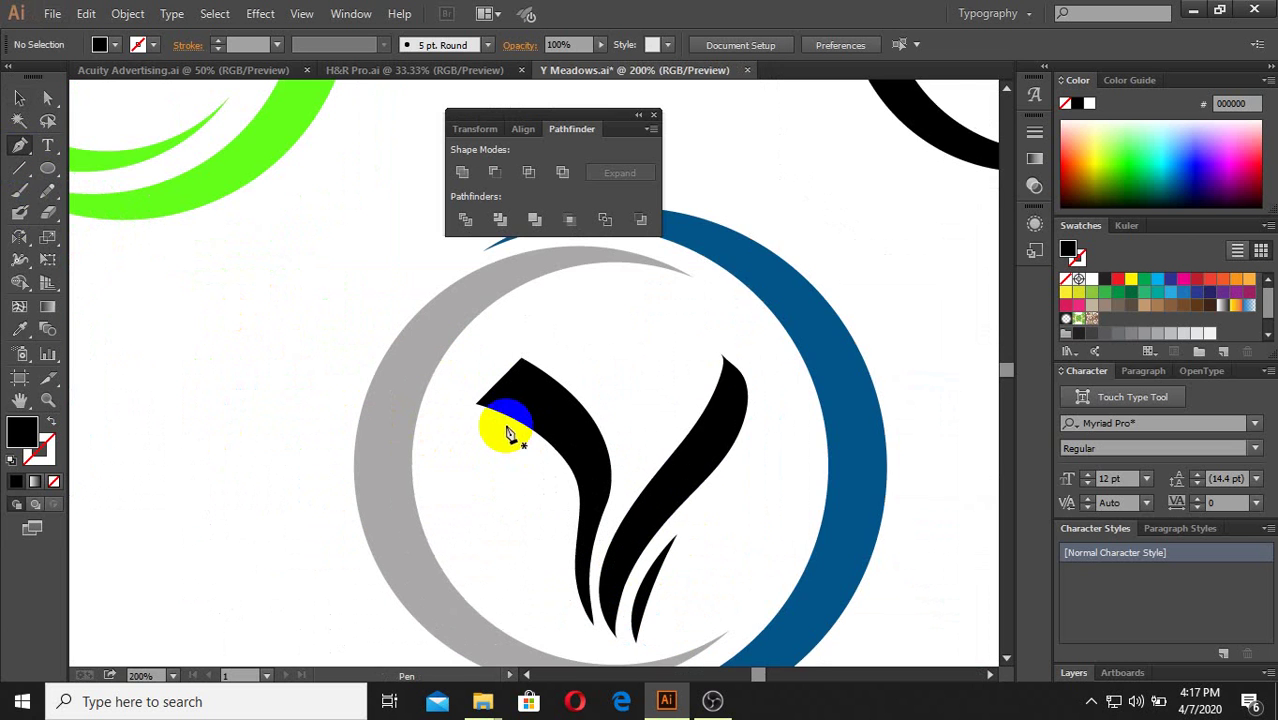
scroll(490, 382, "up", 1)
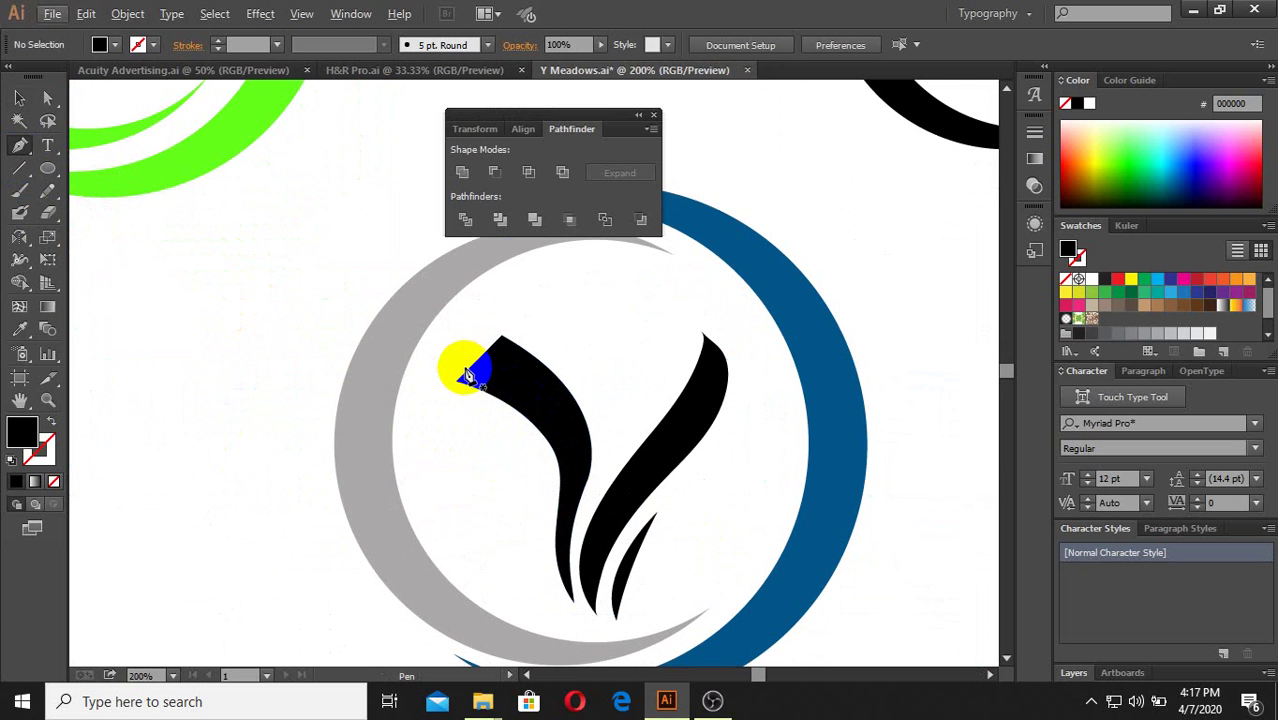
left_click(470, 378)
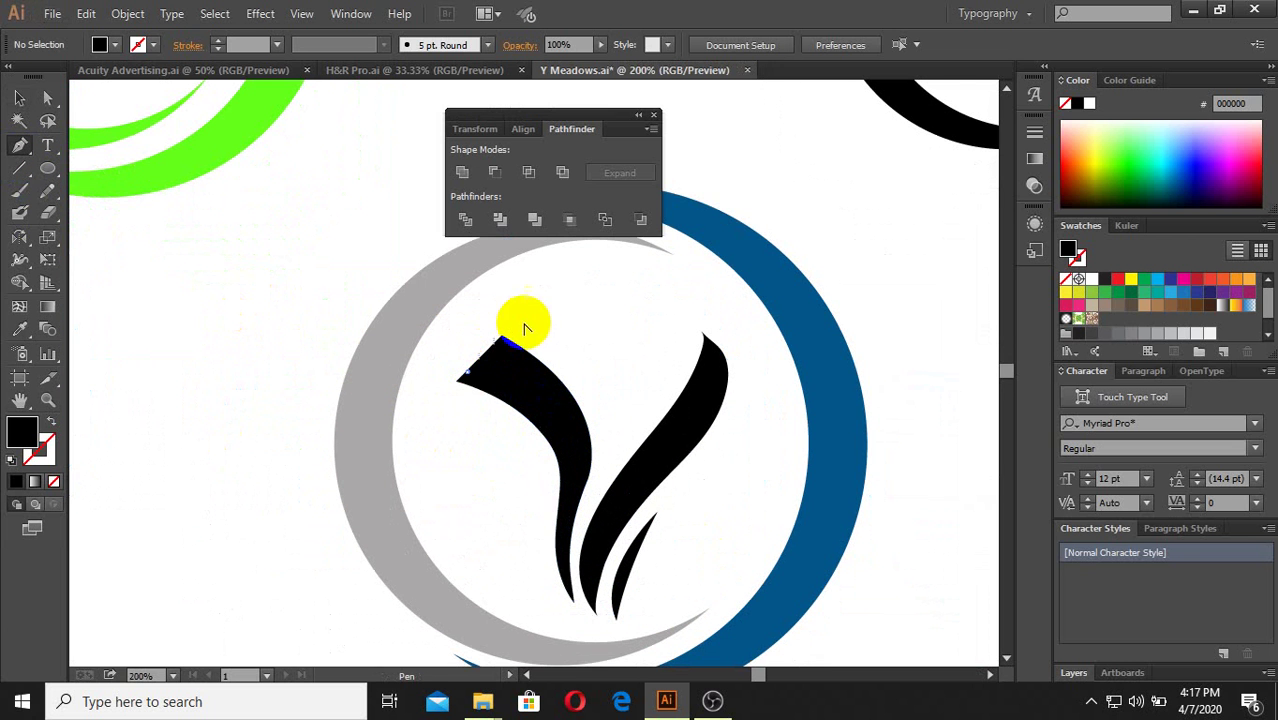
scroll(536, 436, "down", 1)
scroll(542, 442, "up", 1)
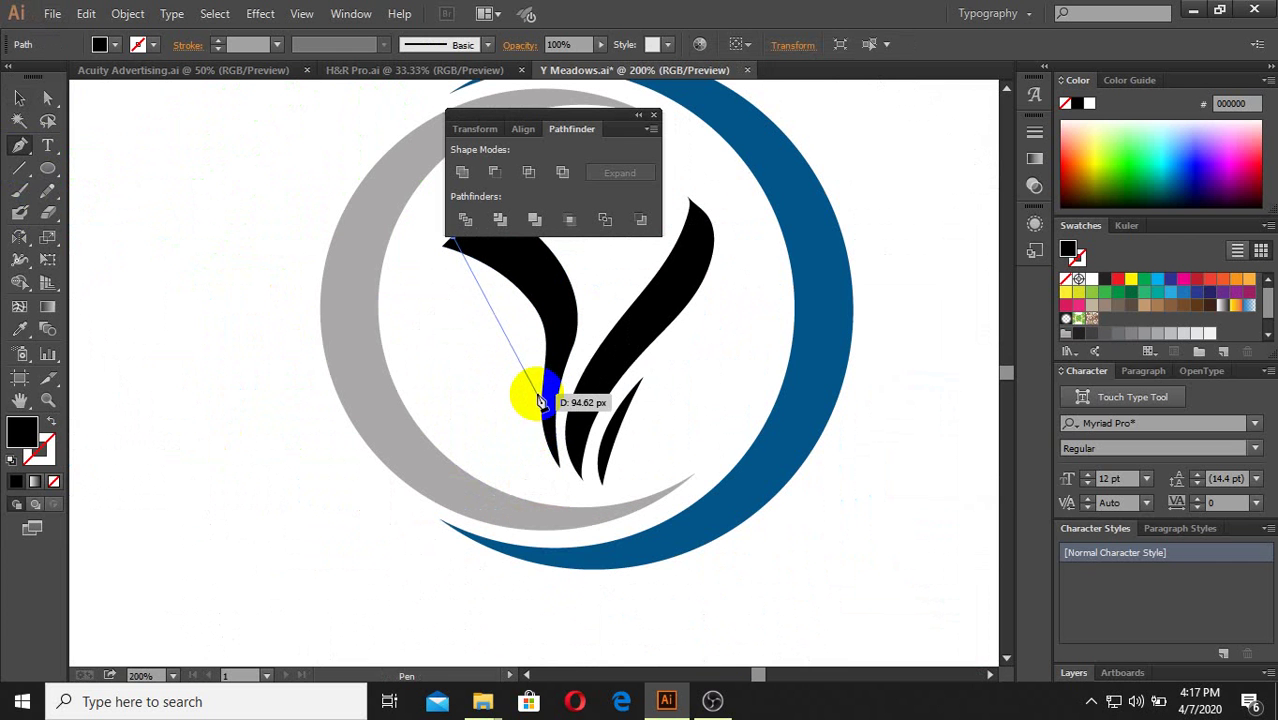
left_click_drag(542, 410, 505, 557)
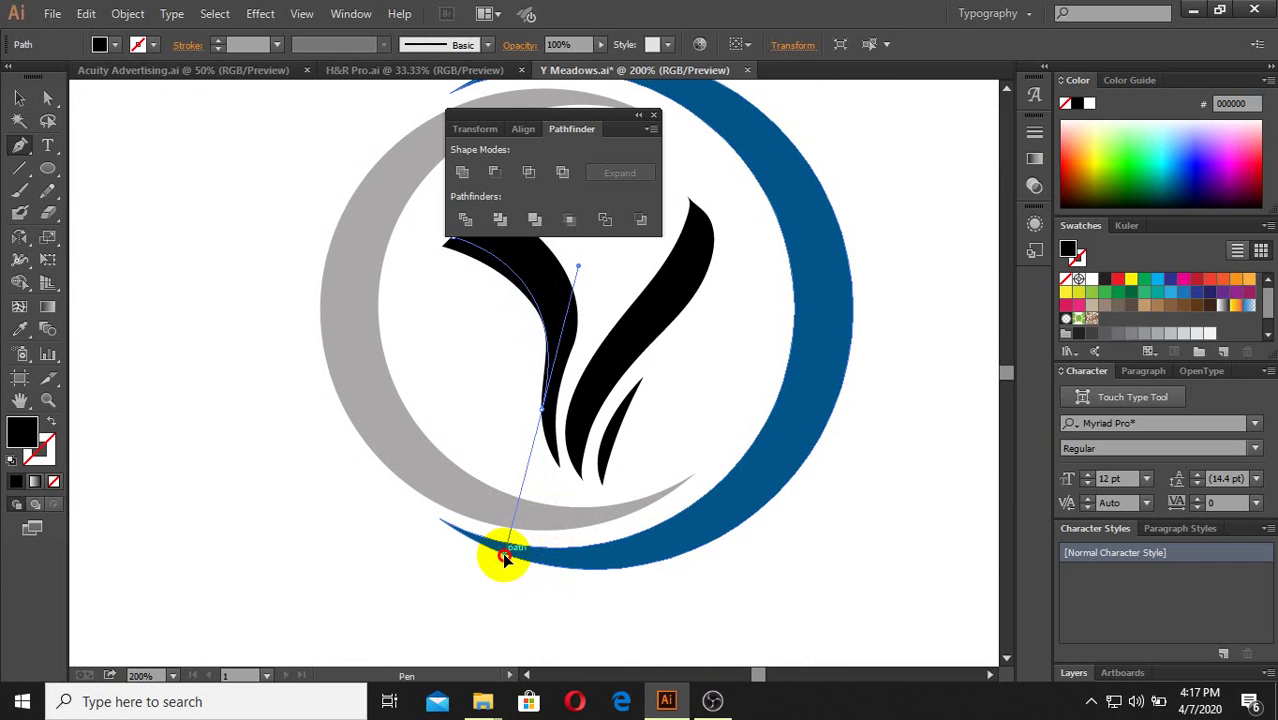
scroll(584, 399, "up", 2)
left_click_drag(497, 440, 471, 471)
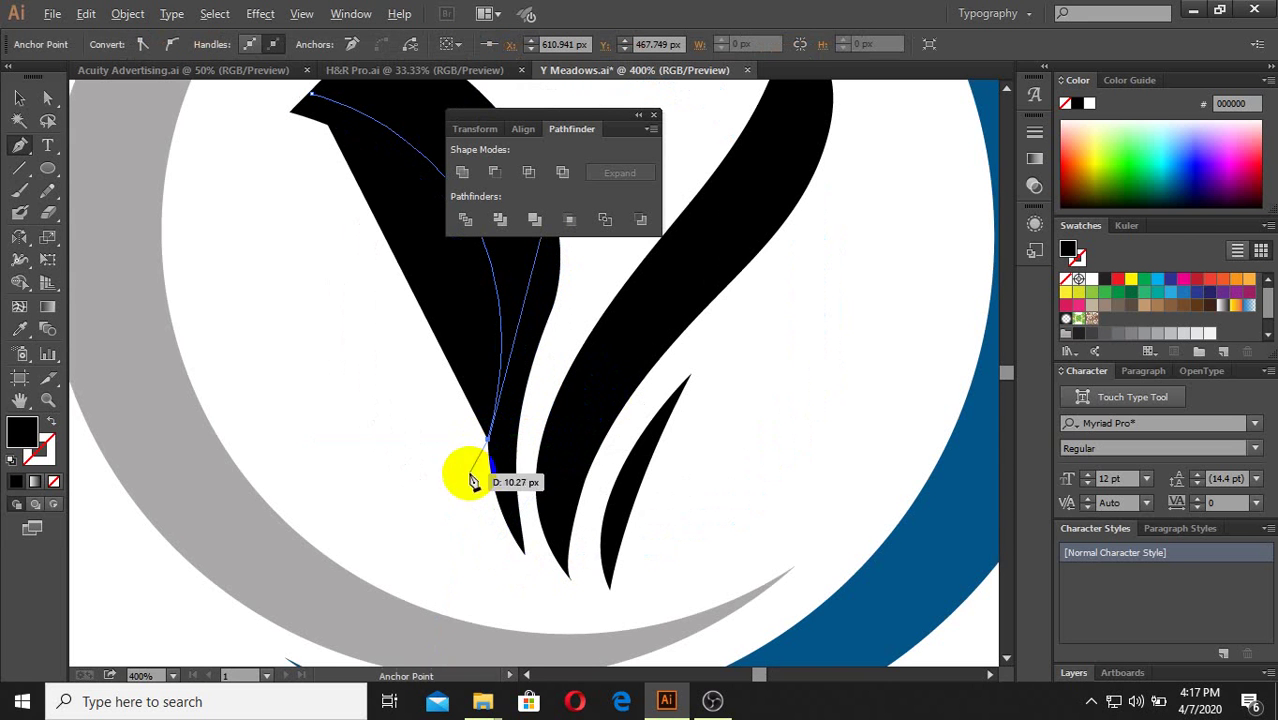
Step: Give the path a red E54848 stroke and no fill
double_click(28, 438)
left_click(371, 257)
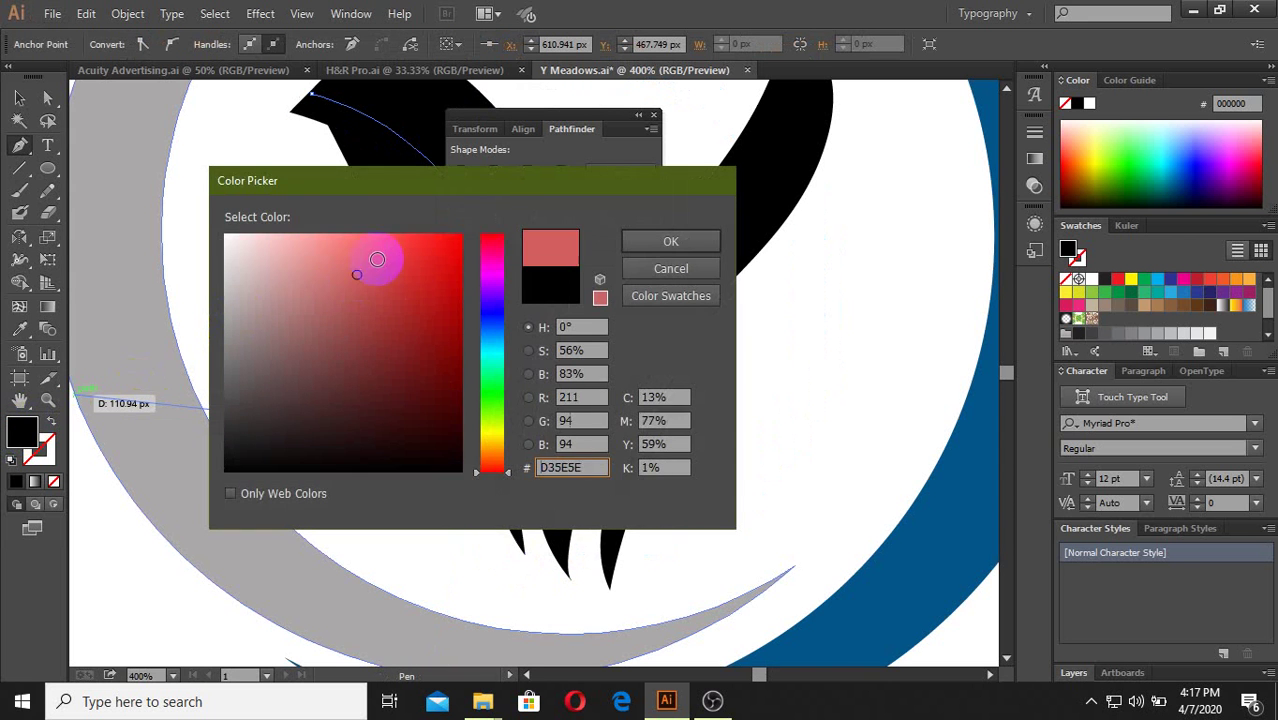
left_click(639, 240)
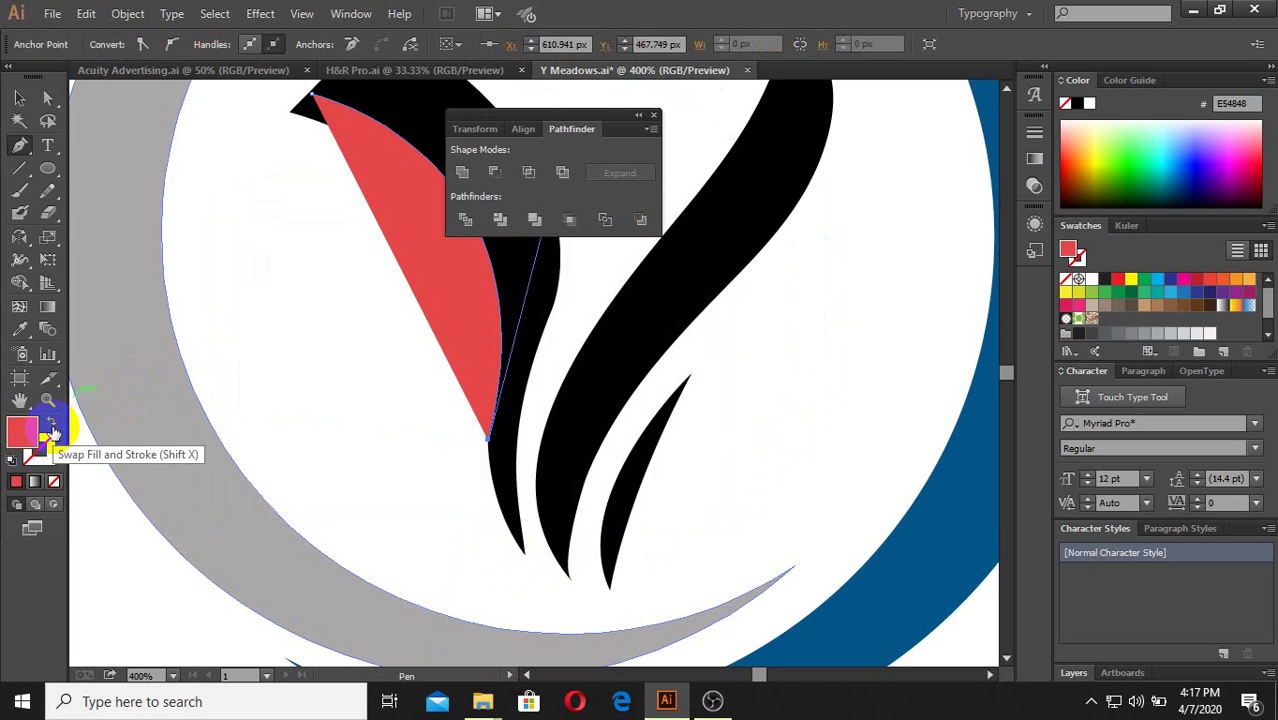
left_click(53, 432)
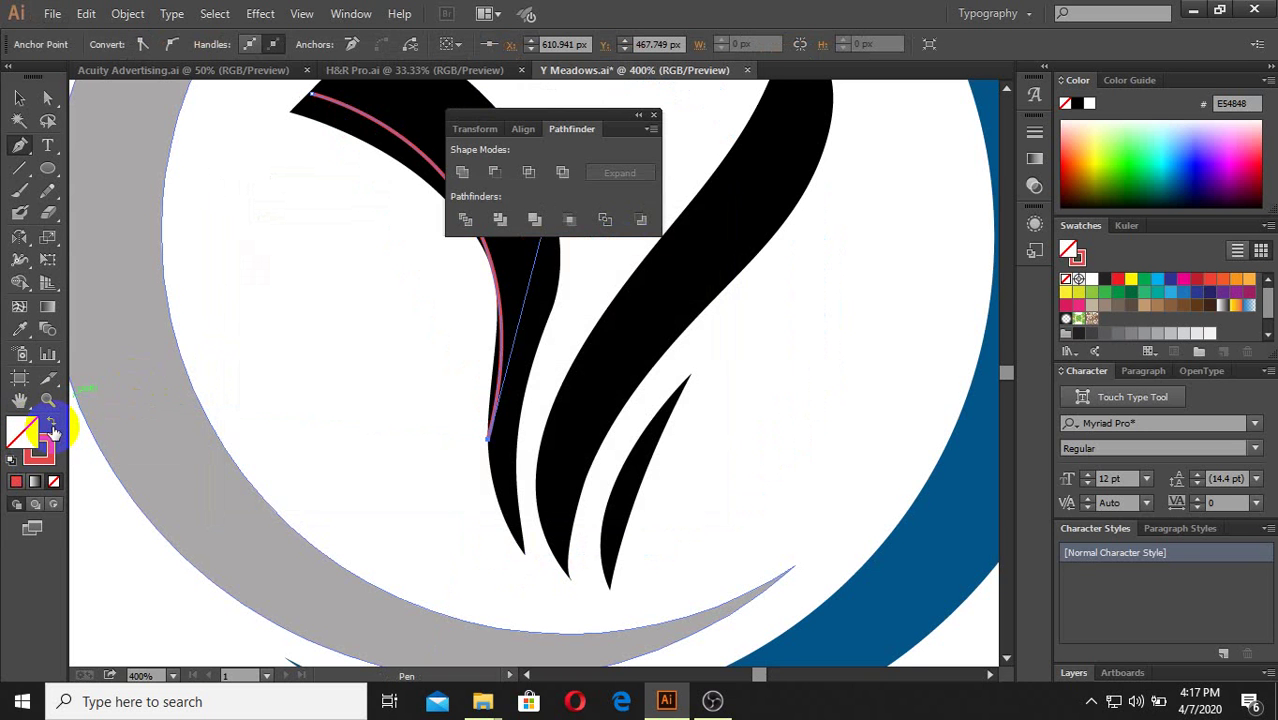
Step: Add curved anchors down the outer edge of the Y's left arm
scroll(357, 180, "down", 1)
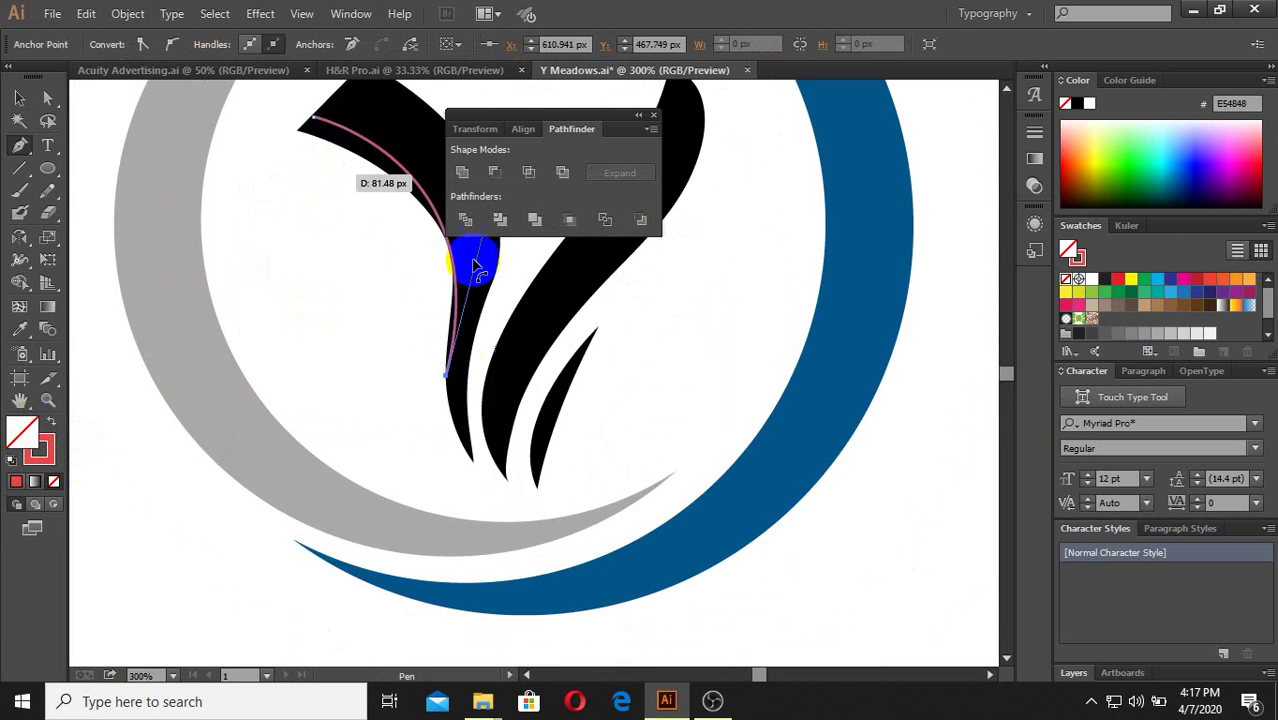
scroll(410, 440, "up", 1)
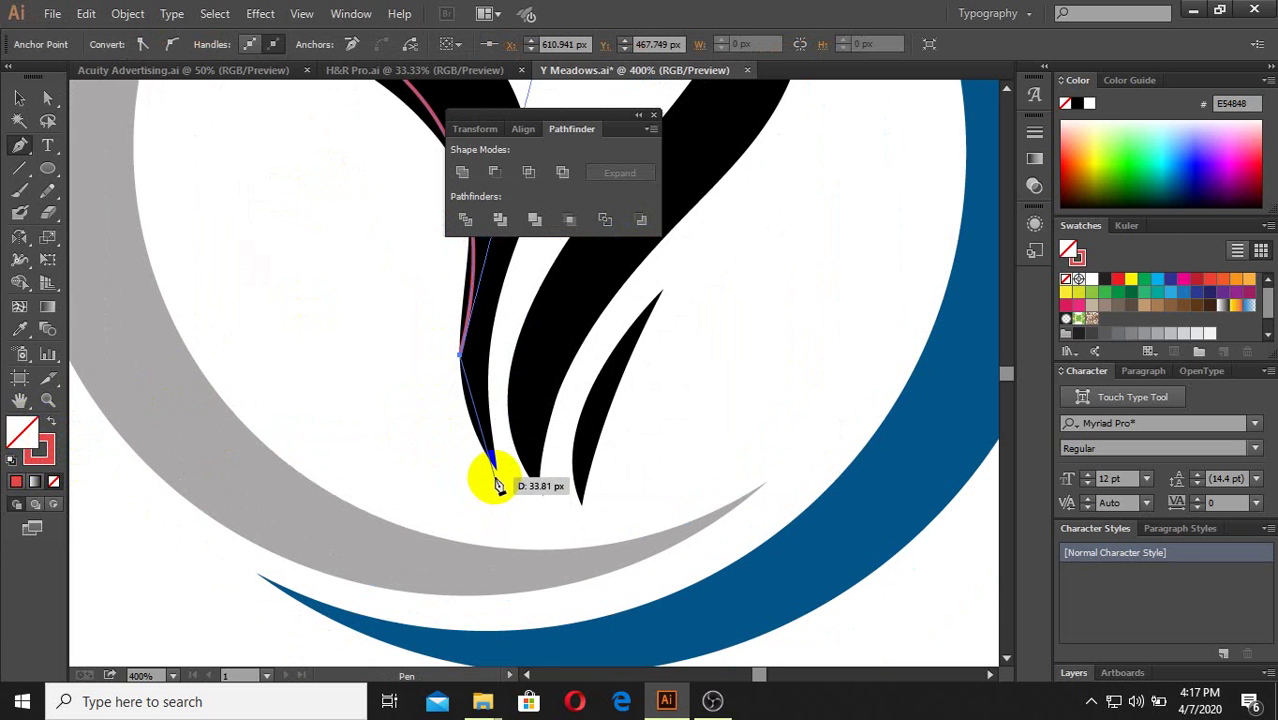
left_click_drag(501, 487, 535, 534)
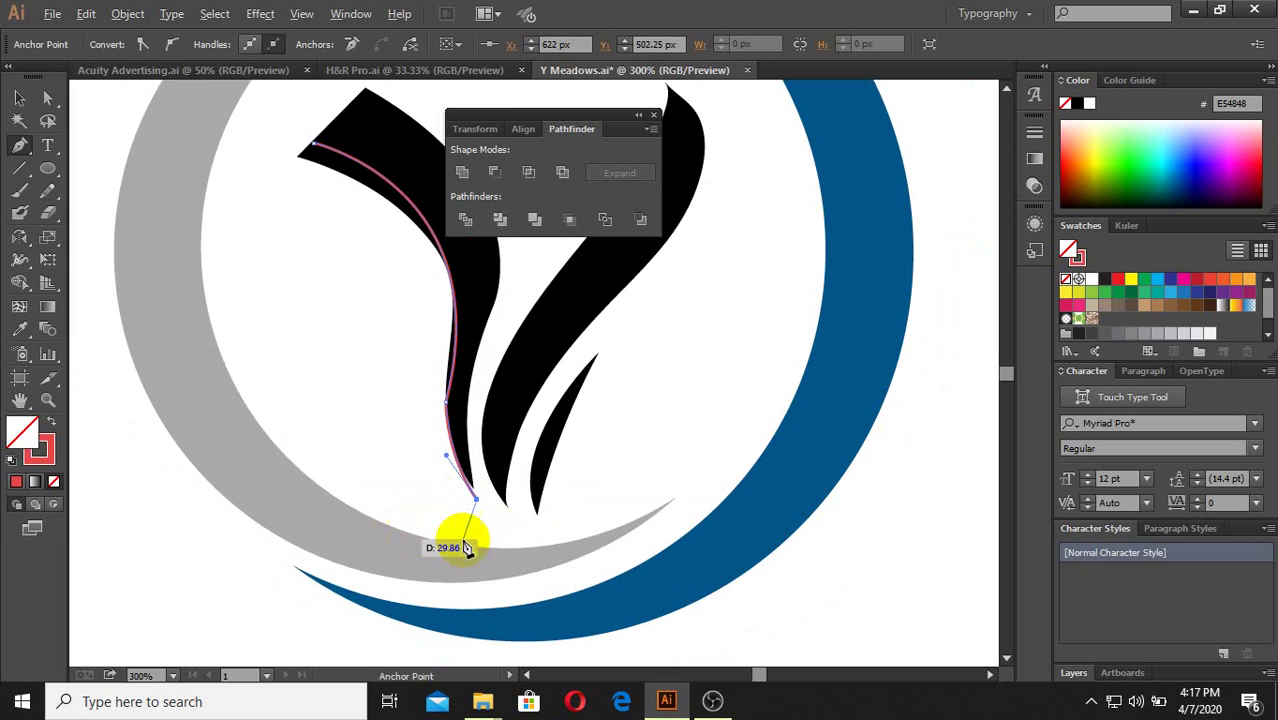
scroll(405, 540, "down", 1)
scroll(410, 540, "down", 2)
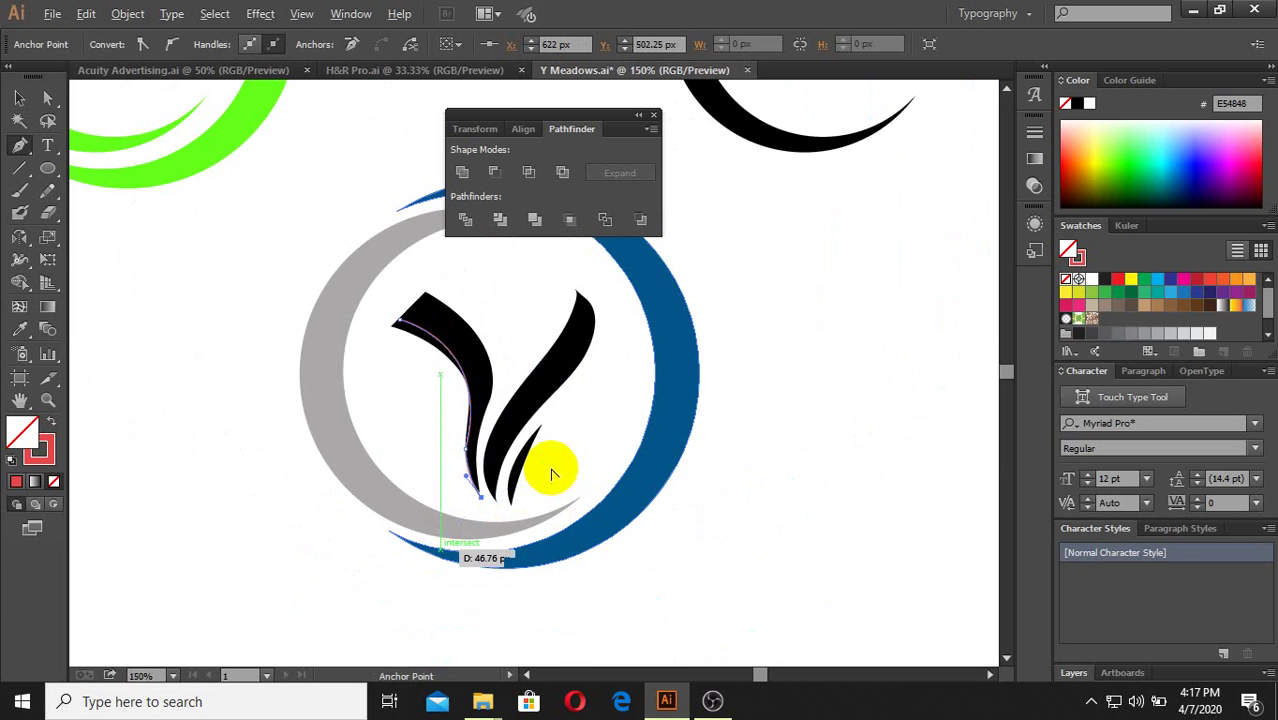
scroll(520, 460, "up", 2)
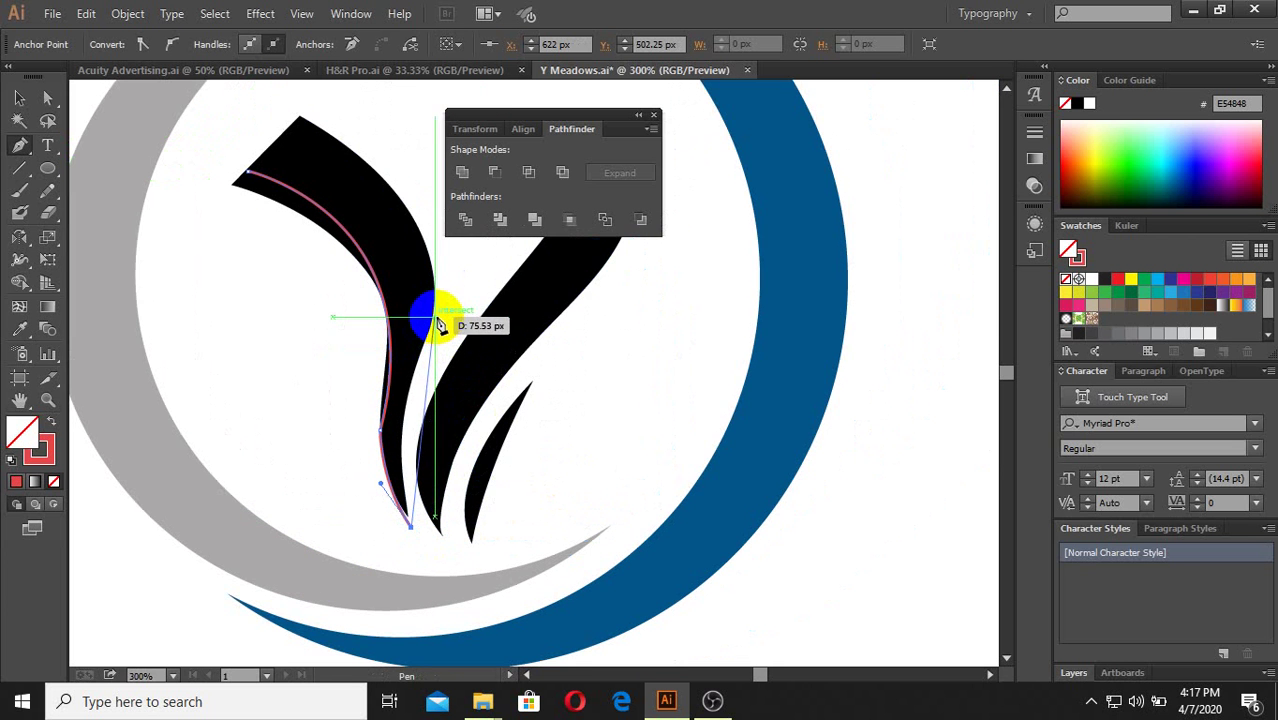
left_click_drag(434, 317, 502, 247)
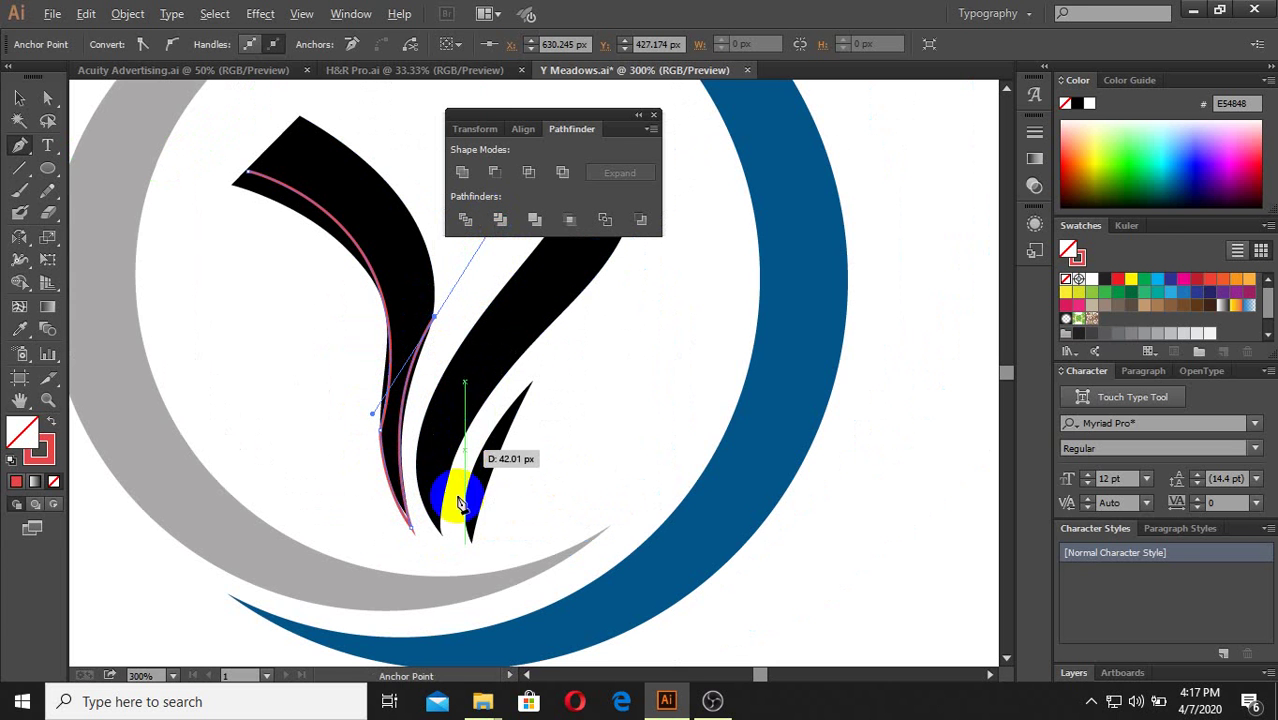
scroll(446, 543, "down", 2)
scroll(448, 428, "up", 3)
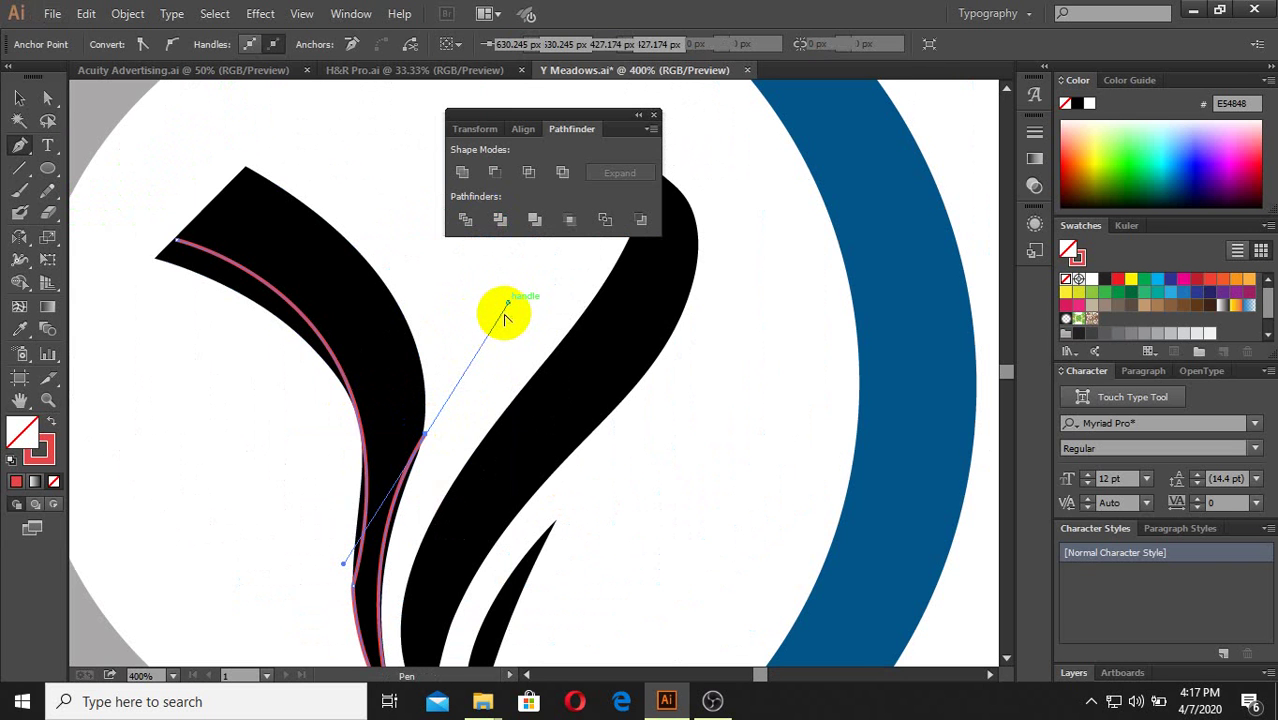
Step: Cut the anchor's handle and fit the next curve to the arm's lower edge
left_click(508, 304)
left_click_drag(426, 433, 308, 220)
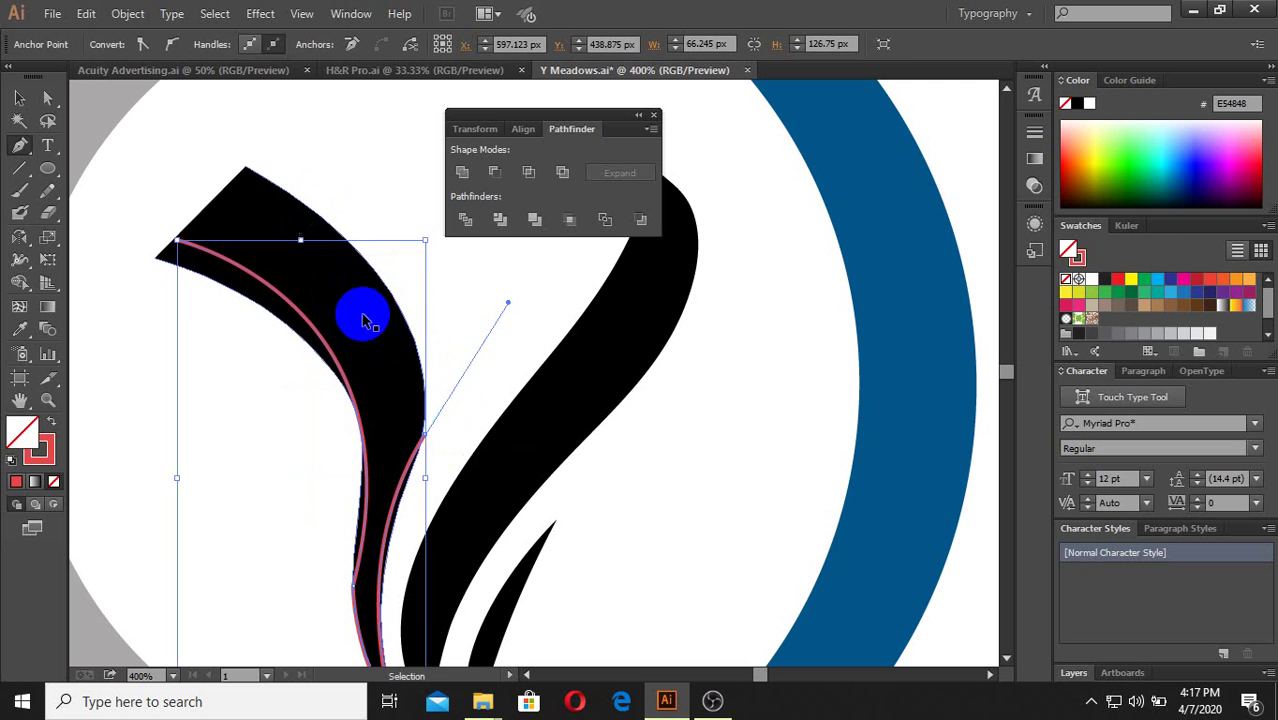
mouse_move(308, 220)
left_mouse_down()
mouse_move(408, 466)
mouse_move(427, 408)
mouse_move(514, 326)
left_mouse_up()
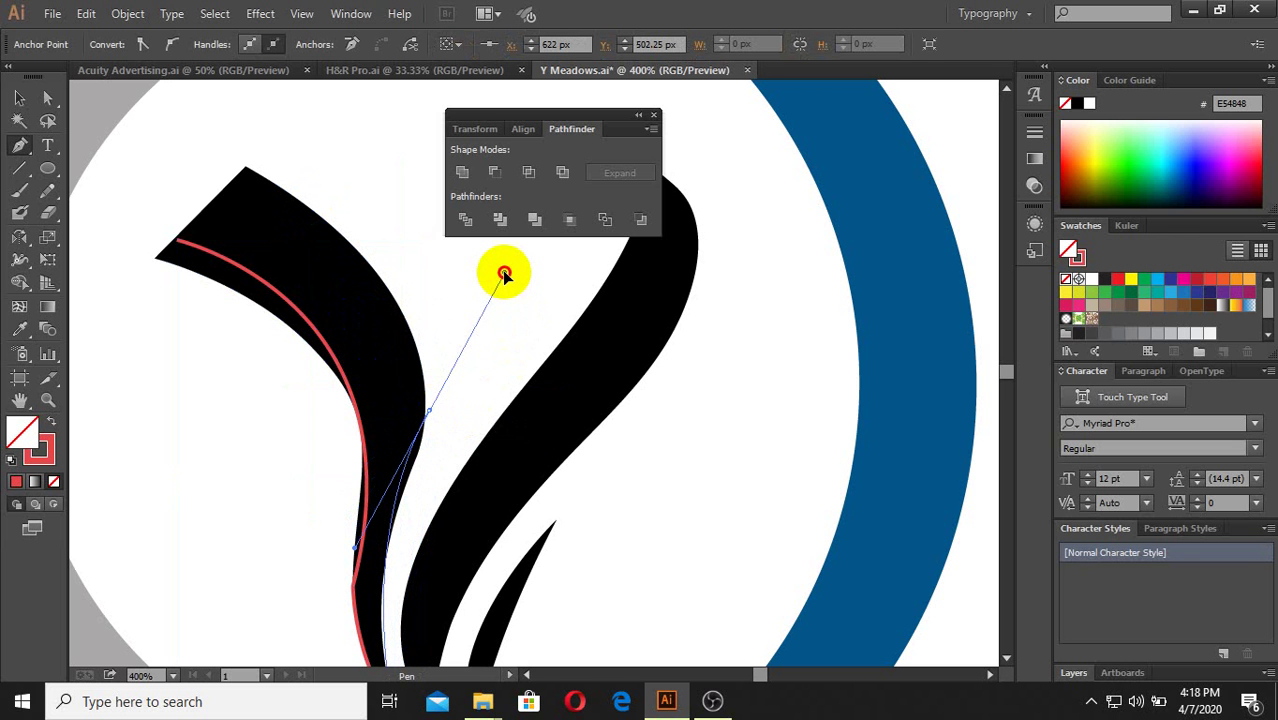
left_click_drag(504, 274, 504, 274)
left_click_drag(365, 522, 357, 548)
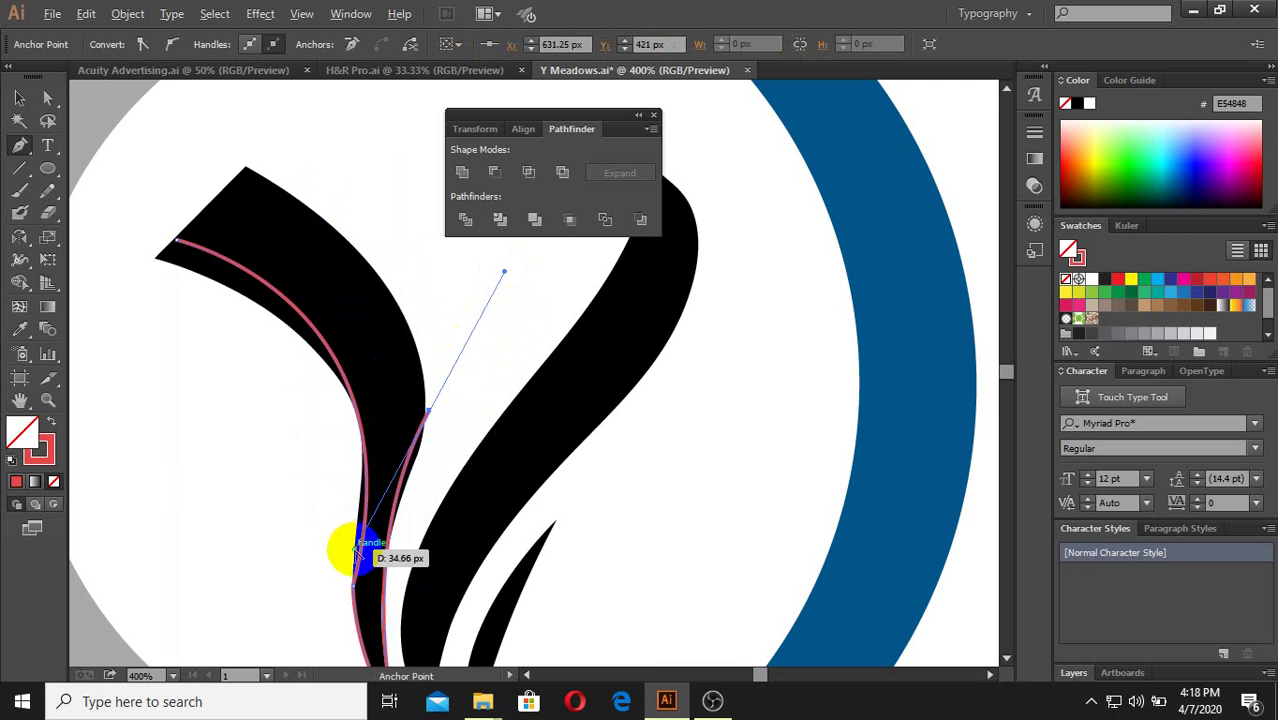
key("ctrl+equal")
key("ctrl+equal")
key("ctrl+equal")
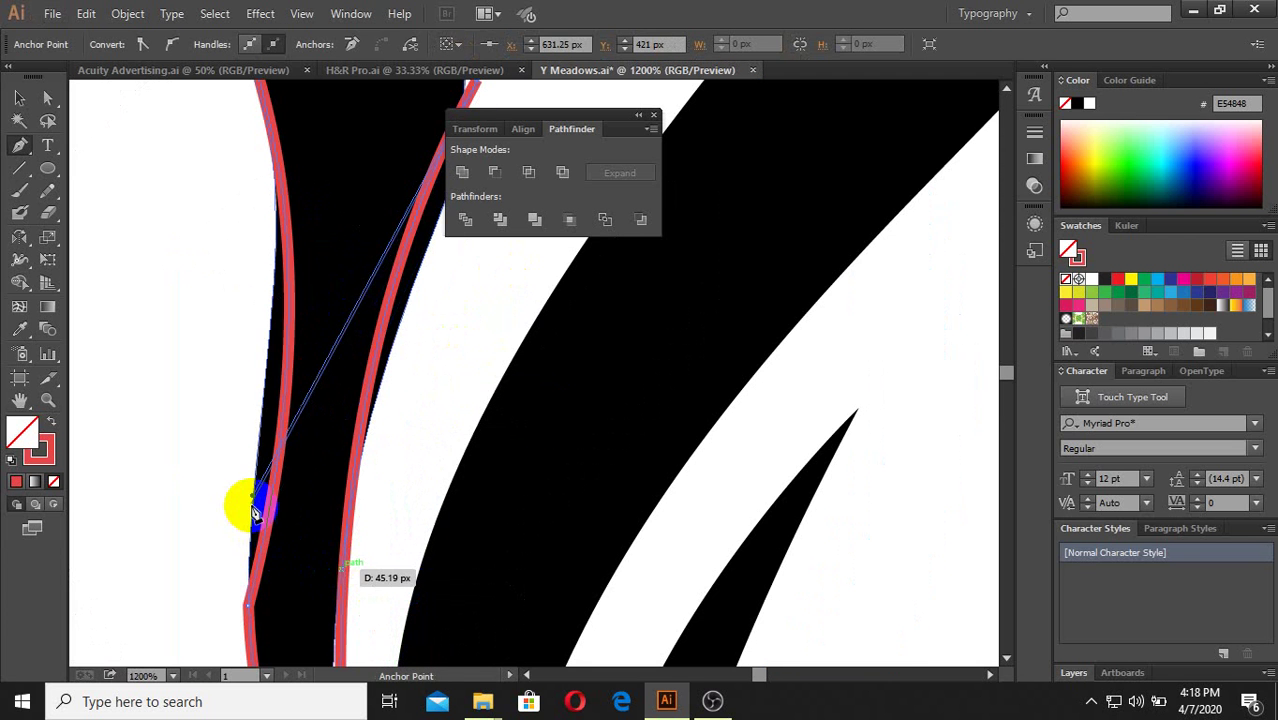
Step: Refine the lower handle so the curve follows the arm's lower right edge
mouse_move(357, 548)
left_mouse_down()
mouse_move(257, 508)
mouse_move(365, 555)
mouse_move(172, 170)
mouse_move(363, 393)
mouse_move(178, 152)
mouse_move(365, 374)
left_mouse_up()
key("ctrl+minus")
key("ctrl+minus")
key("ctrl+minus")
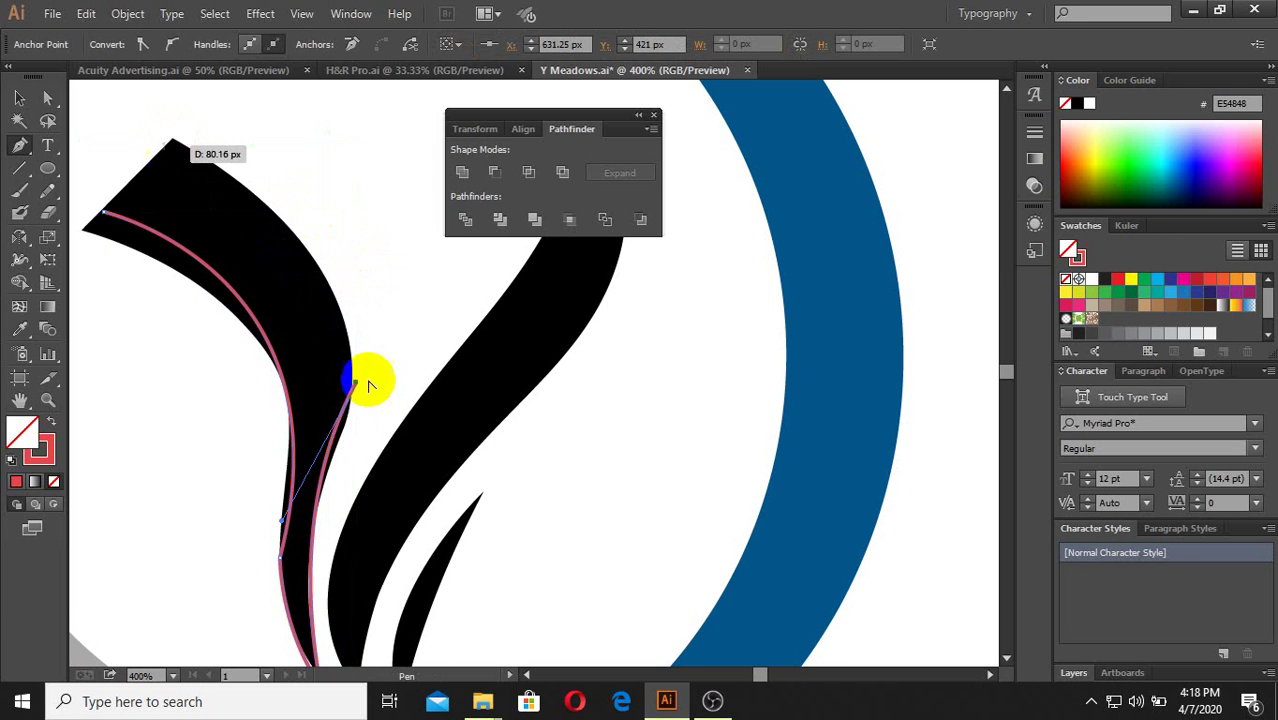
key("ctrl+minus")
mouse_move(442, 448)
left_mouse_down()
mouse_move(233, 226)
mouse_move(277, 220)
mouse_move(257, 242)
left_mouse_up()
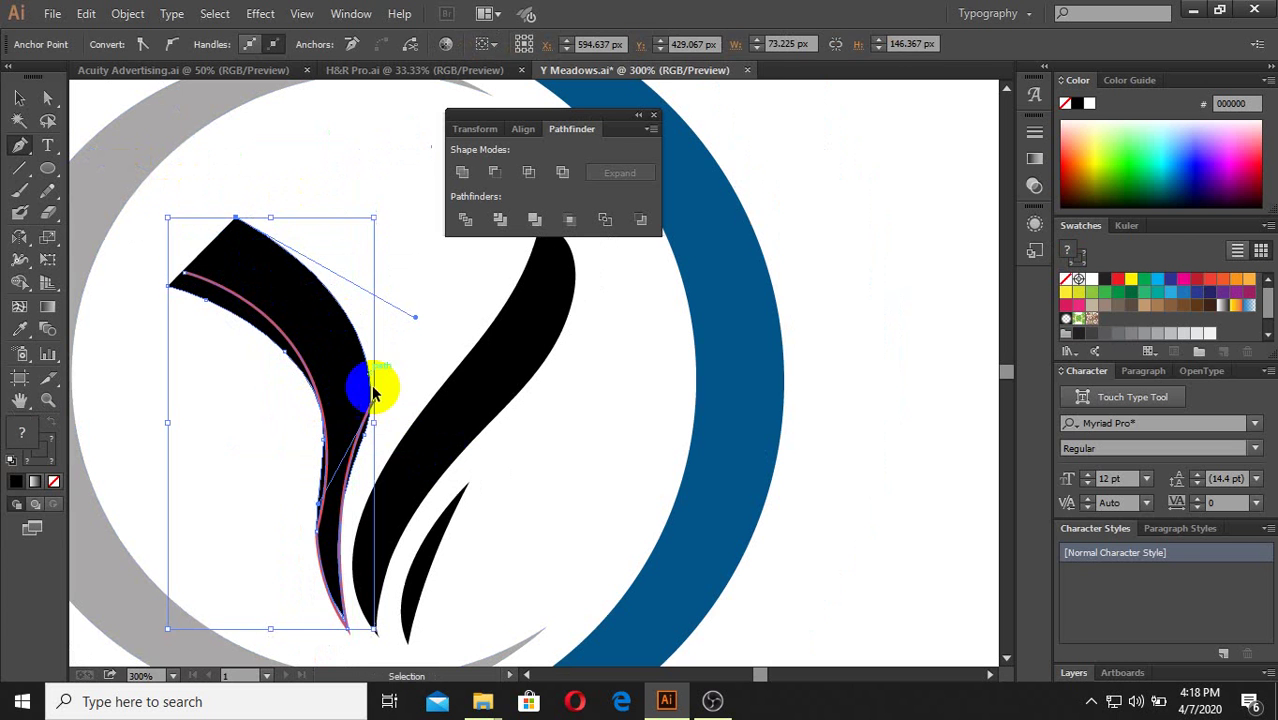
left_click_drag(373, 393, 414, 251)
Step: Anchor the path at the arm's bottom tip and curve it back up the inner edge
left_click_drag(342, 600, 363, 549)
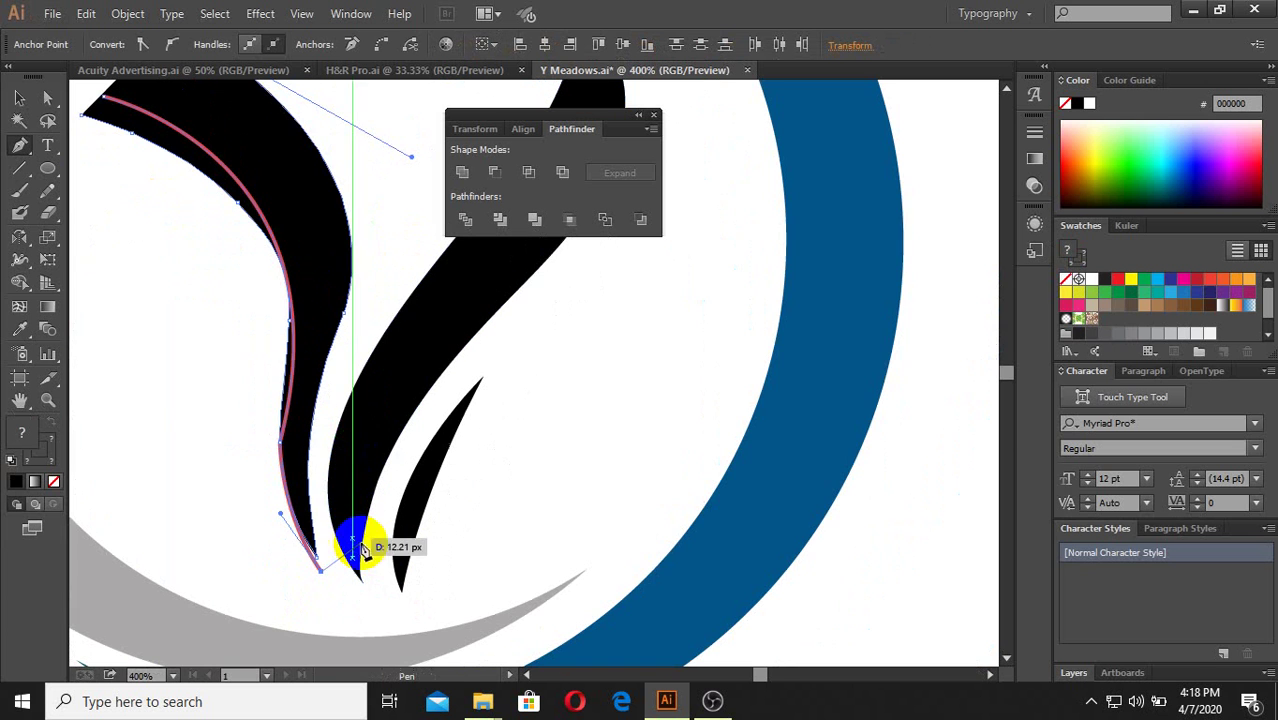
left_click_drag(357, 268, 430, 105)
left_click(357, 268)
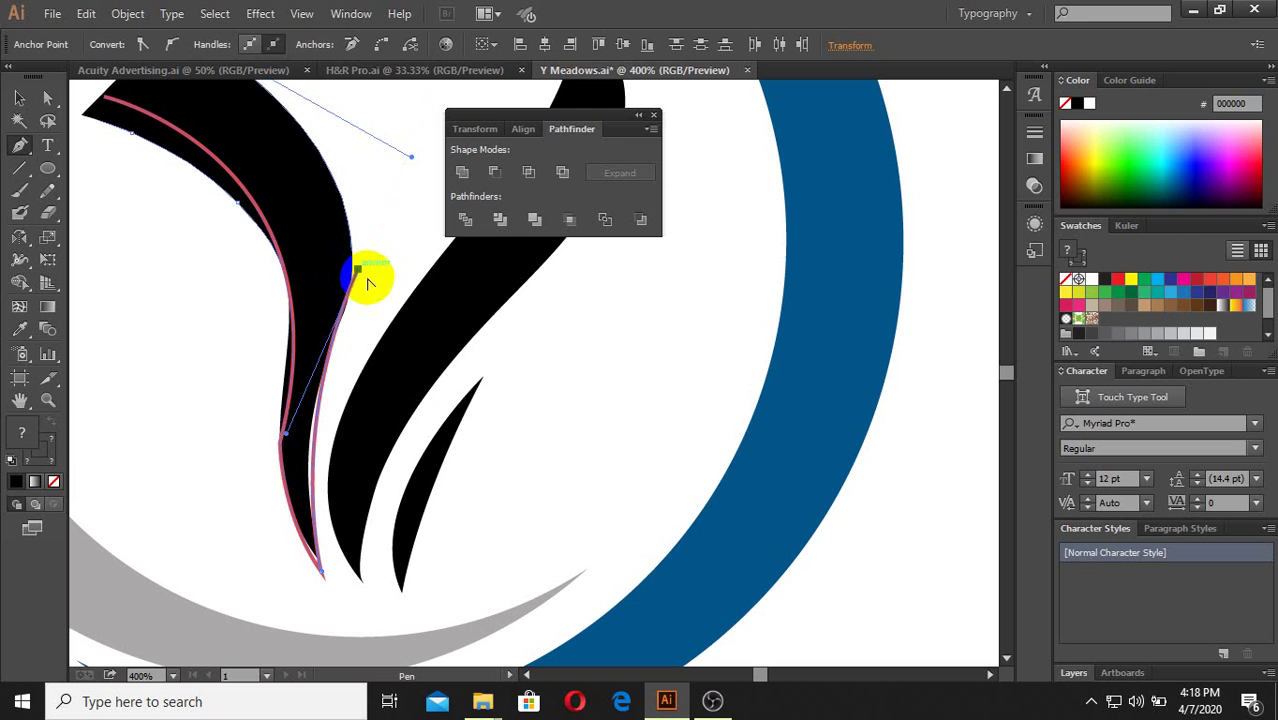
scroll(494, 485, "down", 1)
mouse_move(277, 200)
left_mouse_down()
mouse_move(248, 125)
mouse_move(148, 137)
mouse_move(177, 128)
mouse_move(283, 197)
mouse_move(15, 115)
left_mouse_up()
scroll(194, 165, "up", 3)
Step: Deselect the outline and return to the Pen tool
left_click(19, 97)
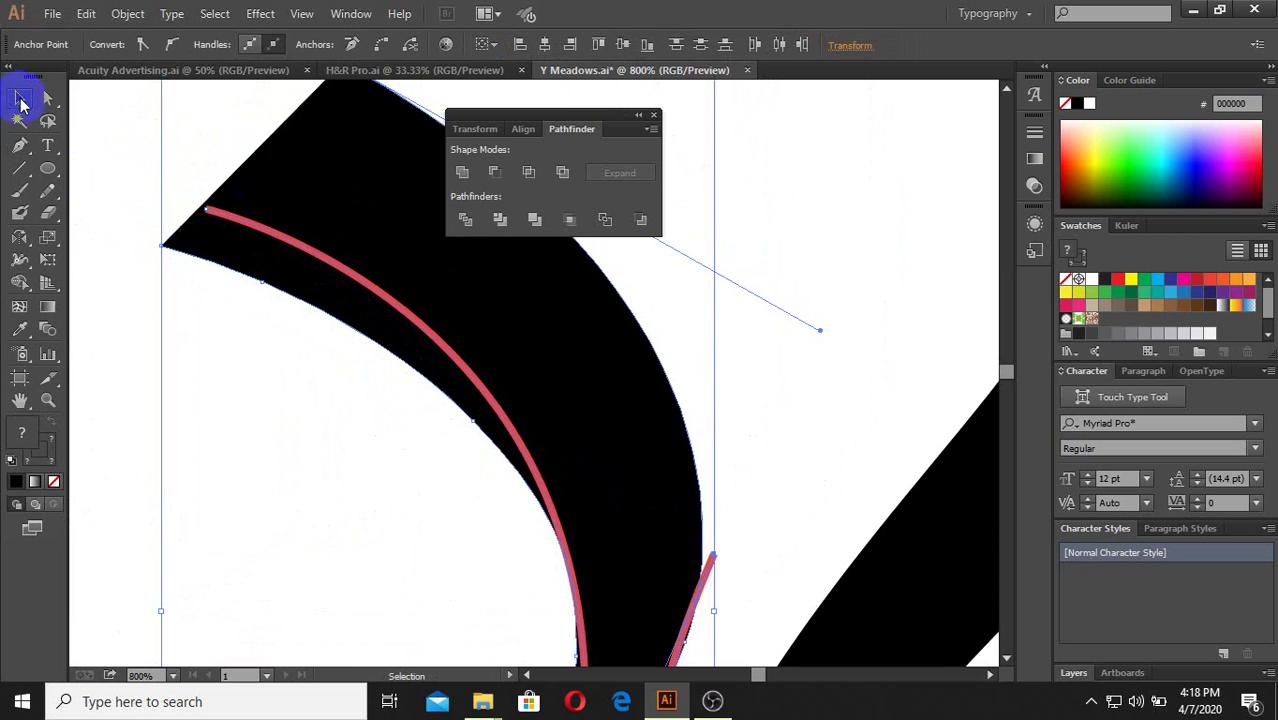
left_click(171, 220)
scroll(231, 300, "down", 1)
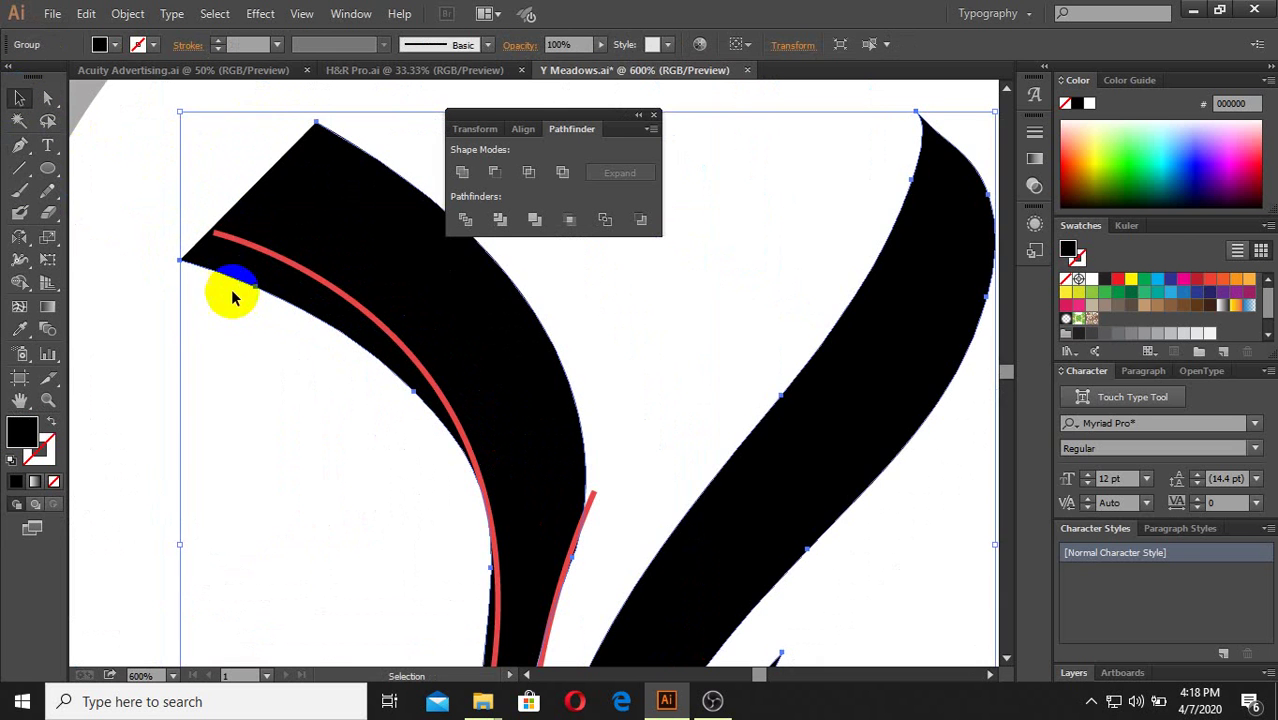
scroll(240, 320, "down", 2)
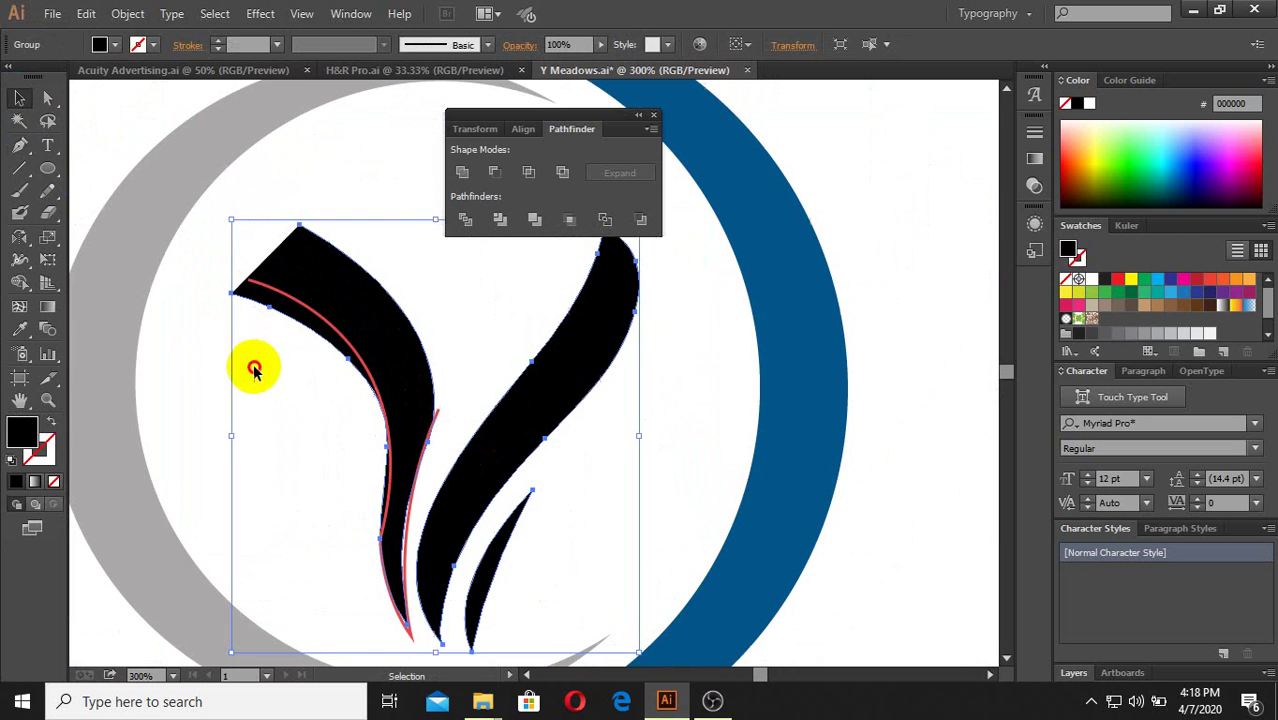
left_click(20, 168)
left_click(19, 145)
scroll(484, 432, "up", 1)
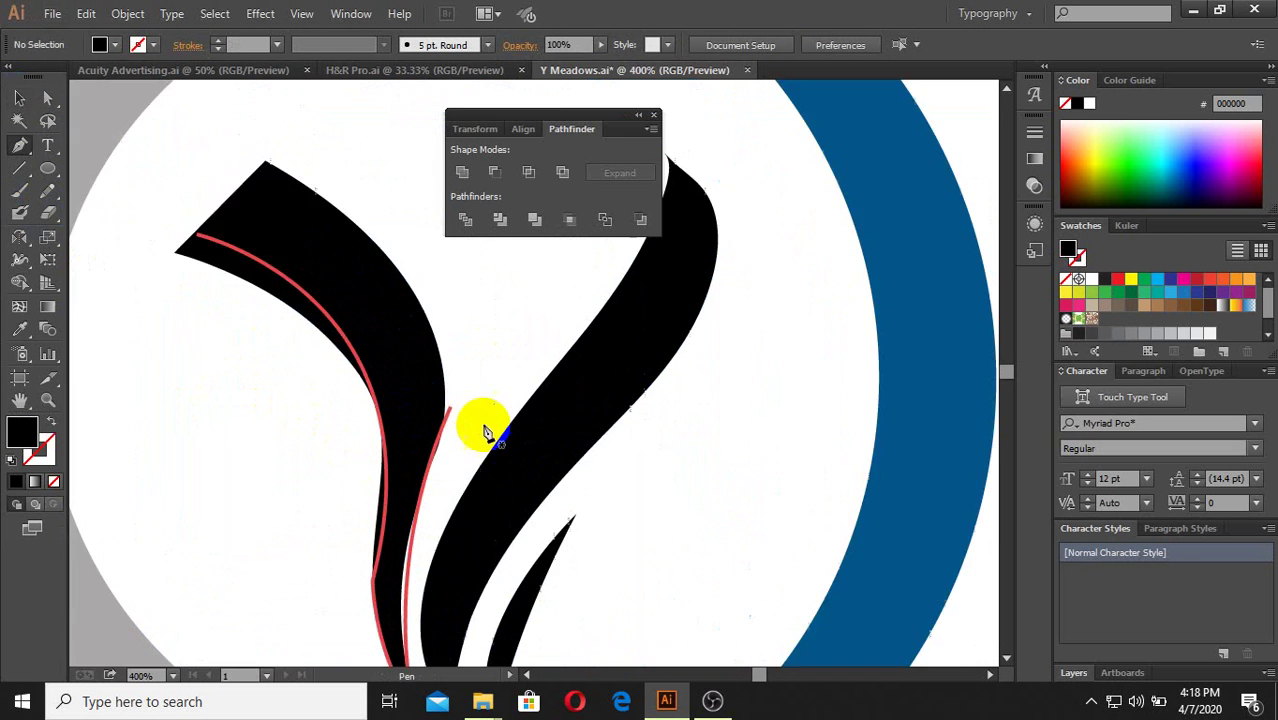
Step: Continue the path over the left arm's top tip to close the outline
left_click_drag(451, 410, 542, 499)
scroll(542, 499, "down", 2)
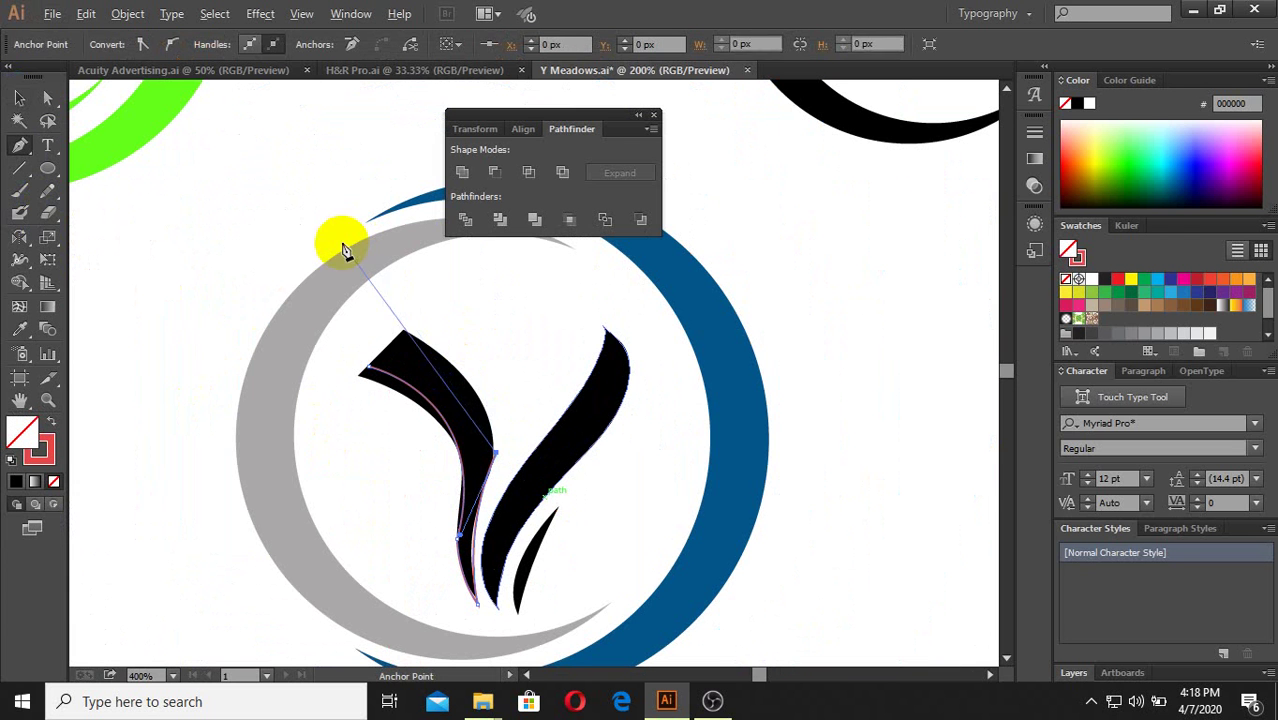
left_click(393, 345)
left_click_drag(398, 338, 318, 318)
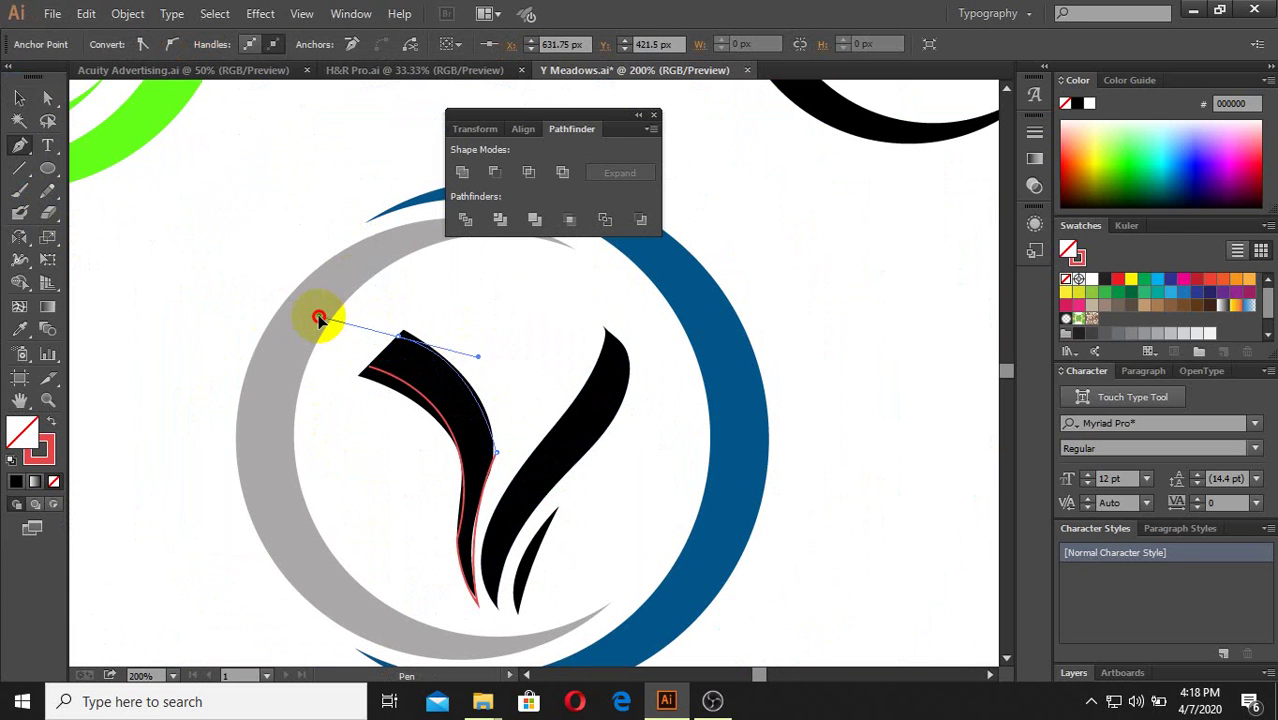
scroll(542, 442, "up", 1)
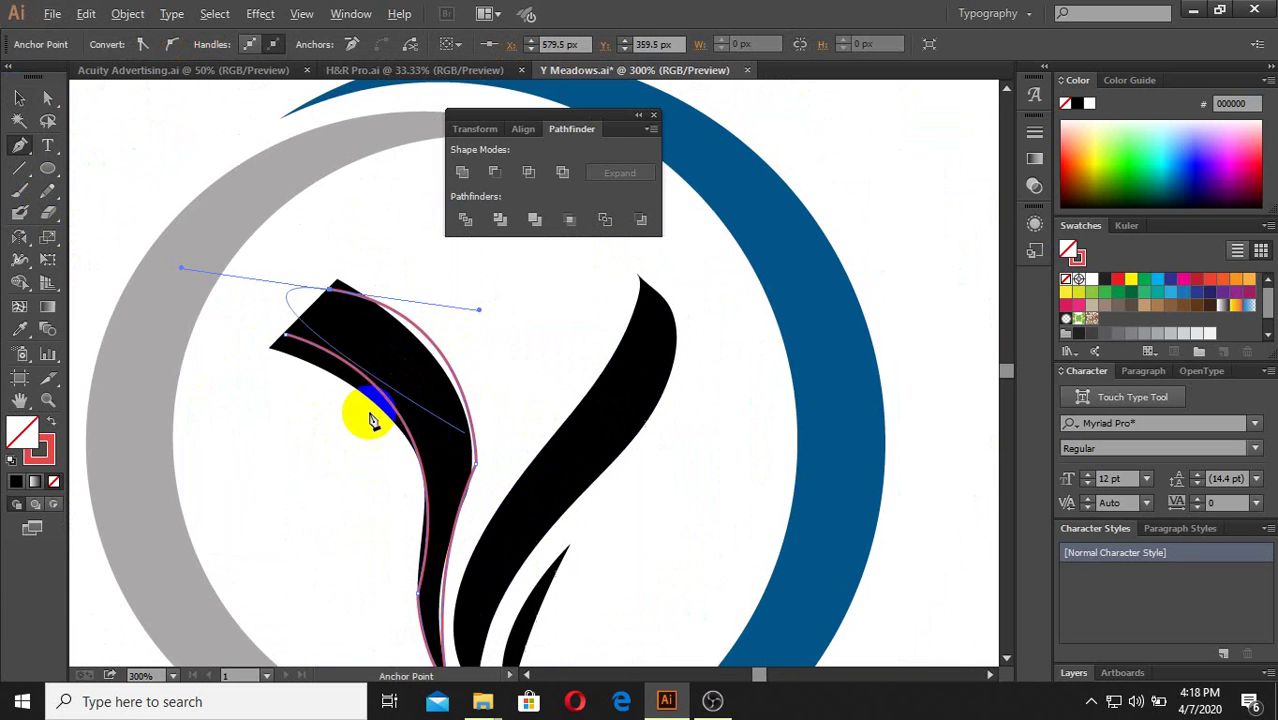
mouse_move(313, 370)
left_mouse_down()
mouse_move(305, 325)
mouse_move(286, 335)
left_mouse_up()
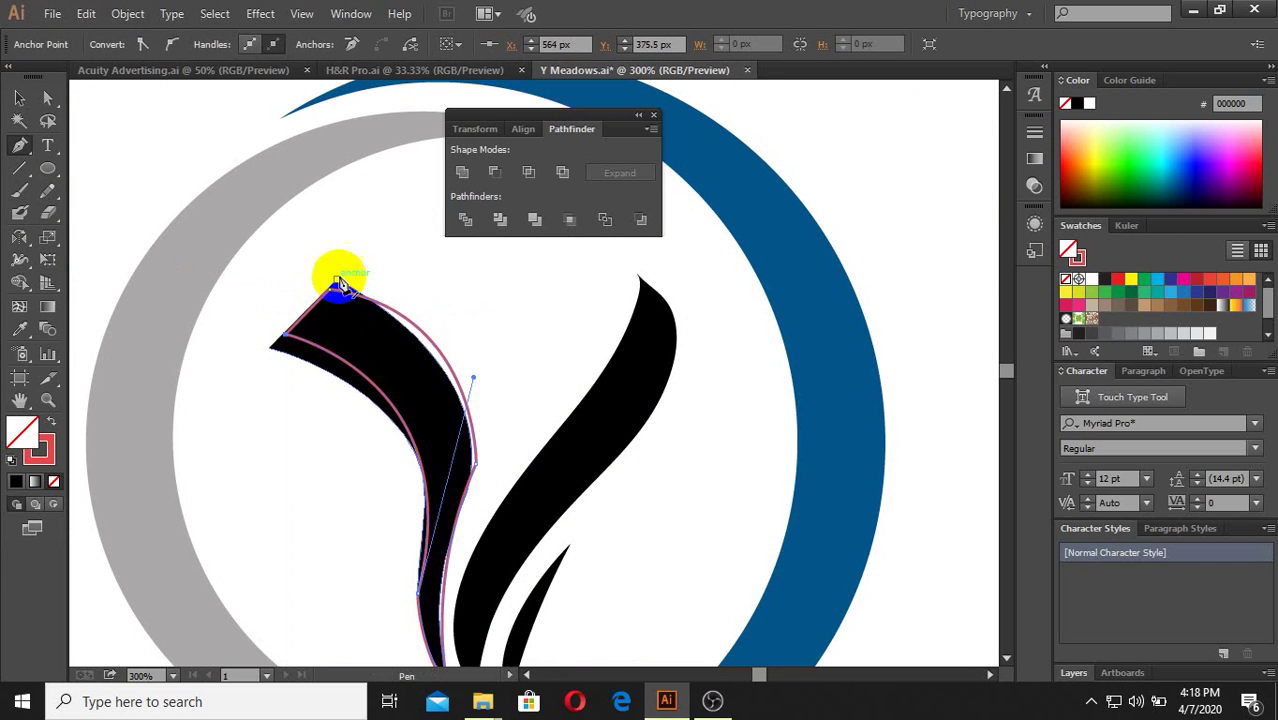
left_click(19, 97)
Step: Smooth the red outline along the arm's edge with the Smooth tool
left_click(205, 313)
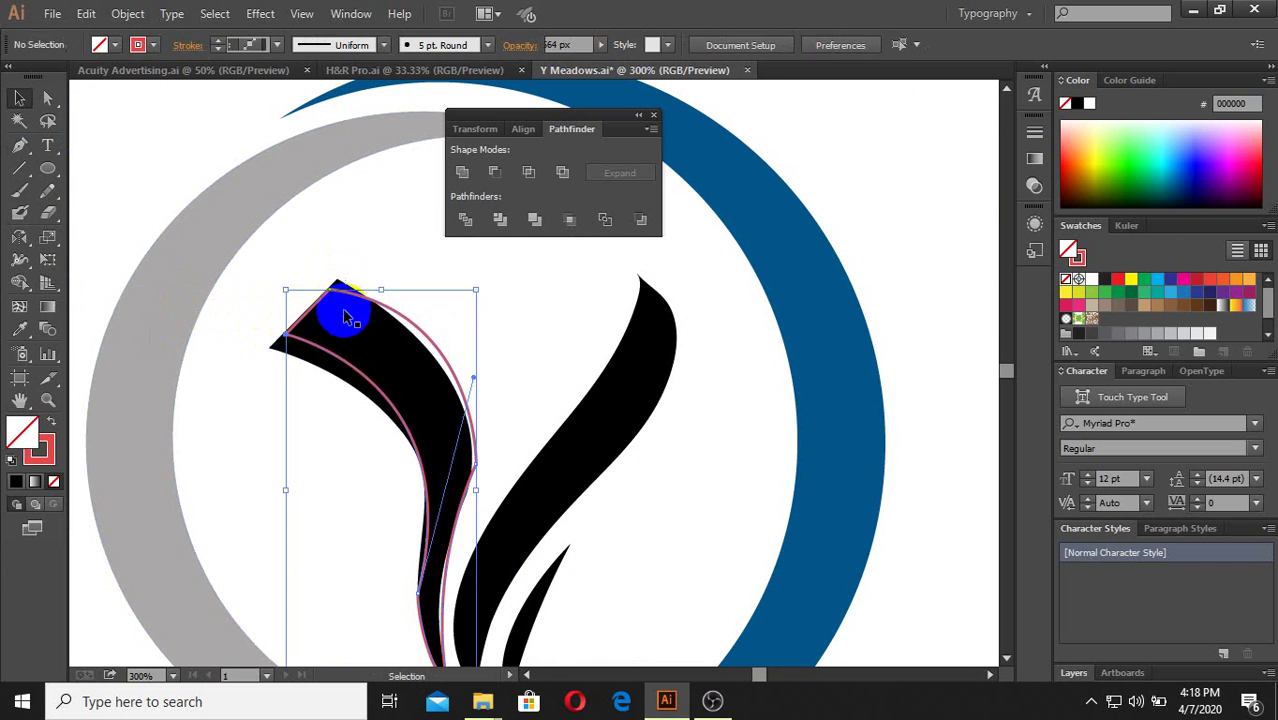
scroll(342, 305, "down", 2)
scroll(410, 432, "up", 3)
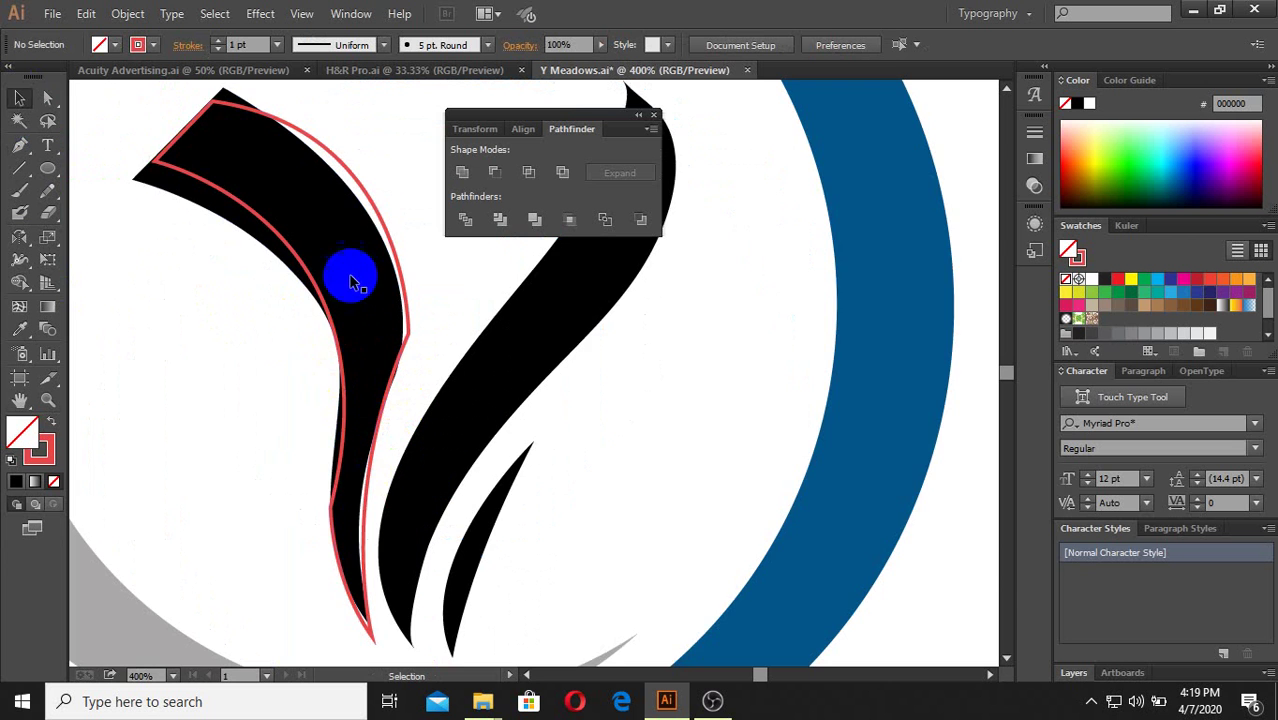
scroll(365, 526, "up", 1)
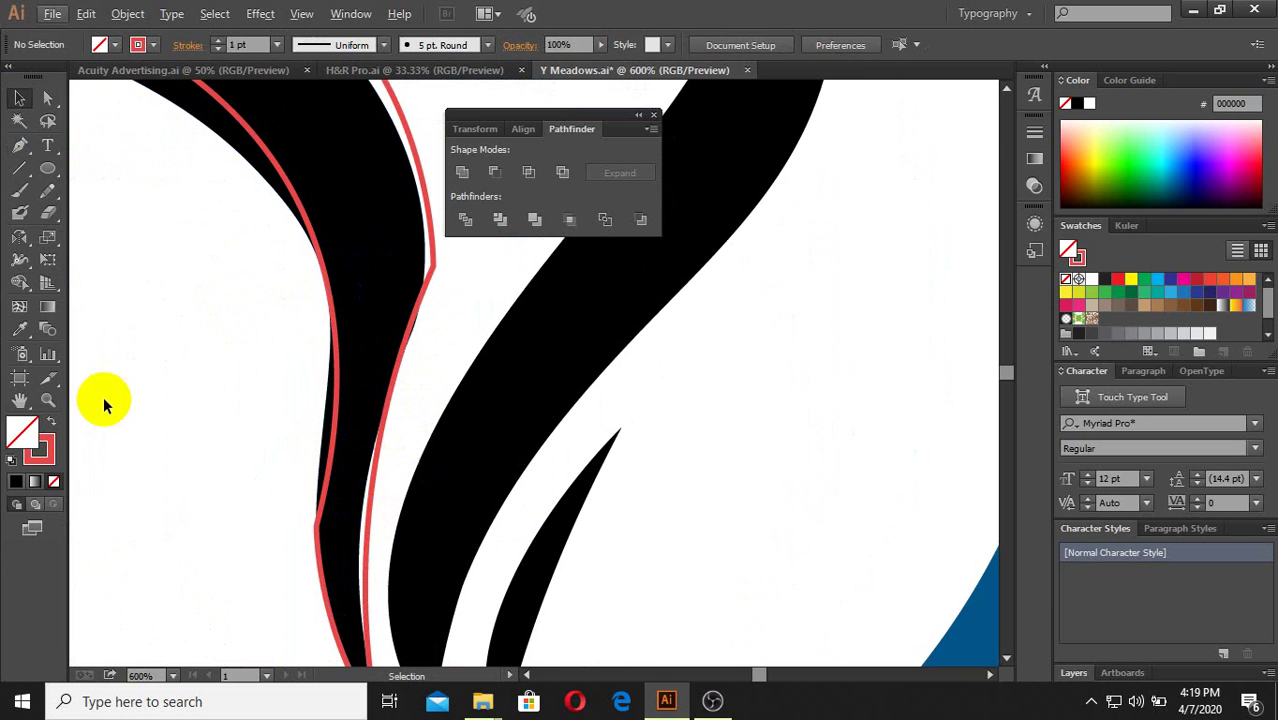
left_click(55, 196)
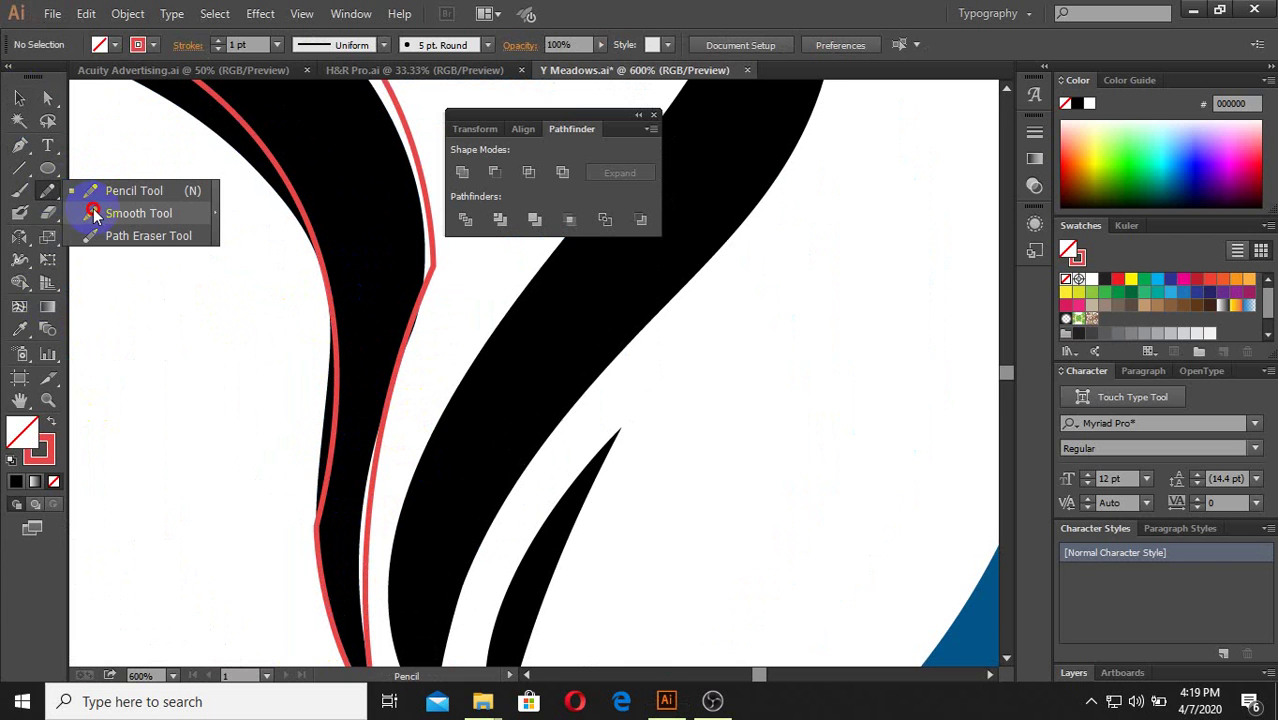
left_click(93, 213)
left_click_drag(328, 456, 315, 476)
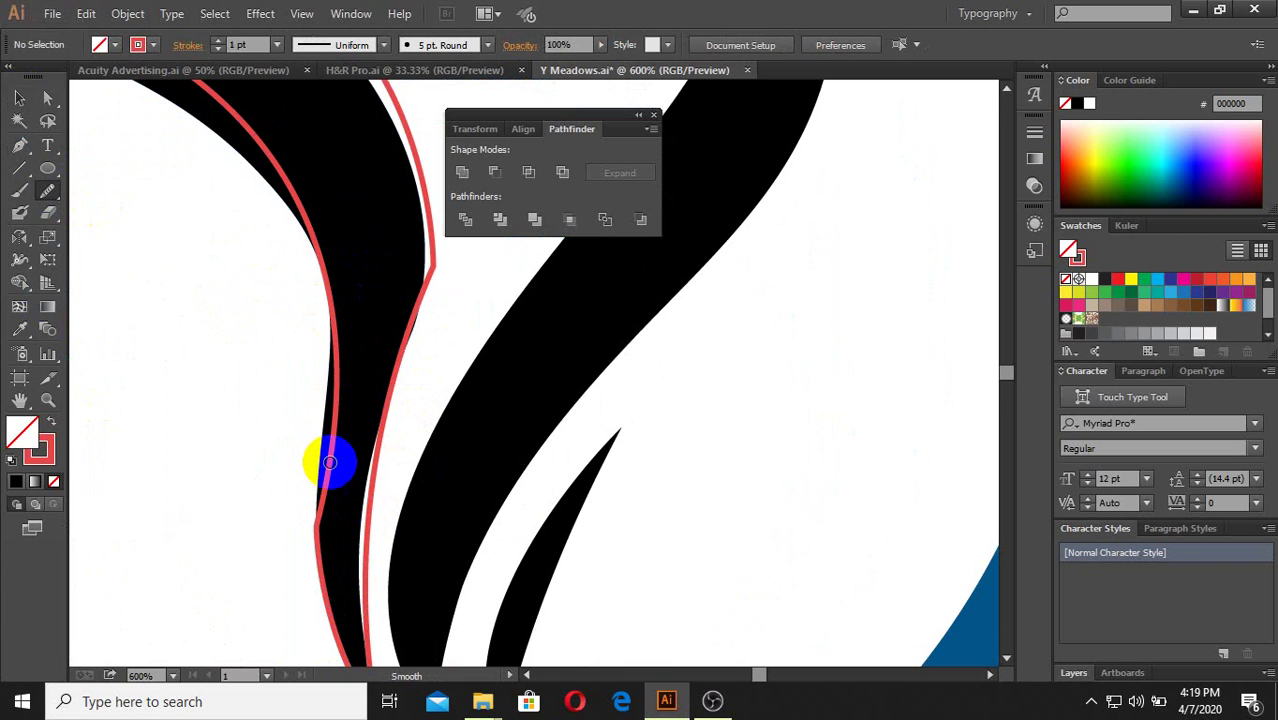
Step: Select the red outline and smooth its lower curve
left_click(20, 99)
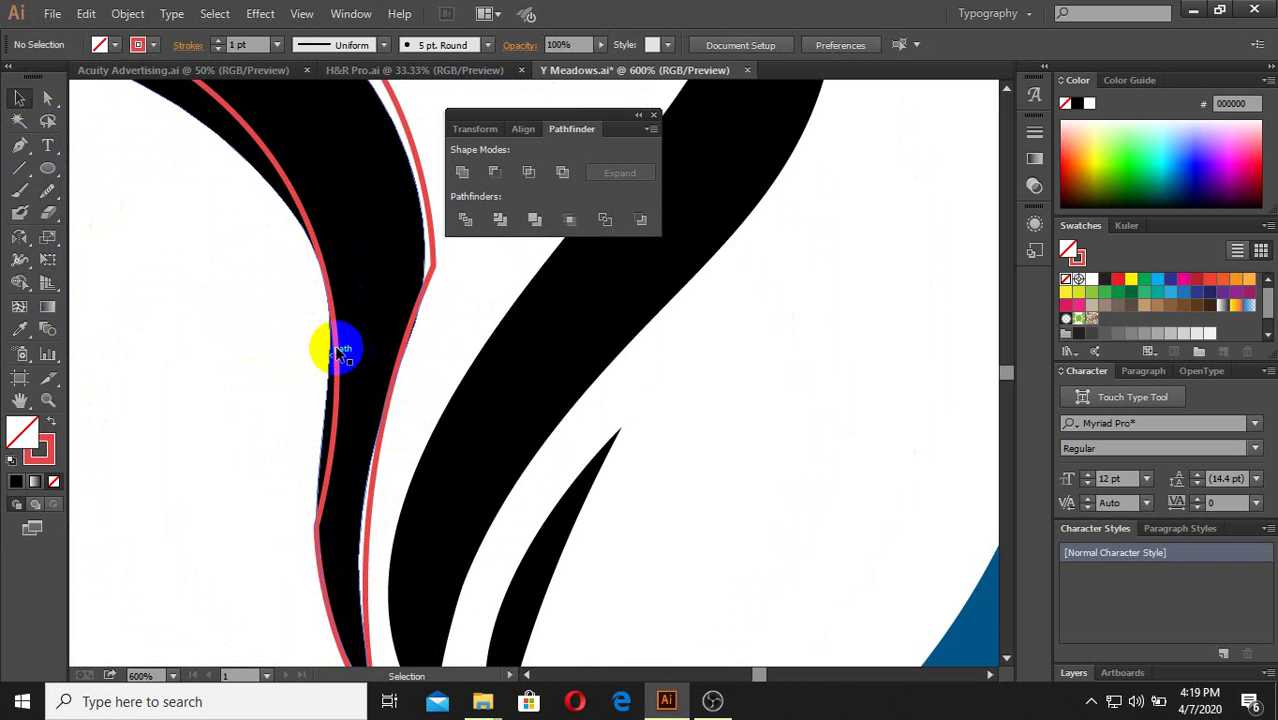
left_click(338, 340)
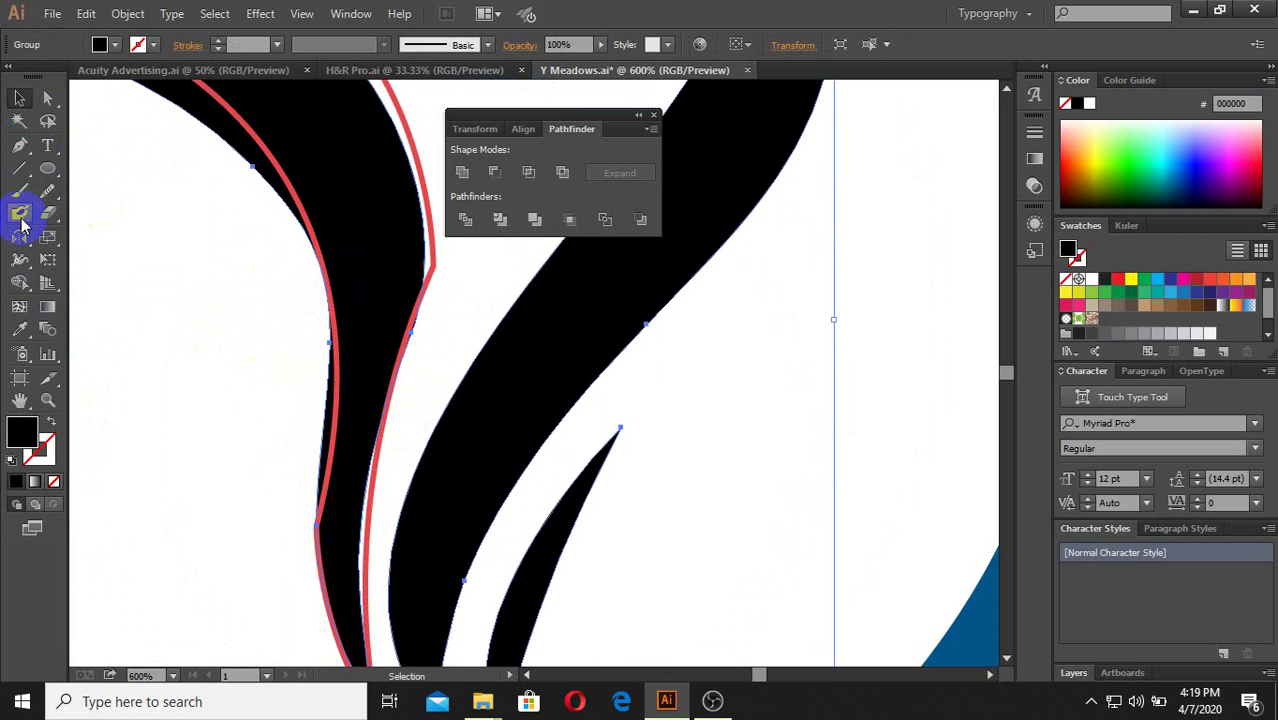
left_click(171, 414)
scroll(314, 247, "down", 2)
left_click(318, 224)
scroll(290, 460, "up", 2)
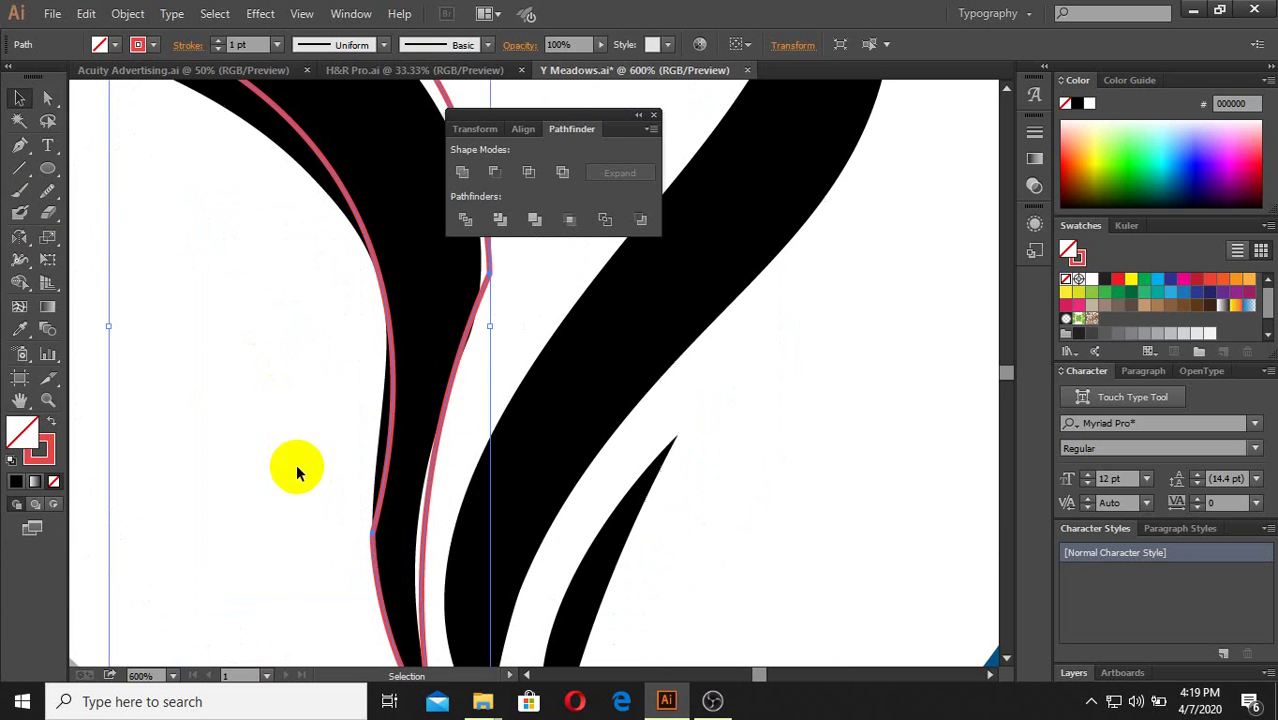
left_click_drag(28, 190, 90, 210)
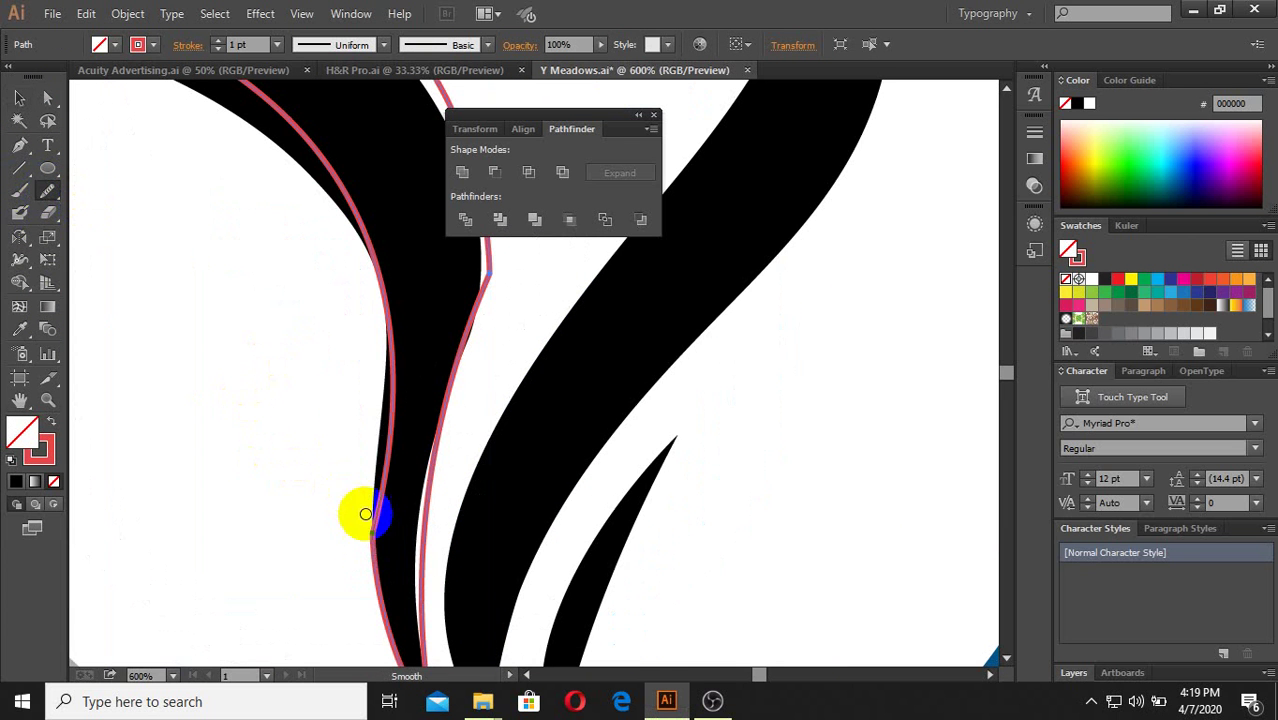
left_click_drag(371, 551, 394, 449)
mouse_move(348, 543)
left_mouse_down()
mouse_move(388, 349)
mouse_move(366, 531)
mouse_move(391, 337)
mouse_move(360, 522)
mouse_move(377, 579)
mouse_move(368, 419)
mouse_move(402, 331)
mouse_move(385, 442)
mouse_move(354, 514)
mouse_move(407, 328)
mouse_move(348, 462)
mouse_move(371, 248)
mouse_move(357, 408)
mouse_move(391, 407)
mouse_move(342, 223)
mouse_move(399, 434)
left_mouse_up()
Step: Move the traced left-stroke outline out to the right of the logo
scroll(368, 419, "down", 5)
scroll(407, 359, "up", 5)
scroll(399, 434, "down", 2)
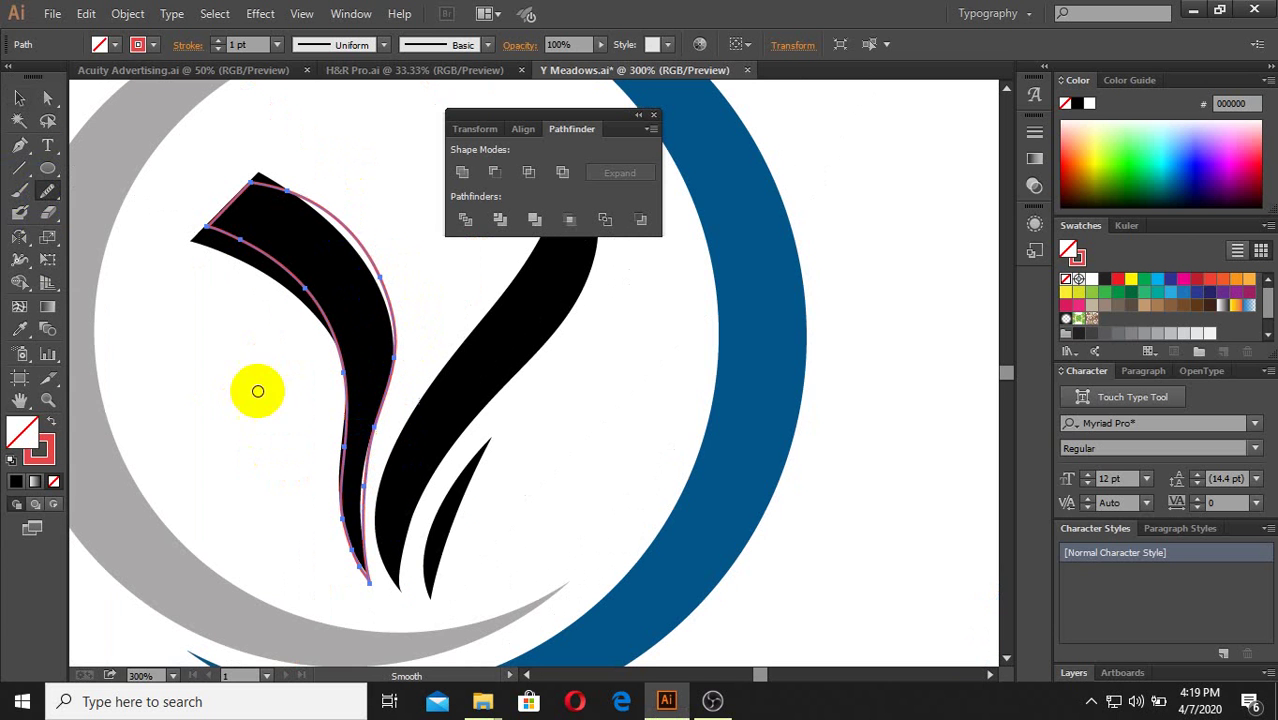
left_click(20, 97)
left_click(336, 242)
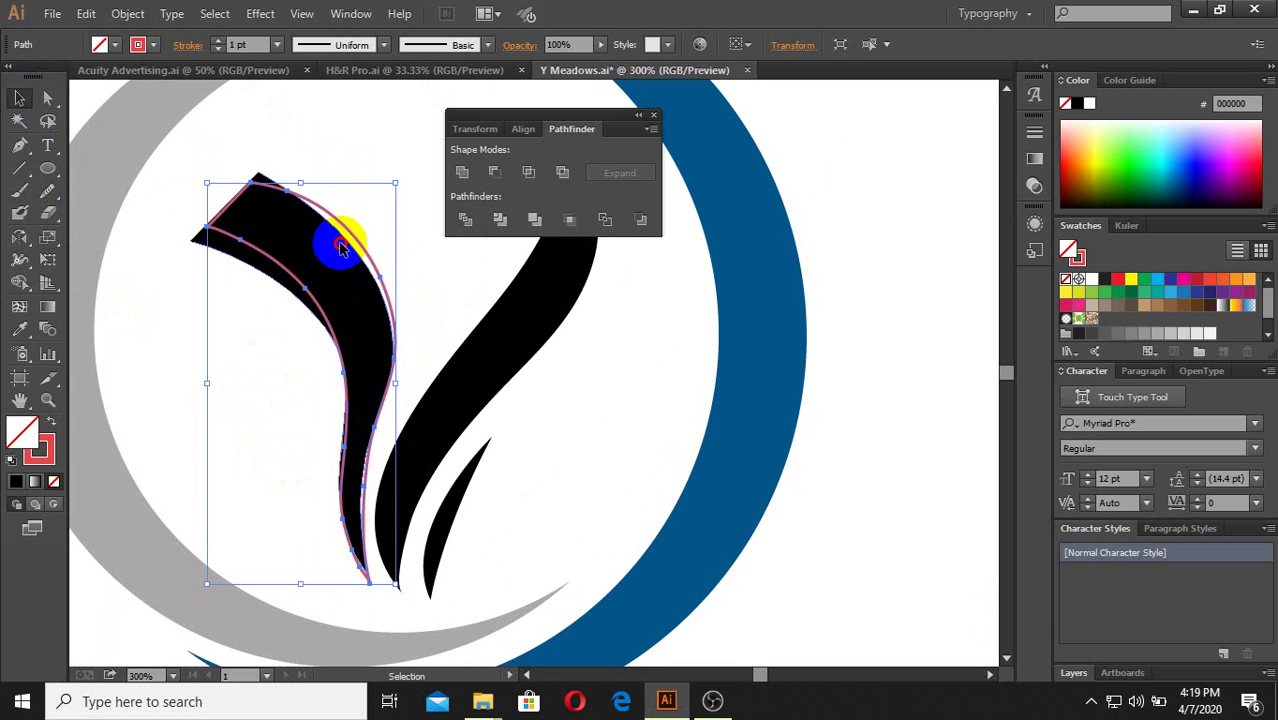
scroll(300, 370, "down", 2)
left_click(330, 343)
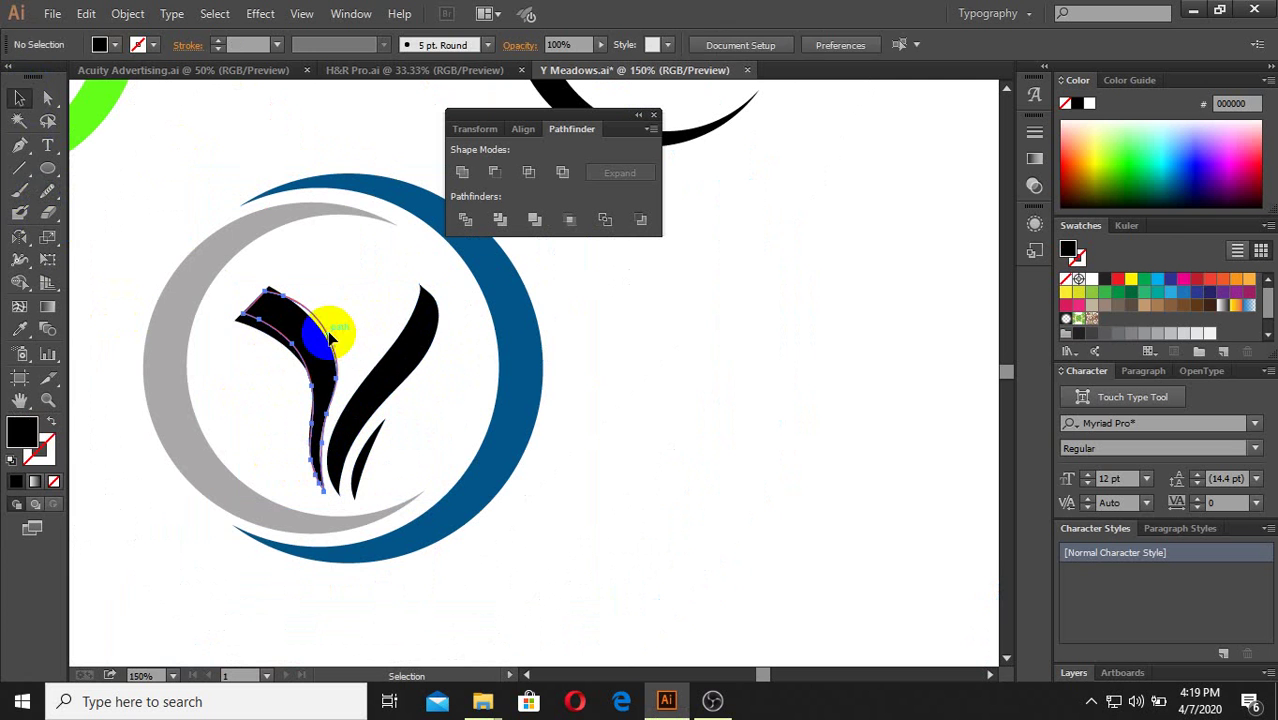
left_click_drag(330, 343, 625, 331)
left_click(458, 438)
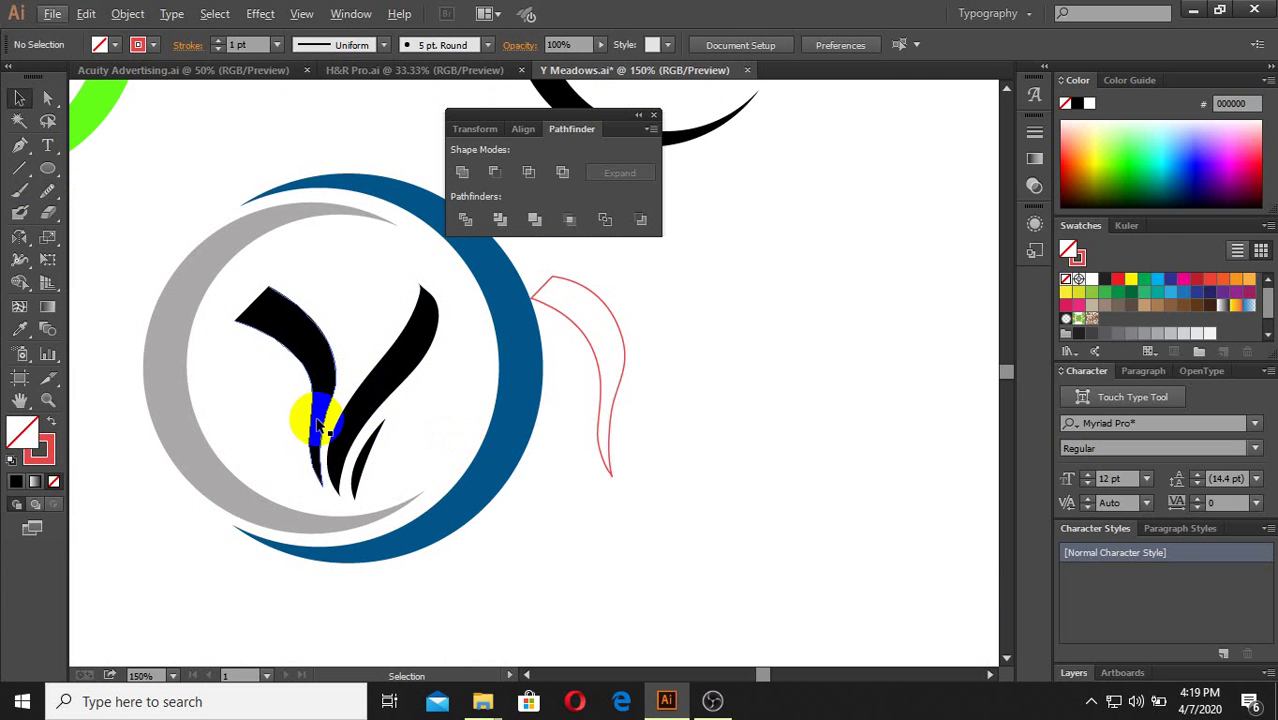
scroll(323, 441, "up", 1)
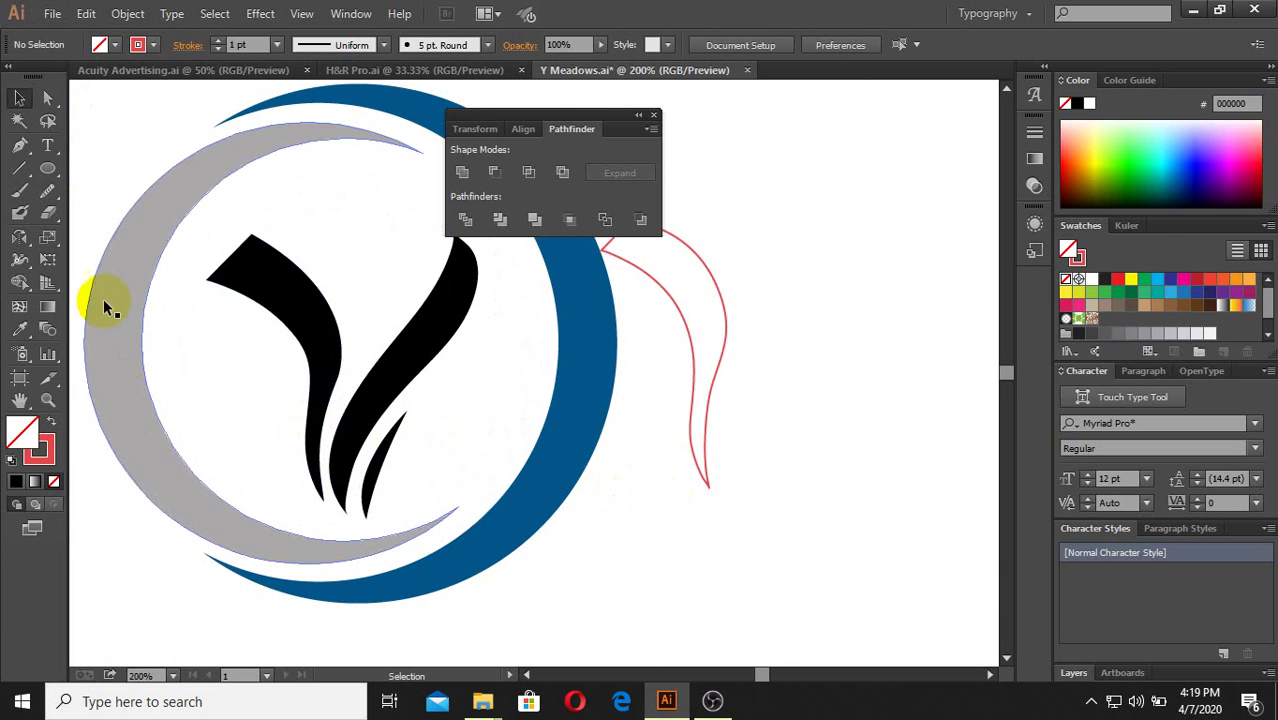
left_click(47, 168)
Step: Draw a circle beside the Y's left stroke with the Ellipse tool
left_click(115, 188)
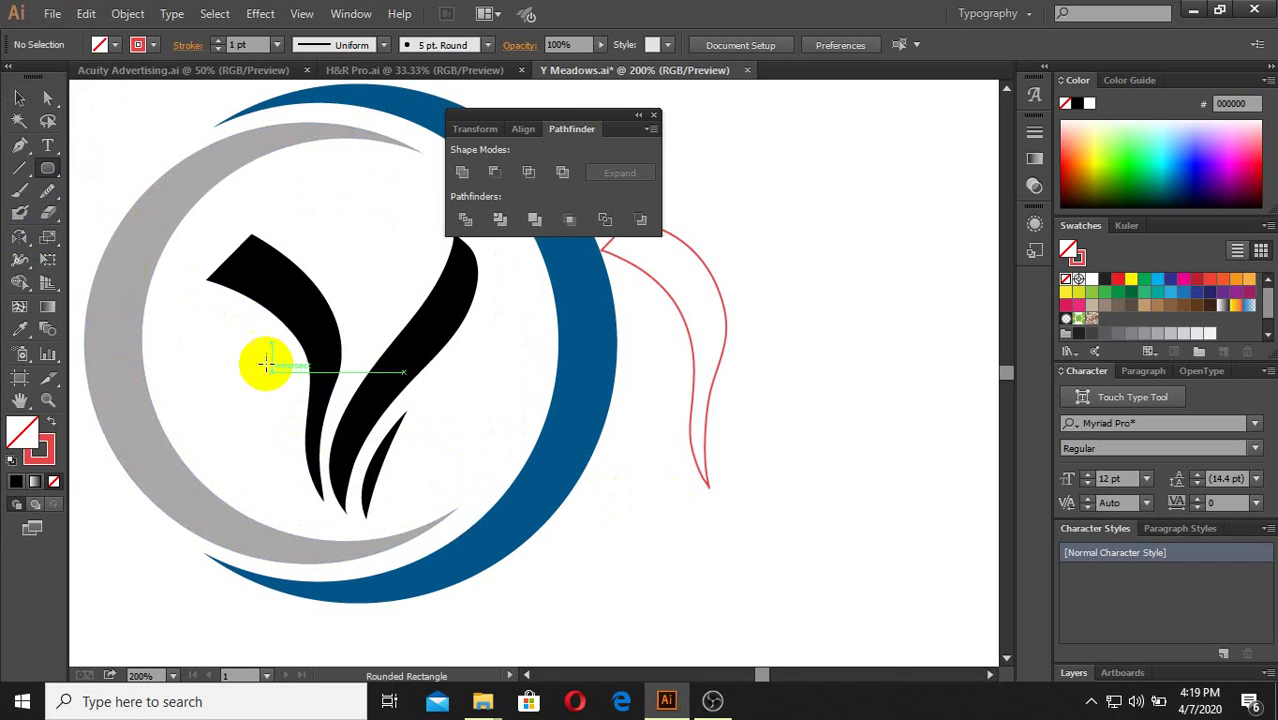
left_click(47, 169)
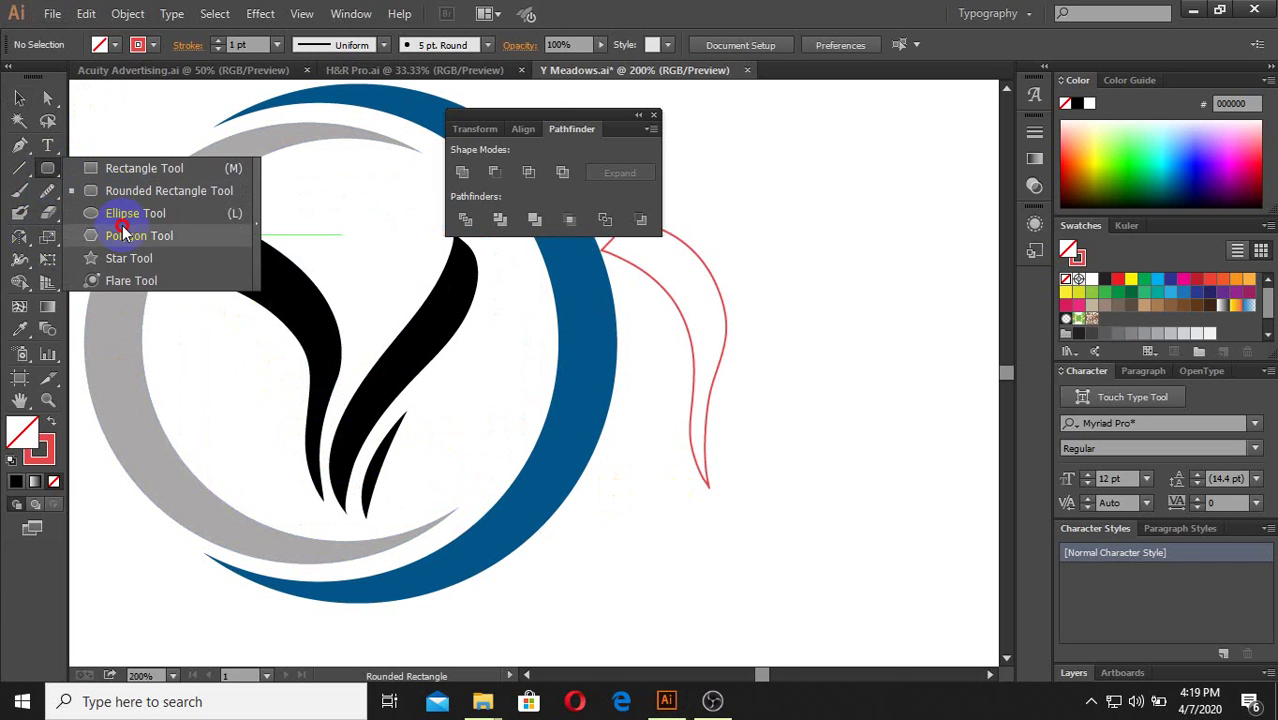
left_click(125, 214)
left_click_drag(199, 349, 275, 494)
key("v")
Step: Resize the circle to about 116 px and nudge it onto the left stroke's curve
scroll(217, 305, "up", 1)
scroll(334, 434, "up", 1)
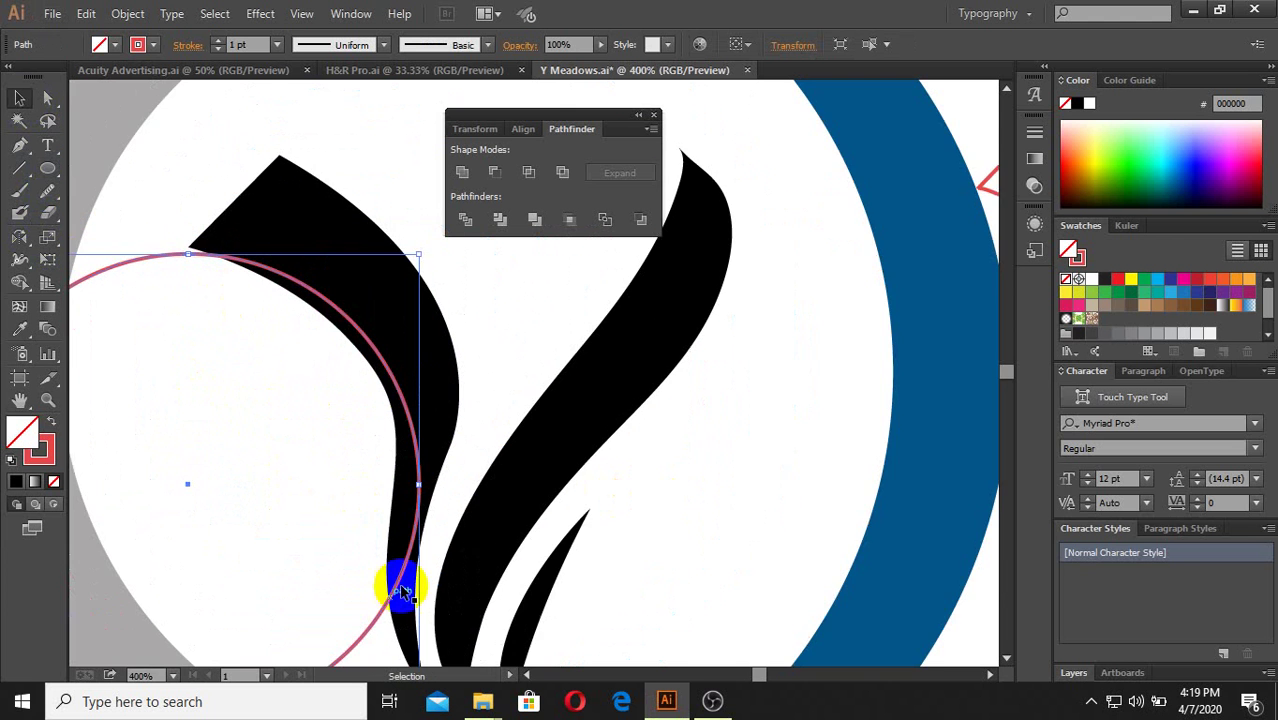
scroll(390, 535, "up", 1)
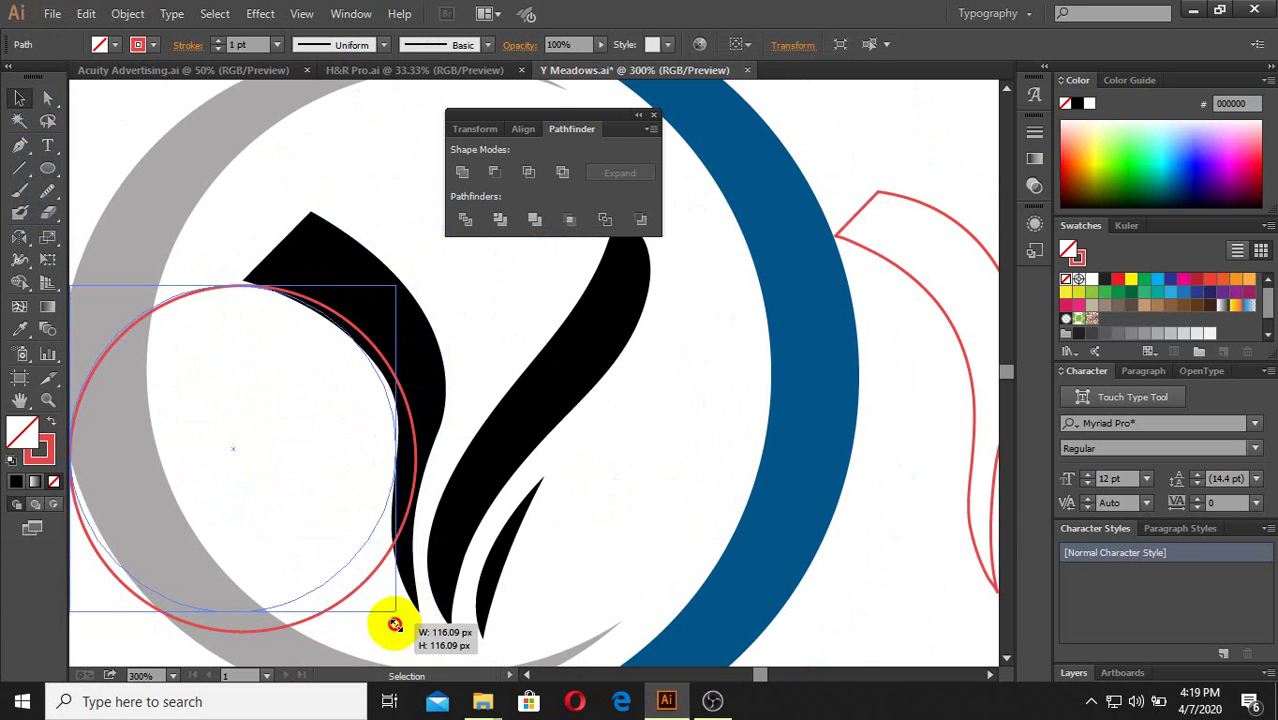
left_click_drag(414, 630, 392, 620)
scroll(258, 295, "up", 1)
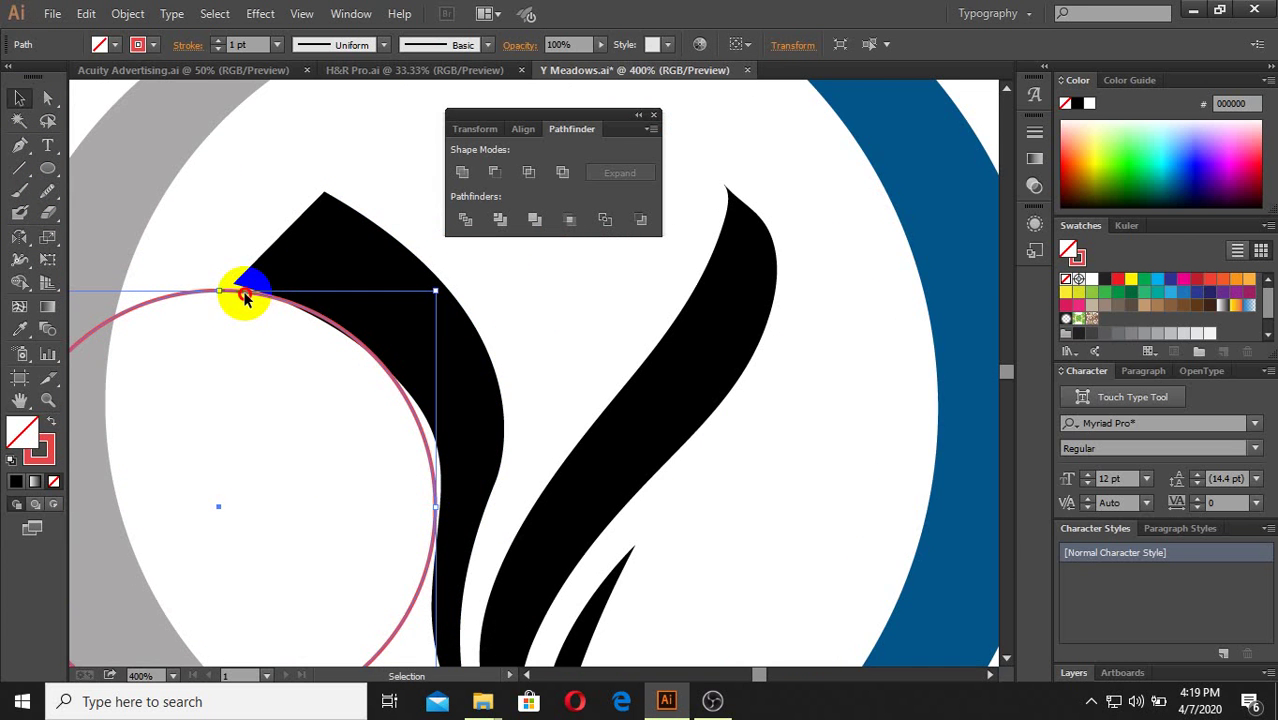
scroll(231, 298, "up", 2)
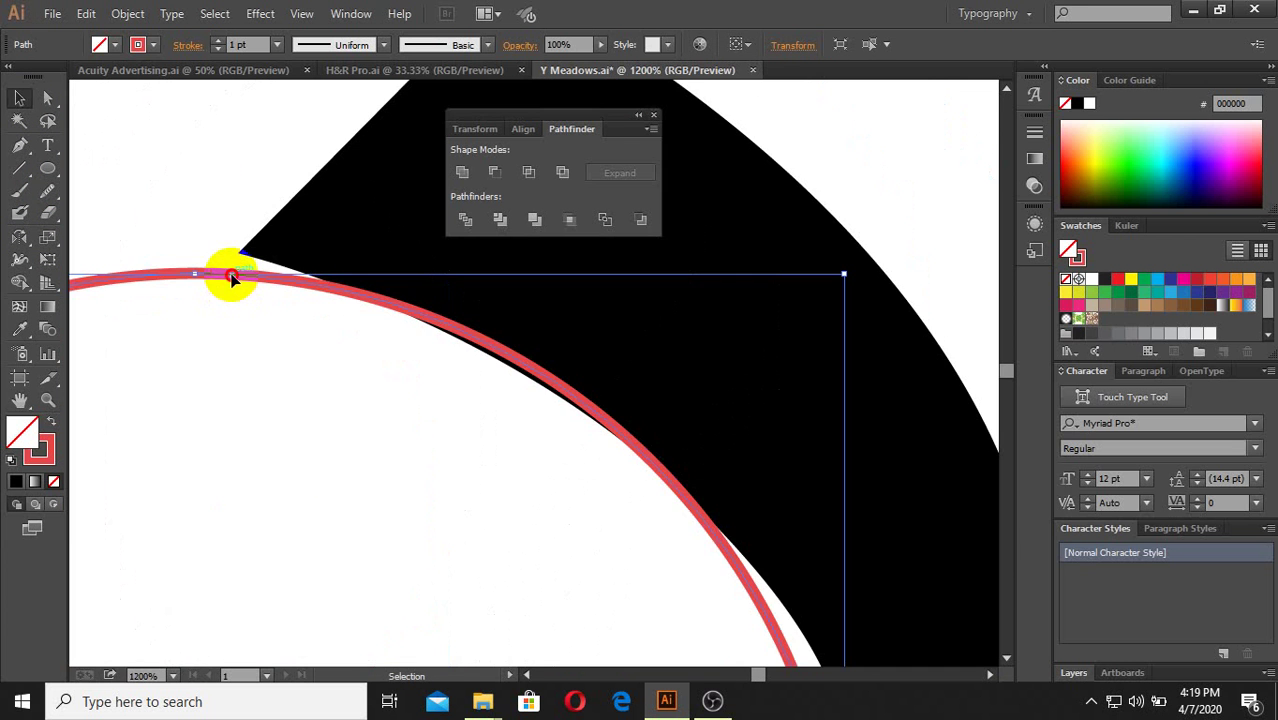
left_click_drag(231, 278, 224, 247)
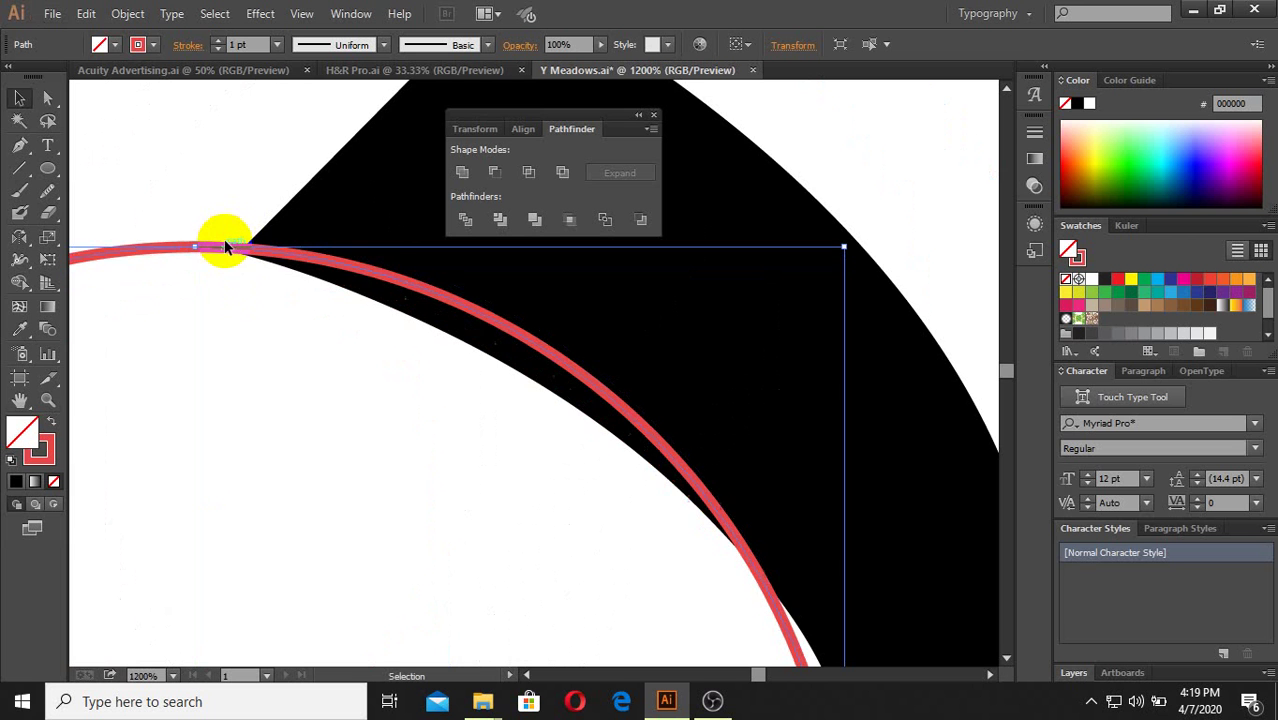
Step: Begin dragging a copy of the circle toward the lower right
scroll(224, 247, "down", 1)
scroll(365, 263, "down", 1)
scroll(452, 482, "up", 2)
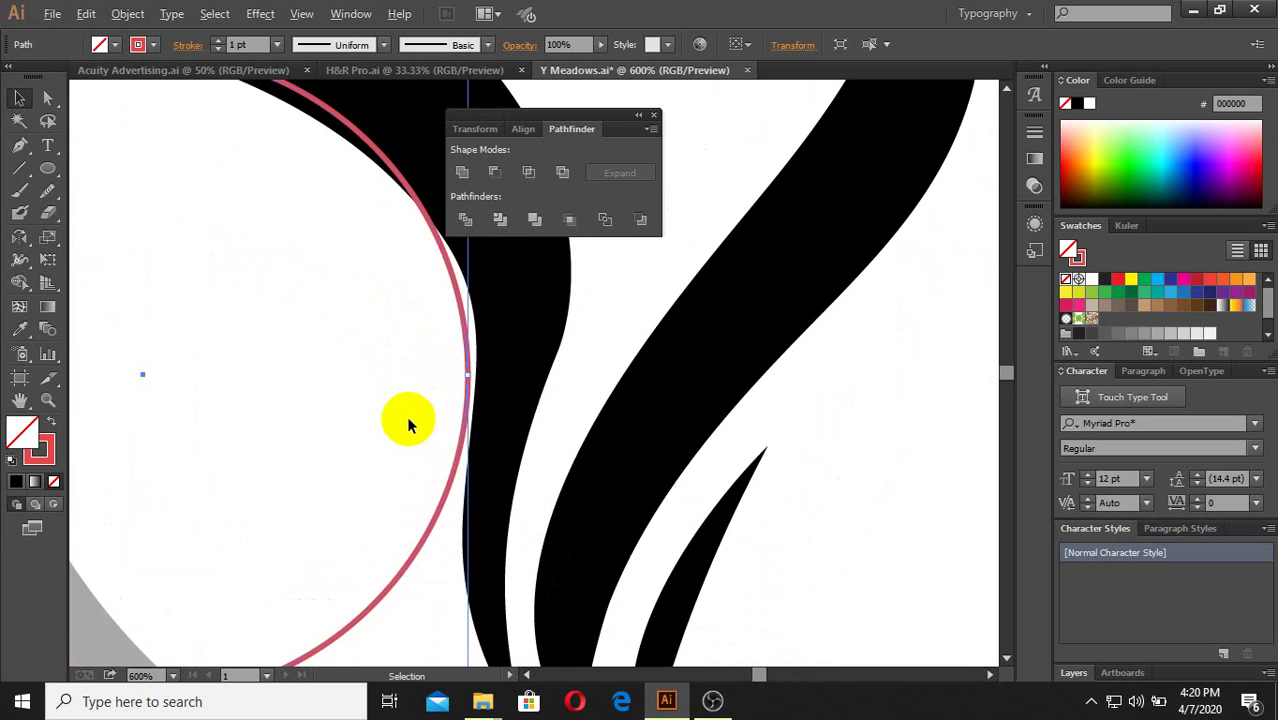
scroll(408, 422, "down", 3)
left_click_drag(410, 490, 724, 594)
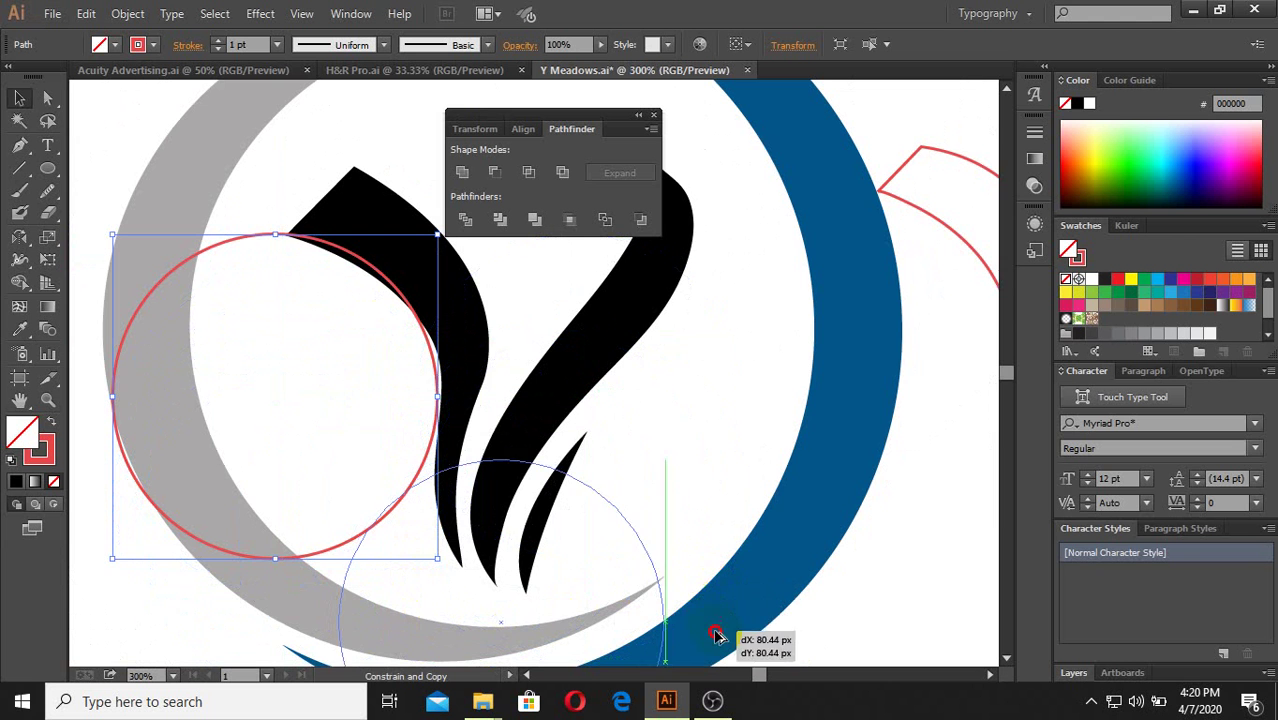
Step: Drop the circle copy lower right and undo an accidental move of the Y
left_click_drag(724, 594, 718, 628)
scroll(452, 437, "up", 1)
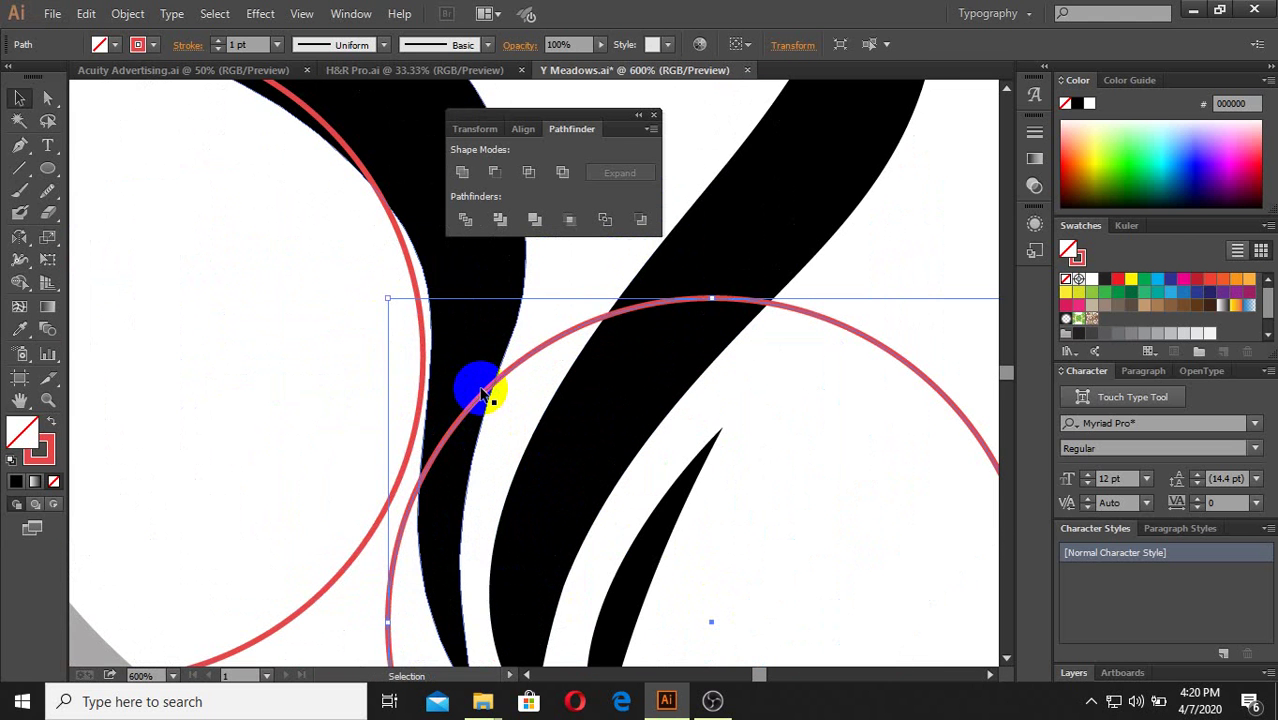
left_click_drag(481, 393, 475, 343)
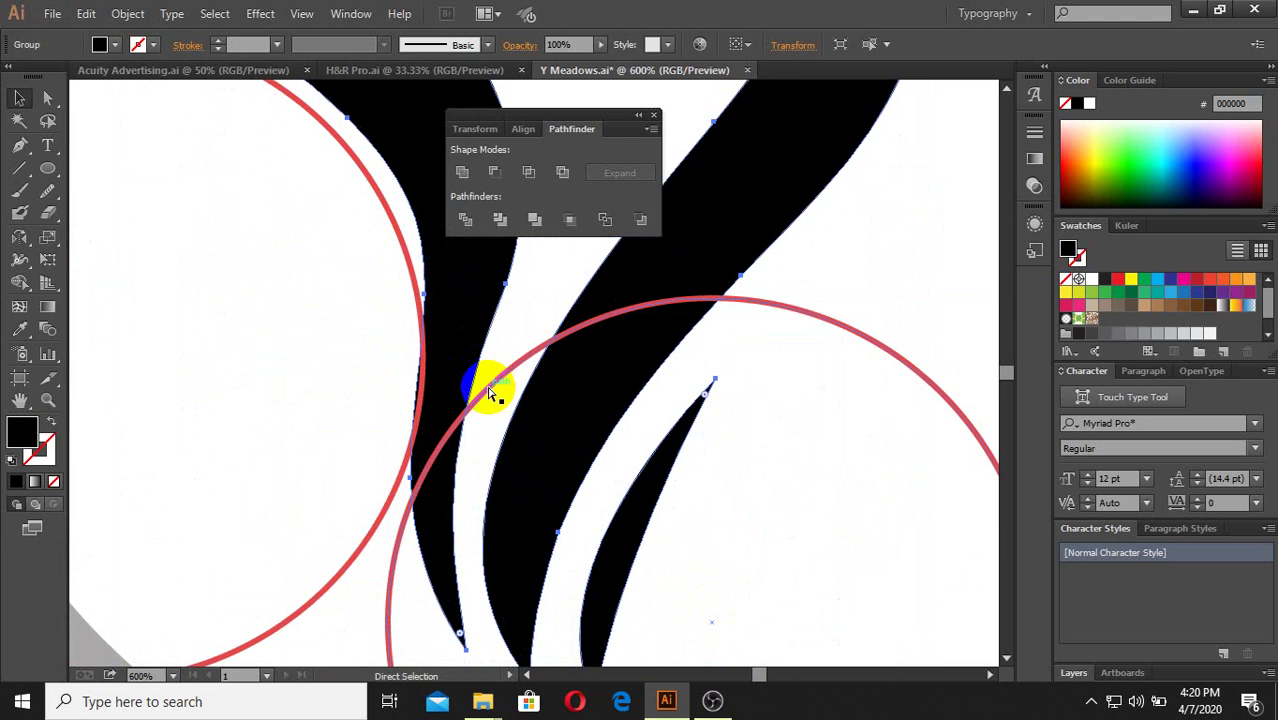
key("ctrl+z")
Step: Position the copied circle so its edge follows the Y's right stroke
left_click(541, 350)
mouse_move(541, 350)
left_mouse_down()
mouse_move(553, 219)
mouse_move(565, 243)
mouse_move(402, 357)
left_mouse_up()
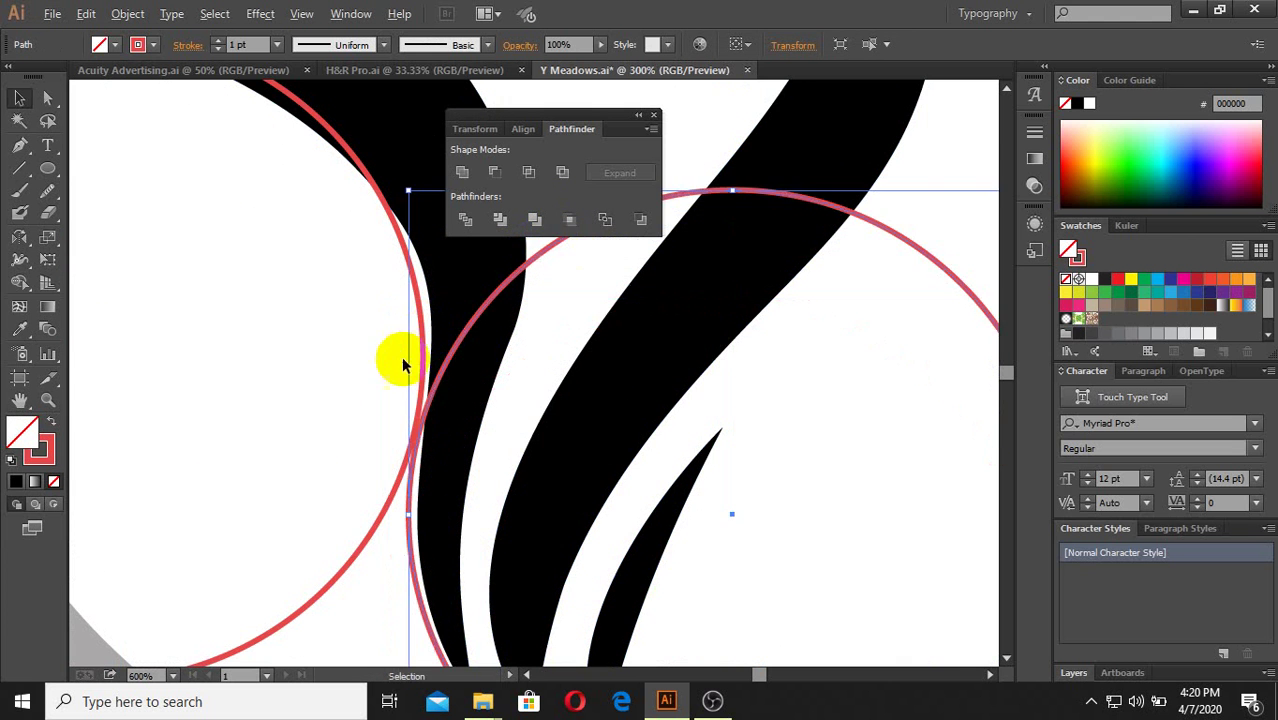
scroll(395, 440, "down", 2)
scroll(400, 390, "up", 3)
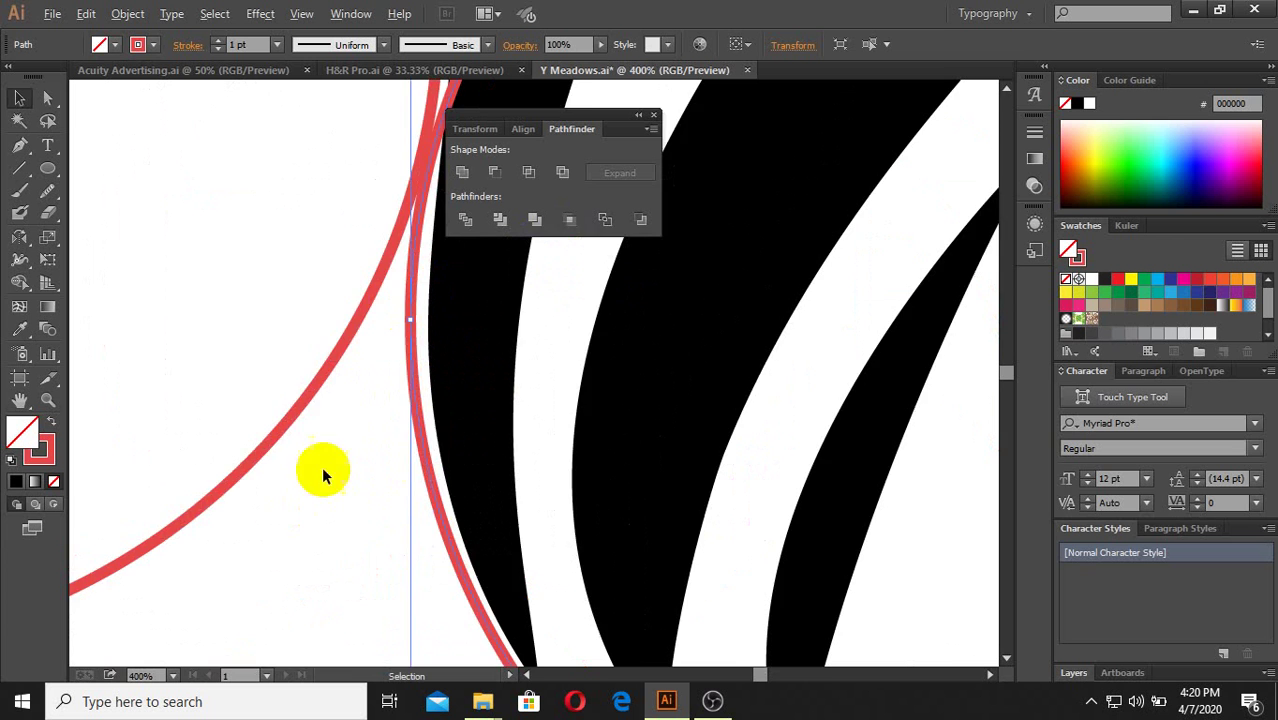
scroll(379, 242, "down", 3)
scroll(323, 423, "up", 3)
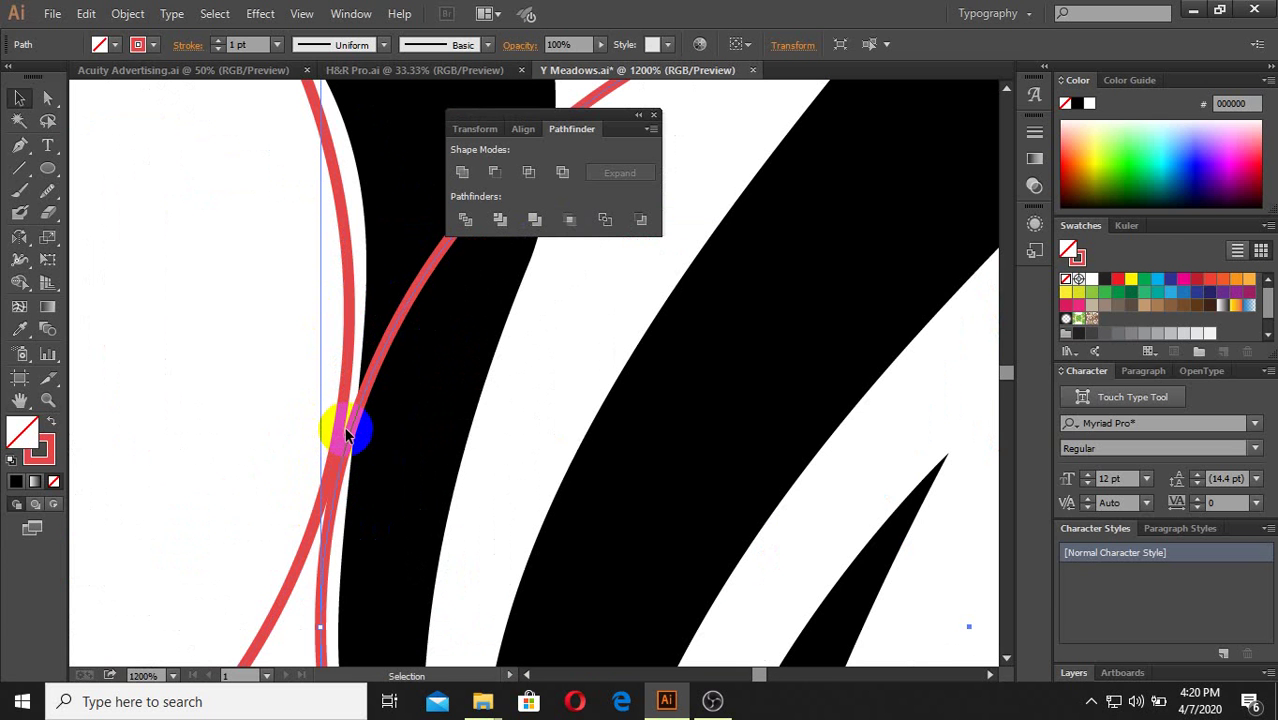
mouse_move(345, 422)
left_mouse_down()
mouse_move(342, 402)
mouse_move(368, 377)
left_mouse_up()
left_click(300, 376)
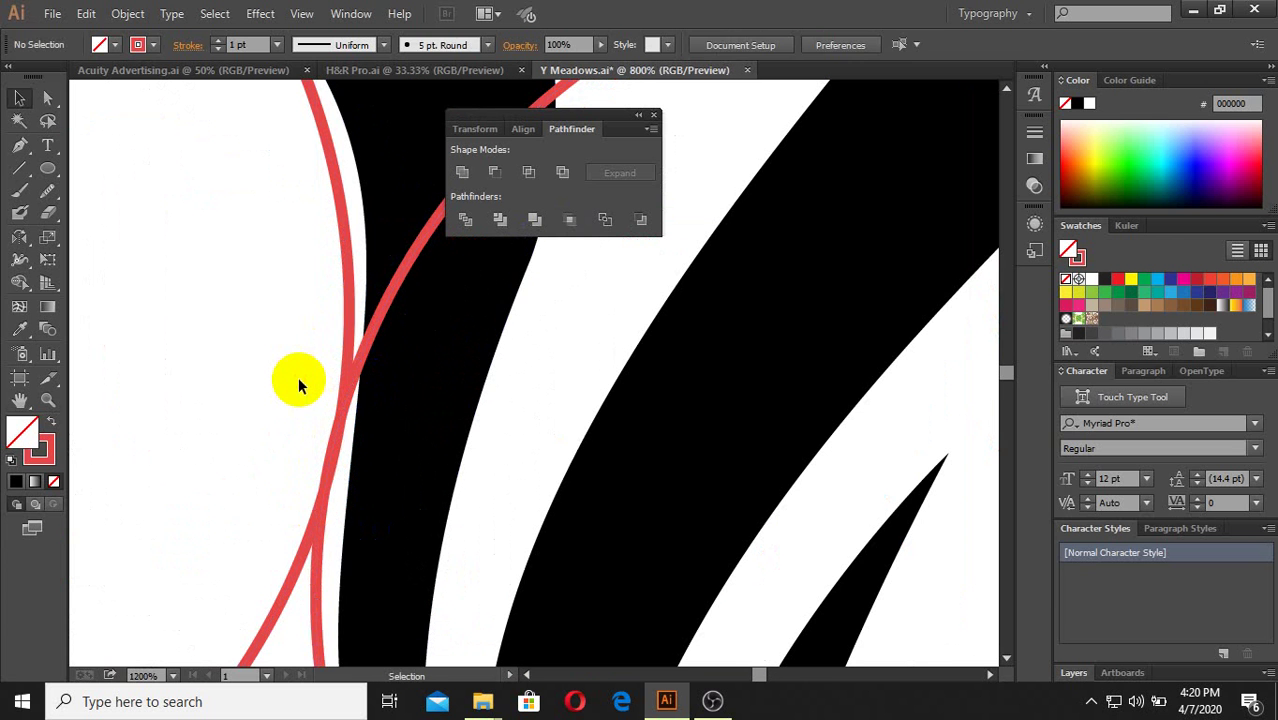
scroll(298, 376, "down", 3)
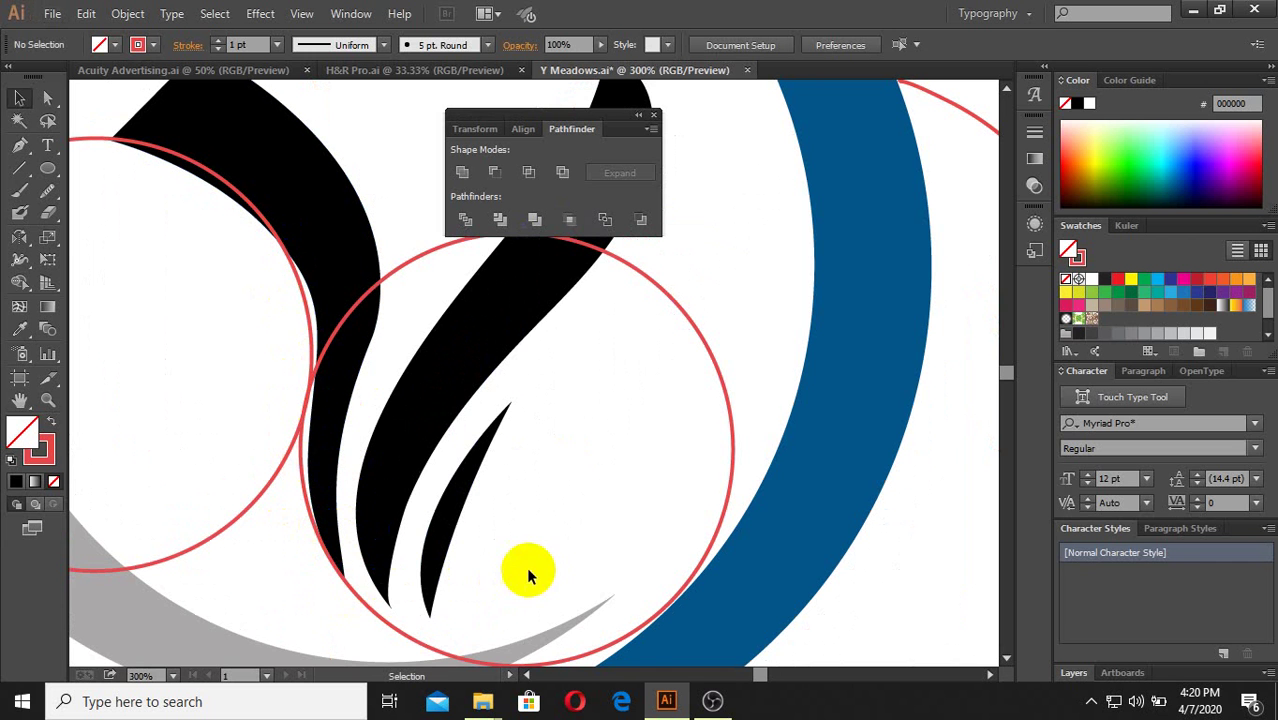
scroll(526, 566, "down", 2)
Step: Duplicate the right-hand circle, offset slightly to the right
left_click(678, 492)
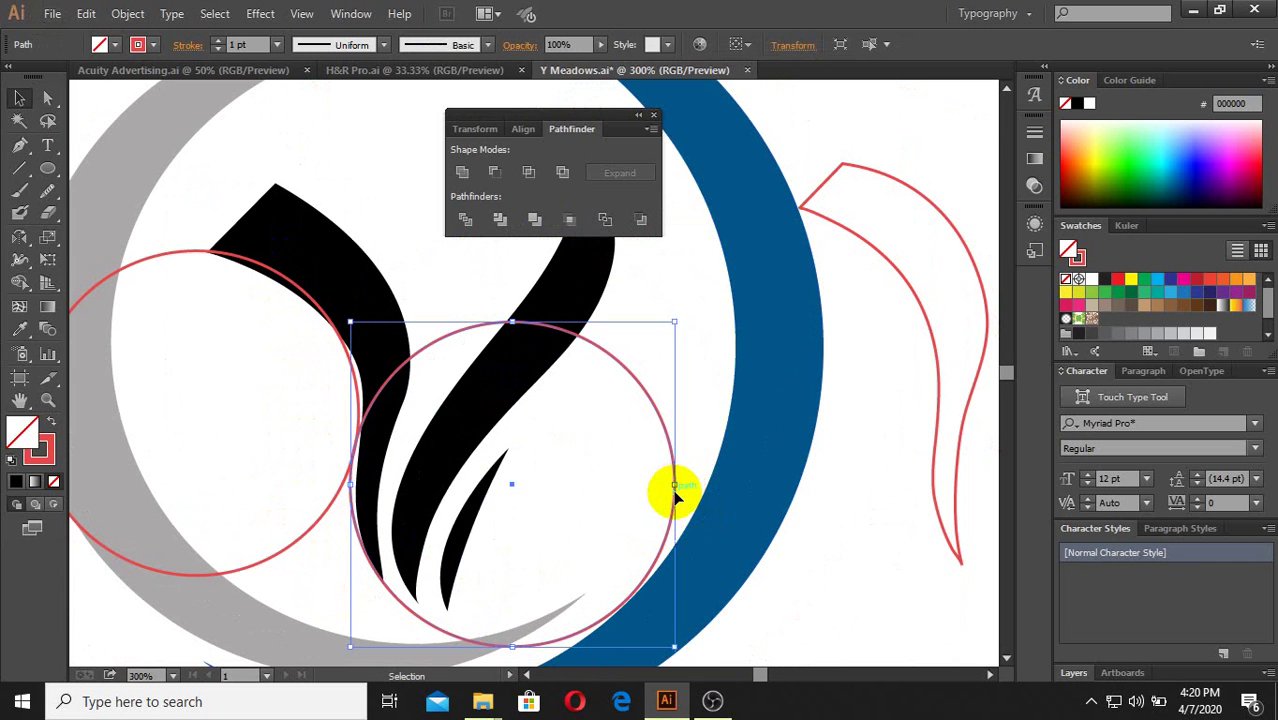
scroll(445, 600, "up", 2)
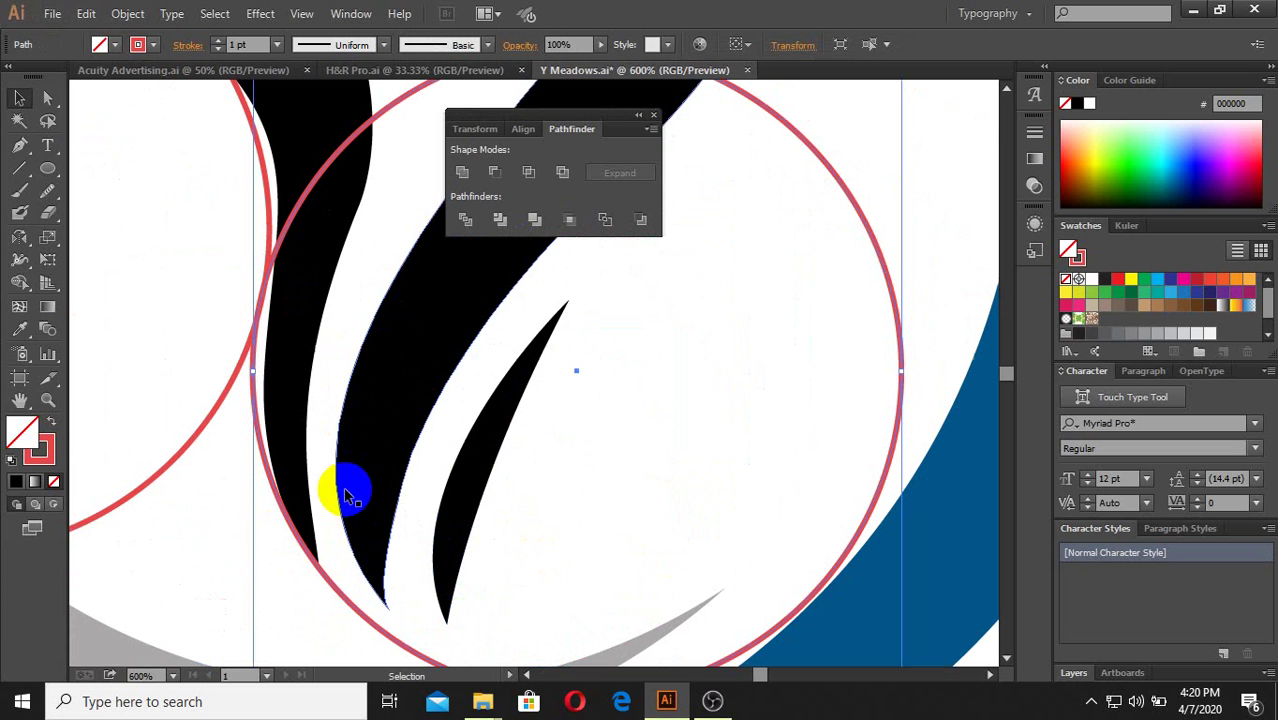
left_click_drag(352, 606, 406, 652)
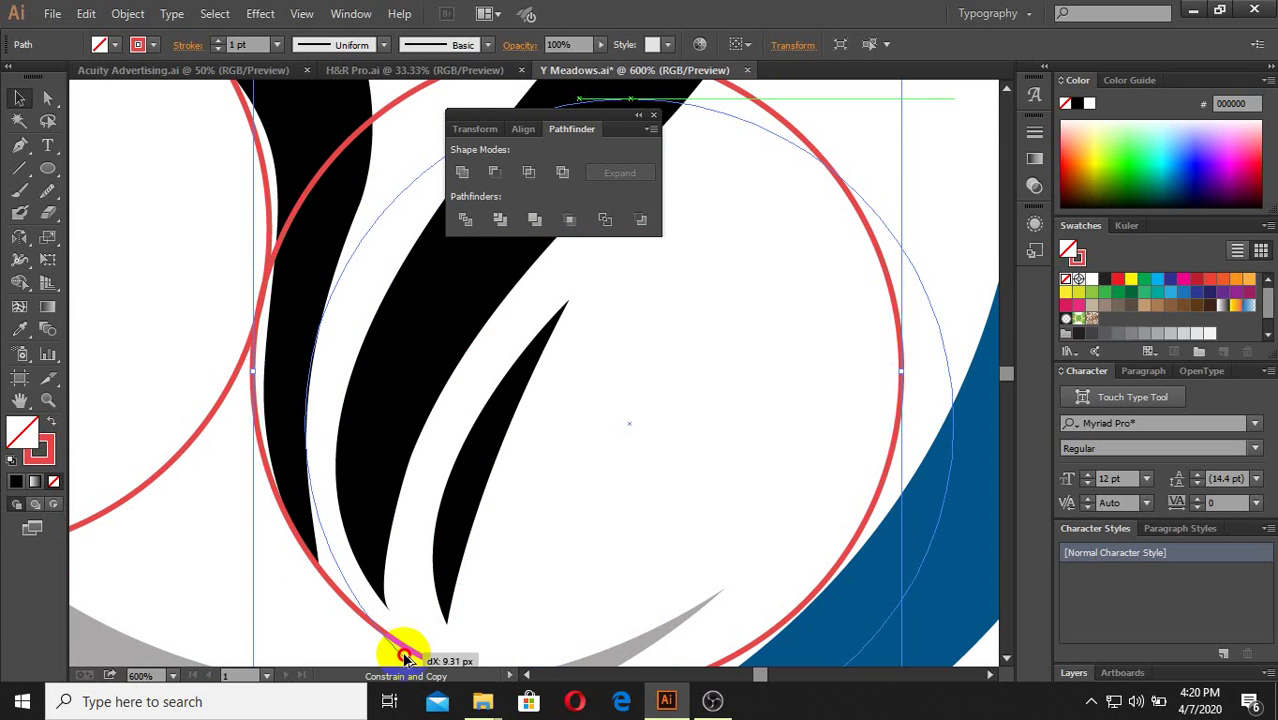
left_click_drag(406, 652, 388, 646)
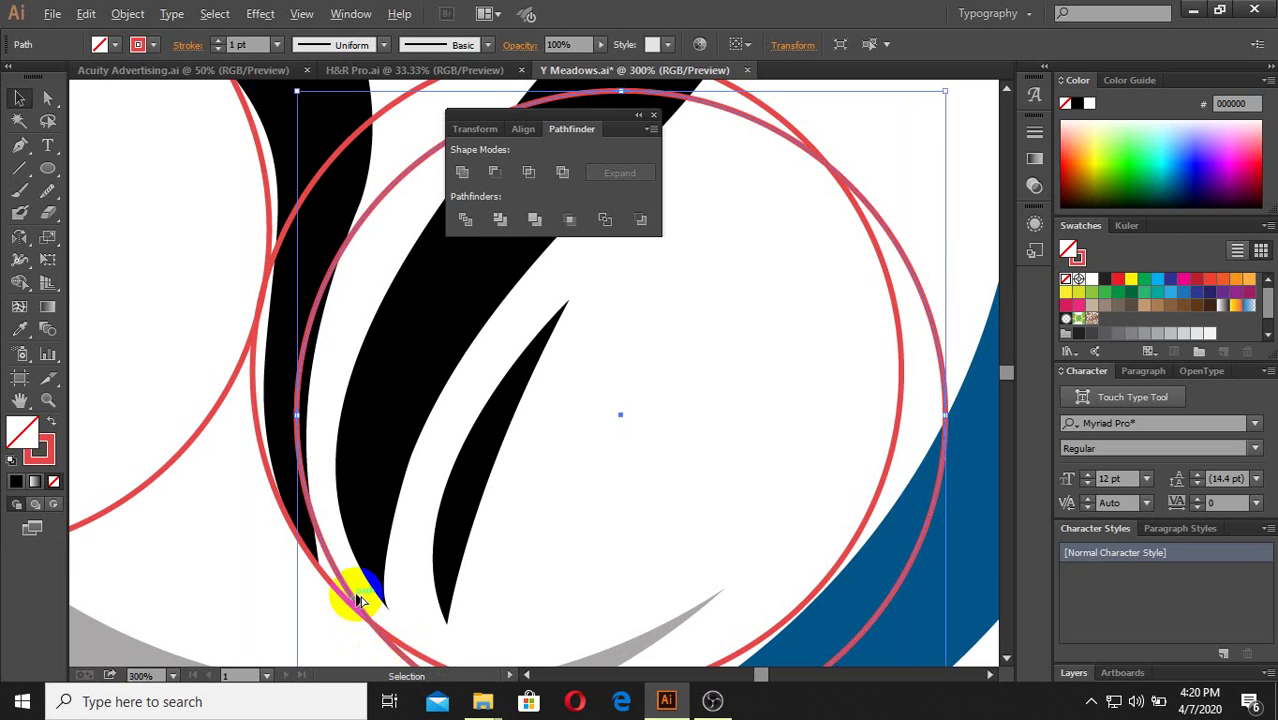
scroll(360, 600, "down", 3)
scroll(320, 408, "up", 3)
scroll(456, 479, "up", 1)
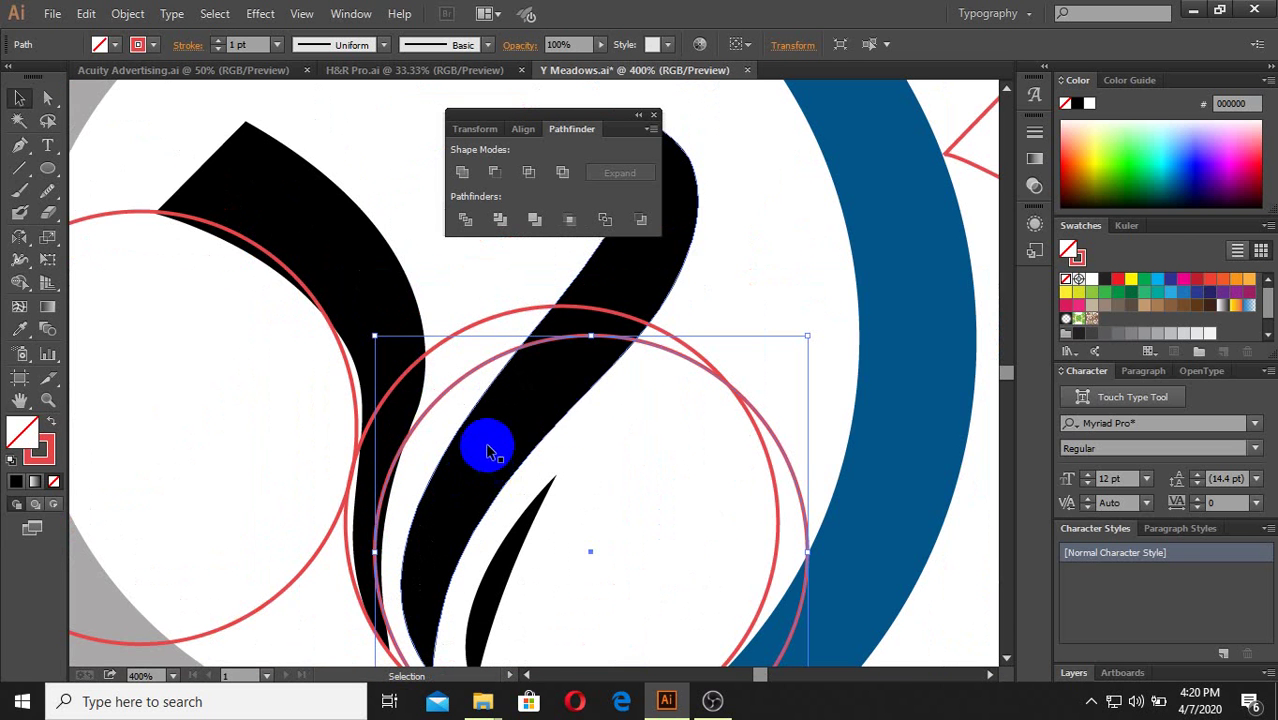
Step: Place a circle copy hugging the outer curve of the Y's left stroke
mouse_move(805, 600)
left_mouse_down()
mouse_move(433, 385)
mouse_move(405, 446)
left_mouse_up()
scroll(405, 448, "up", 2)
scroll(385, 470, "up", 2)
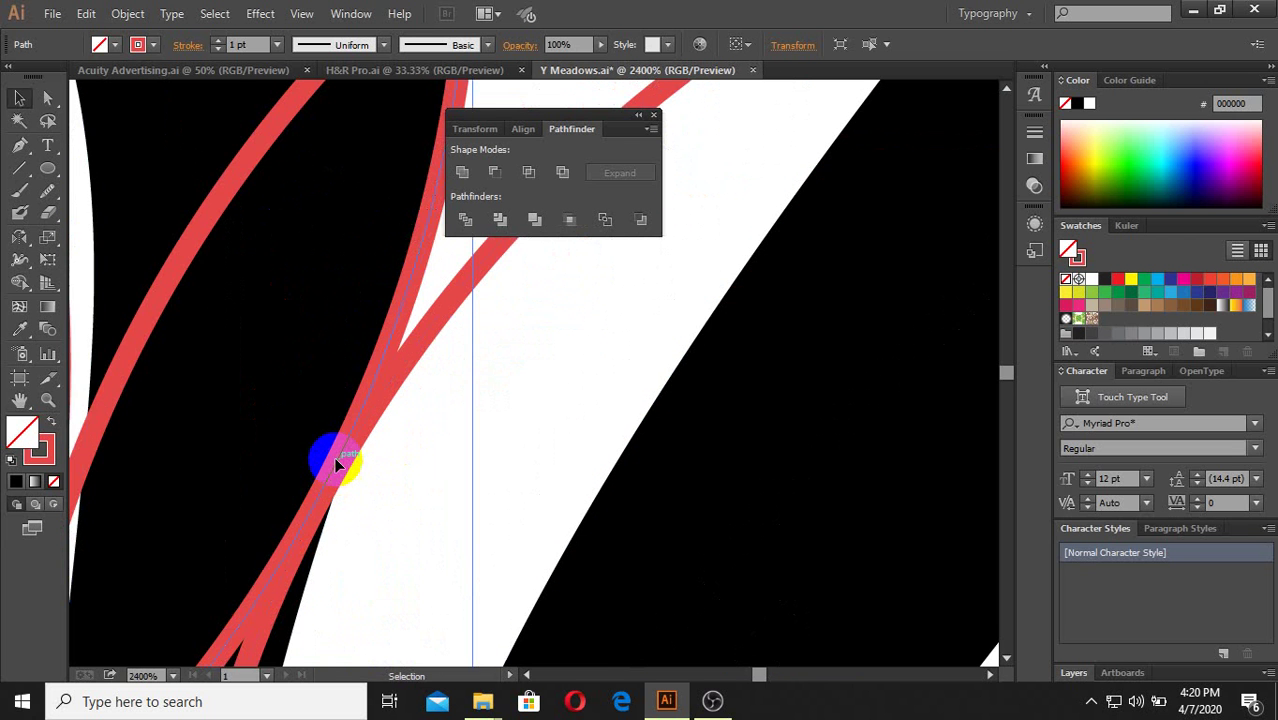
scroll(422, 513, "down", 2)
scroll(400, 300, "down", 1)
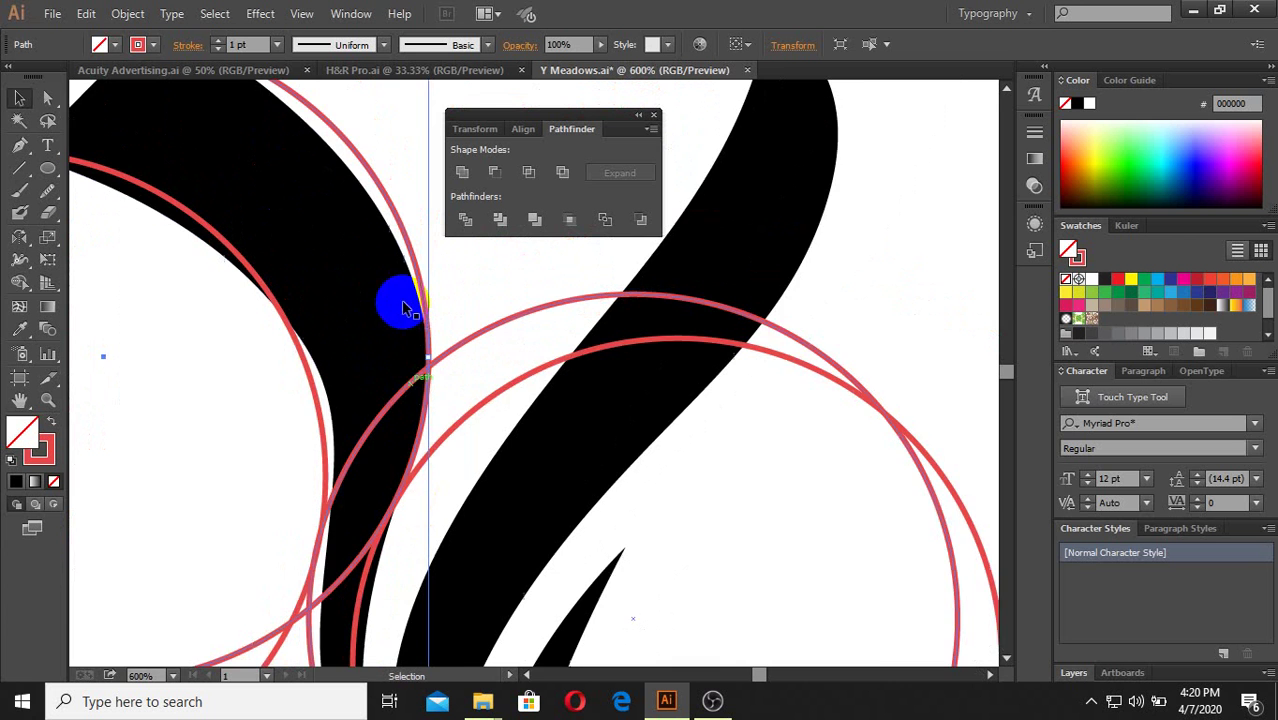
scroll(428, 368, "down", 1)
scroll(391, 320, "up", 1)
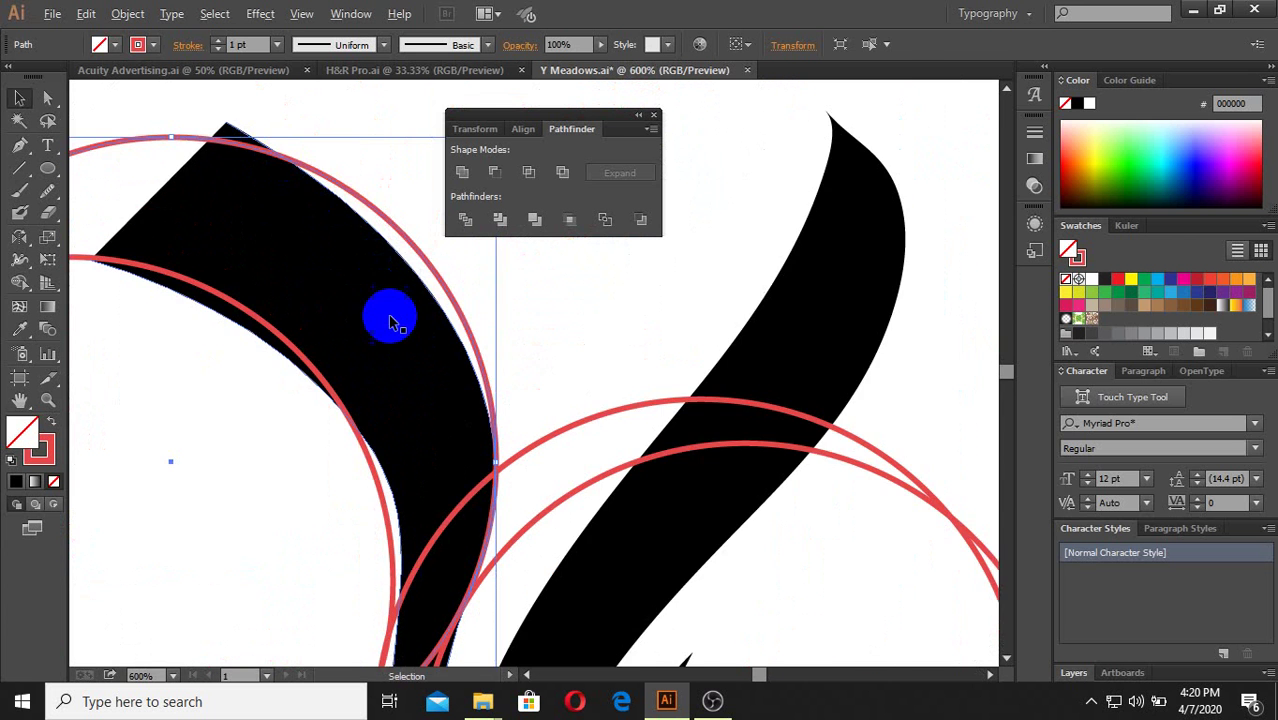
scroll(414, 362, "down", 2)
scroll(414, 428, "down", 1)
scroll(413, 462, "up", 1)
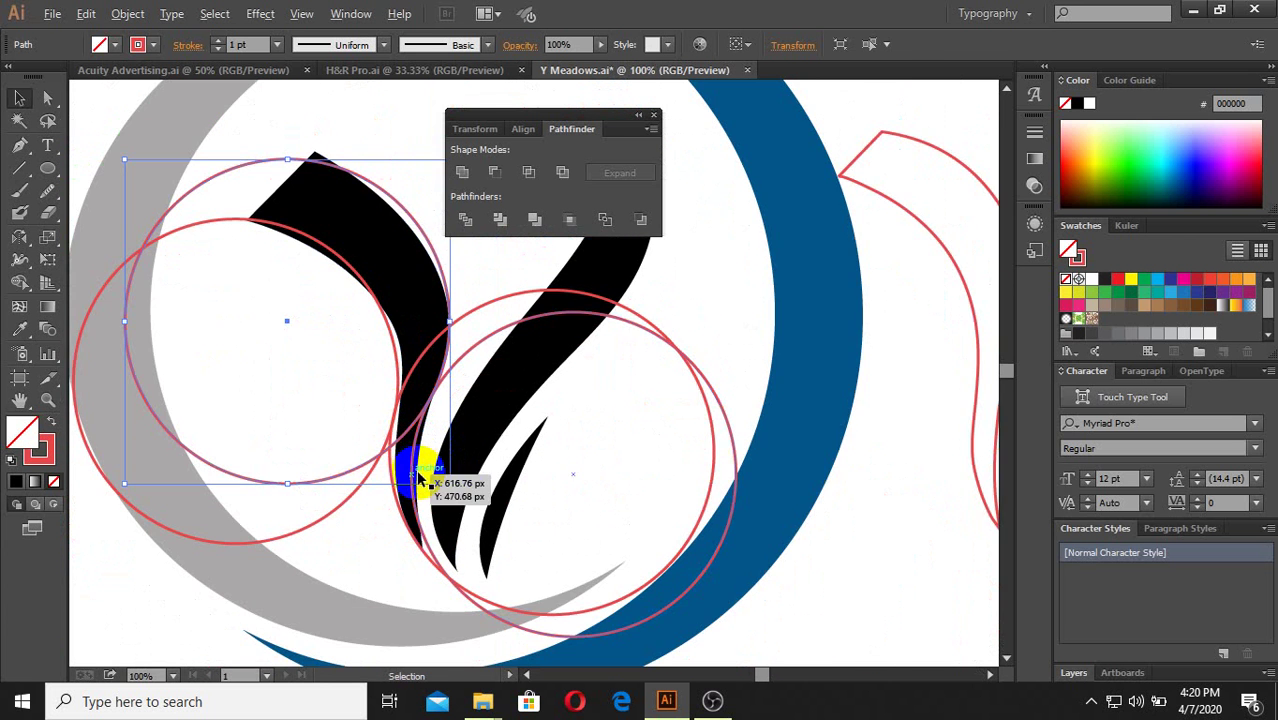
scroll(420, 455, "down", 3)
Step: Place a copy of the four guide circles beside the logo and split it with Pathfinder Divide
left_click(493, 467, "shift")
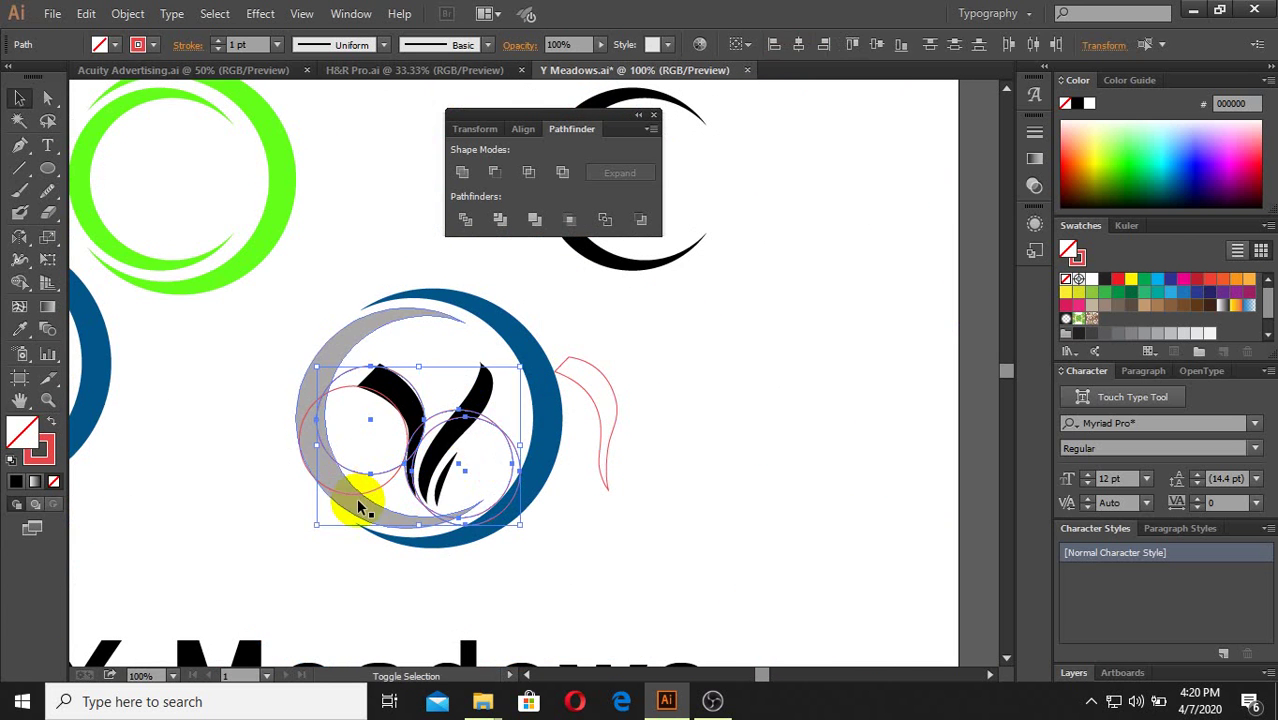
mouse_move(388, 492)
left_mouse_down()
mouse_move(373, 480)
mouse_move(616, 531)
left_mouse_up()
scroll(380, 462, "down", 1)
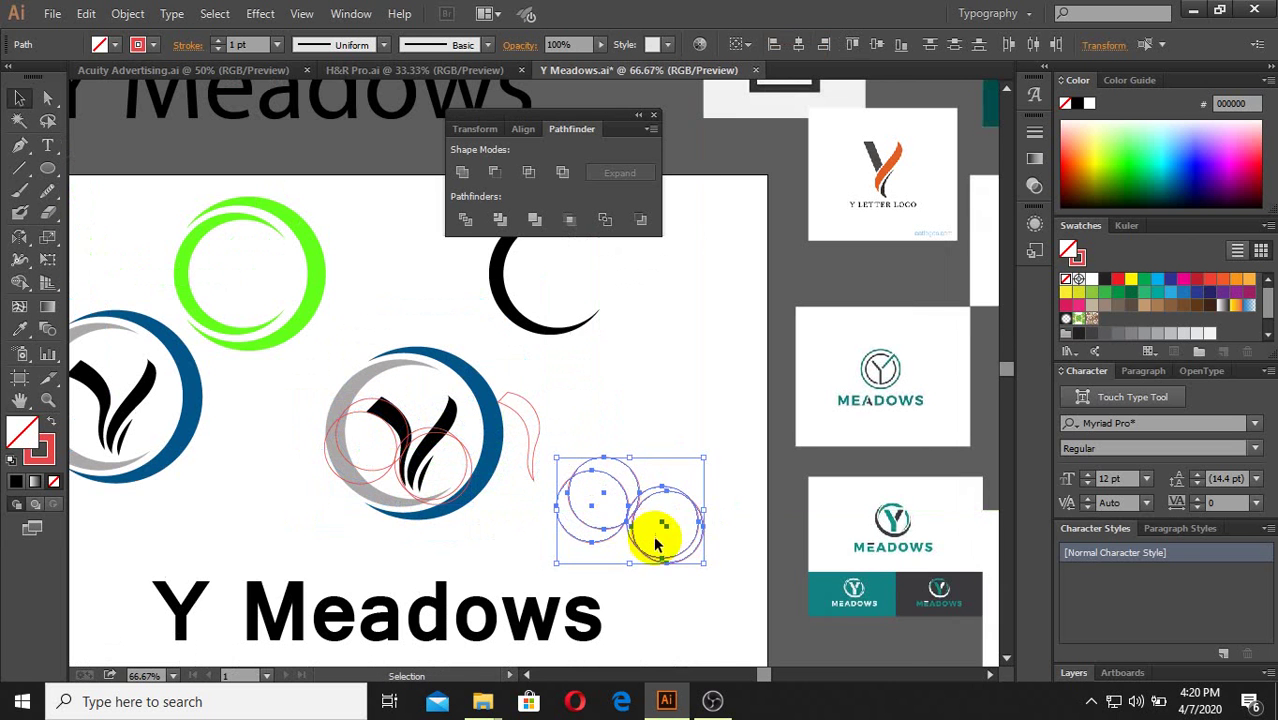
scroll(650, 540, "up", 2)
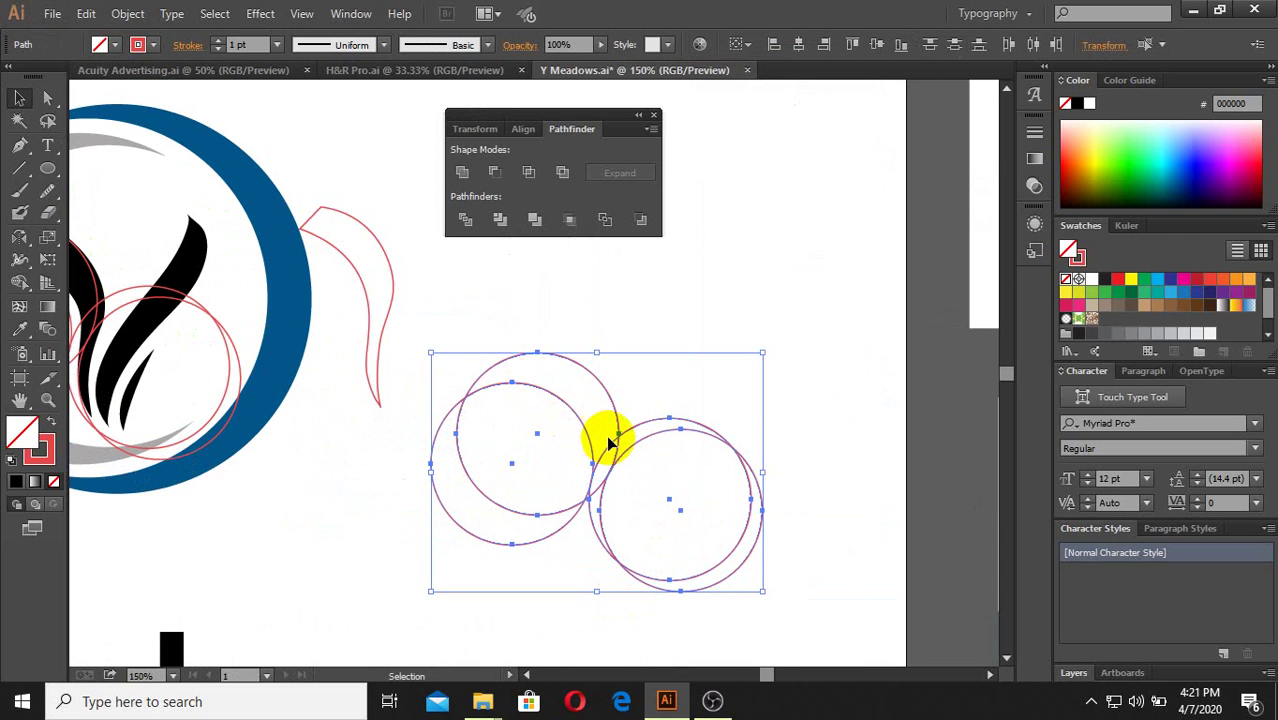
left_click(476, 245)
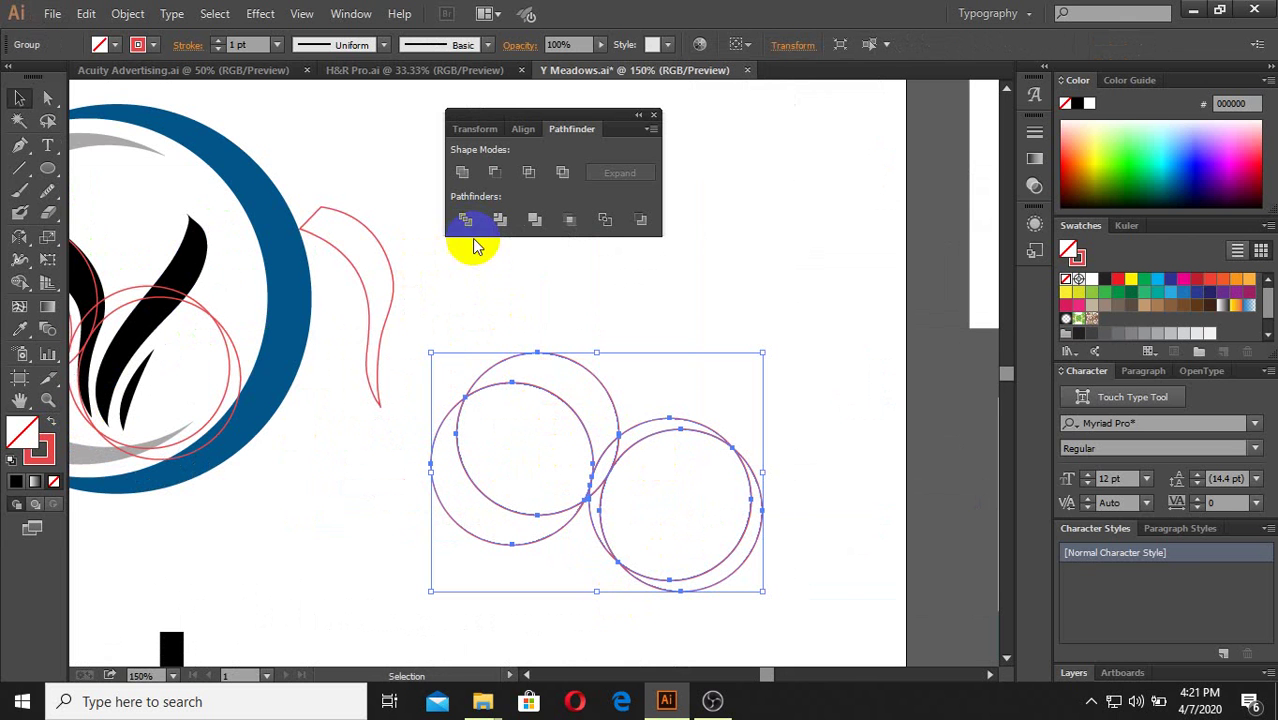
Step: Fill the divided pieces with the ring's dark blue 025588 using the Eyedropper
left_click(26, 332)
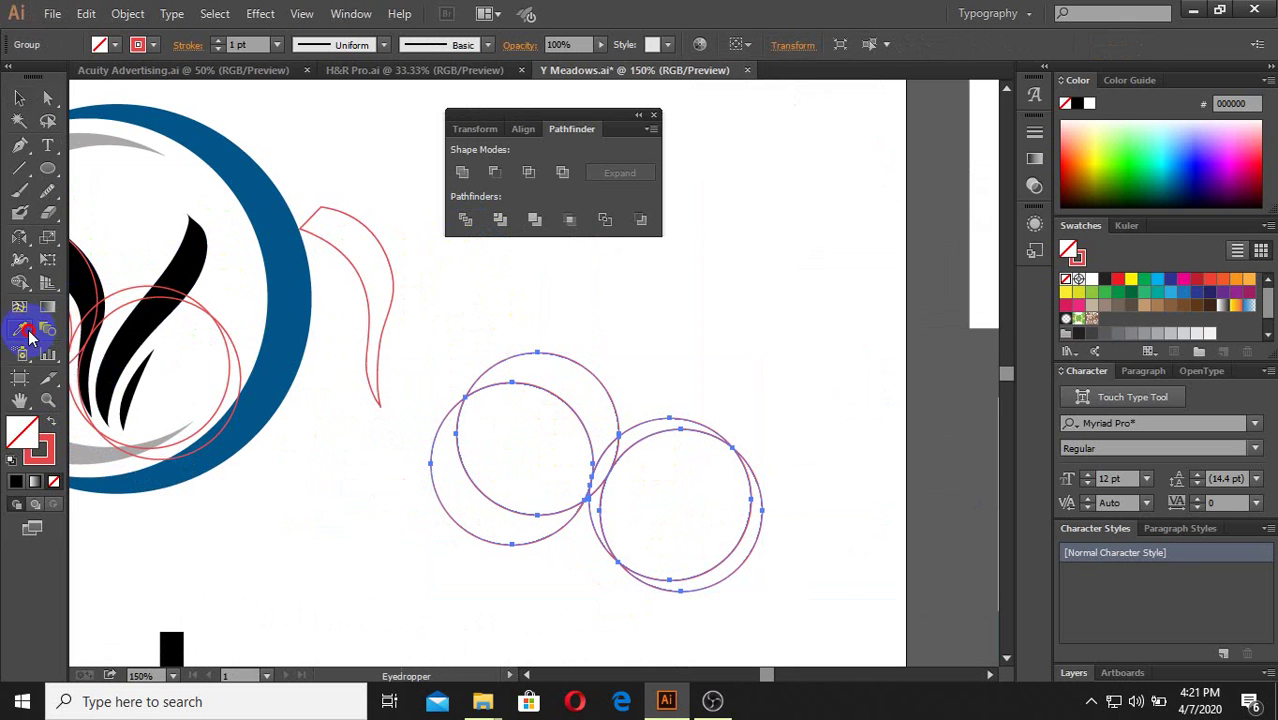
left_click(298, 299)
left_click(19, 97)
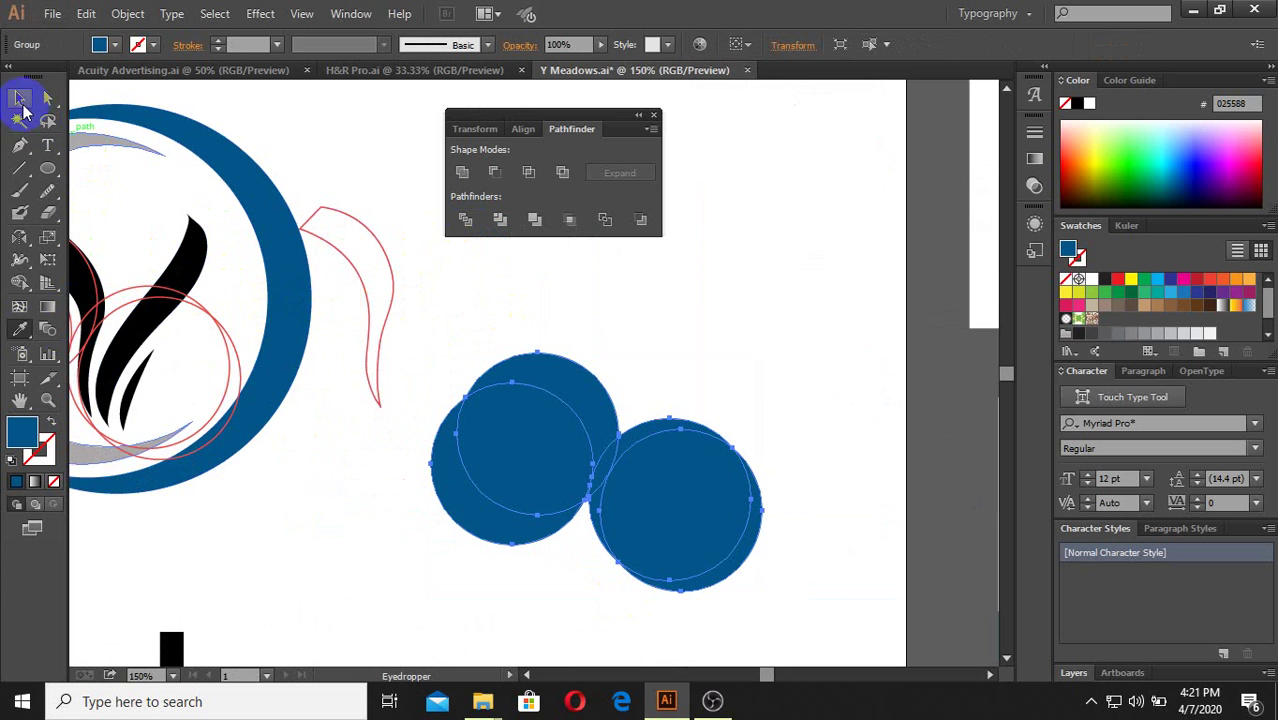
left_click(685, 424)
left_click(641, 345)
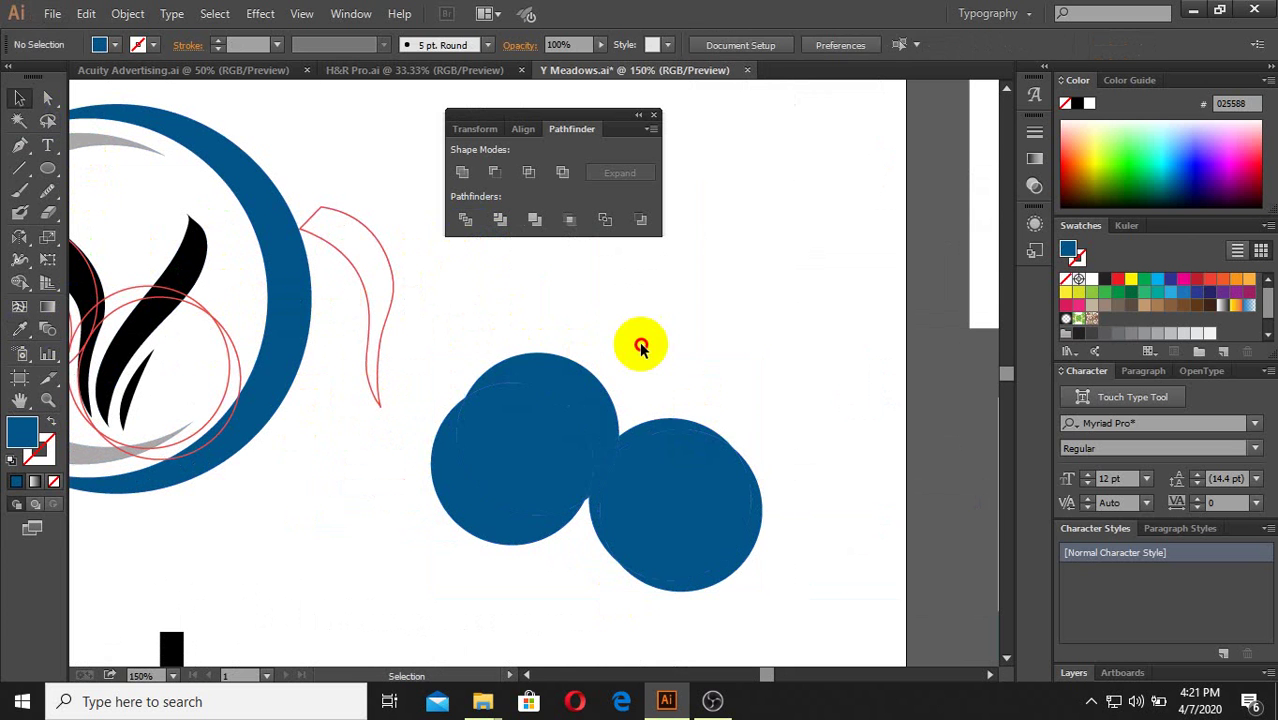
Step: Ungroup the divided blue circle pieces and deselect them
left_click(549, 407)
right_click(553, 433)
left_click(598, 531)
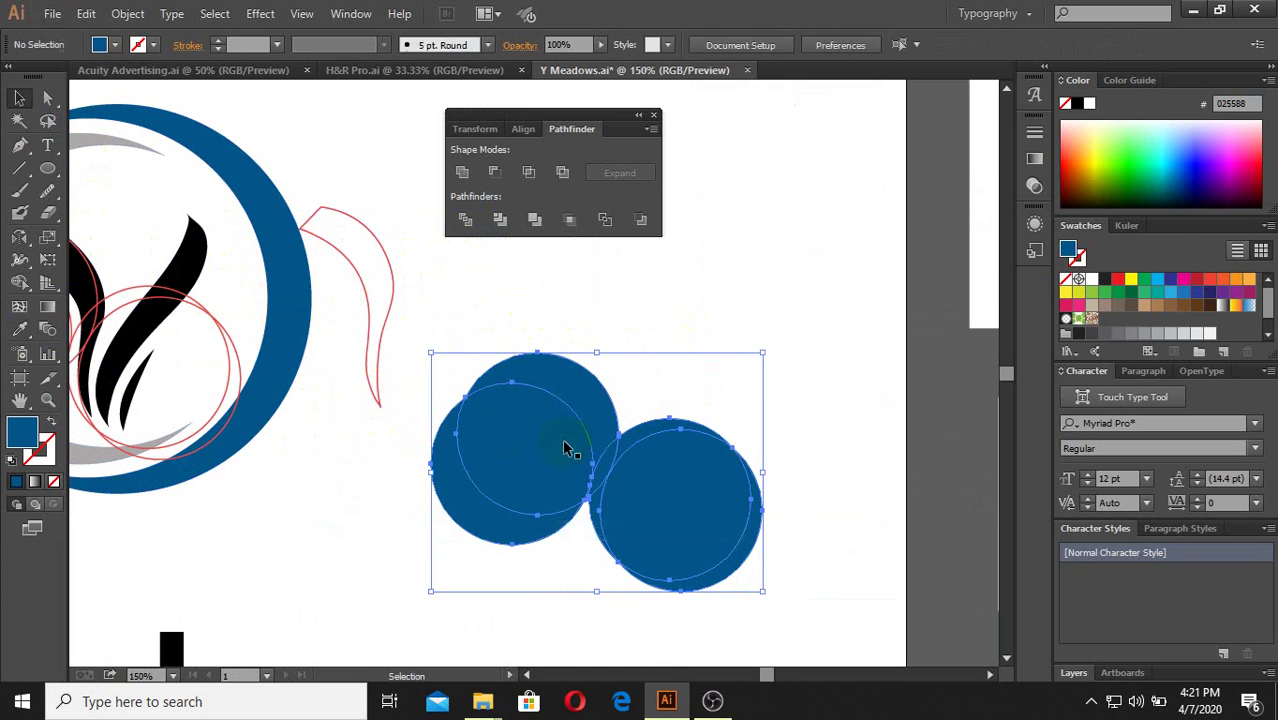
left_click(565, 450)
left_click(671, 345)
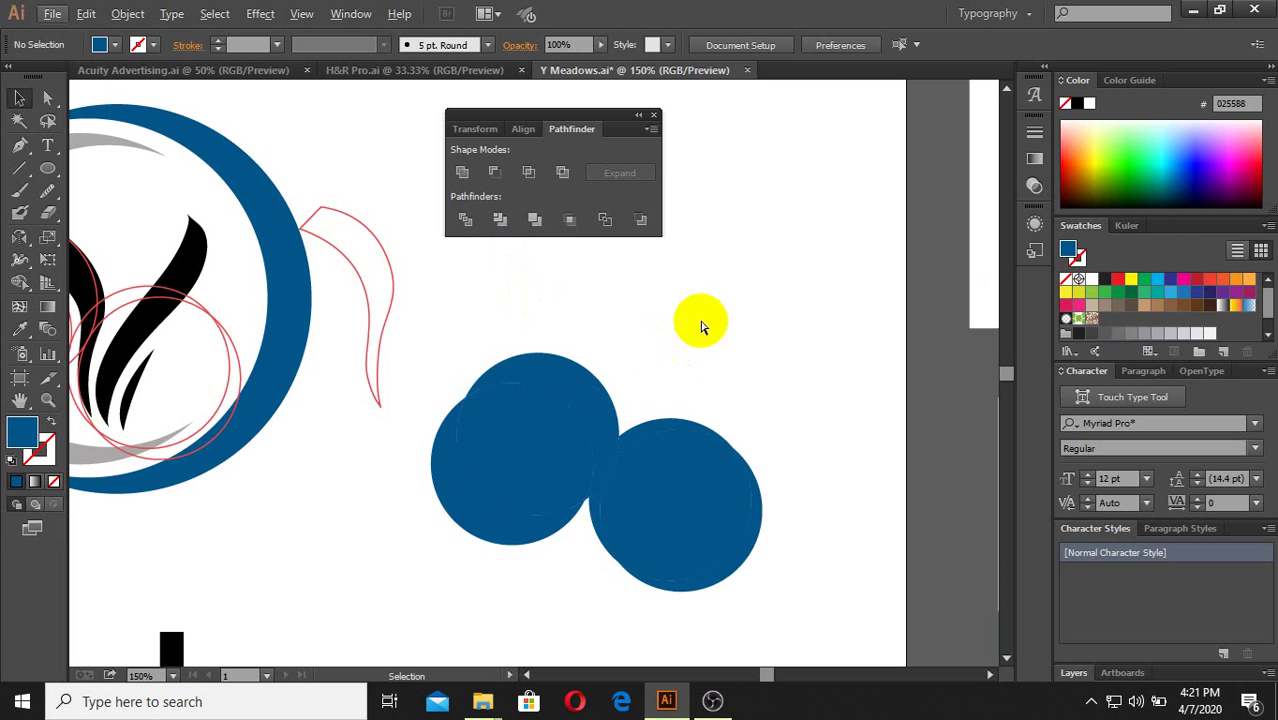
Step: Undo the blue fill and the Divide, then ungroup the circles
key("ctrl+a")
key("shift+x")
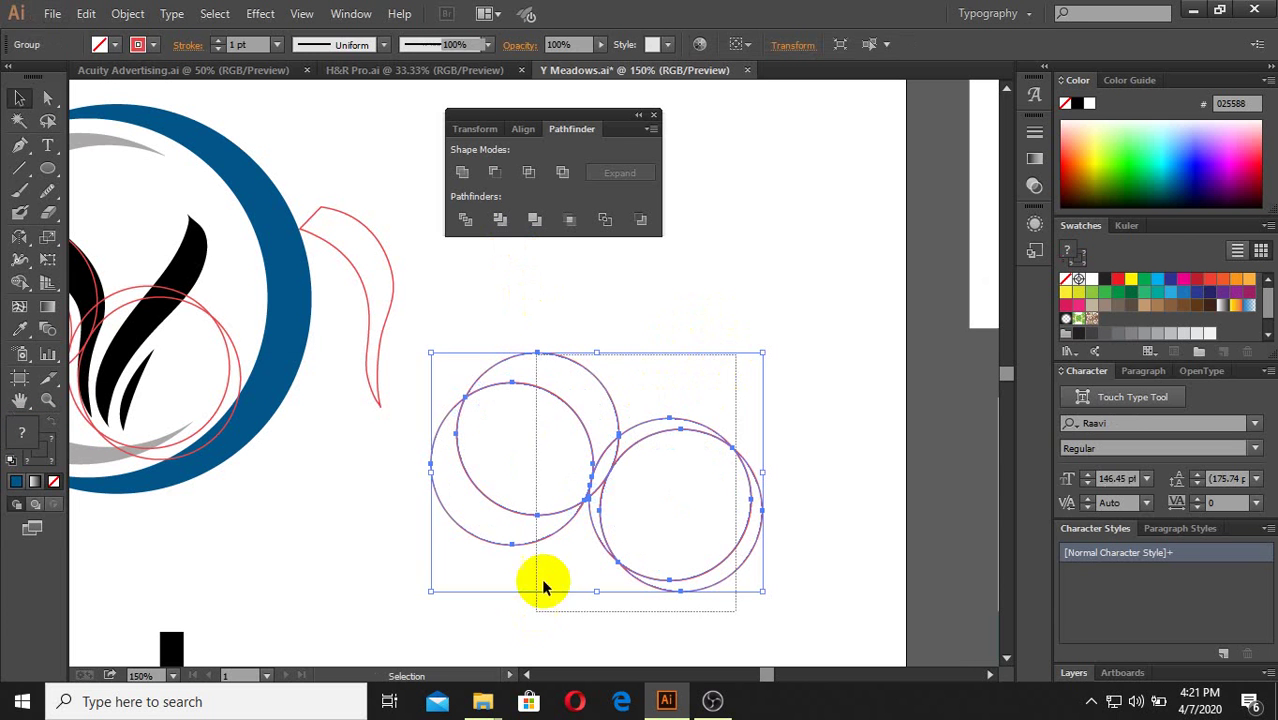
scroll(633, 466, "up", 1)
left_click(645, 352)
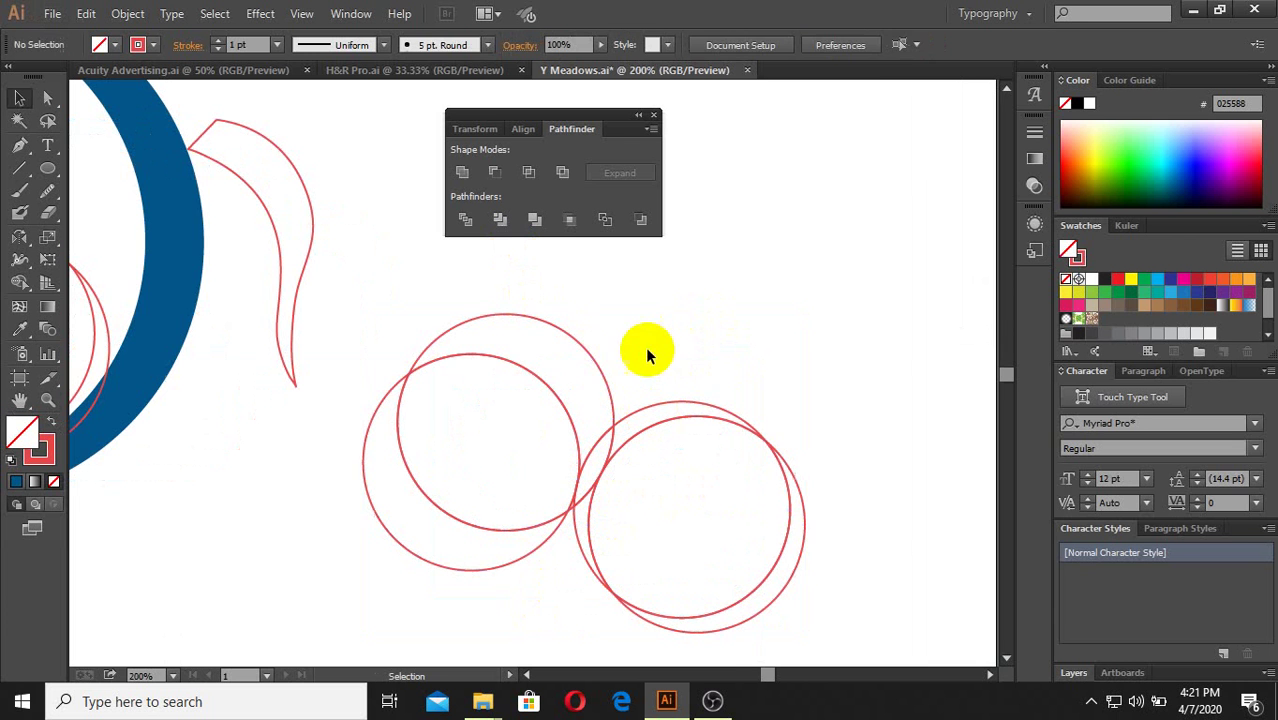
left_click(590, 382)
right_click(610, 358)
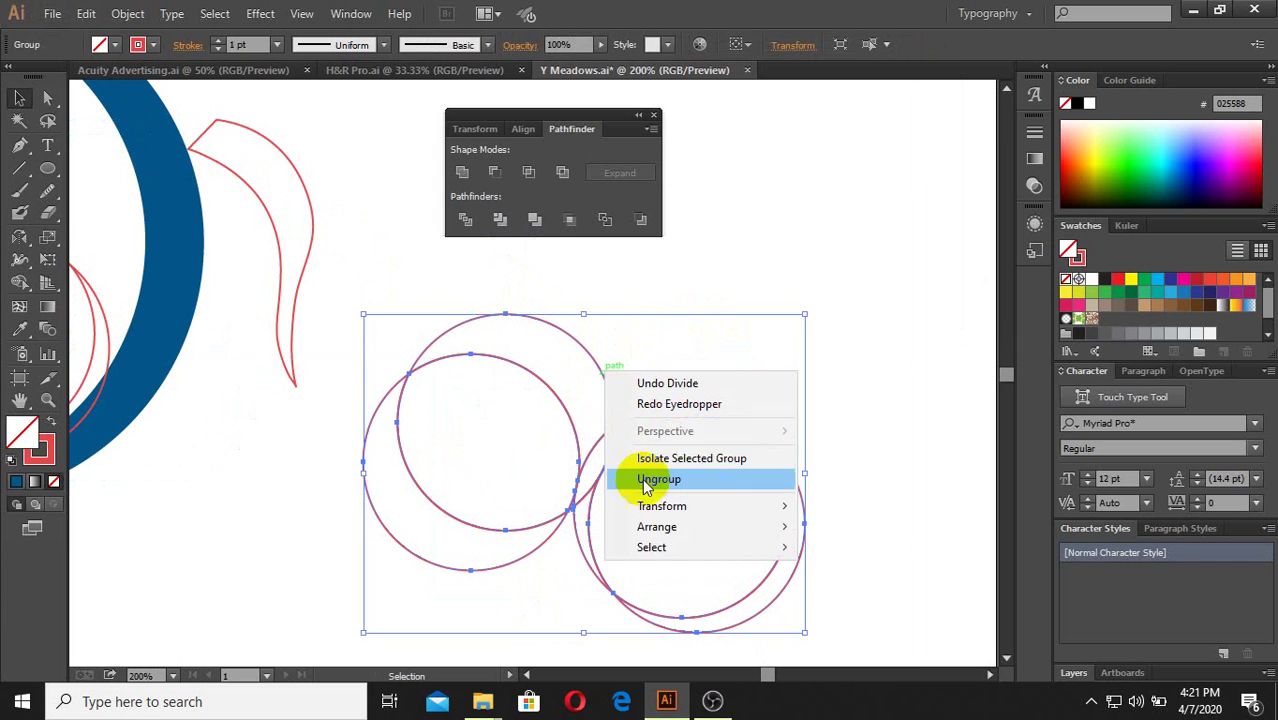
left_click(650, 479)
Step: Delete the copied set of circles beside the logo
left_click_drag(633, 322, 567, 375)
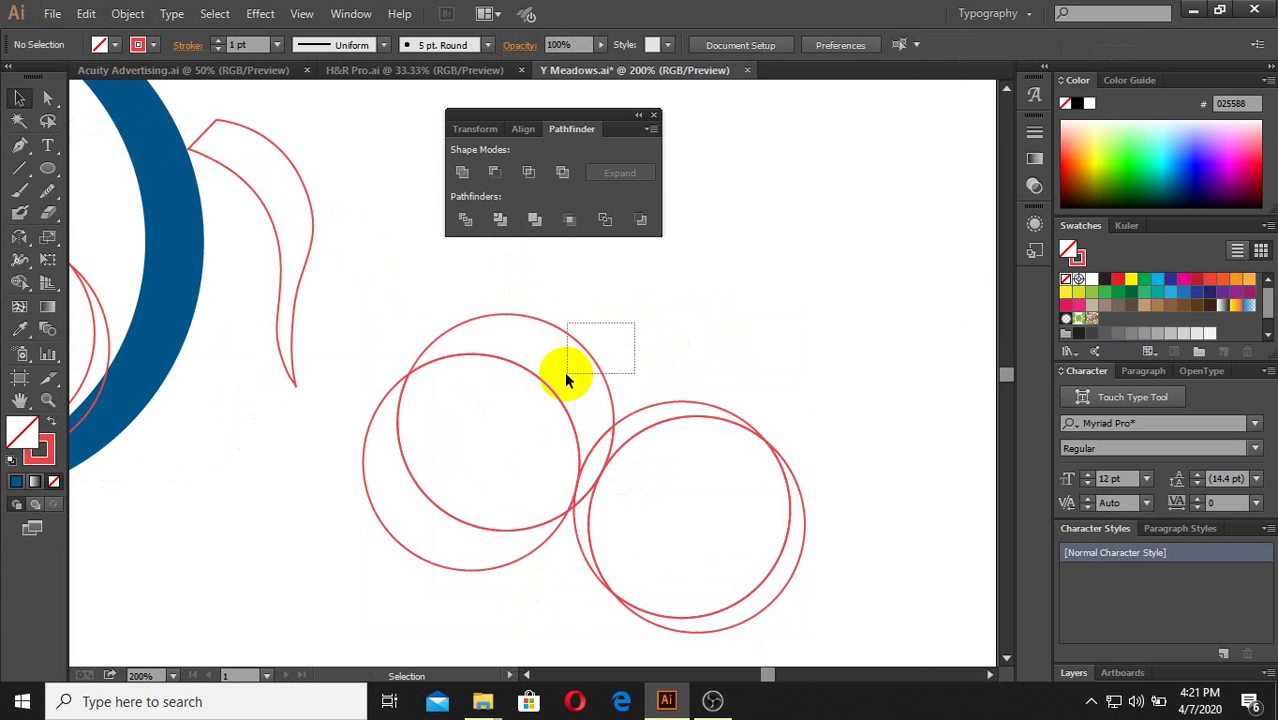
key("a")
left_click(655, 327)
key("ctrl+a")
key("Delete")
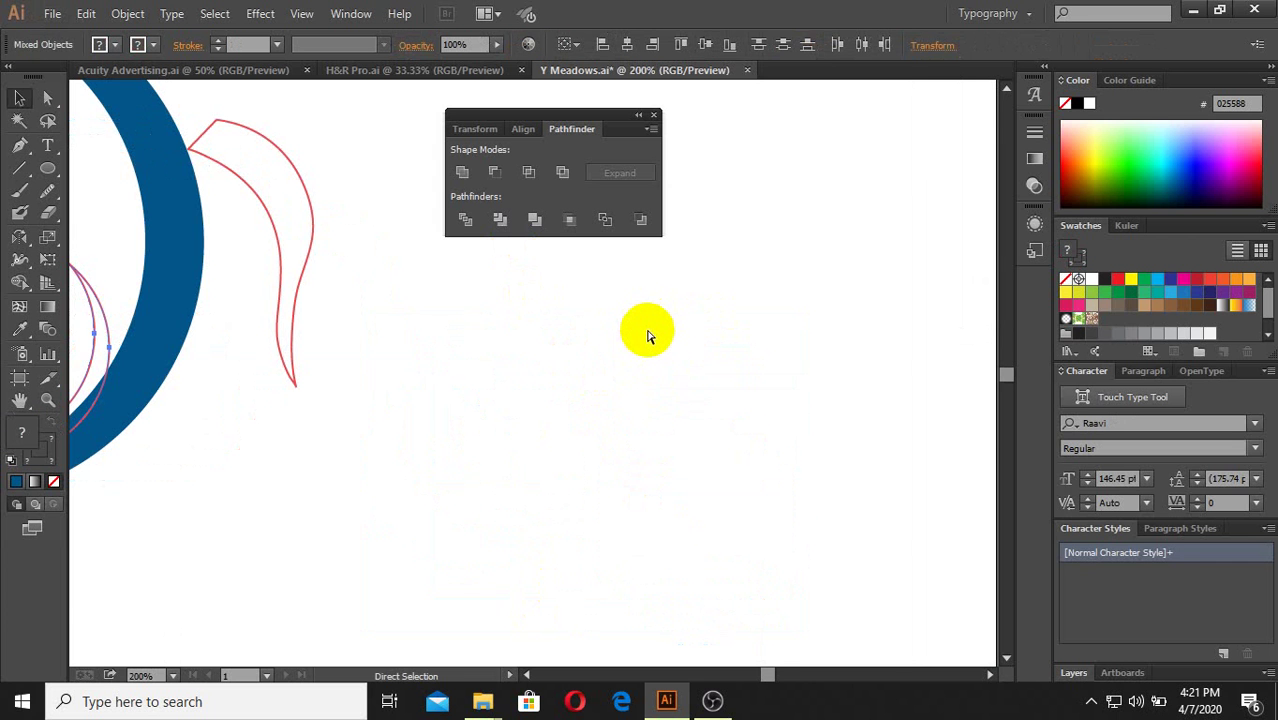
Step: Undo a stray copy drag, then zoom in and select the logo's four guide circles
mouse_move(338, 309)
left_mouse_down()
mouse_move(670, 413)
mouse_move(642, 414)
left_mouse_up()
key("ctrl+z")
left_click(408, 523)
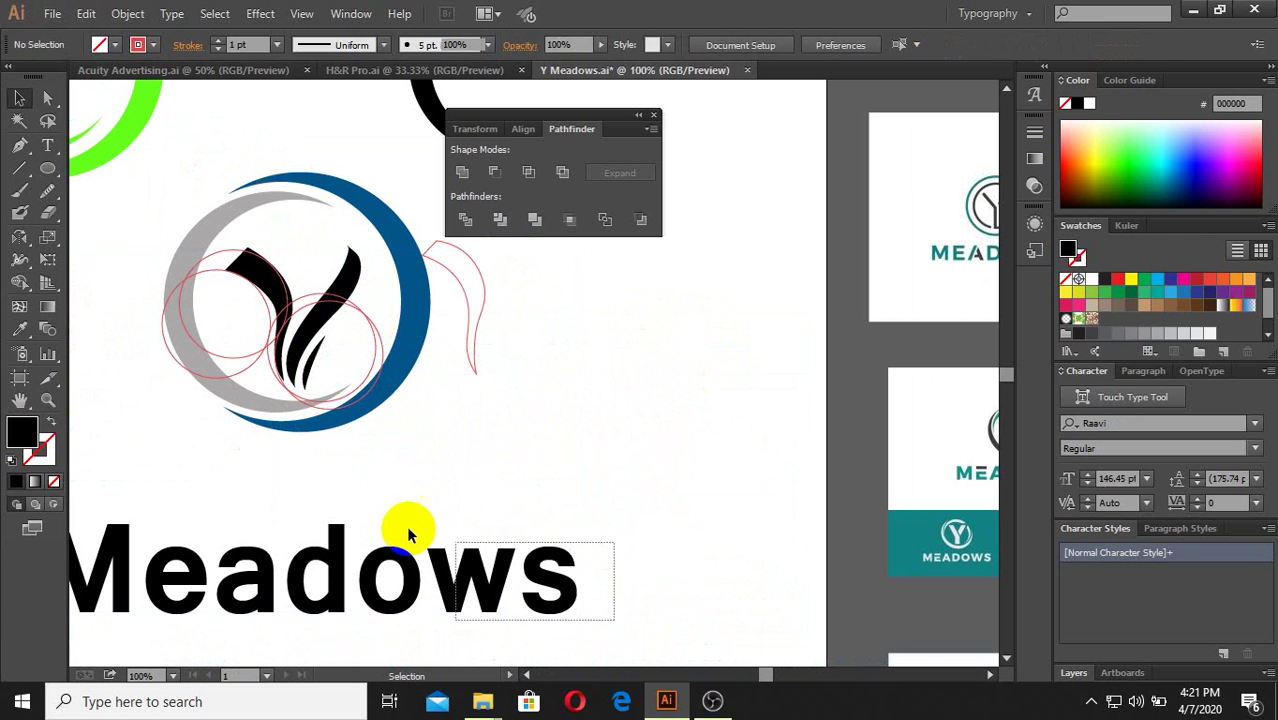
left_click(375, 353)
key("ctrl+plus")
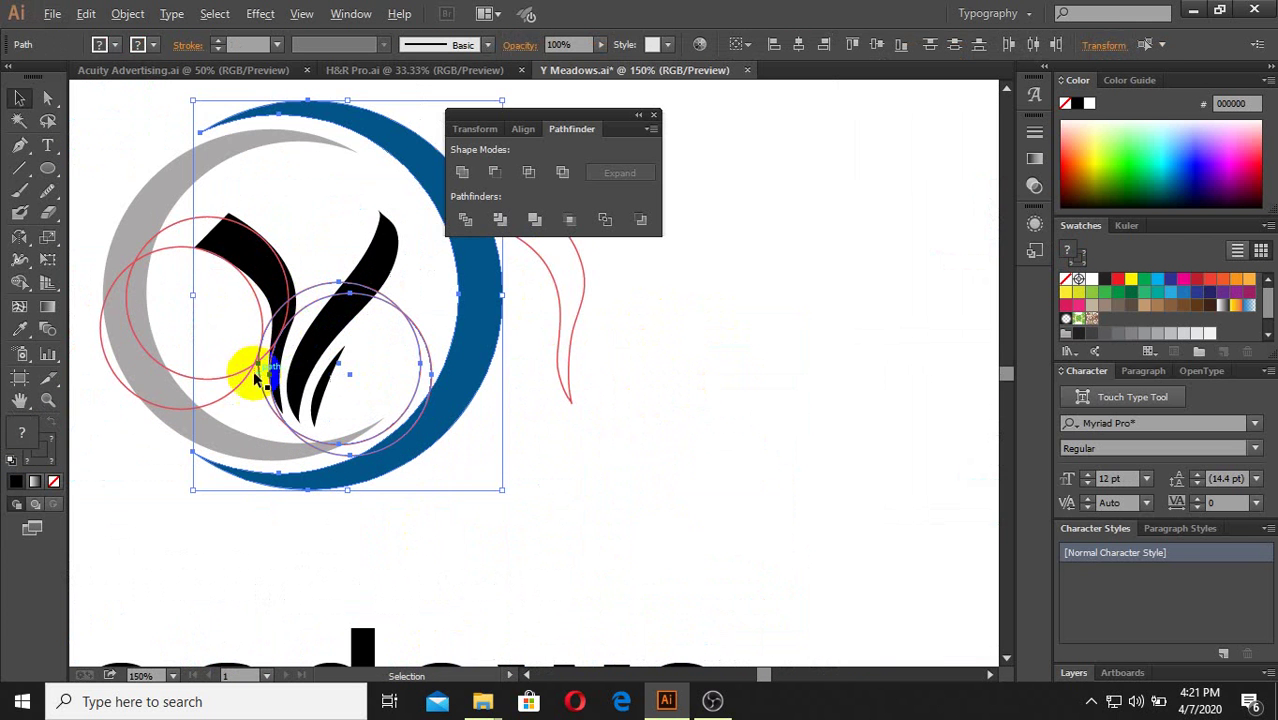
left_click(375, 365)
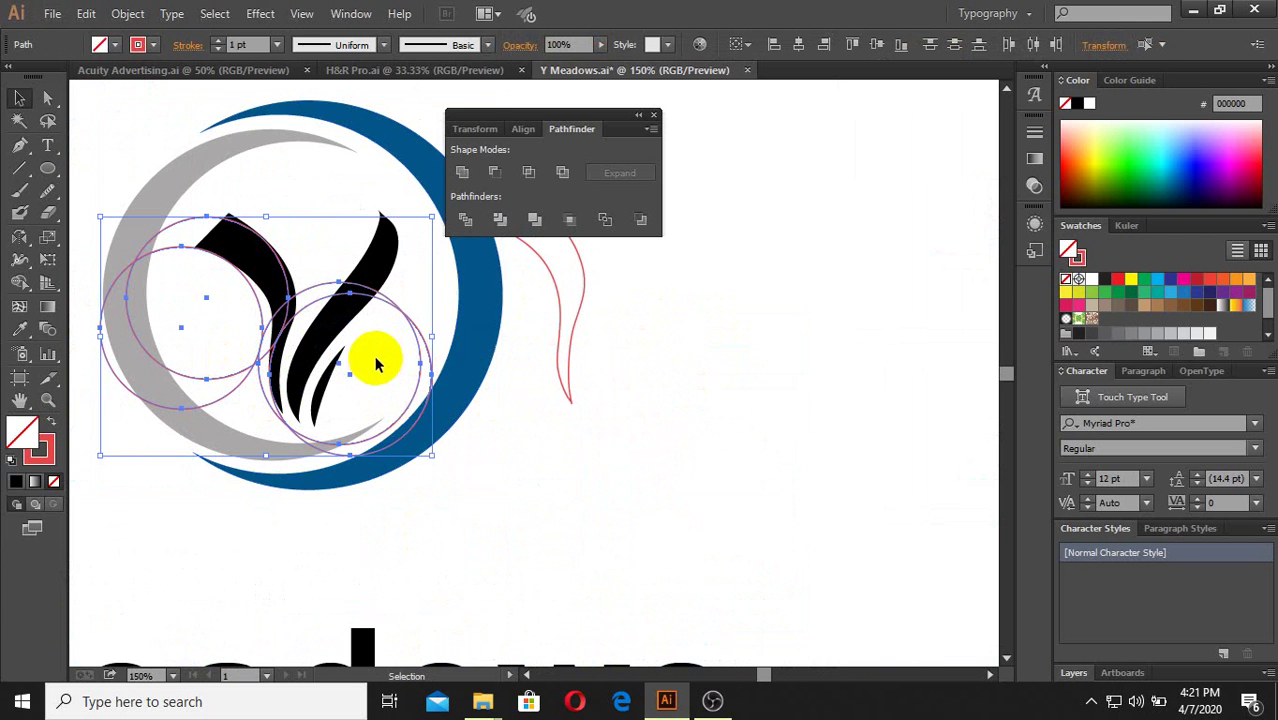
left_click_drag(415, 334, 893, 463)
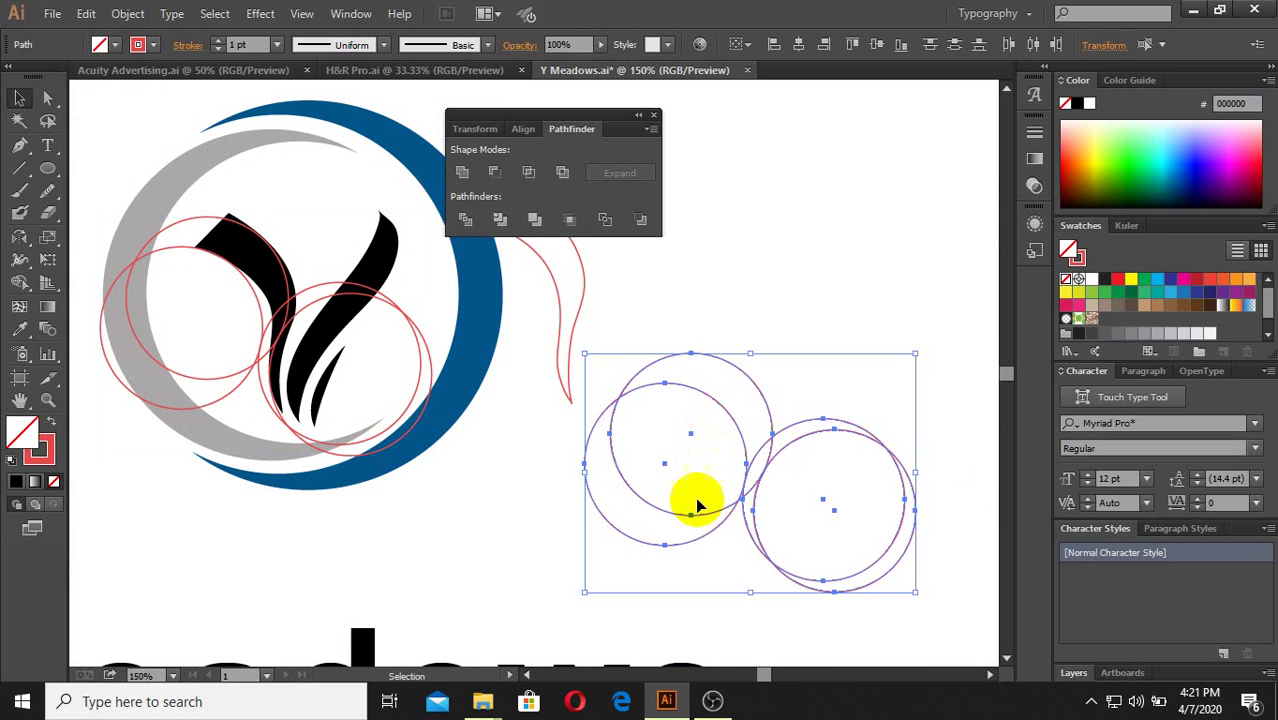
left_click_drag(634, 515, 445, 487)
left_click(634, 410)
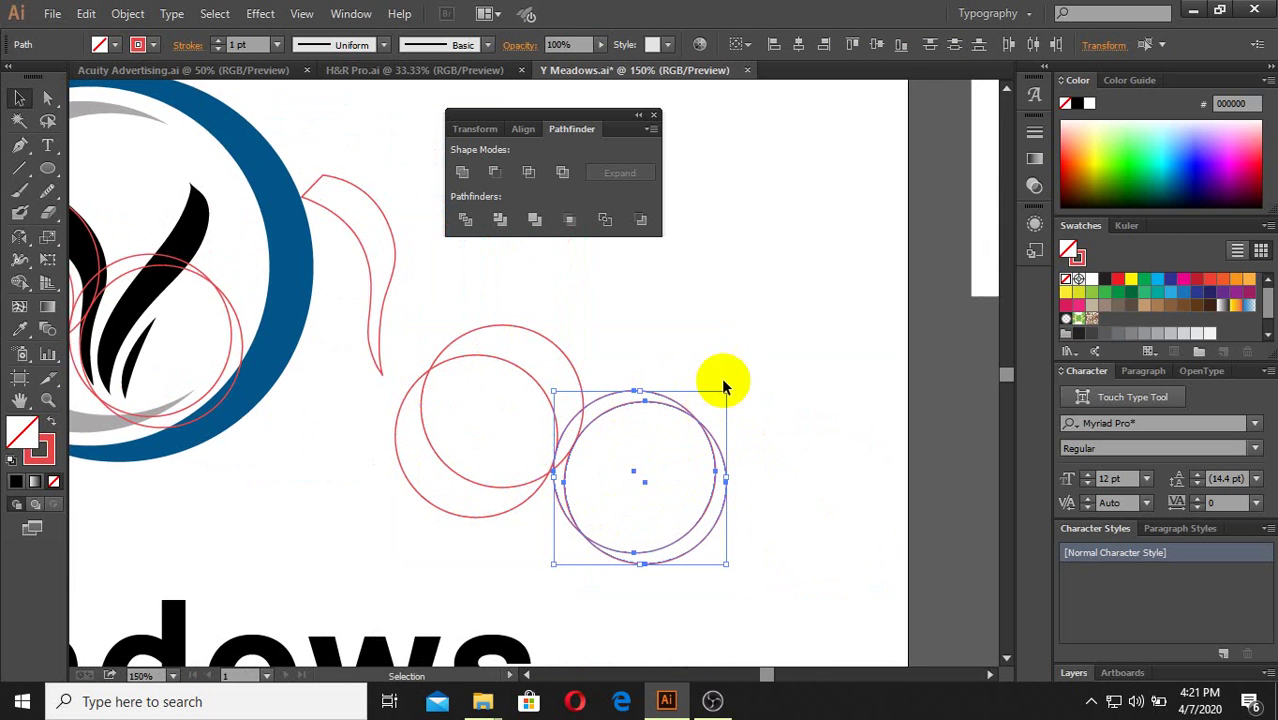
left_click_drag(740, 345, 513, 500)
left_click_drag(585, 421, 621, 427)
left_click(680, 341)
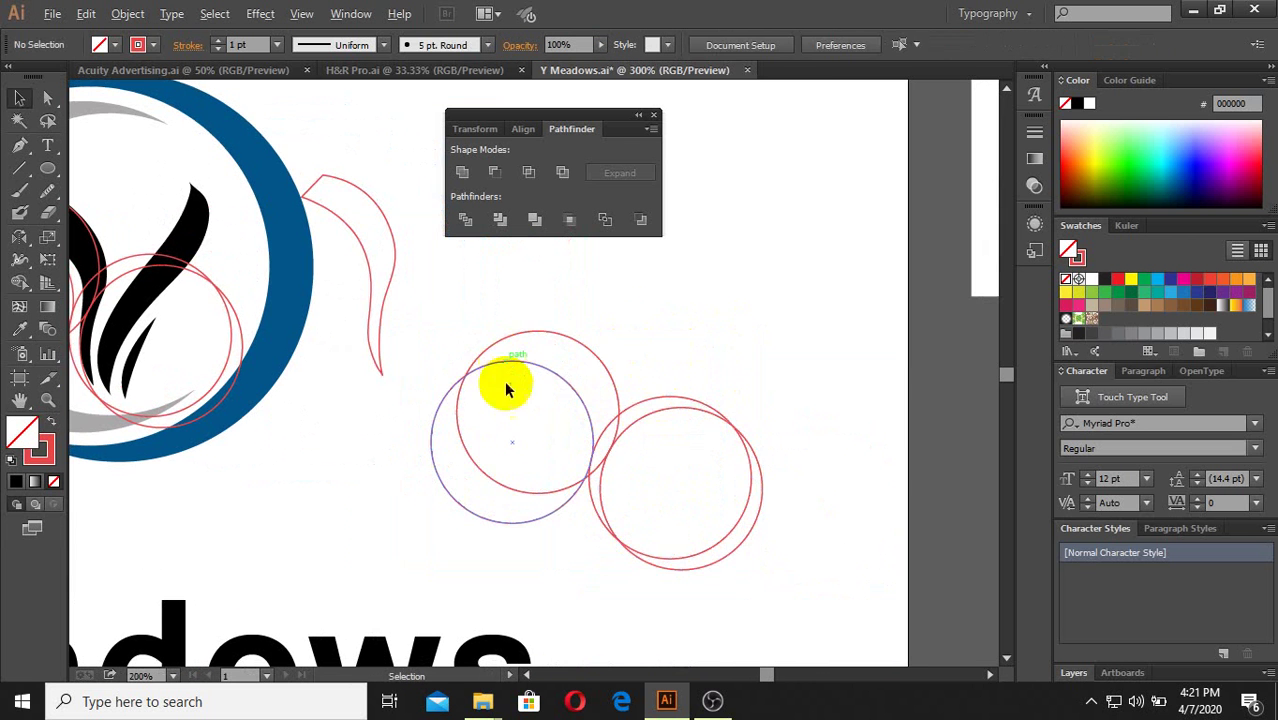
scroll(499, 379, "up", 2, "alt")
left_click_drag(438, 459, 398, 539)
left_click(19, 329)
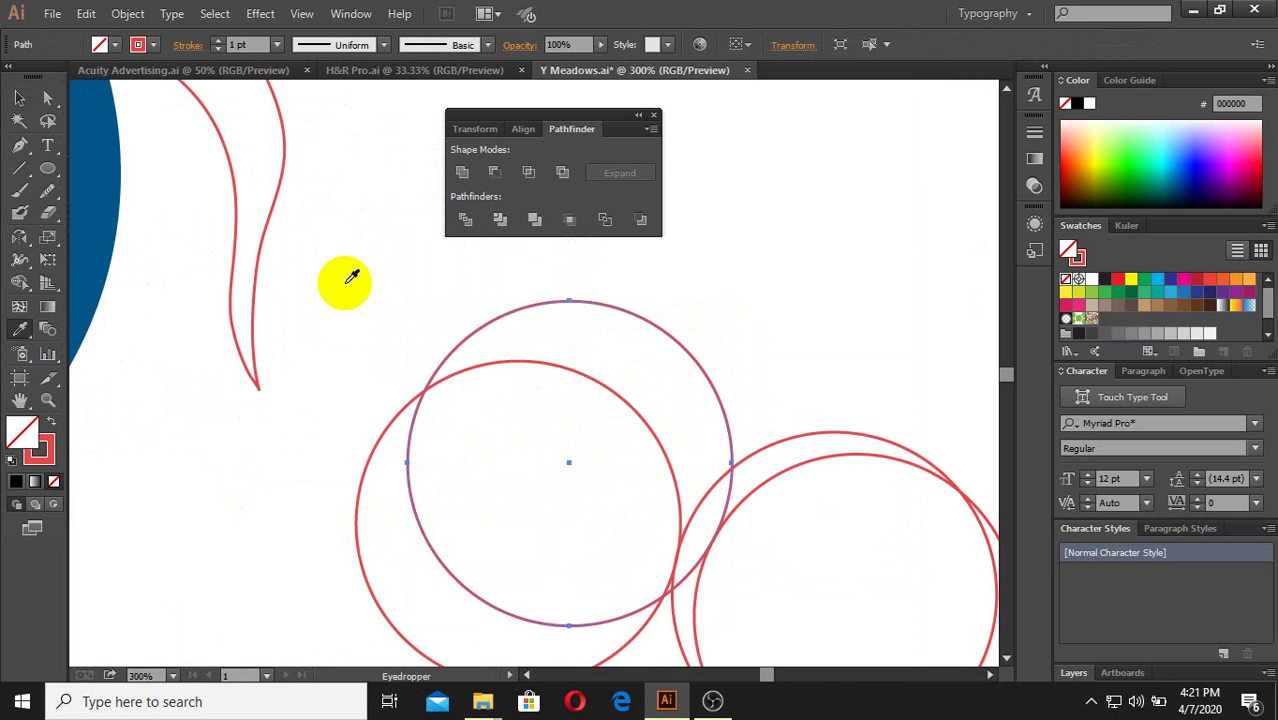
left_click(1102, 179)
left_click(19, 97)
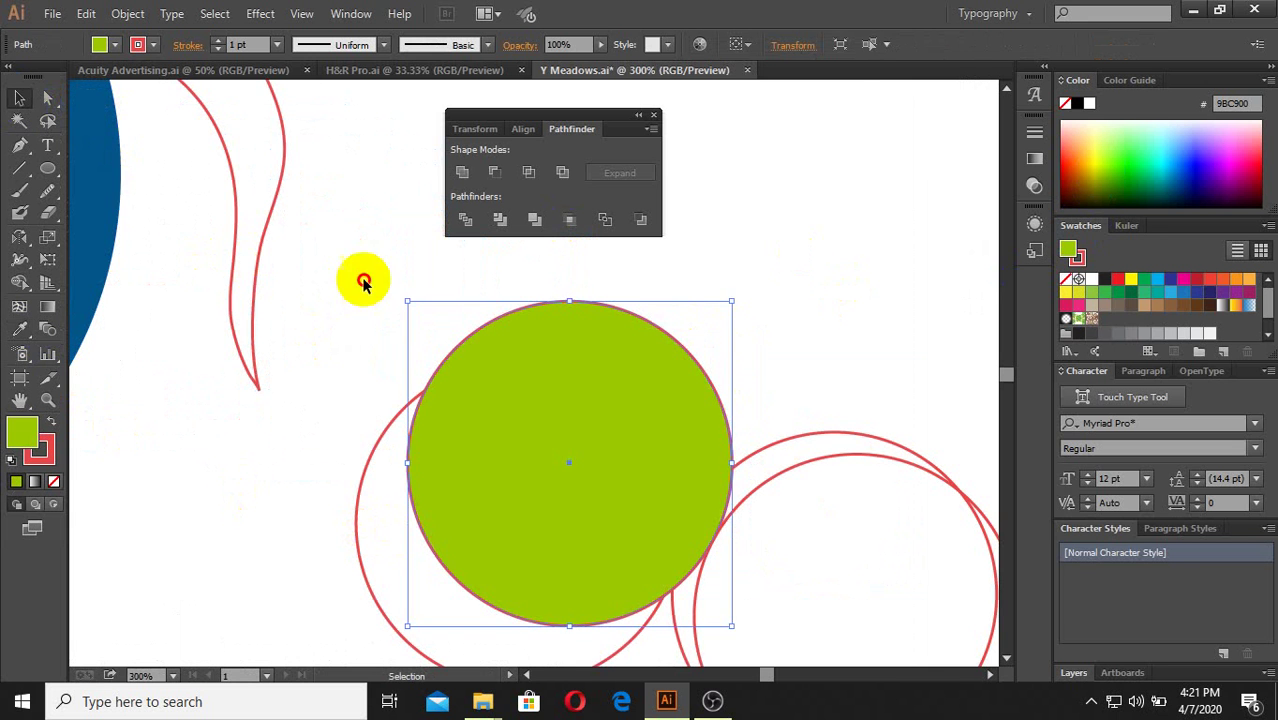
scroll(371, 456, "down", 1, "alt")
left_click_drag(375, 522, 335, 607)
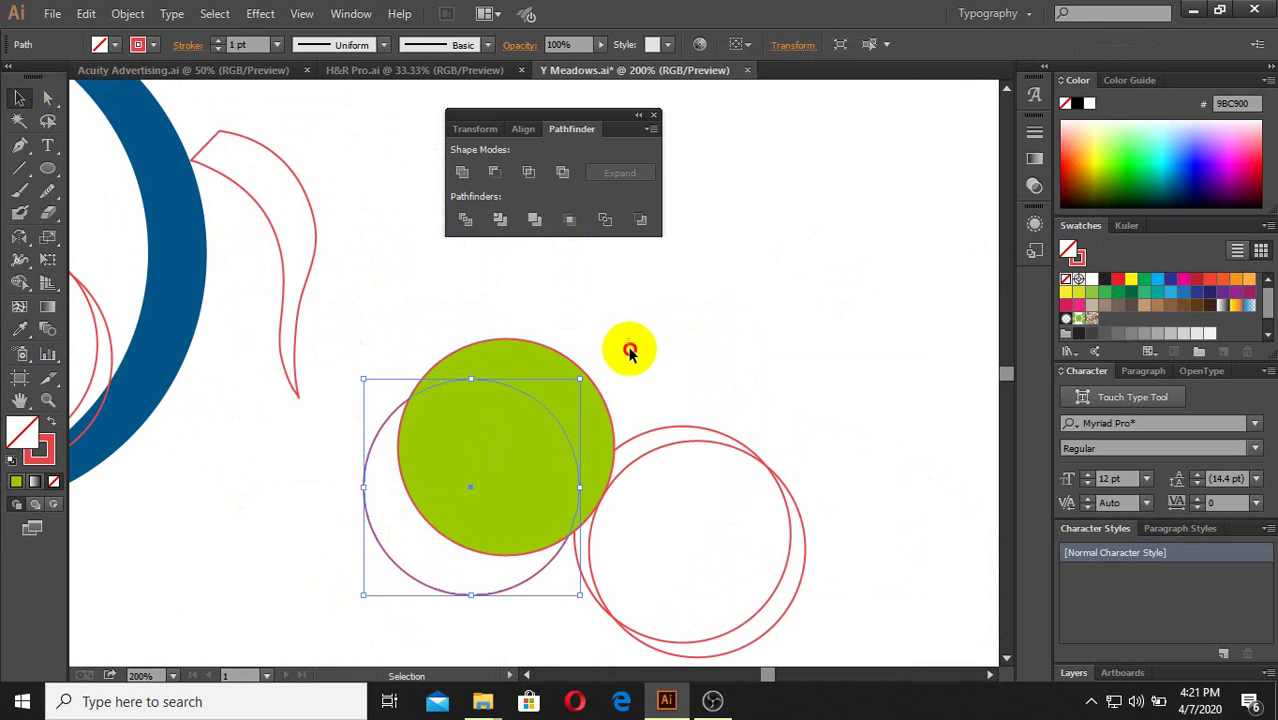
key("ctrl+z")
key("ctrl+z")
Step: Select the four copied circles and split them with Pathfinder Divide
scroll(648, 448, "up", 1)
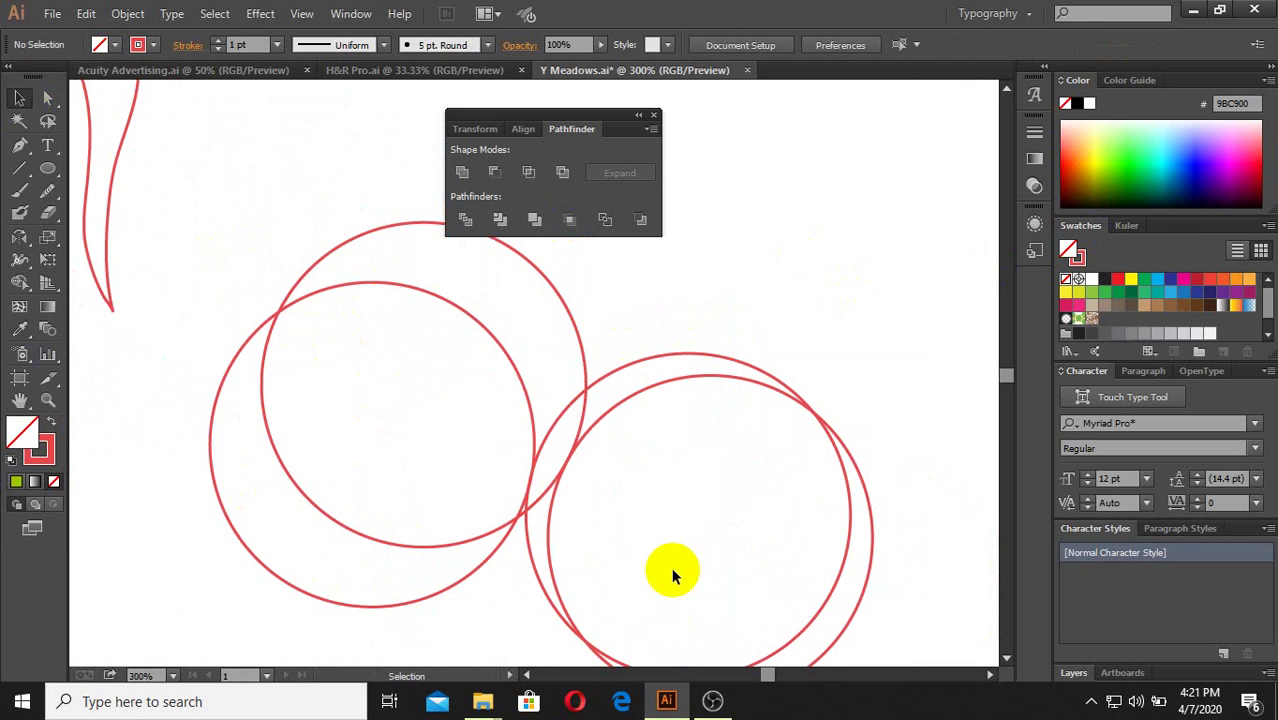
mouse_move(672, 555)
left_mouse_down()
mouse_move(528, 385)
mouse_move(556, 502)
mouse_move(480, 455)
left_mouse_up()
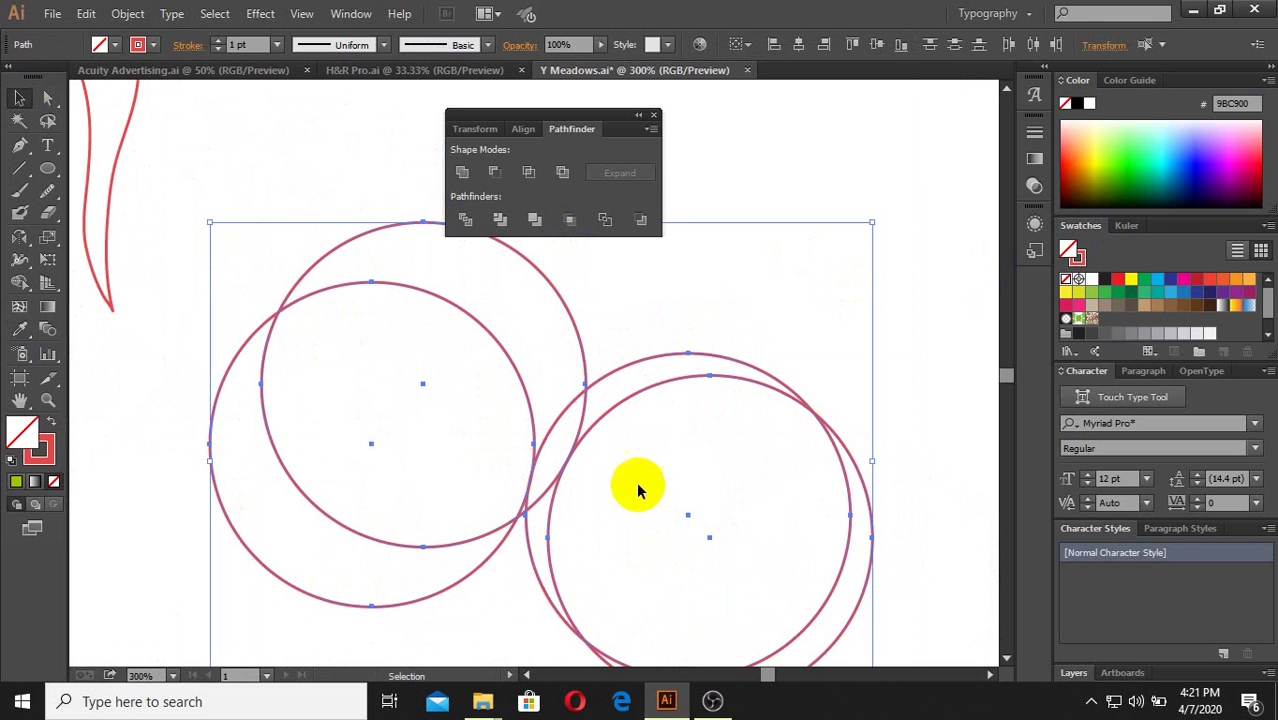
left_click(466, 222)
left_click(484, 357)
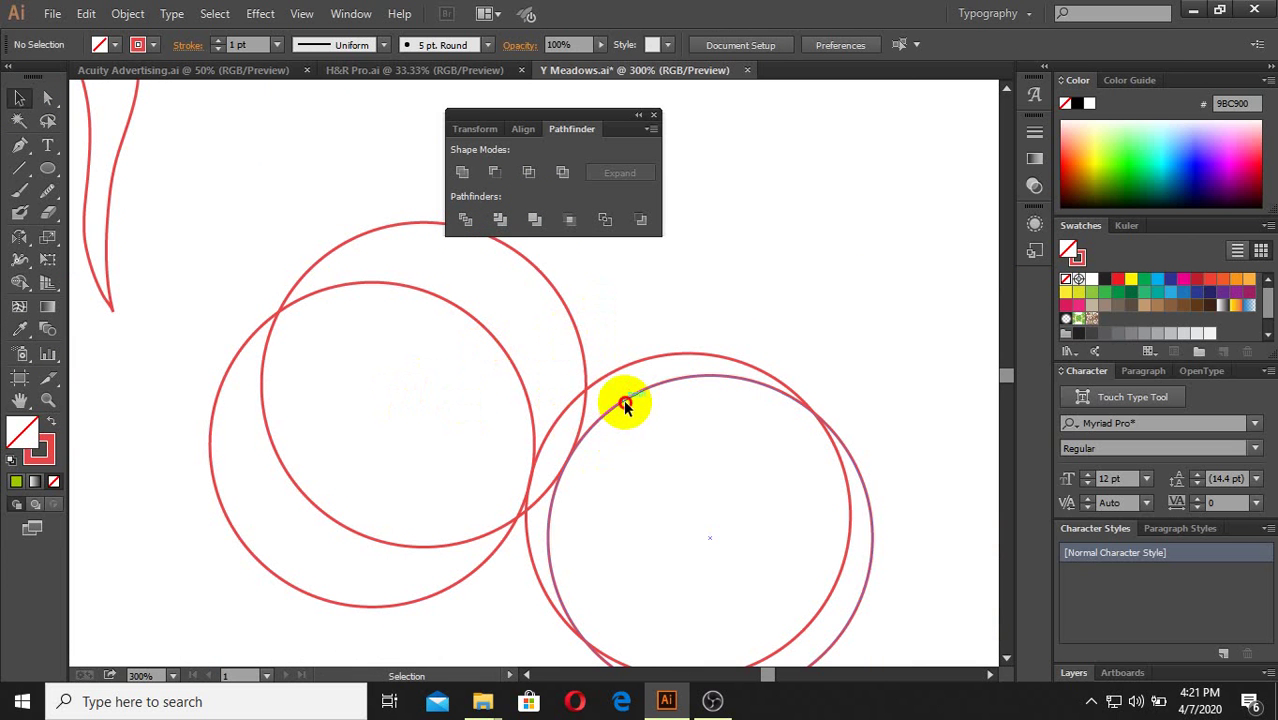
Step: Duplicate the lower-right circle up and left, above the other circles
left_click_drag(623, 405, 463, 250)
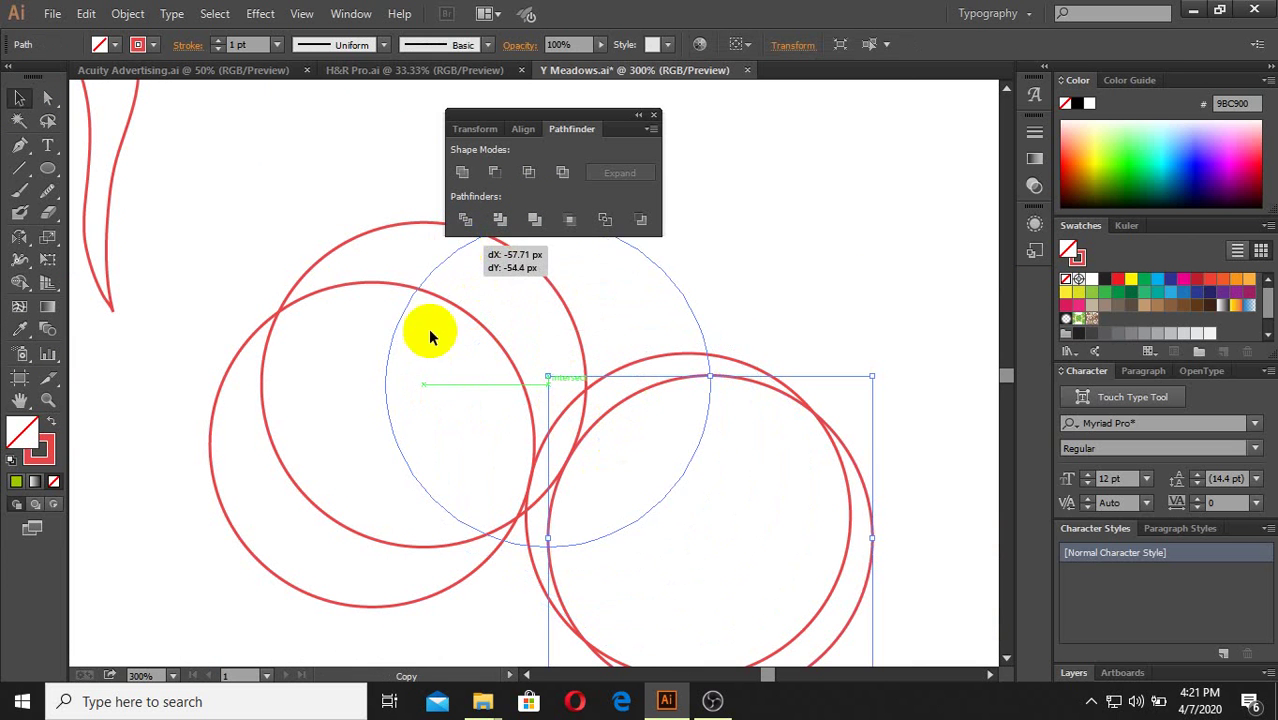
left_click_drag(430, 333, 442, 528)
scroll(456, 414, "up", 1)
scroll(462, 408, "up", 1)
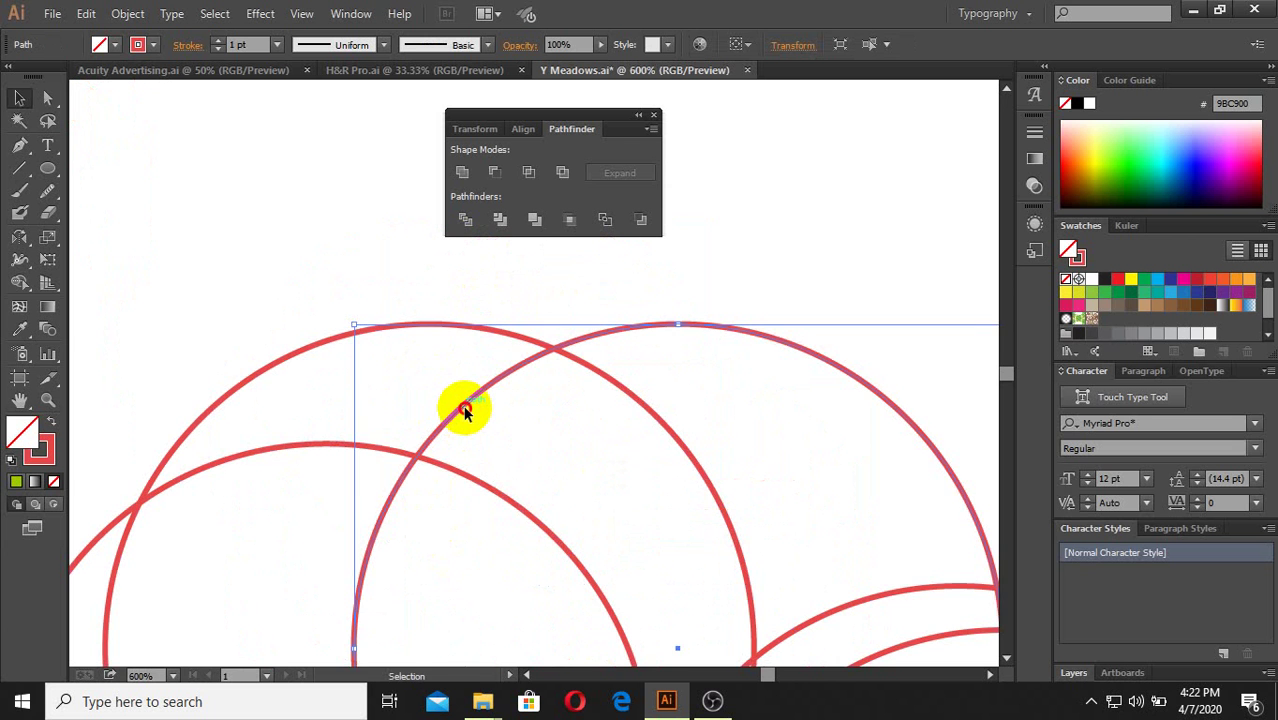
left_click_drag(465, 410, 442, 396)
Step: Fine-tune the new circle's position while zoomed in, then zoom back out
scroll(442, 396, "down", 1)
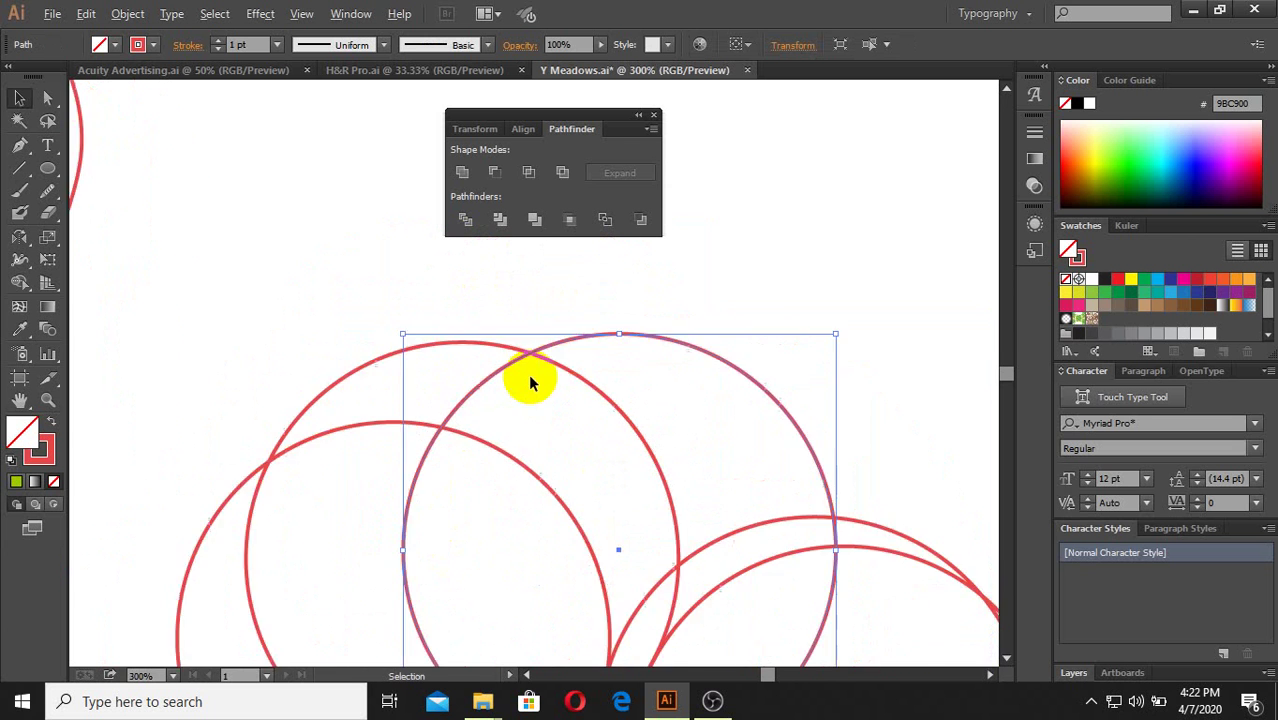
scroll(528, 390, "down", 1)
scroll(593, 339, "down", 2)
scroll(525, 373, "up", 3)
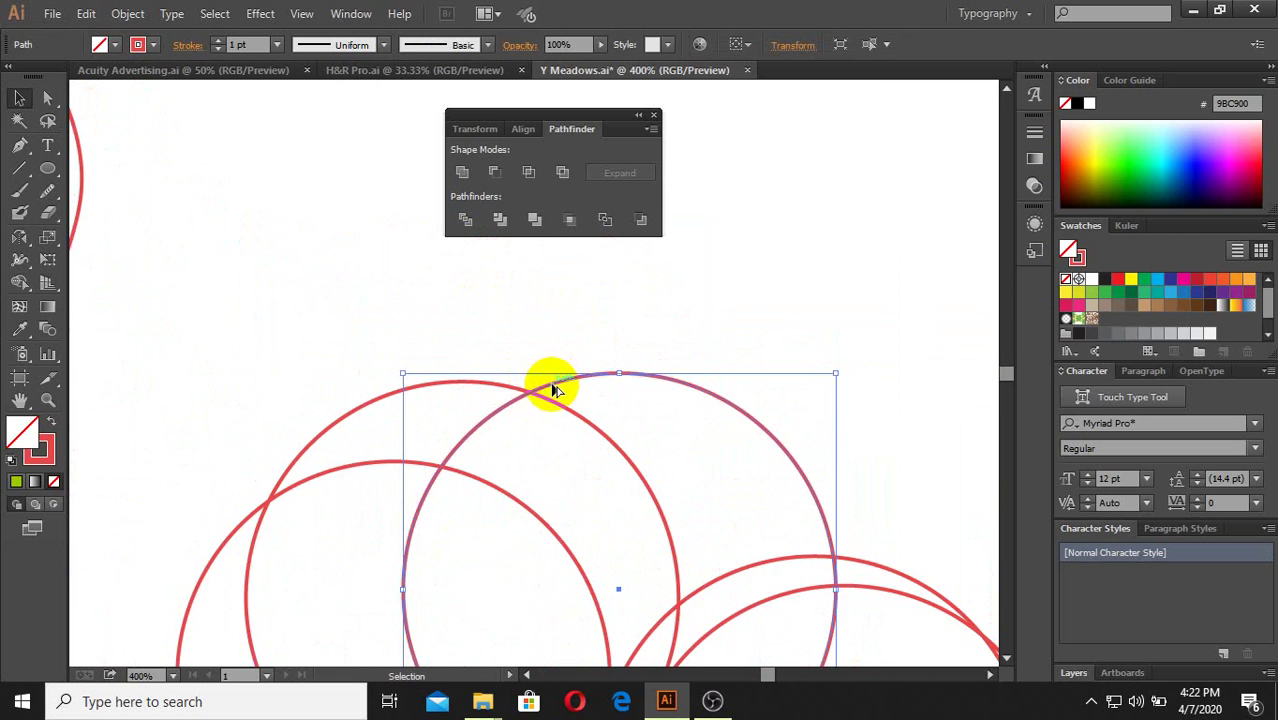
scroll(558, 390, "up", 1)
left_click_drag(740, 372, 530, 408)
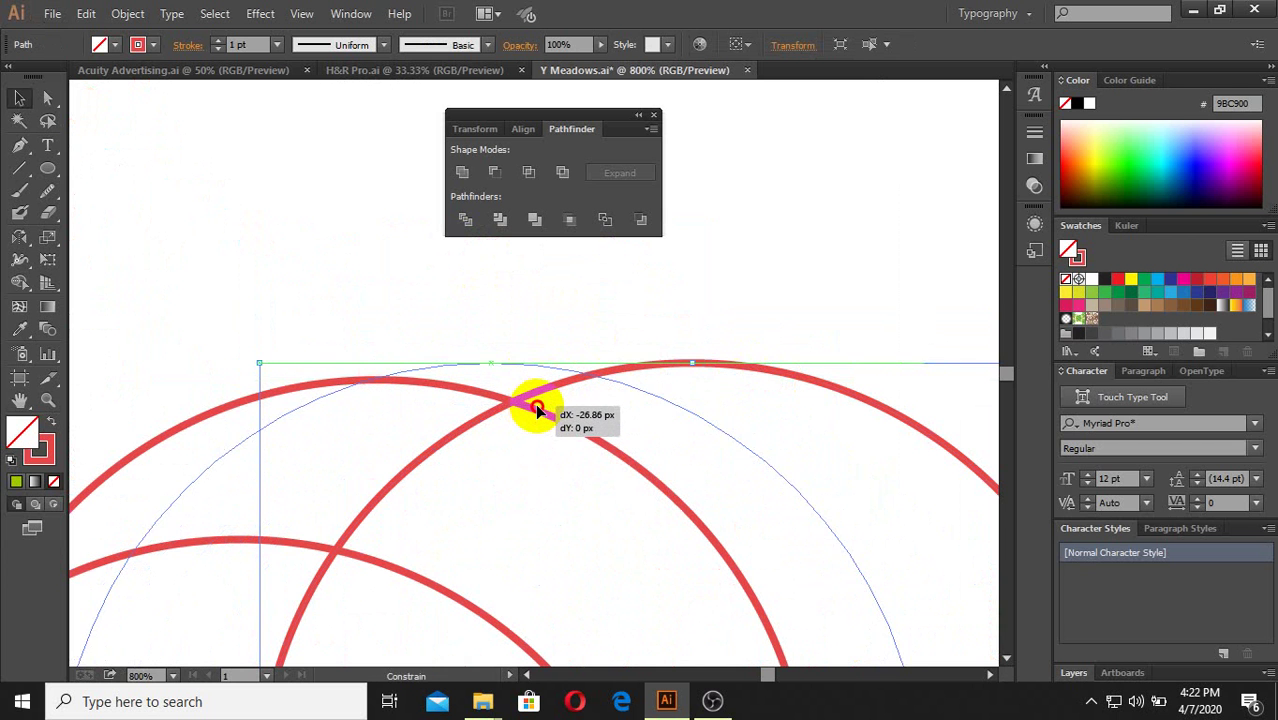
mouse_move(530, 408)
left_mouse_down()
mouse_move(669, 428)
mouse_move(776, 346)
mouse_move(833, 330)
left_mouse_up()
key("ctrl+minus")
left_click_drag(693, 365, 513, 623)
key("ctrl+minus")
key("ctrl+minus")
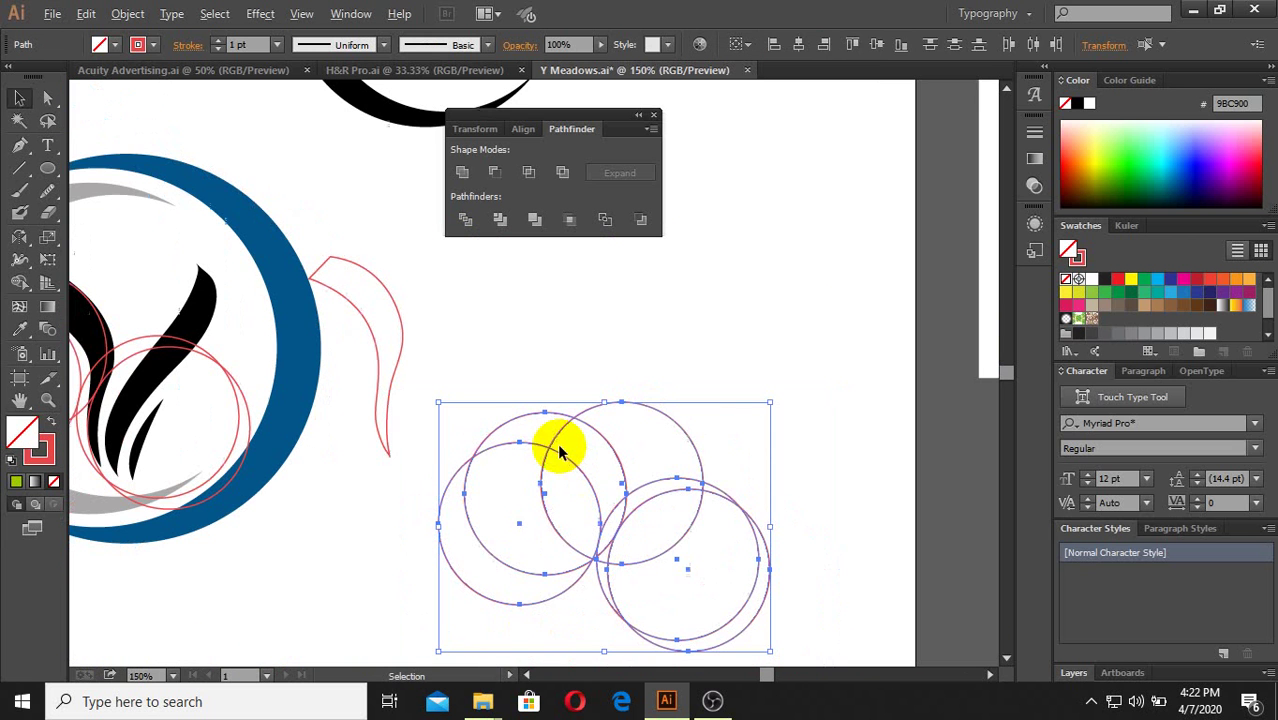
Step: Divide the copied circles and ungroup the resulting pieces
left_click(465, 220)
right_click(598, 522)
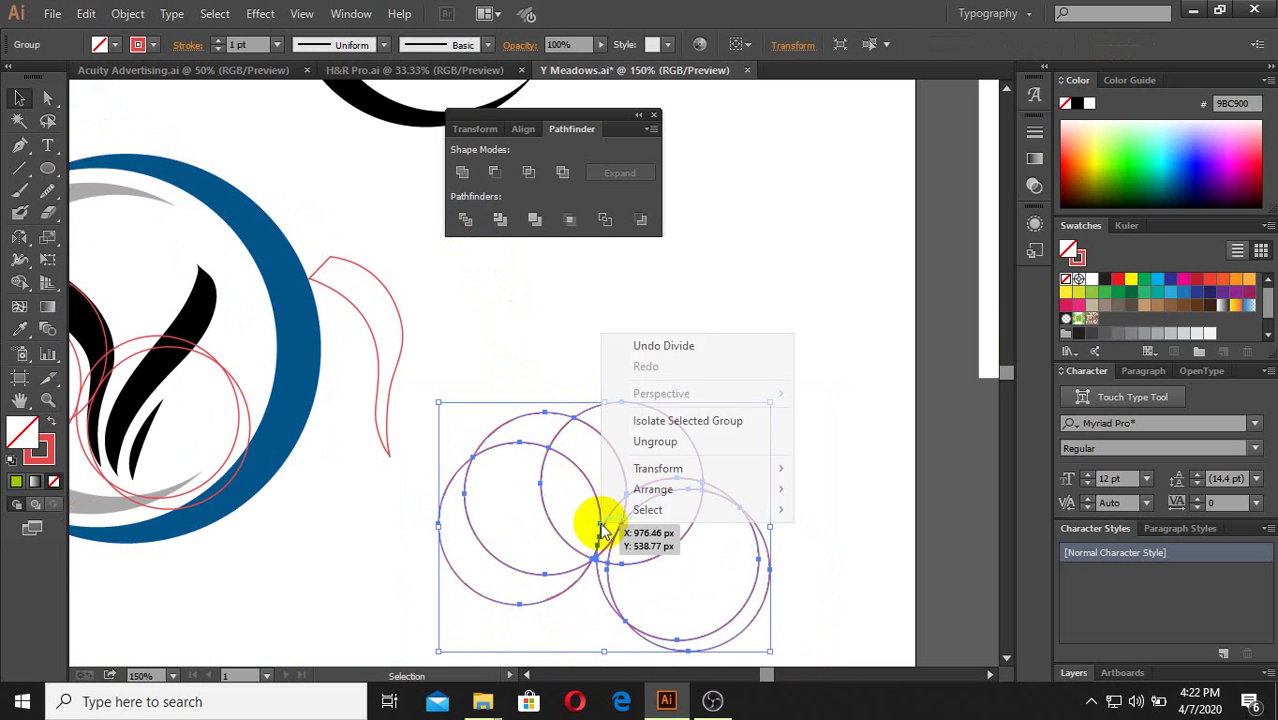
left_click(699, 442)
left_click(656, 578)
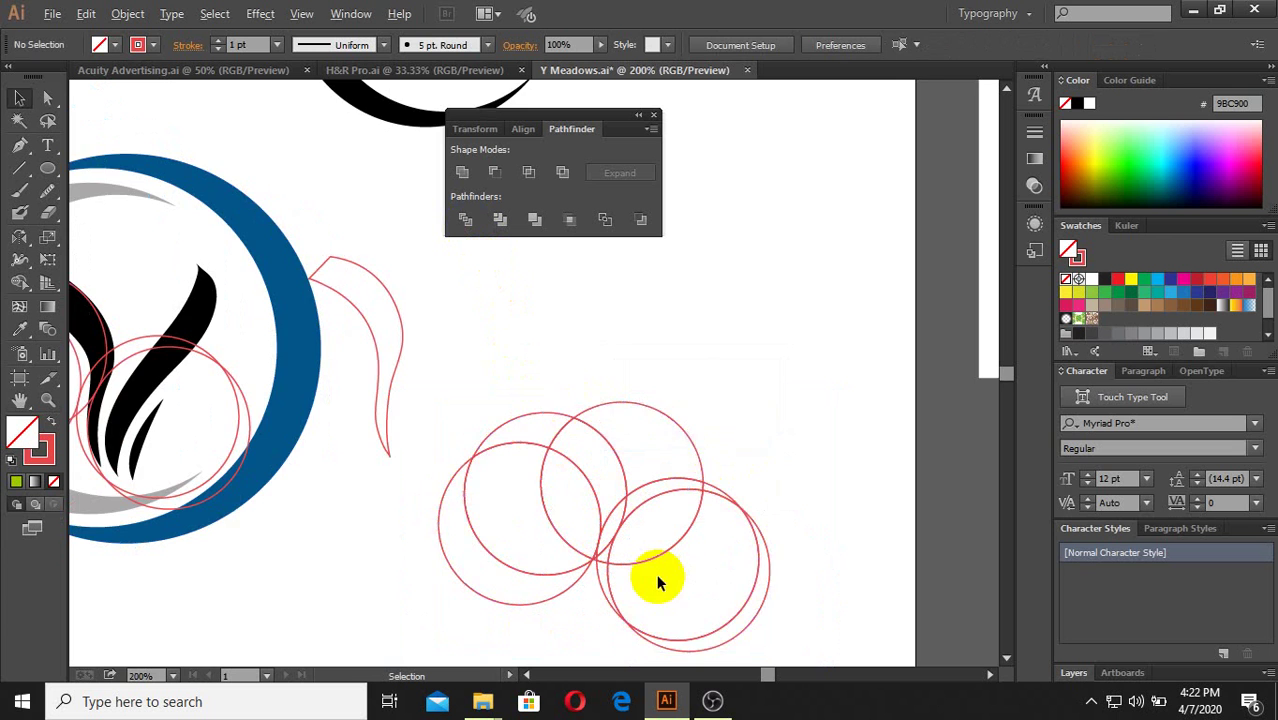
Step: Marquee-select the overlapping circles to inspect their crossings
scroll(656, 578, "up", 1)
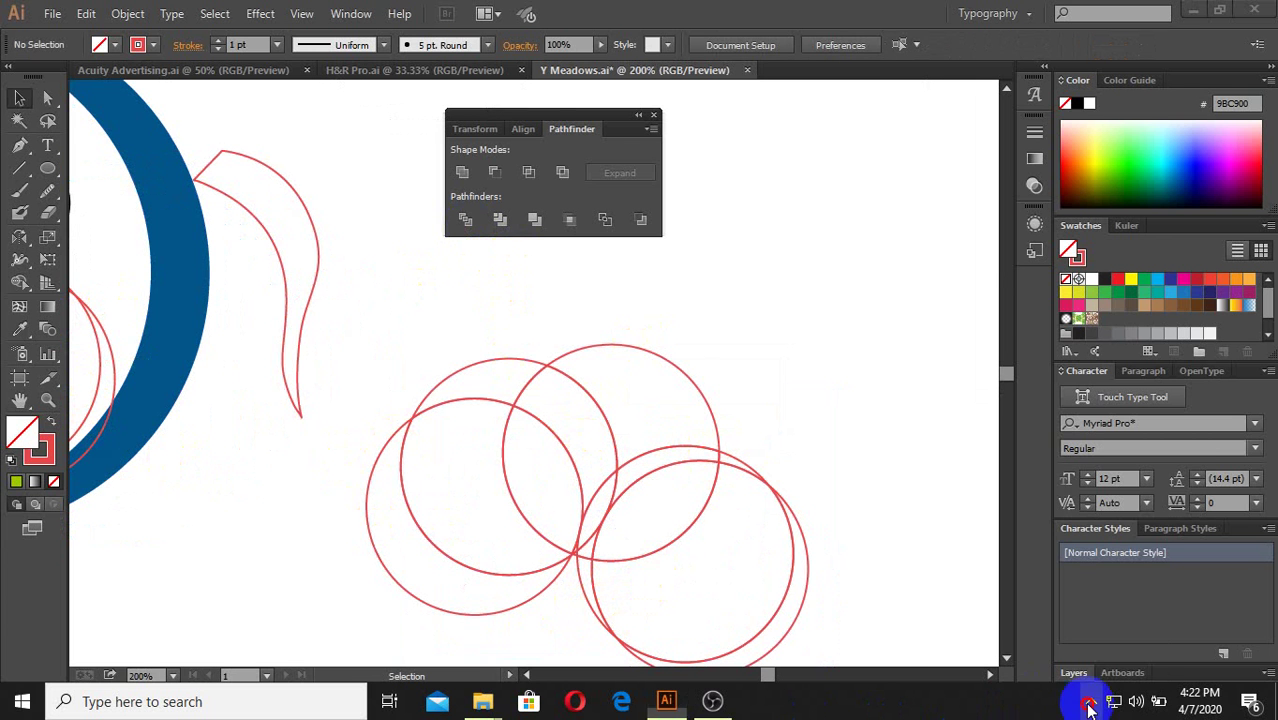
scroll(385, 402, "up", 1)
scroll(407, 393, "up", 1)
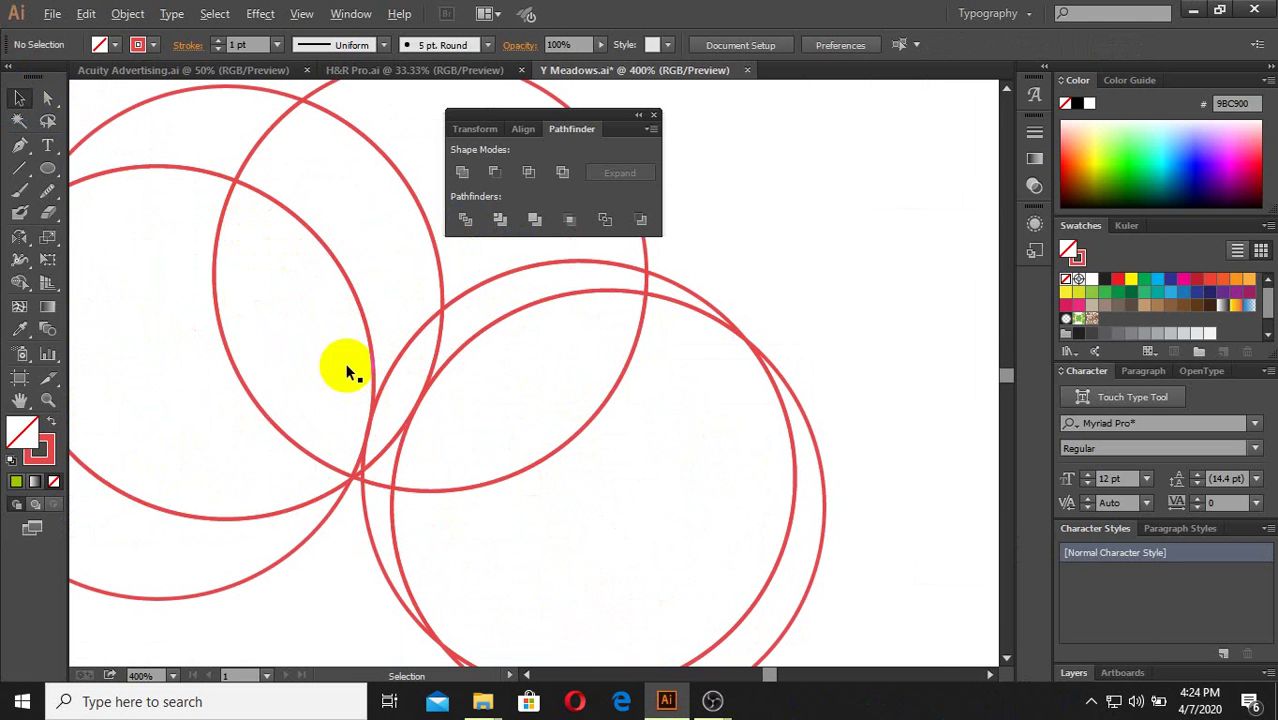
scroll(347, 372, "down", 1)
left_click_drag(536, 499, 371, 423)
scroll(483, 432, "up", 5)
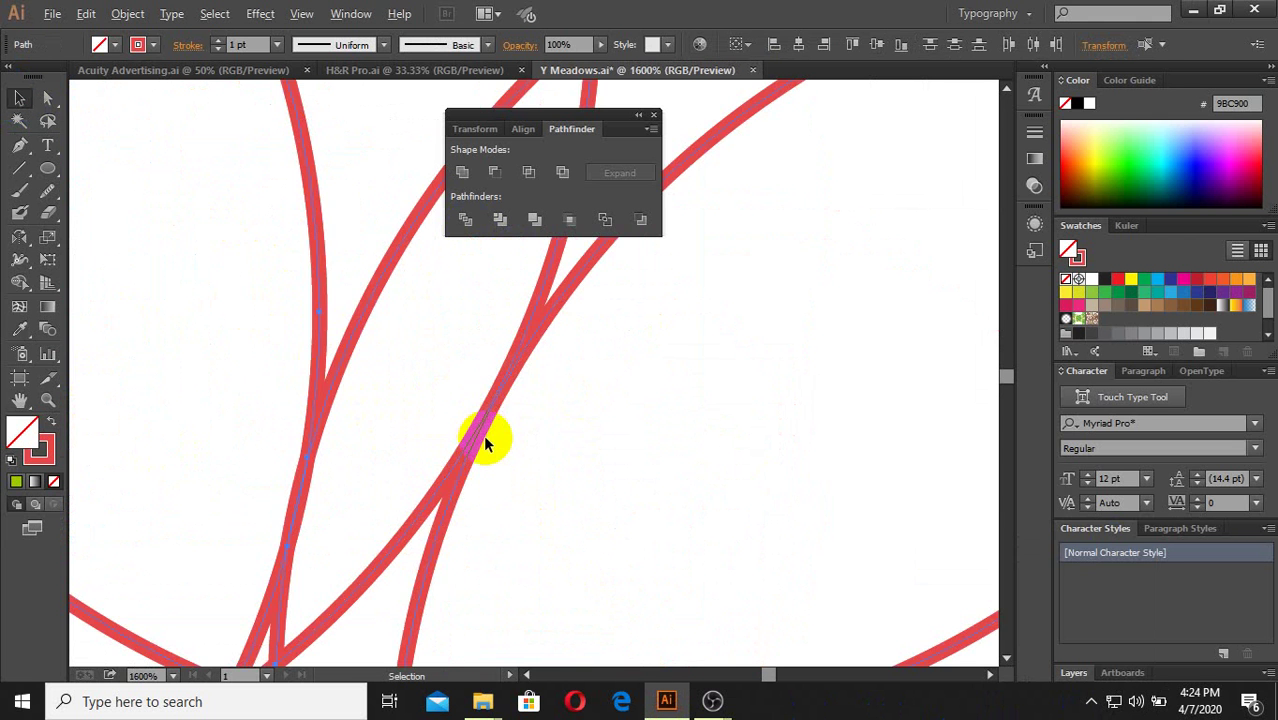
scroll(485, 440, "down", 3)
Step: Switch to Direct Selection and Outline view to show the circles as thin paths
key("a")
key("ctrl+y")
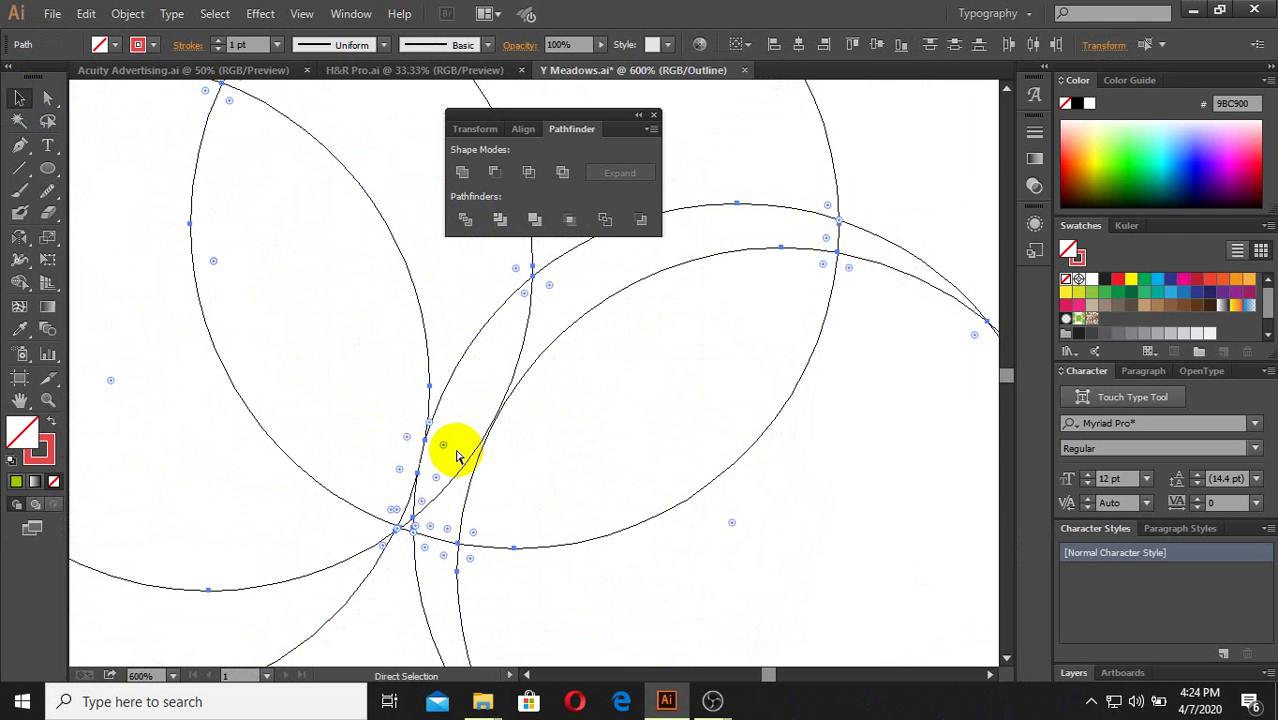
left_click(503, 437)
scroll(497, 421, "up", 3)
scroll(483, 379, "up", 2)
scroll(481, 406, "up", 2)
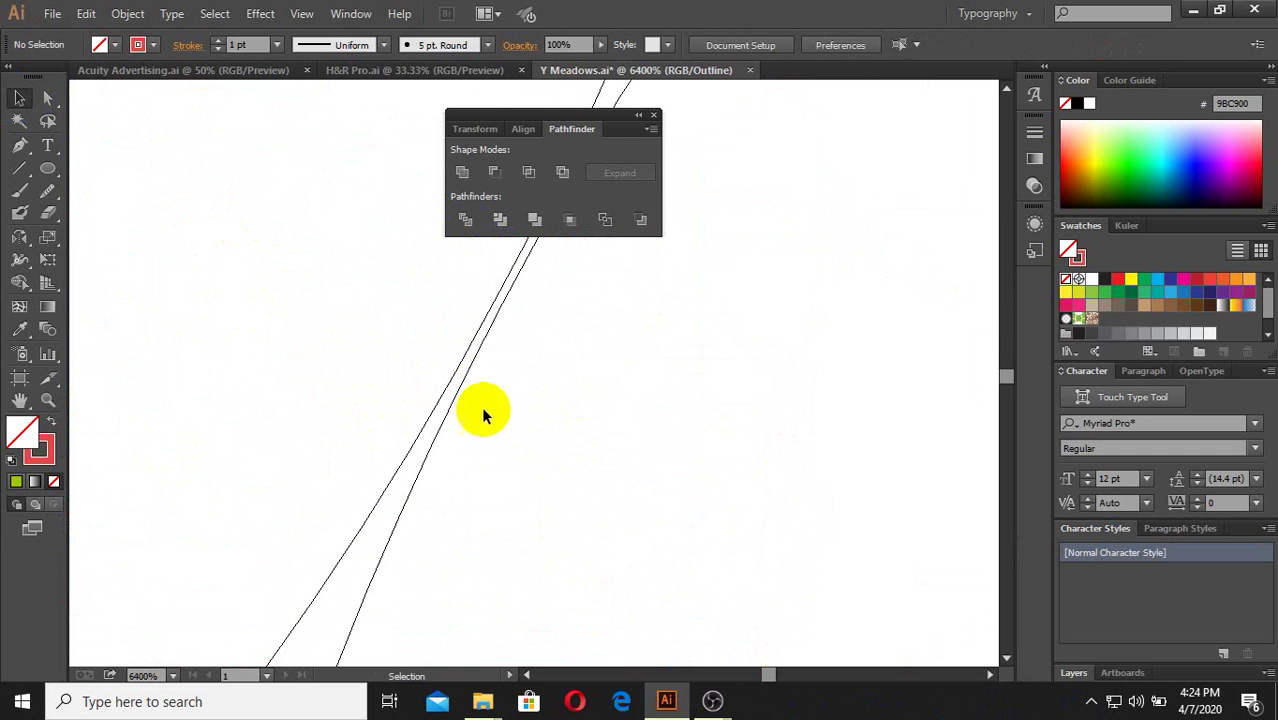
Step: Shift one circle path so its edge lands on the neighbouring circle's crossing
left_click(420, 458)
scroll(485, 328, "down", 1)
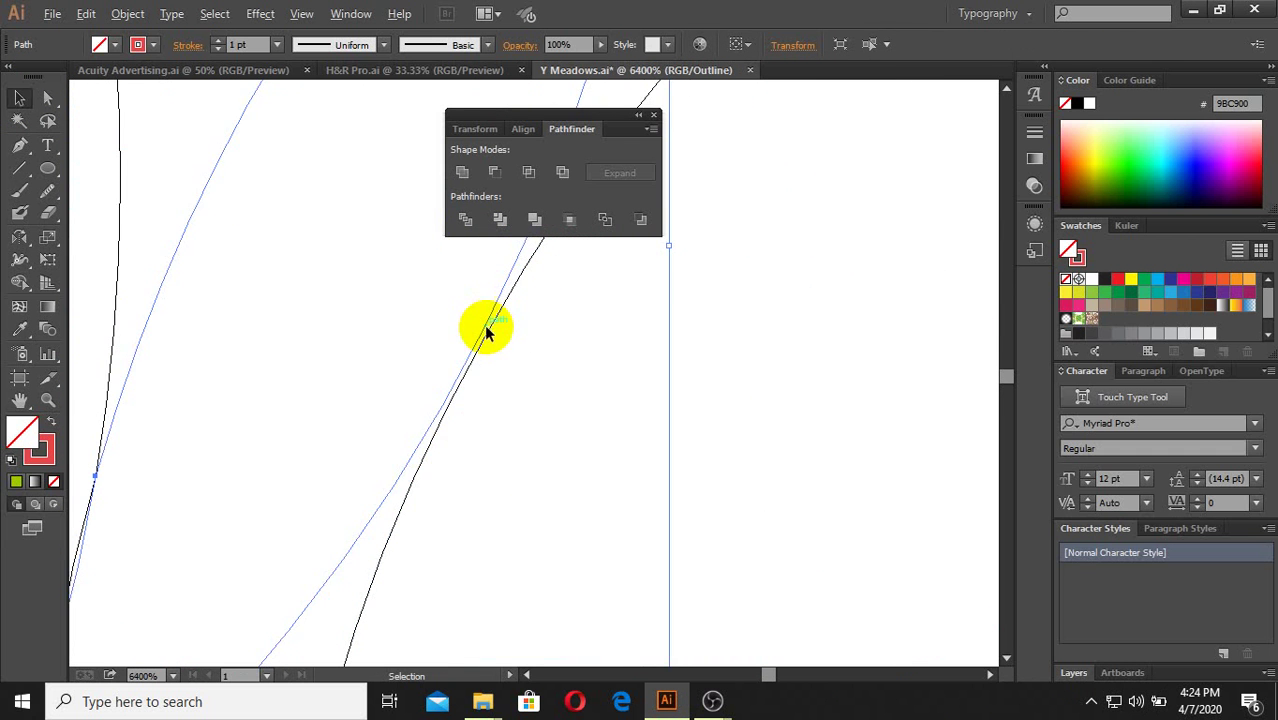
left_click_drag(487, 332, 503, 390)
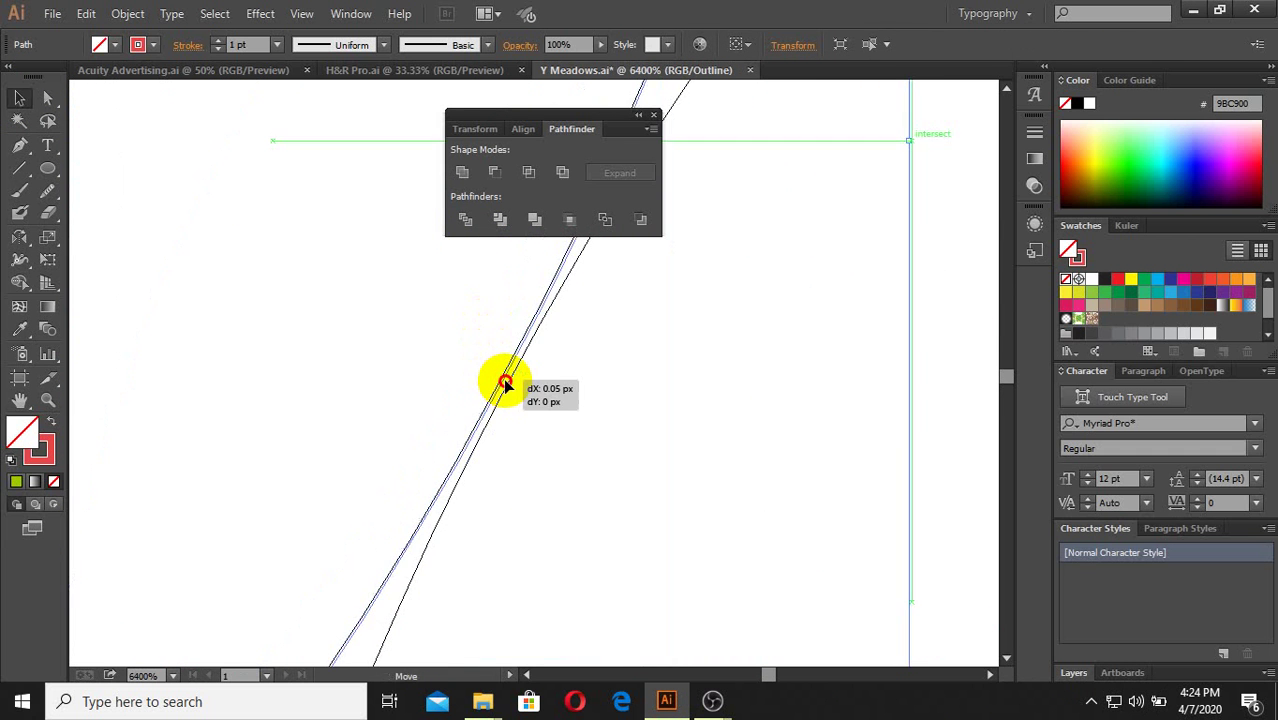
left_click_drag(501, 381, 513, 385)
left_click(510, 440)
Step: Reselect and inspect the circles at the crossing, then clear the selection
scroll(508, 449, "down", 2)
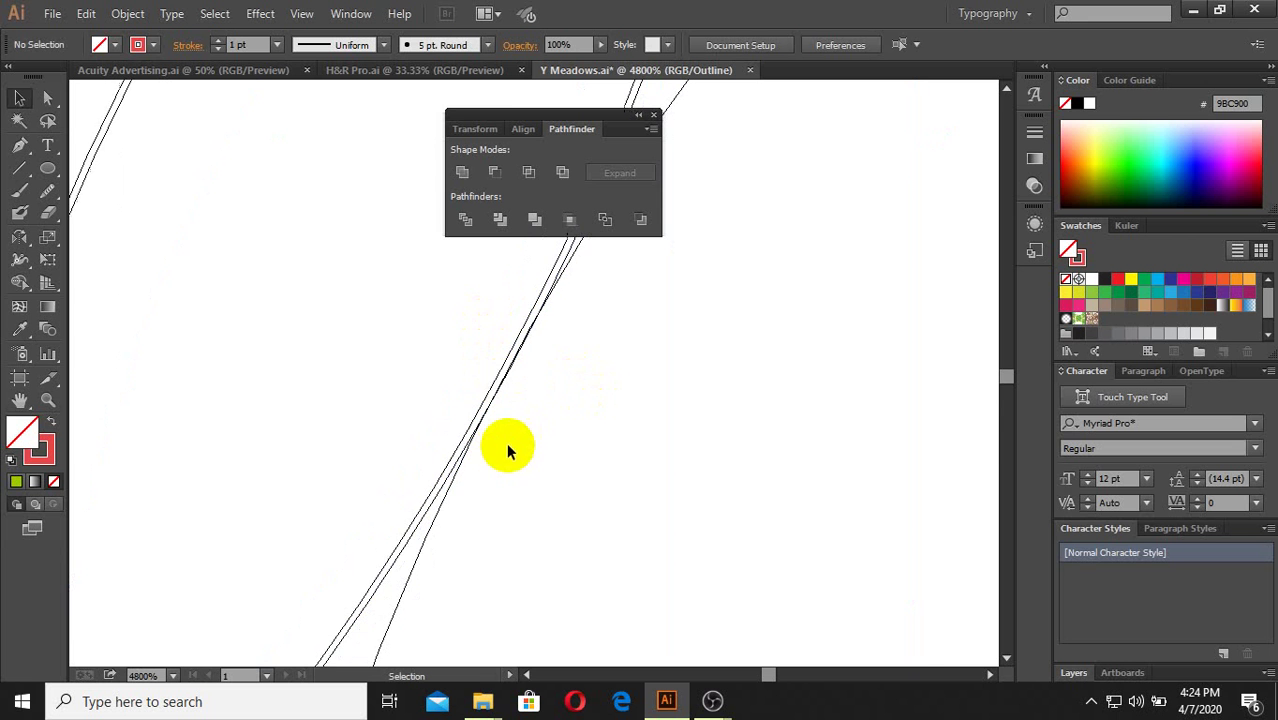
scroll(456, 506, "down", 2)
scroll(456, 506, "down", 2)
scroll(490, 340, "up", 2)
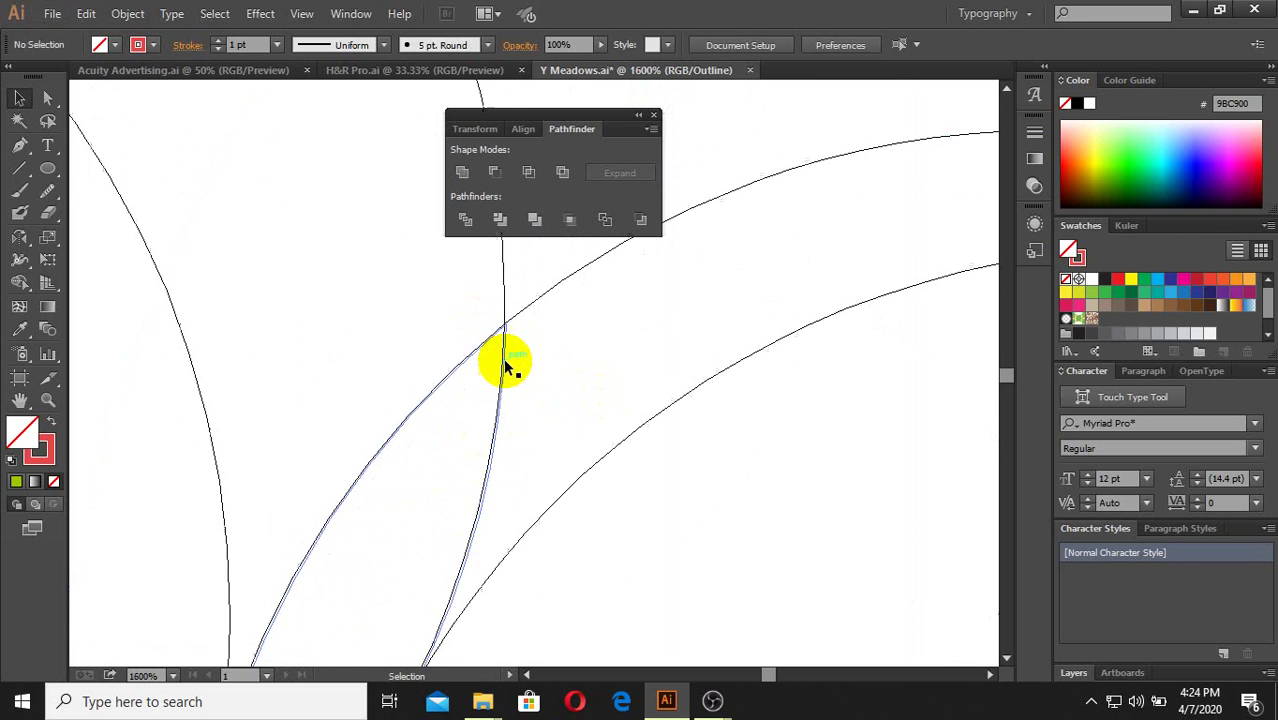
scroll(505, 385, "up", 2)
left_click(484, 385)
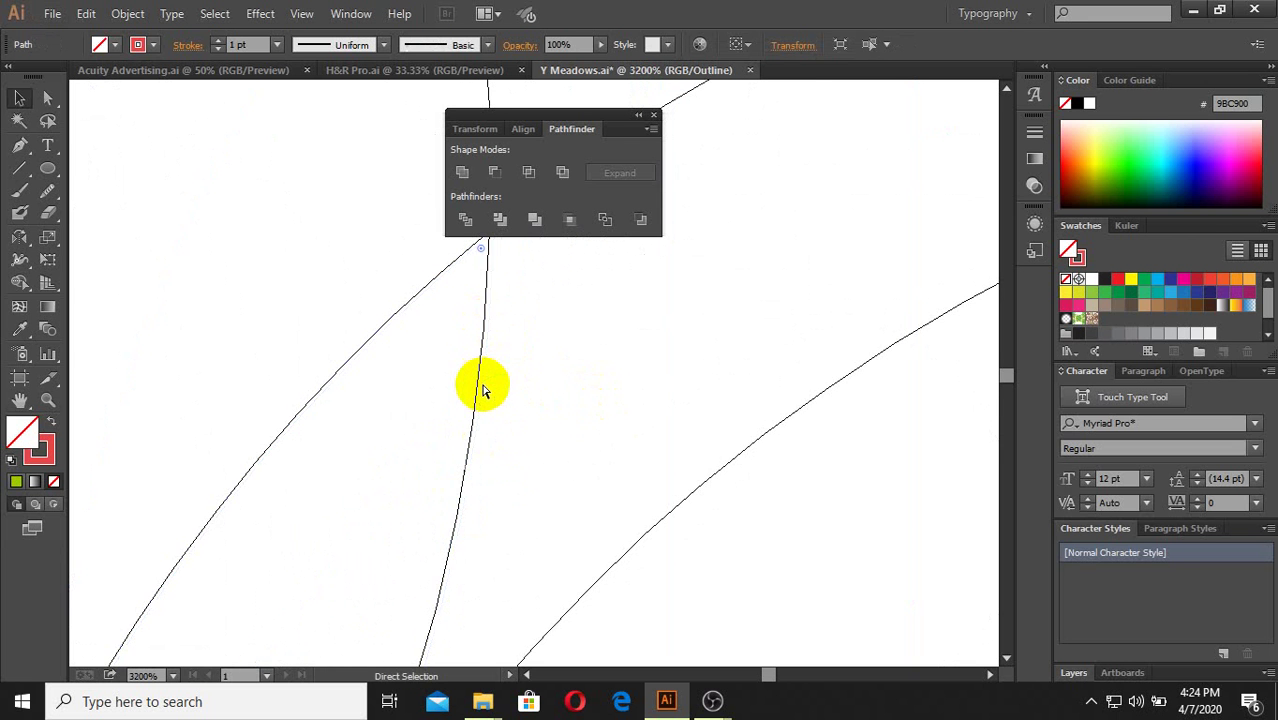
scroll(481, 390, "down", 2)
scroll(471, 395, "down", 2)
scroll(438, 475, "down", 1)
left_click_drag(468, 314, 430, 490)
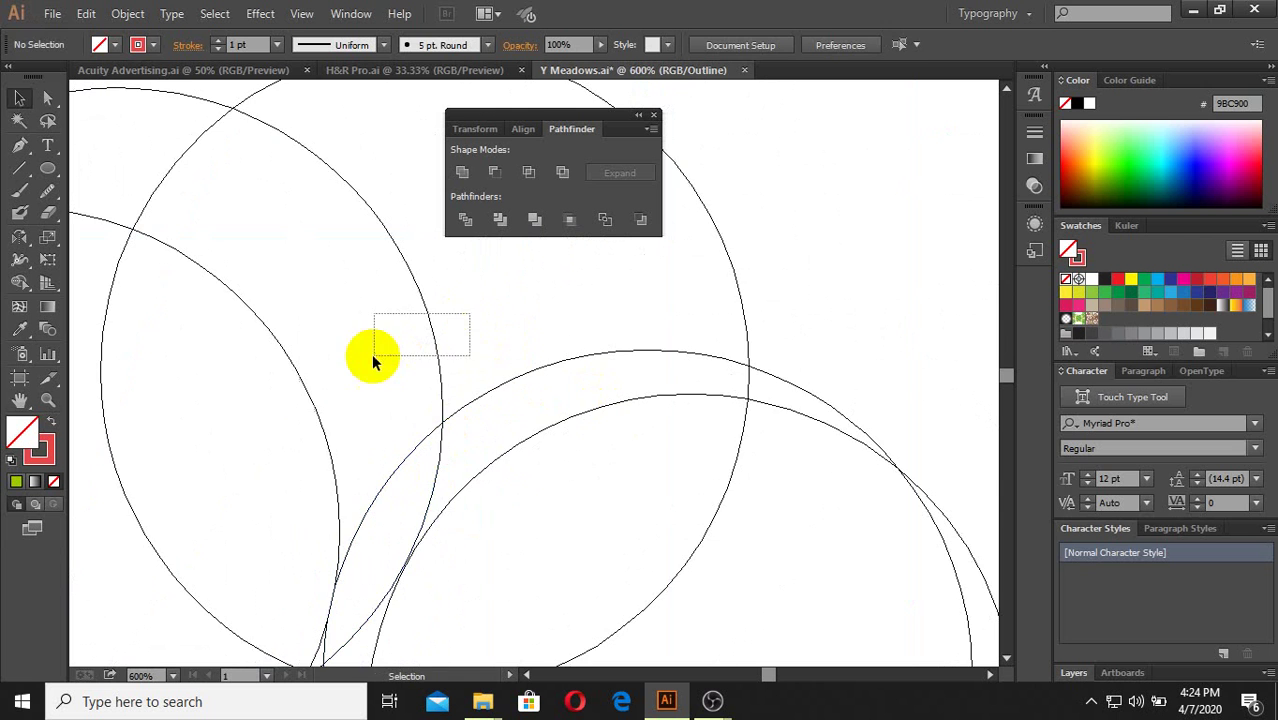
scroll(431, 485, "down", 3)
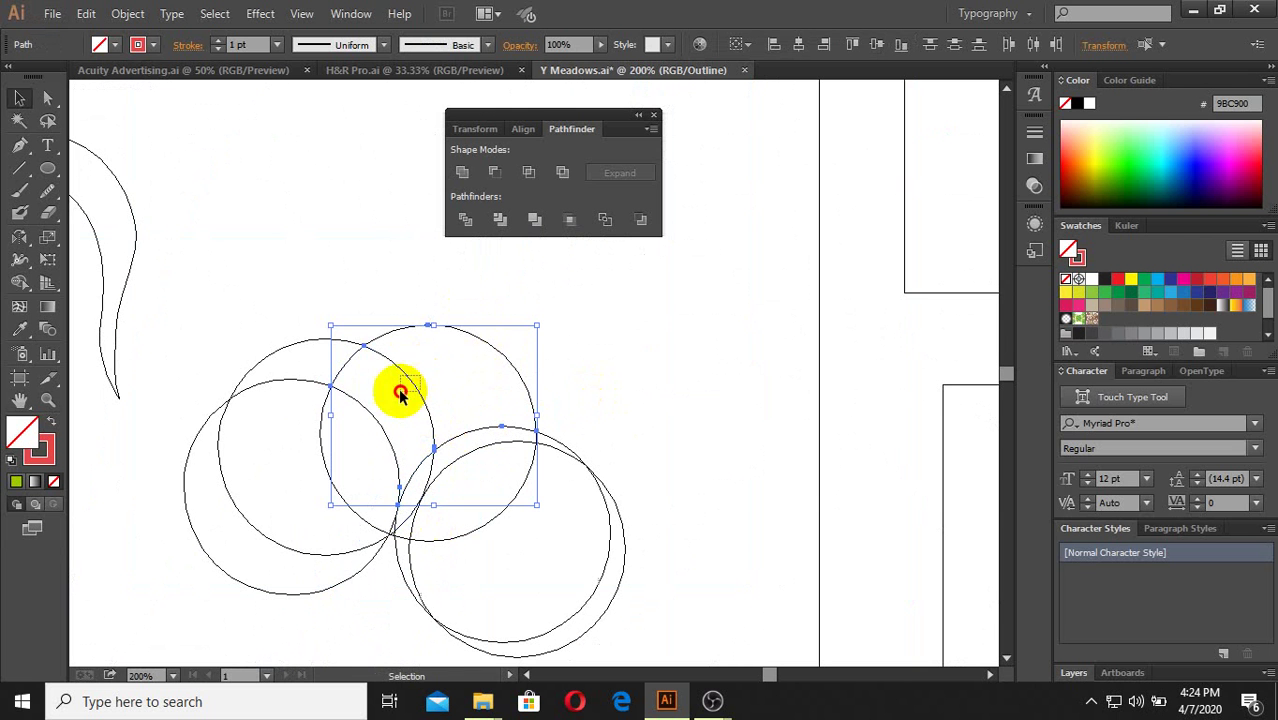
left_click(432, 517)
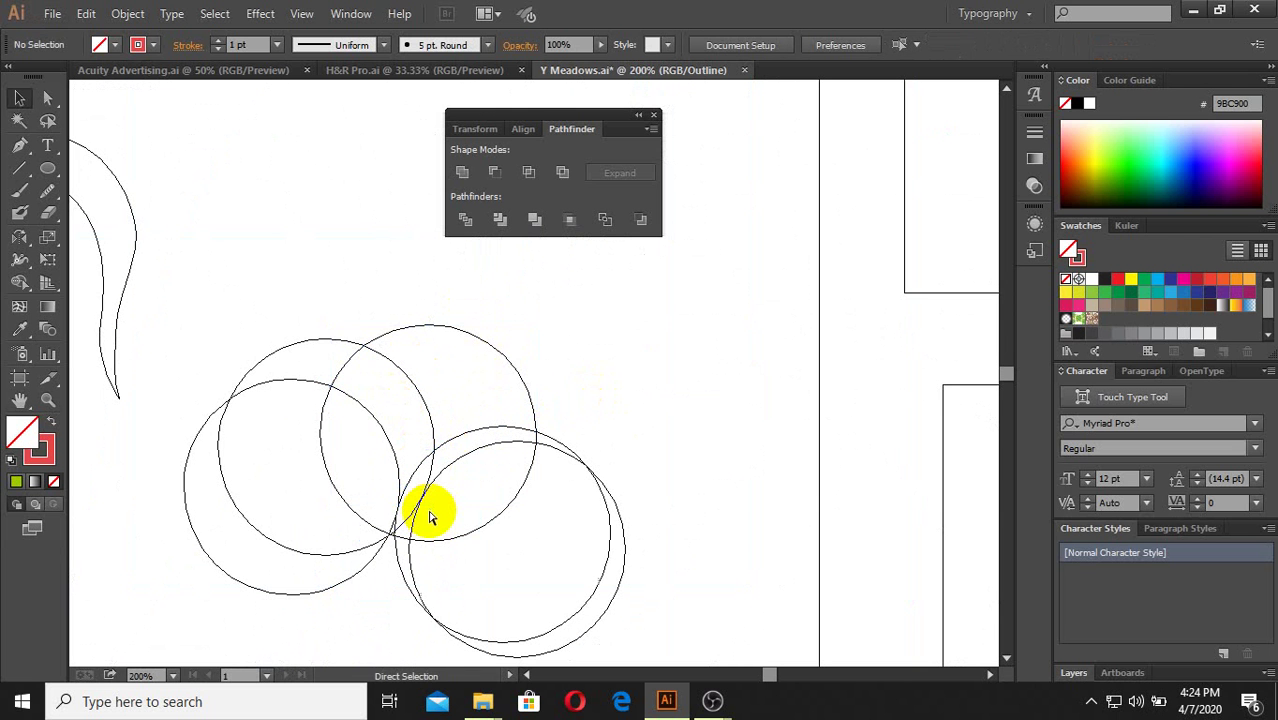
scroll(467, 485, "down", 3)
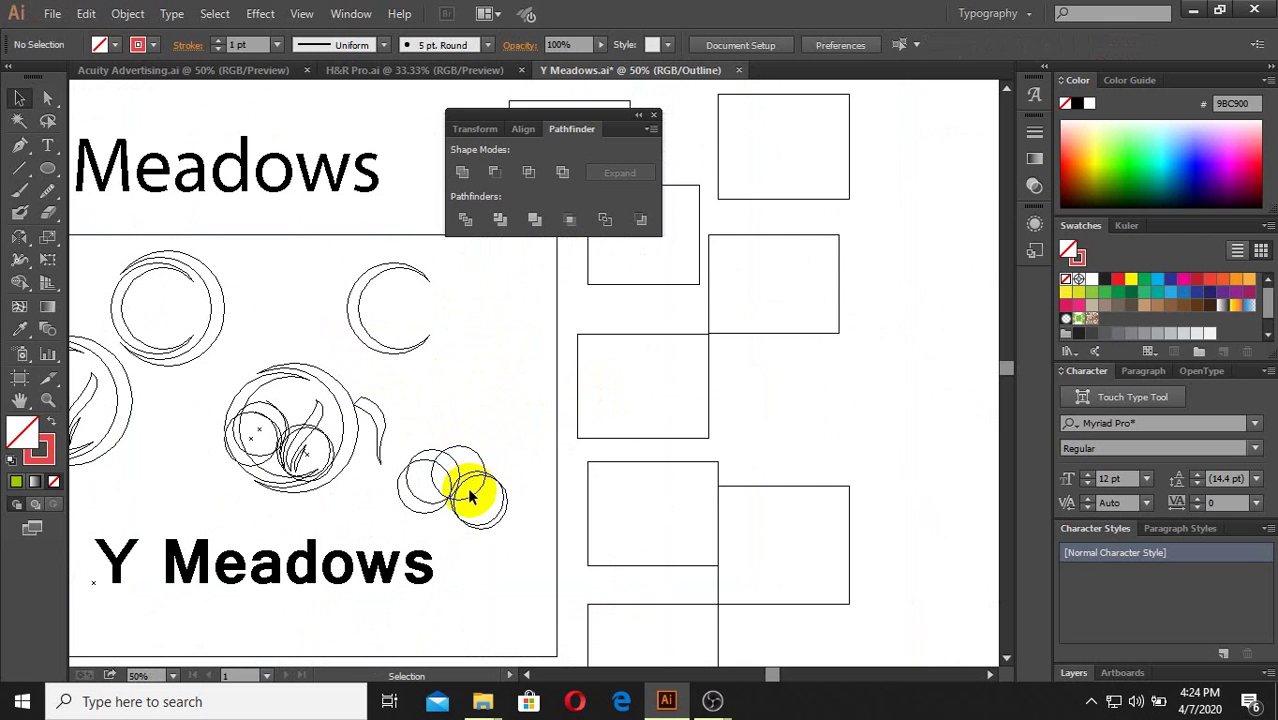
Step: Return to full-colour Preview and undo an accidental rotation of the circles
key("ctrl+y")
scroll(460, 508, "up", 3)
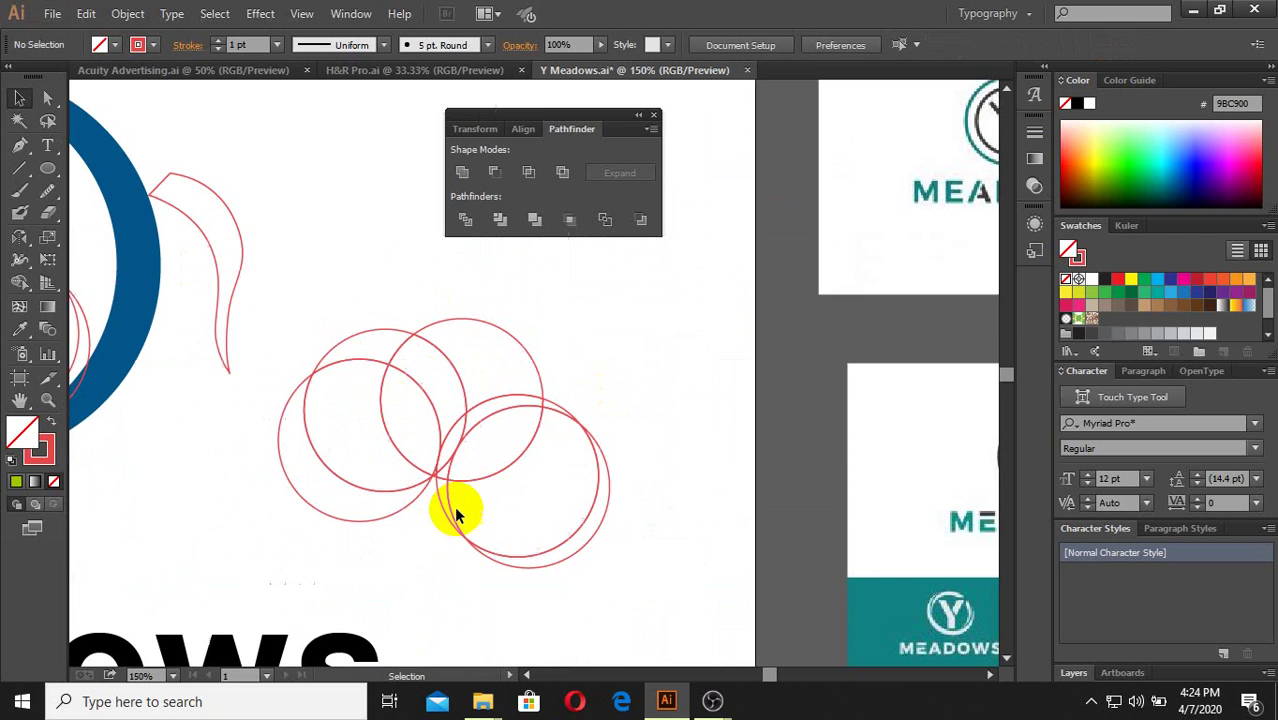
mouse_move(596, 590)
left_mouse_down()
mouse_move(522, 385)
mouse_move(523, 407)
left_mouse_up()
scroll(522, 385, "down", 2)
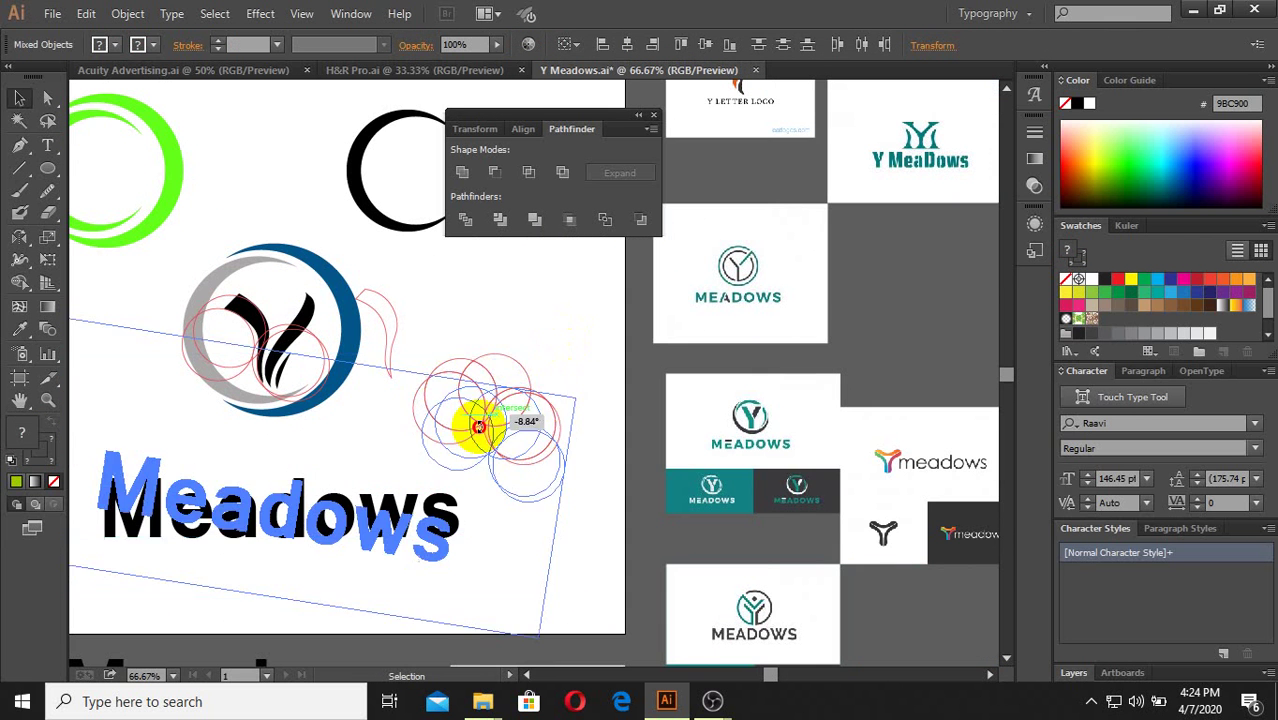
key("ctrl+z")
left_click(517, 482)
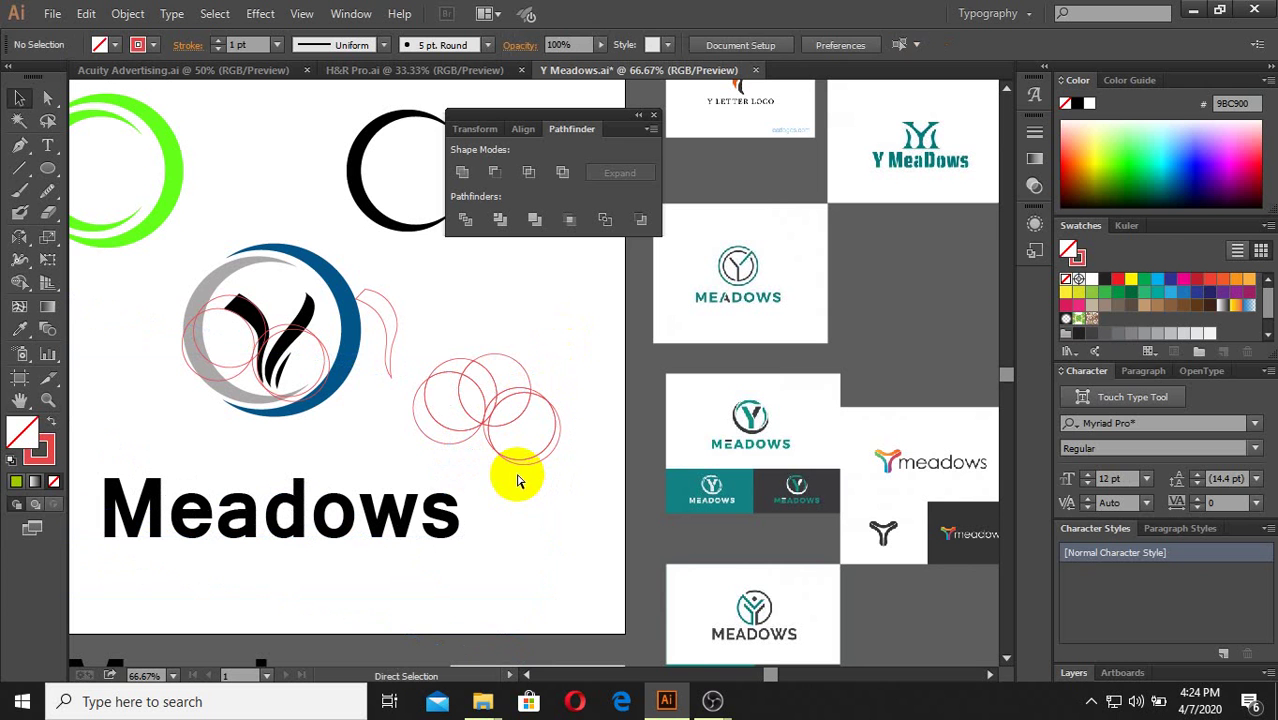
Step: Nudge one circle slightly right and check the circle group's alignment
key("ctrl+z")
key("ctrl+z")
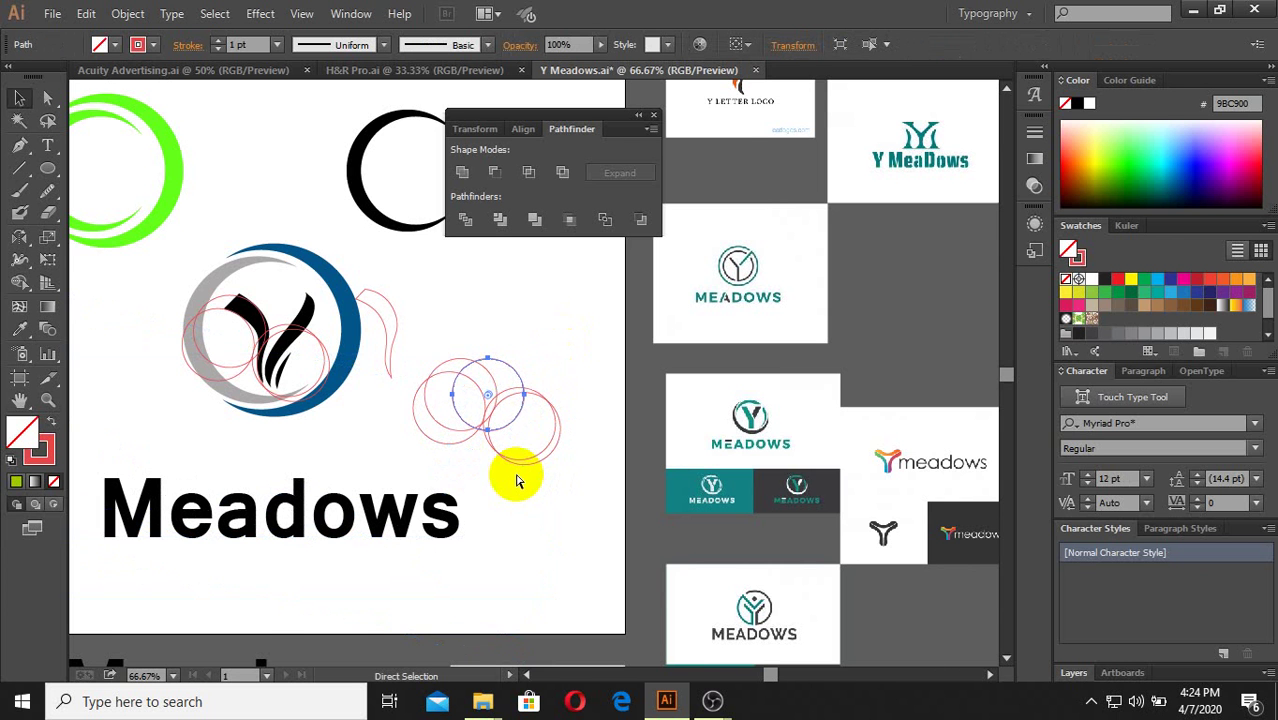
scroll(513, 414, "up", 2)
scroll(476, 321, "up", 1)
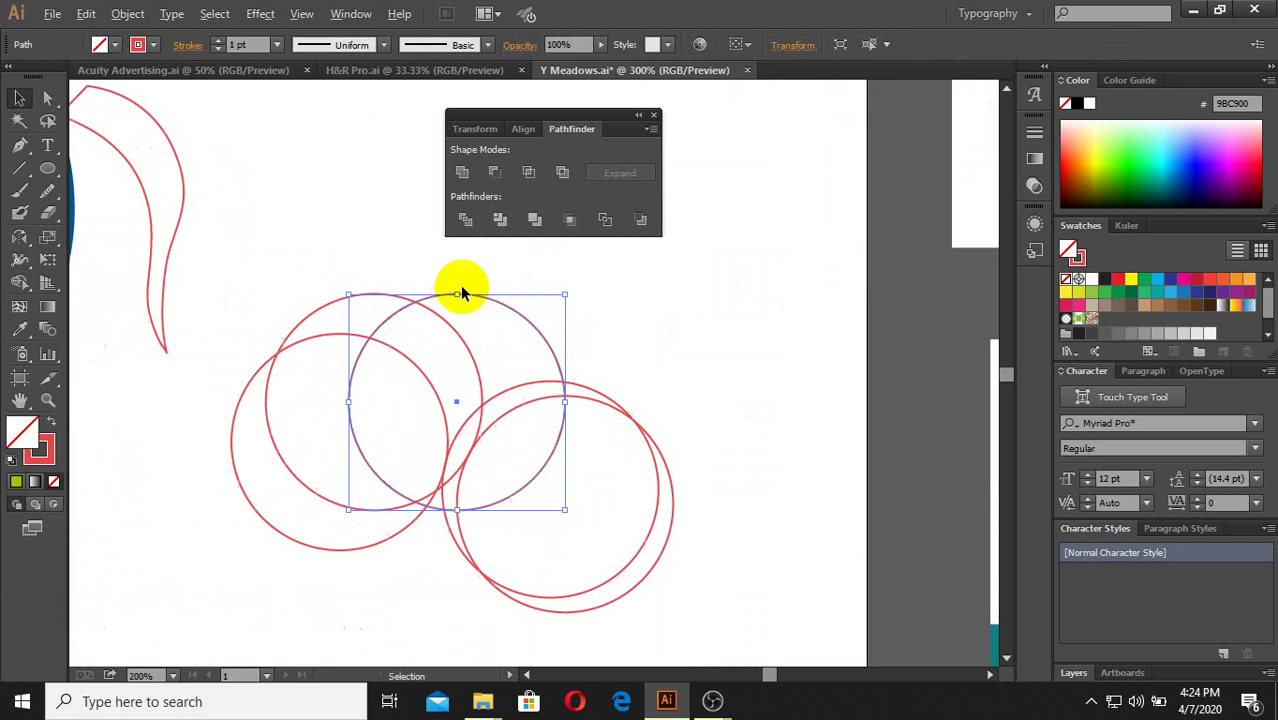
scroll(460, 285, "up", 2)
scroll(378, 320, "up", 3)
left_click_drag(362, 333, 391, 337)
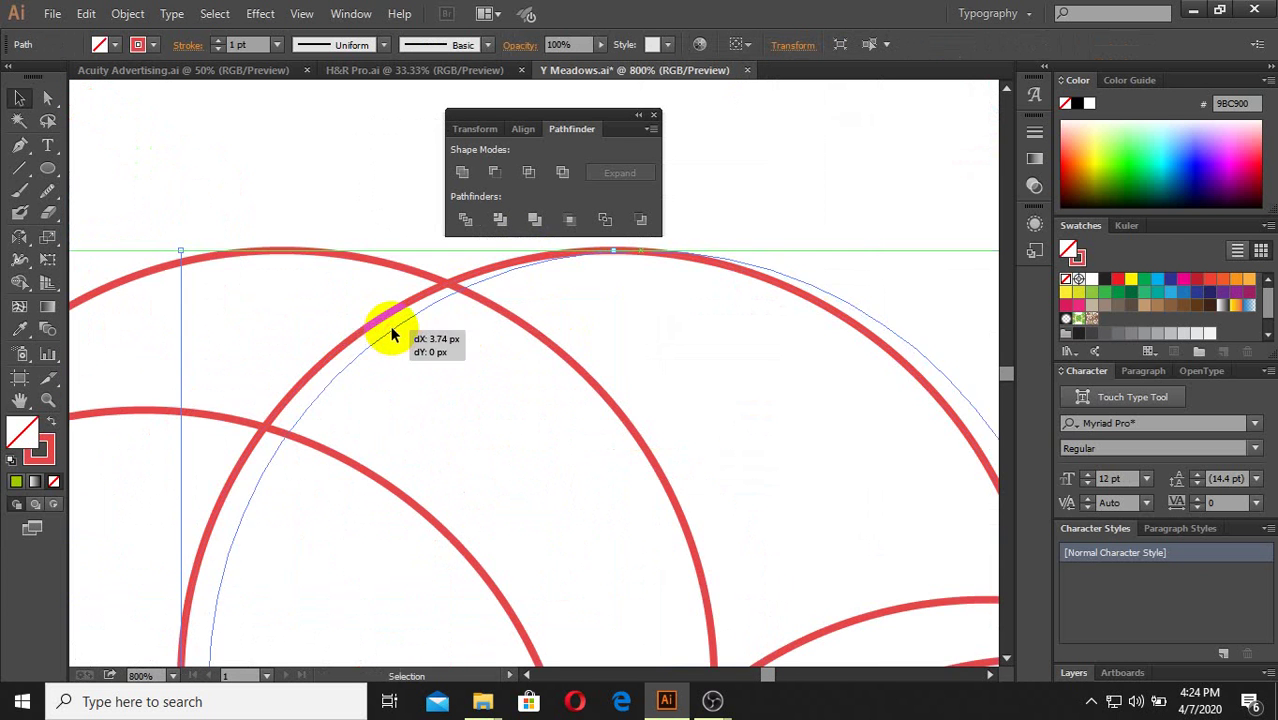
scroll(421, 344, "down", 5)
scroll(491, 294, "down", 2)
left_click_drag(562, 322, 386, 409)
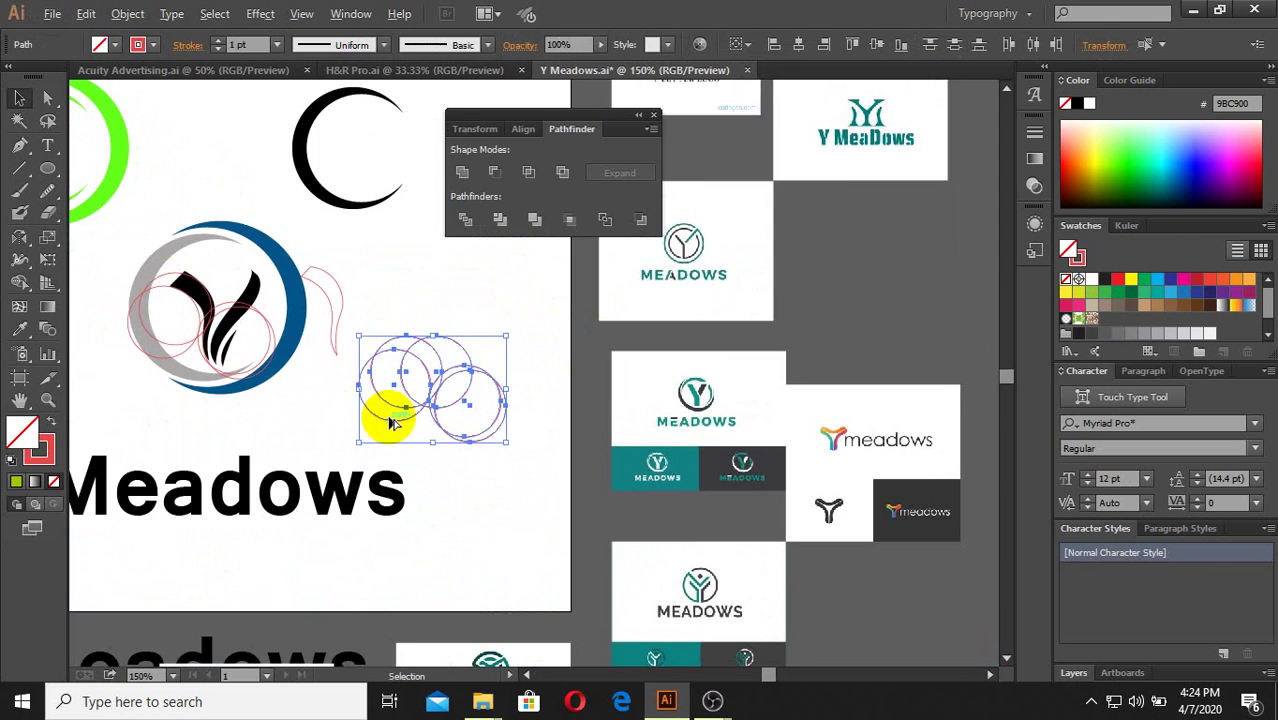
scroll(499, 337, "up", 5)
left_click(630, 311)
scroll(465, 415, "up", 2)
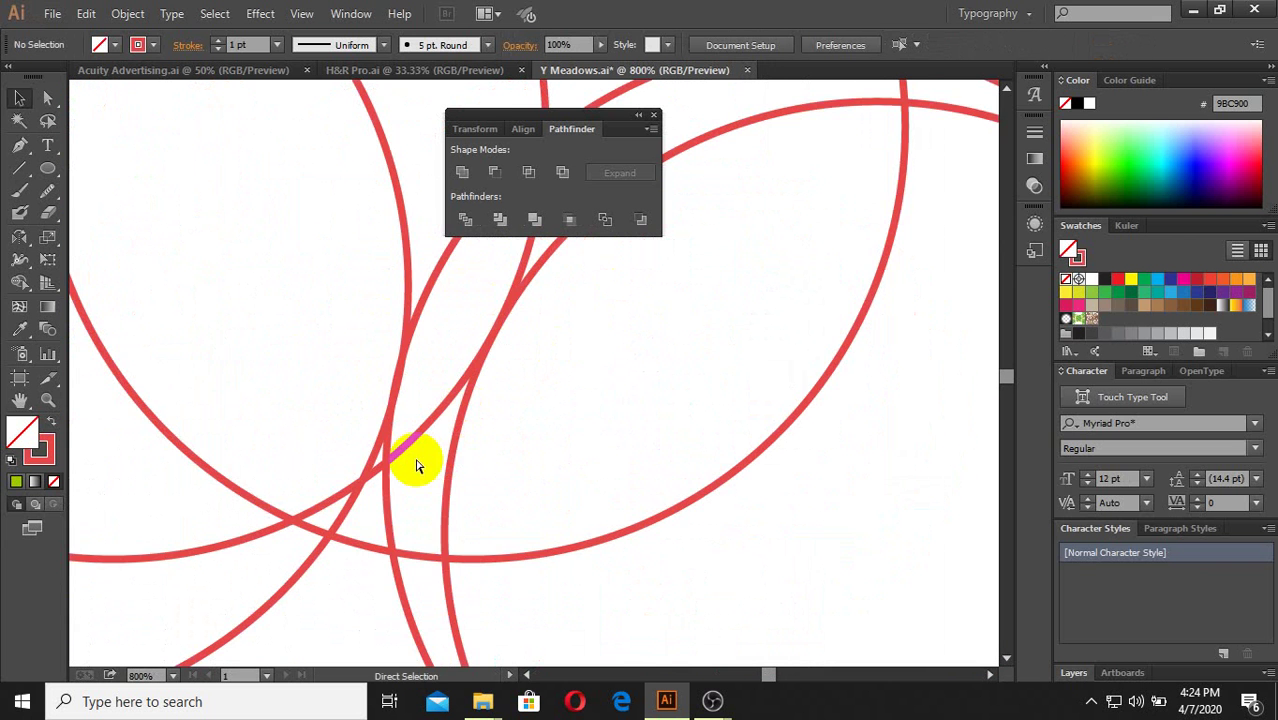
Step: Switch to Outline view and pick individual circle paths at the crossing
key("ctrl+y")
scroll(414, 456, "down", 2)
scroll(414, 462, "down", 2)
scroll(471, 385, "down", 2)
scroll(446, 387, "up", 6)
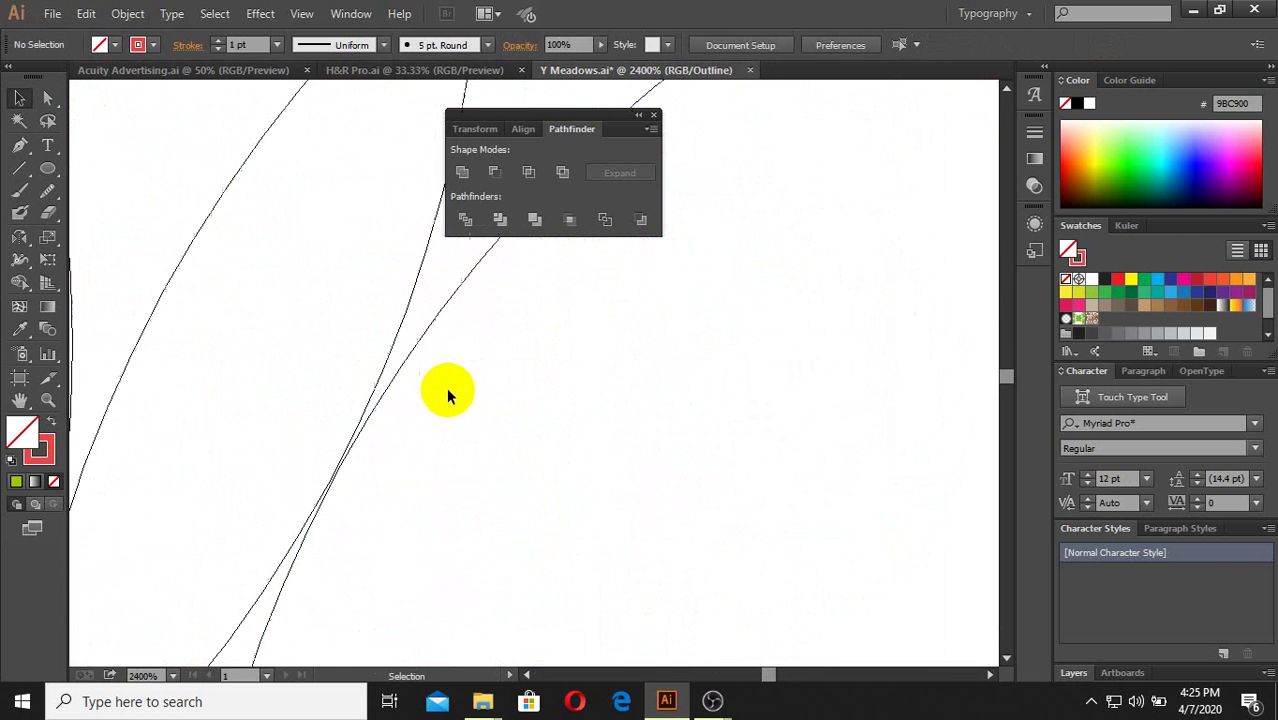
left_click(437, 291)
scroll(305, 491, "down", 2)
scroll(325, 531, "down", 2)
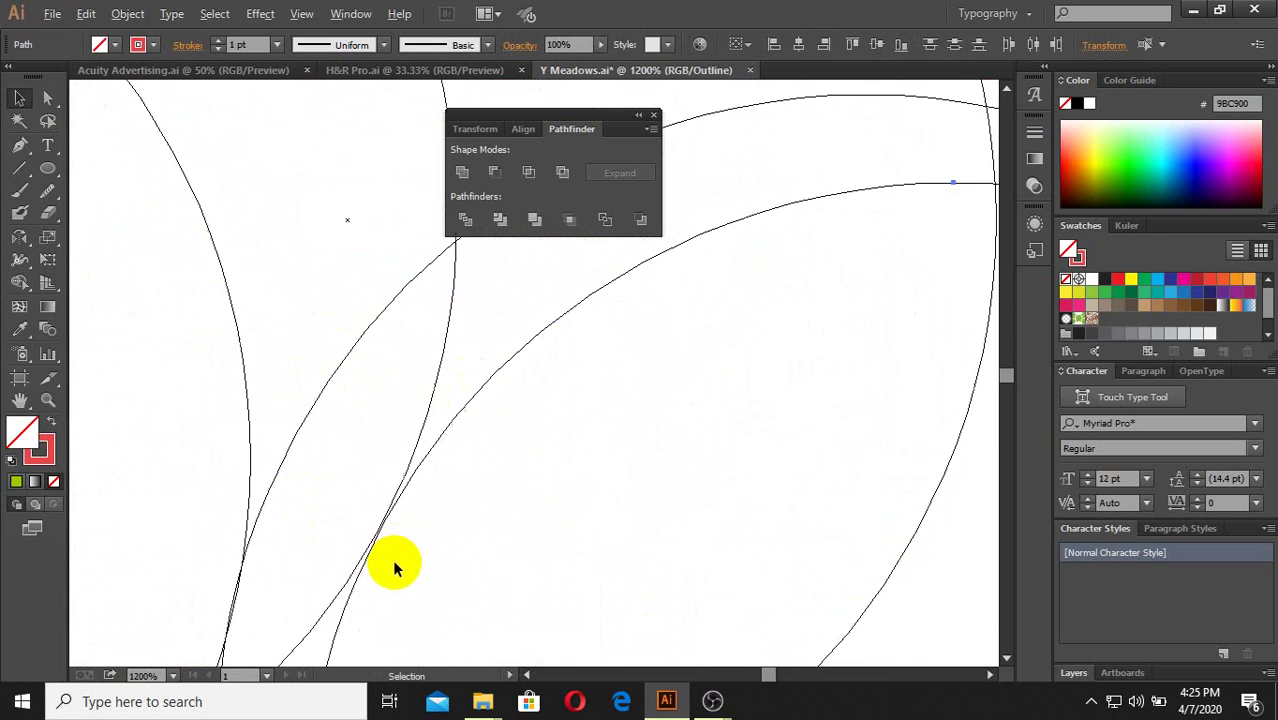
scroll(394, 562, "down", 3)
scroll(414, 522, "down", 2)
scroll(414, 522, "up", 2)
left_click(402, 453)
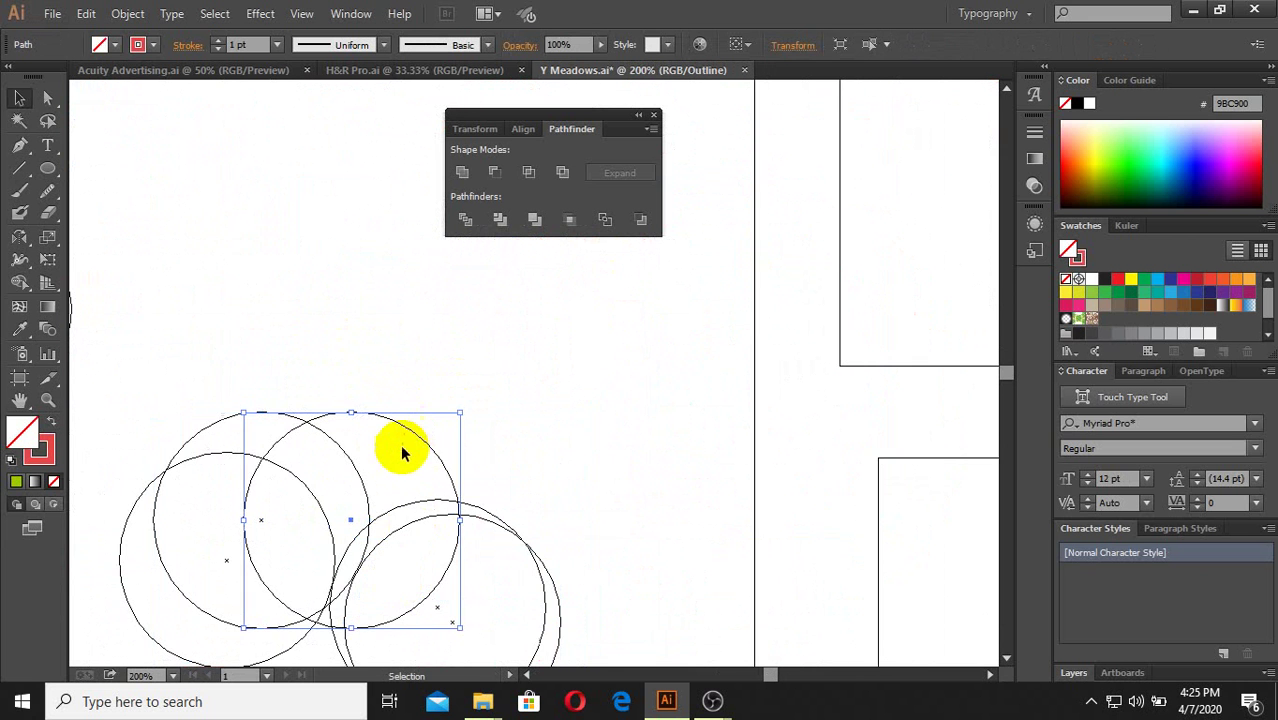
scroll(414, 601, "up", 3)
left_click(391, 414)
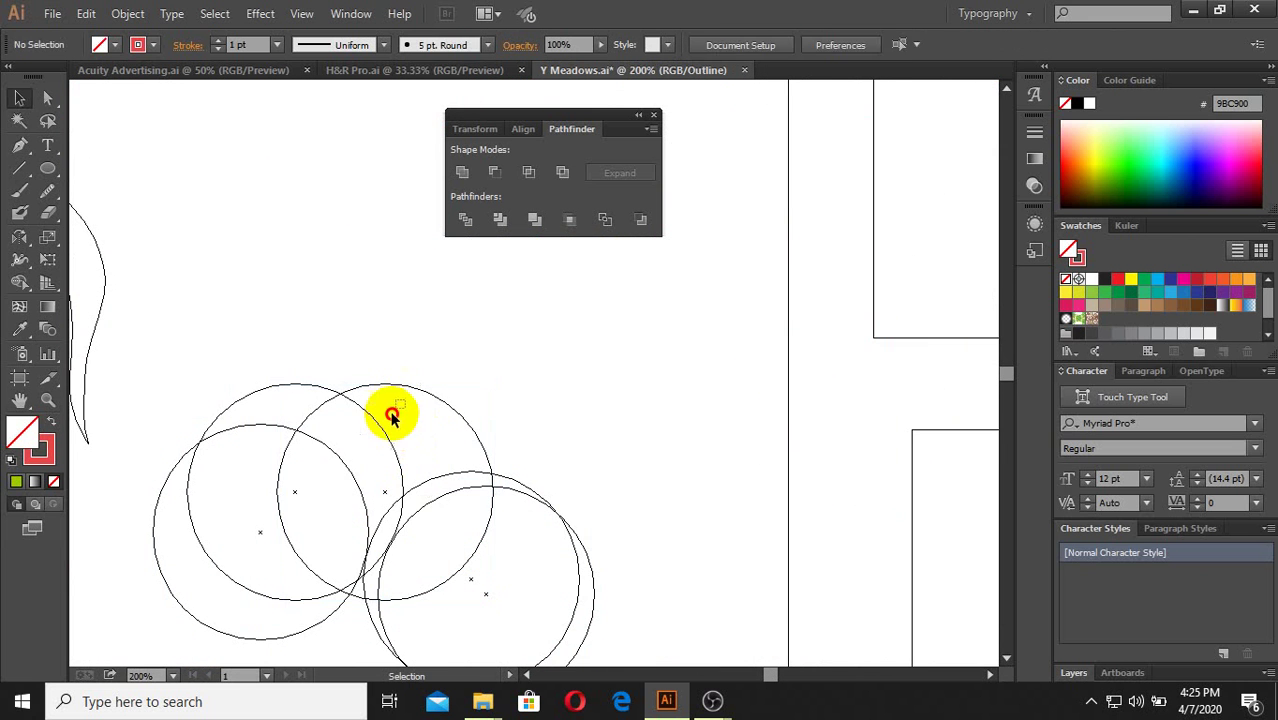
Step: Nudge another circle so its edge meets its neighbour exactly, then marquee-select all circles
left_click(379, 497)
scroll(420, 540, "up", 4)
scroll(415, 500, "up", 2)
left_click_drag(417, 500, 411, 487)
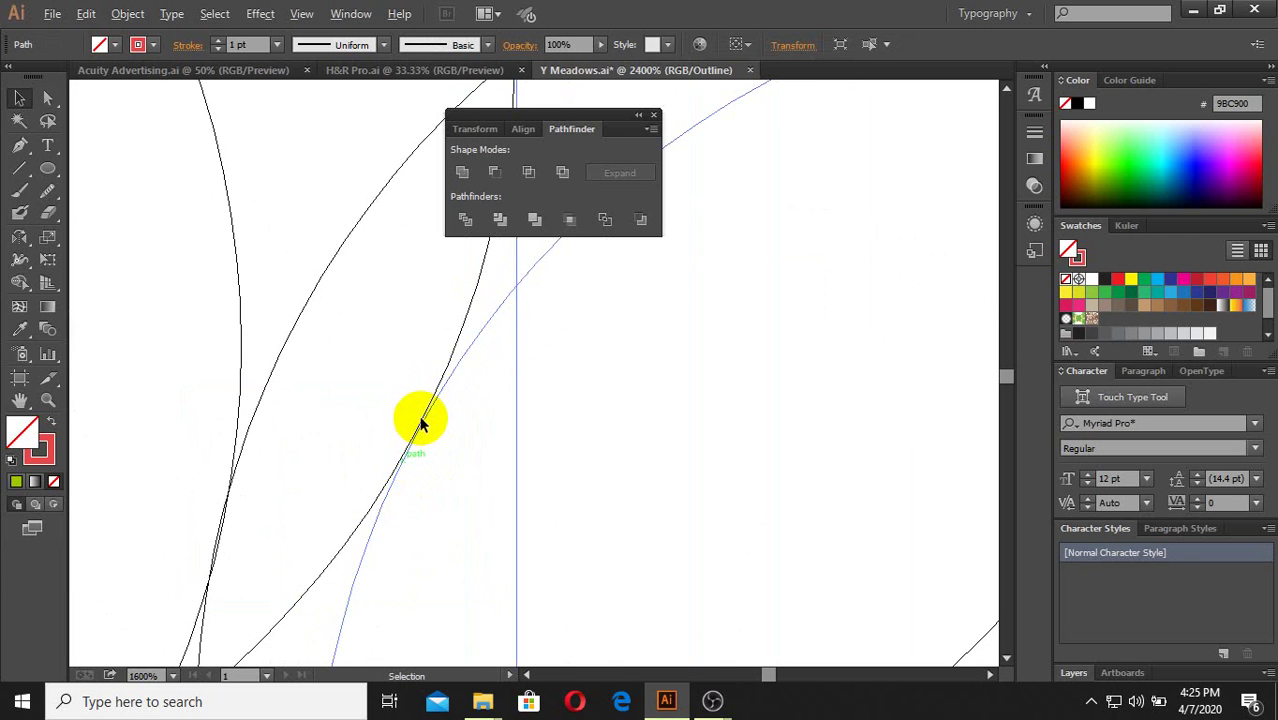
scroll(420, 428, "up", 3)
scroll(421, 430, "up", 1)
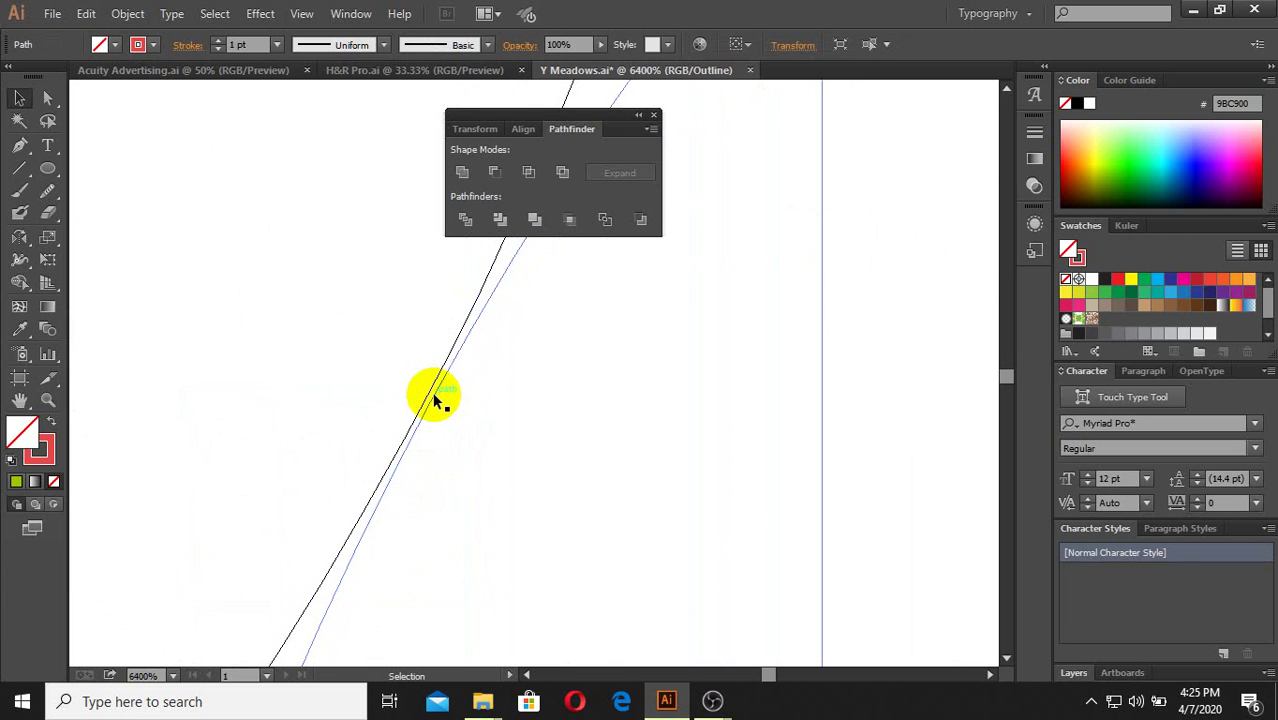
left_click_drag(432, 402, 443, 410)
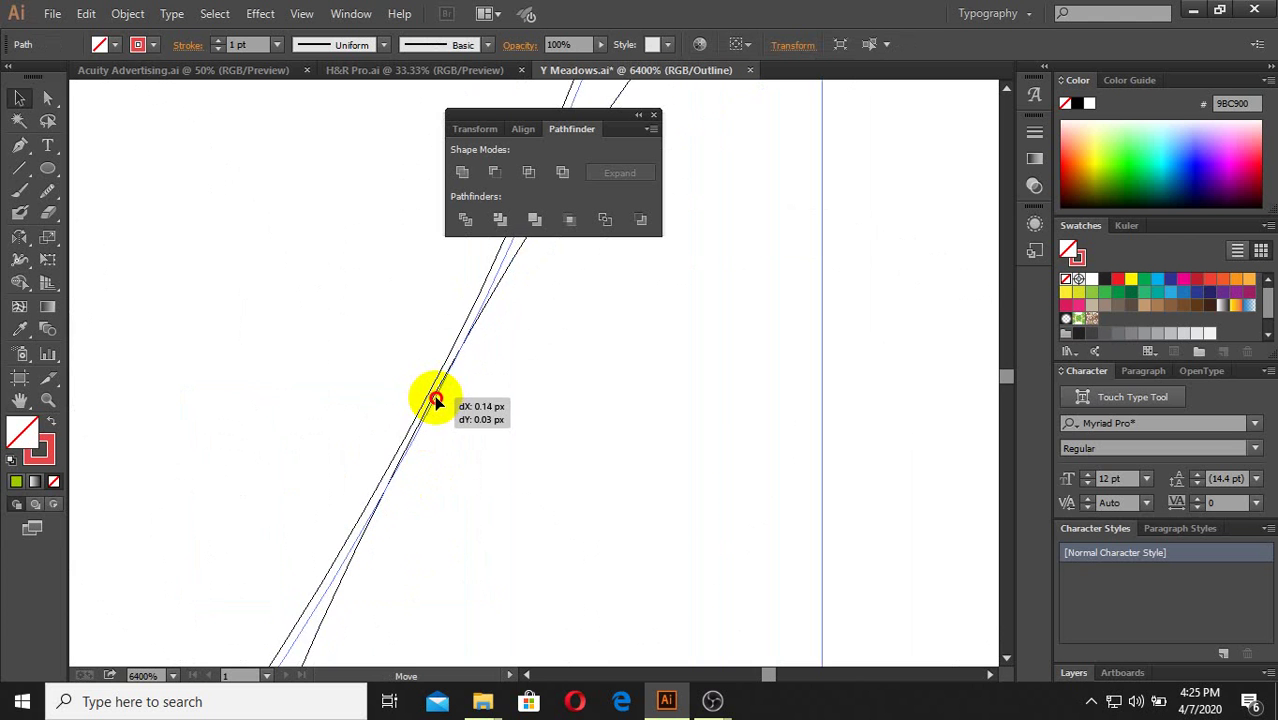
scroll(491, 456, "down", 4)
scroll(491, 464, "down", 3)
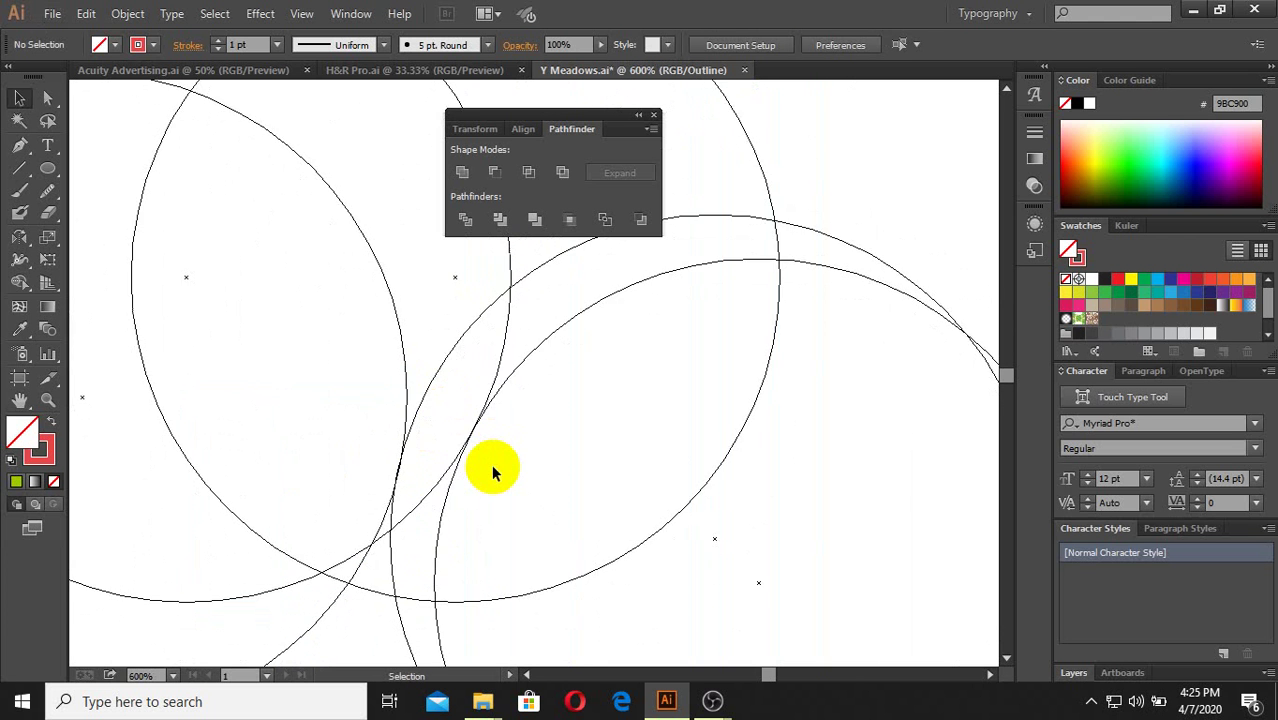
scroll(491, 464, "down", 3)
left_click_drag(633, 308, 379, 579)
left_click(429, 563)
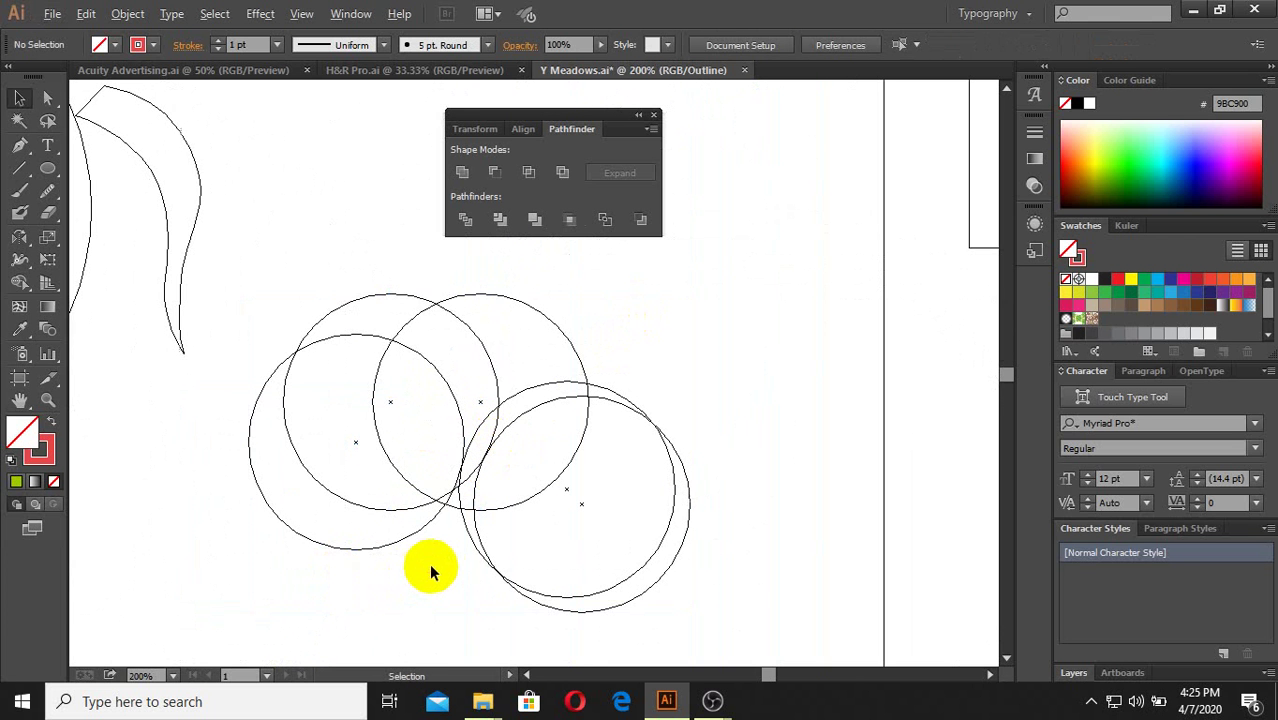
Step: Merge the overlapping circle regions into one crescent shape with the Shape Builder
left_click_drag(576, 537, 345, 368)
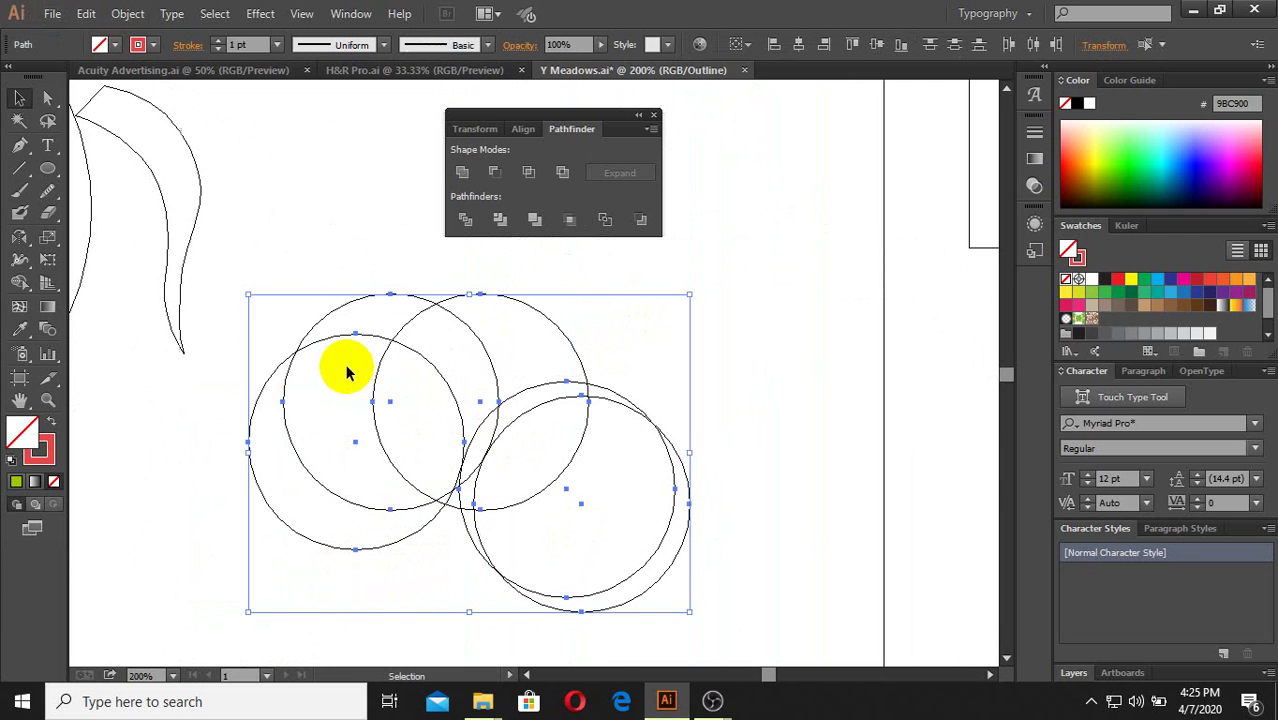
left_click(49, 281)
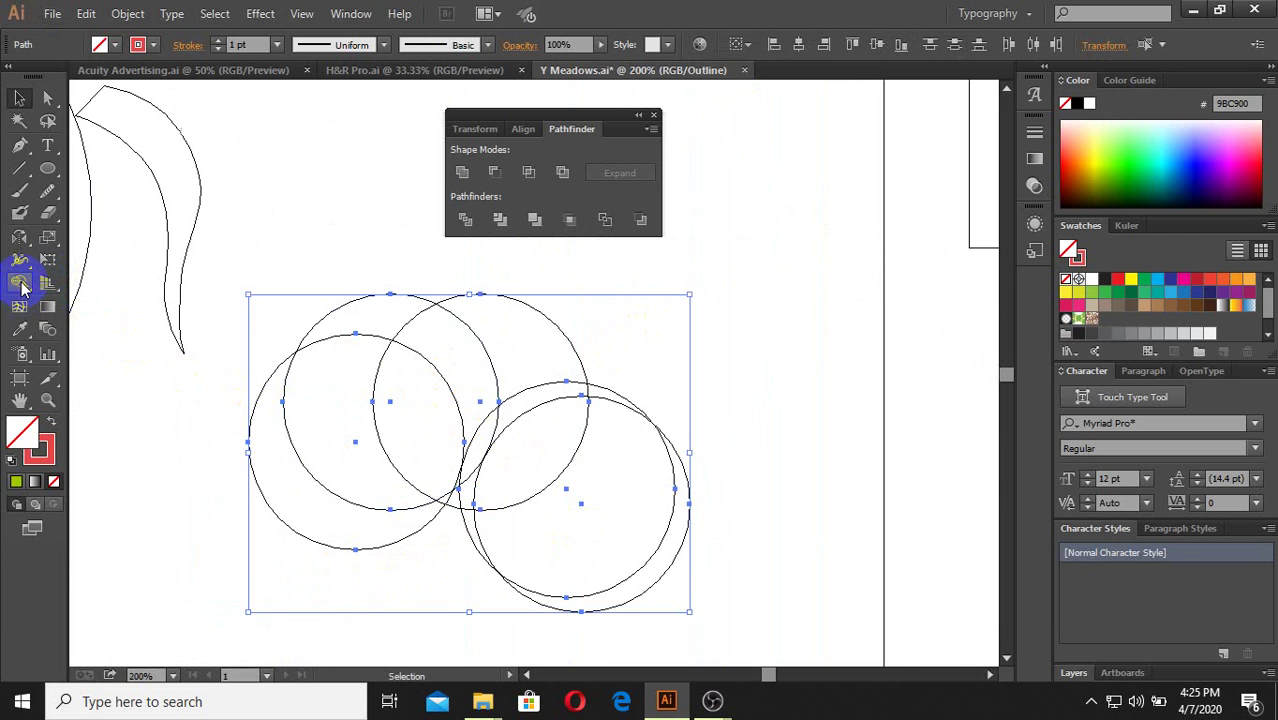
left_click_drag(22, 287, 149, 285)
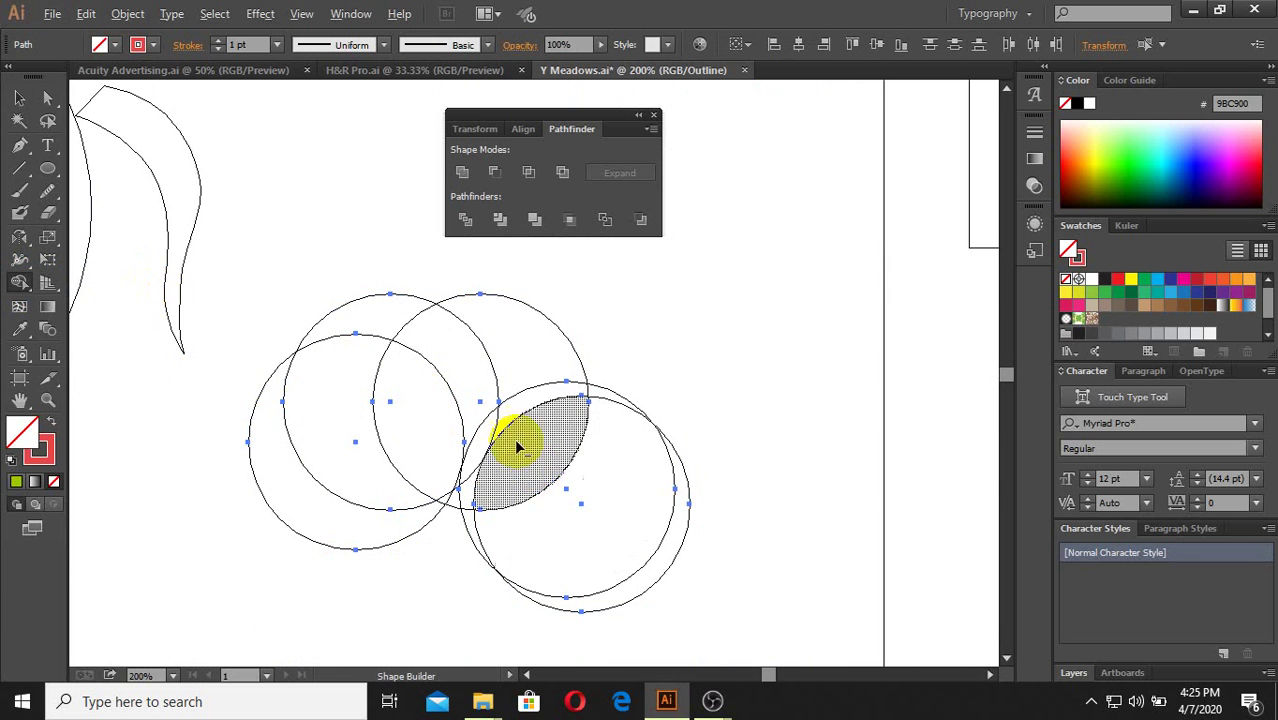
scroll(513, 437, "up", 2)
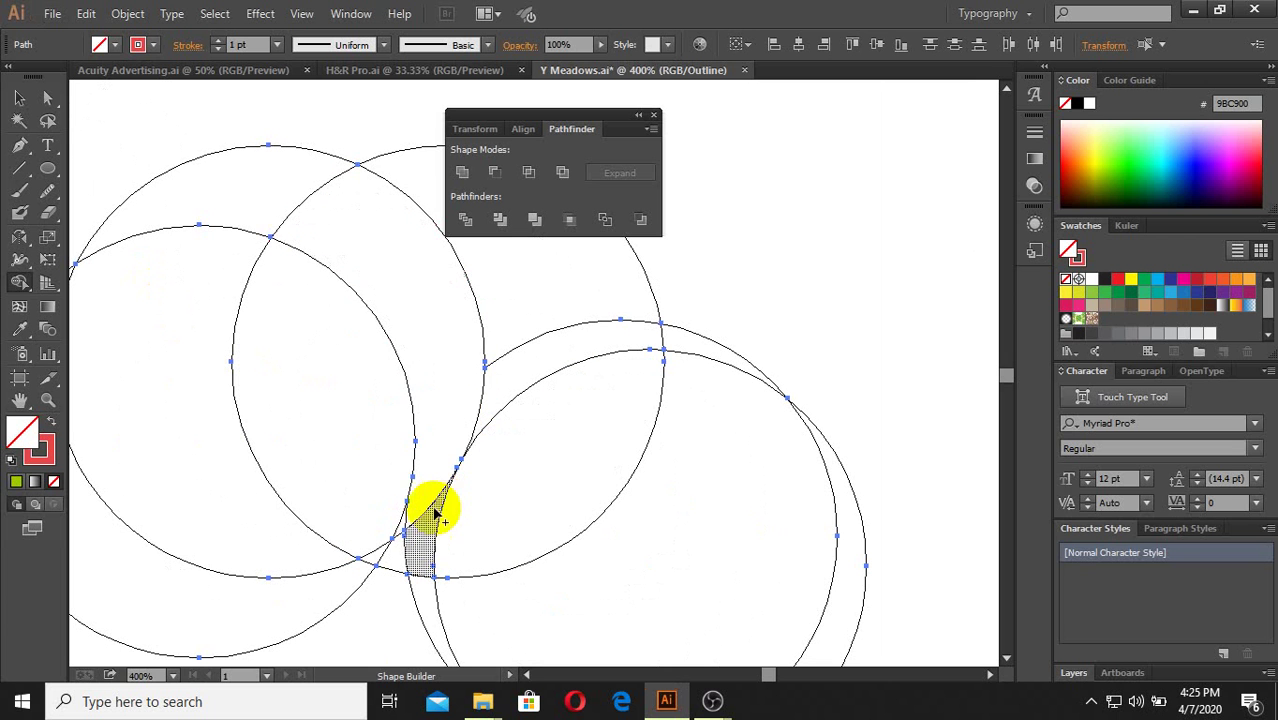
left_click_drag(452, 410, 422, 586)
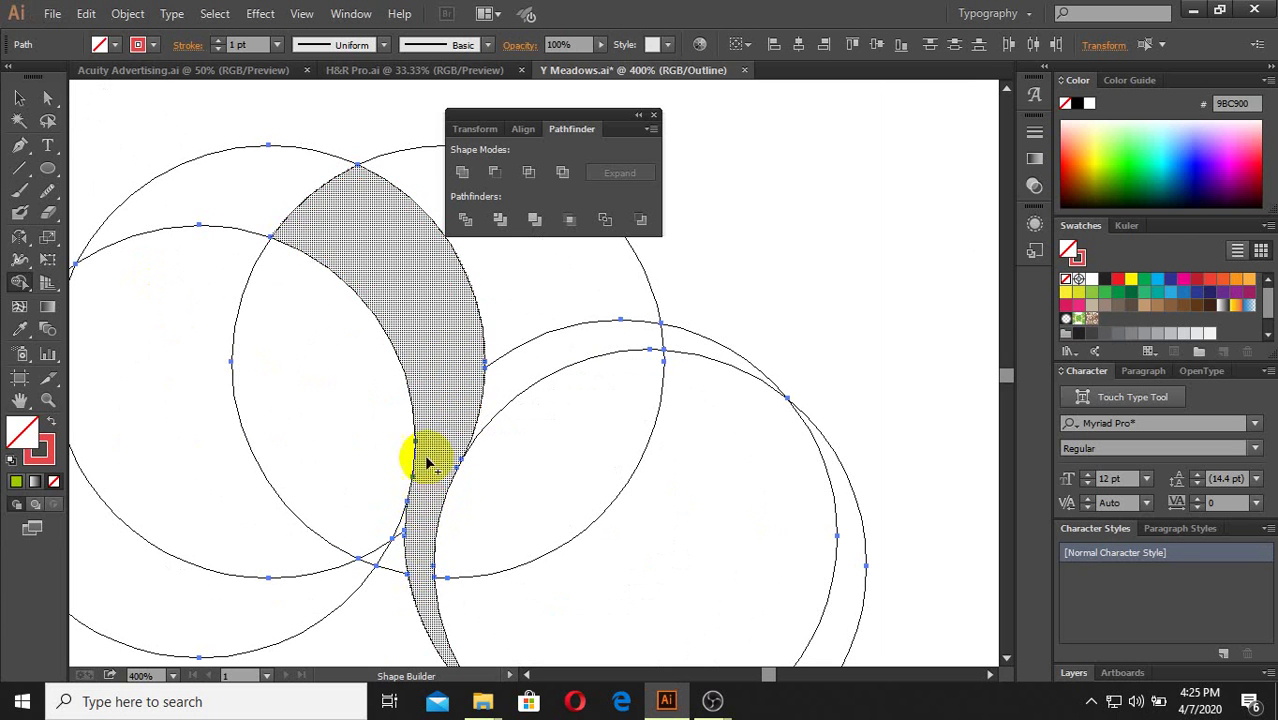
scroll(430, 440, "down", 2)
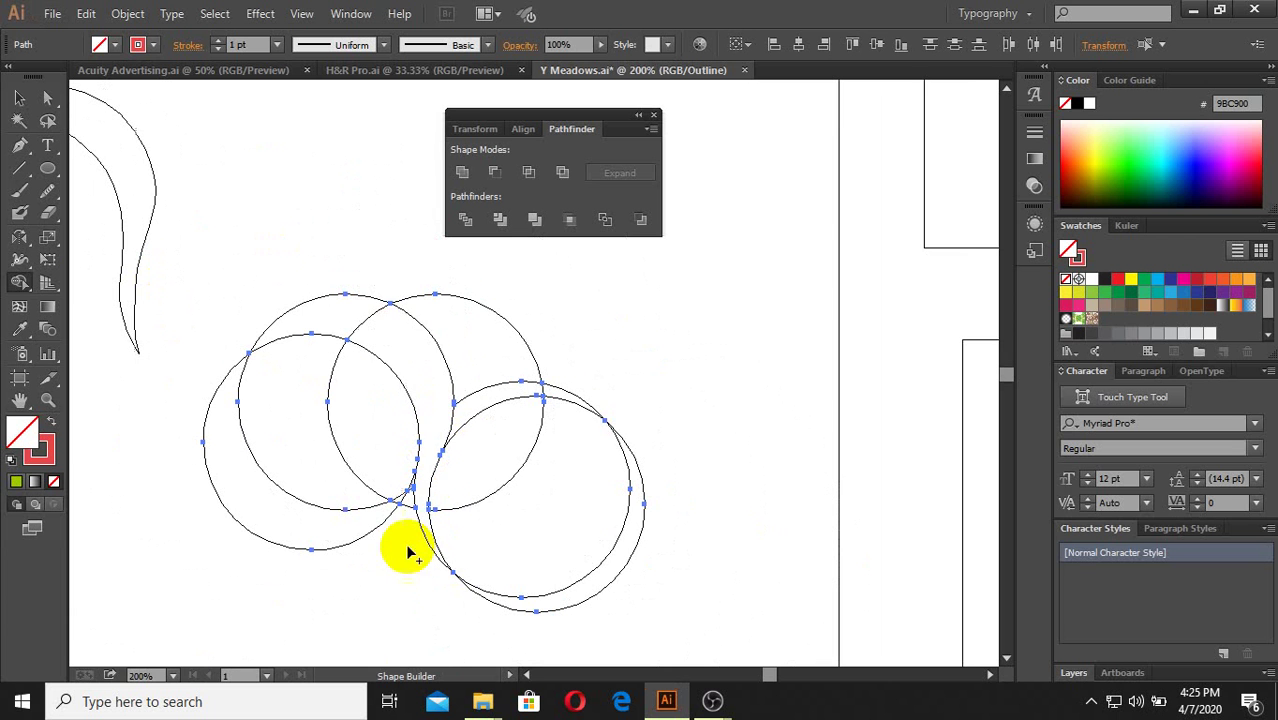
Step: Return to colour preview and select the upper-right and upper-left circles in turn
left_click(19, 97)
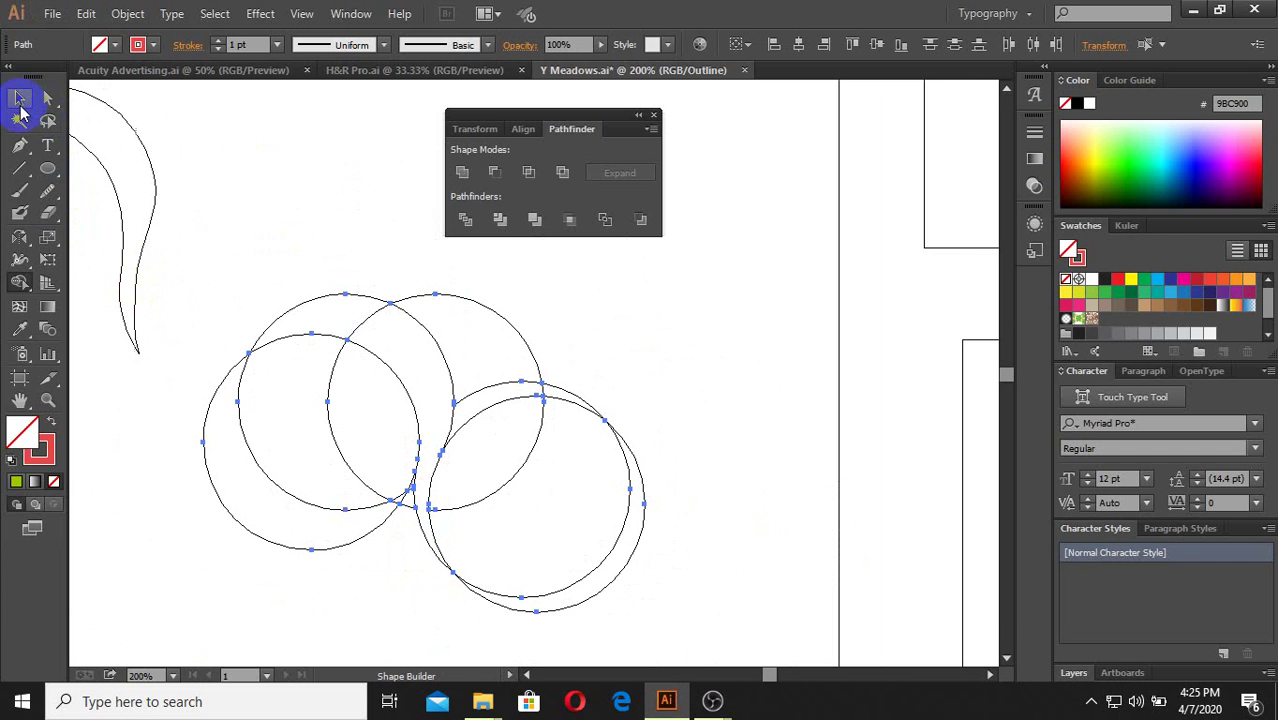
key("ctrl+y")
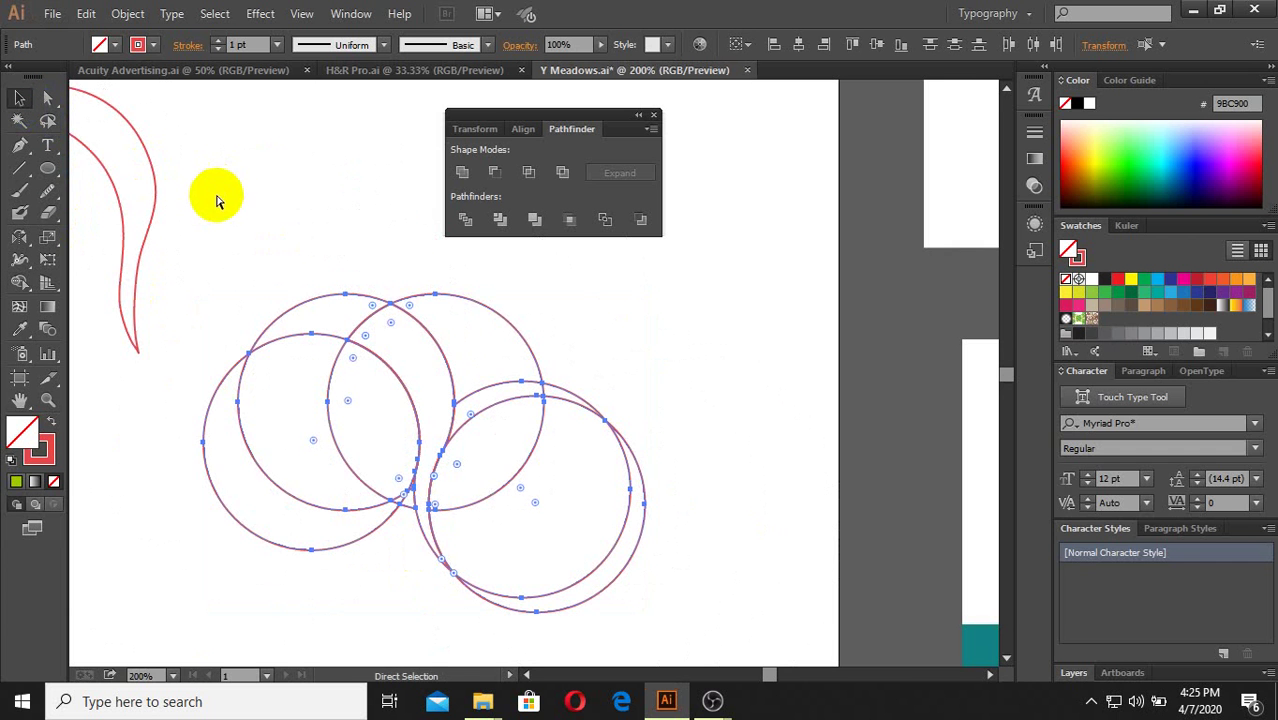
left_click(613, 328)
left_click(477, 318)
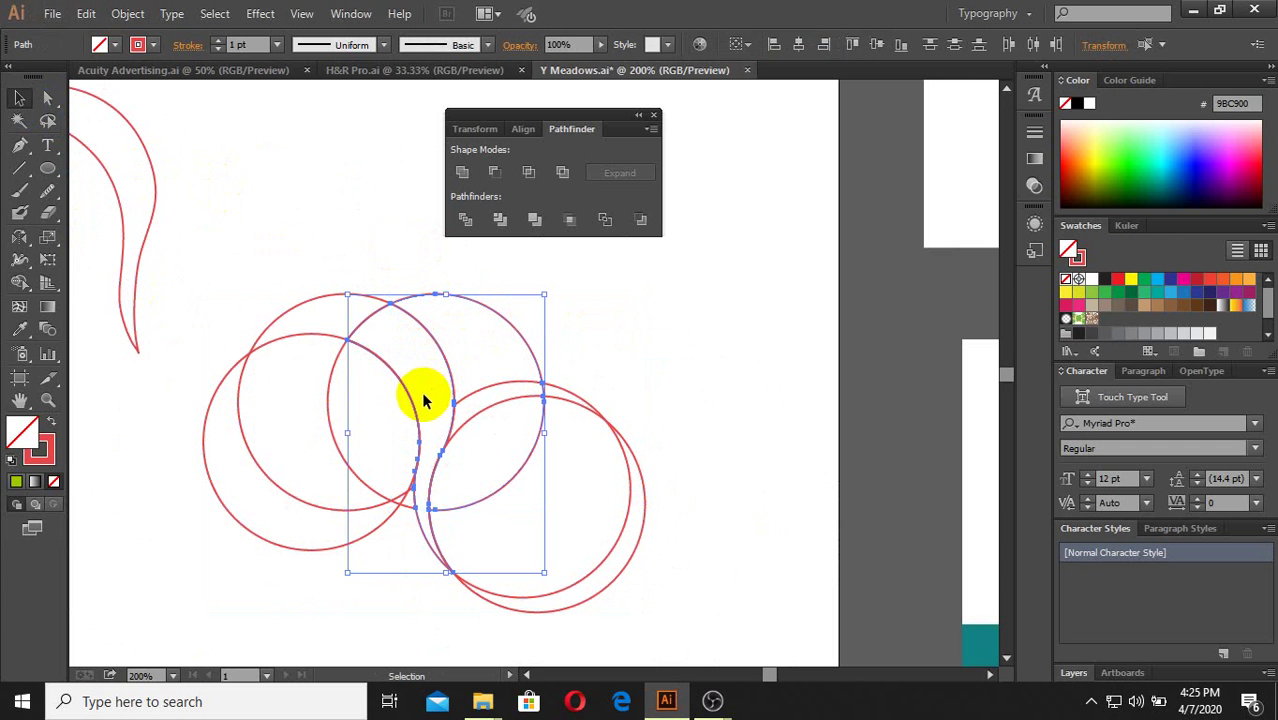
left_click(425, 355)
left_click(431, 342)
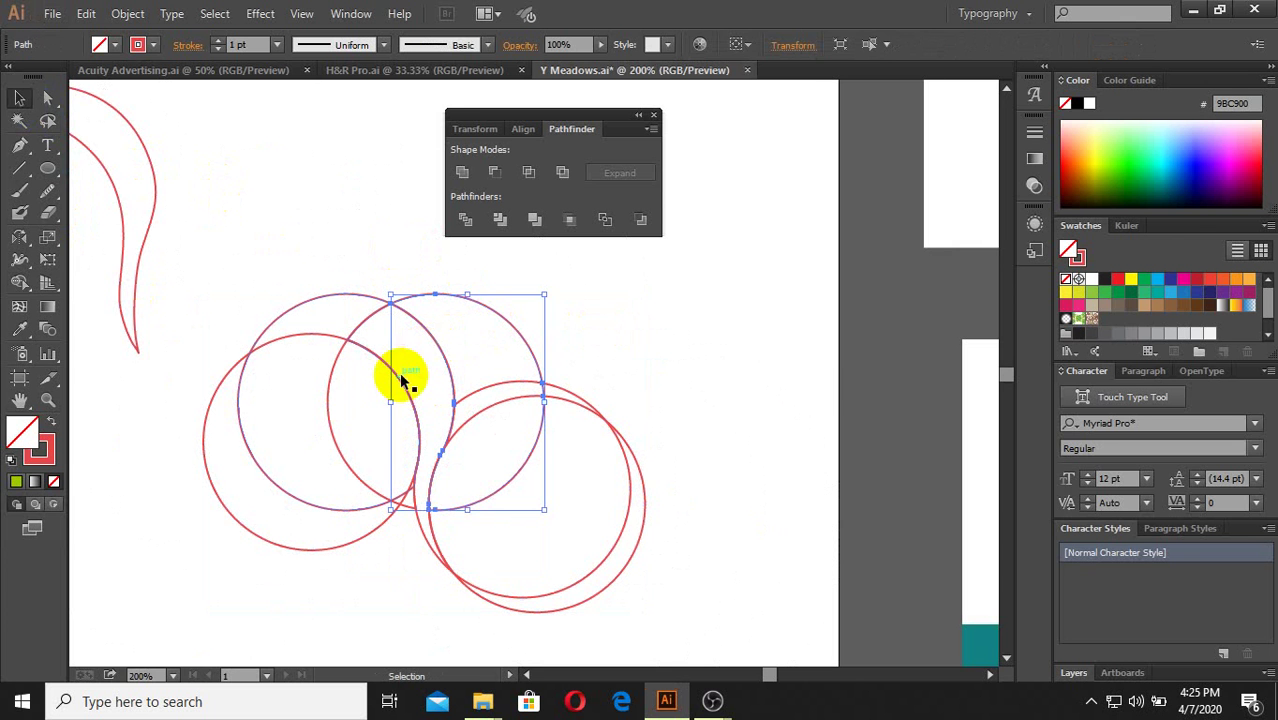
left_click(398, 376)
left_click(399, 385)
scroll(399, 385, "down", 3)
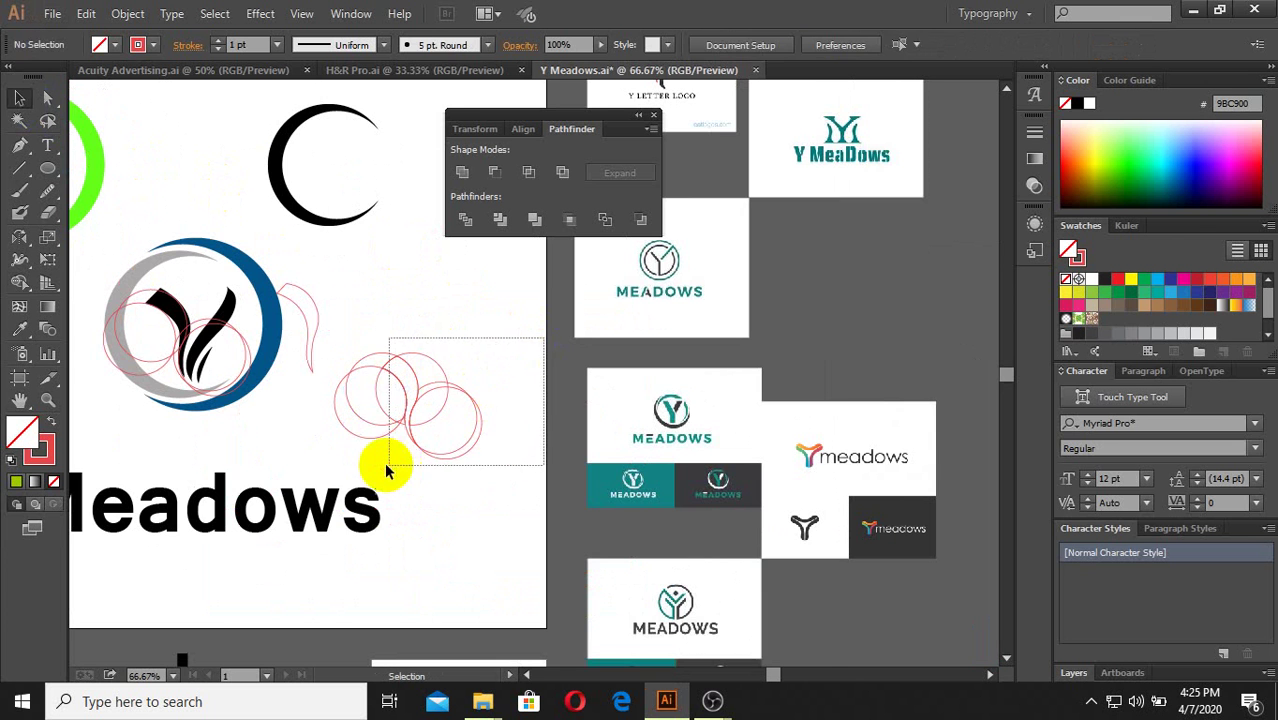
left_click_drag(540, 332, 131, 428)
left_click(19, 331)
left_click(270, 288)
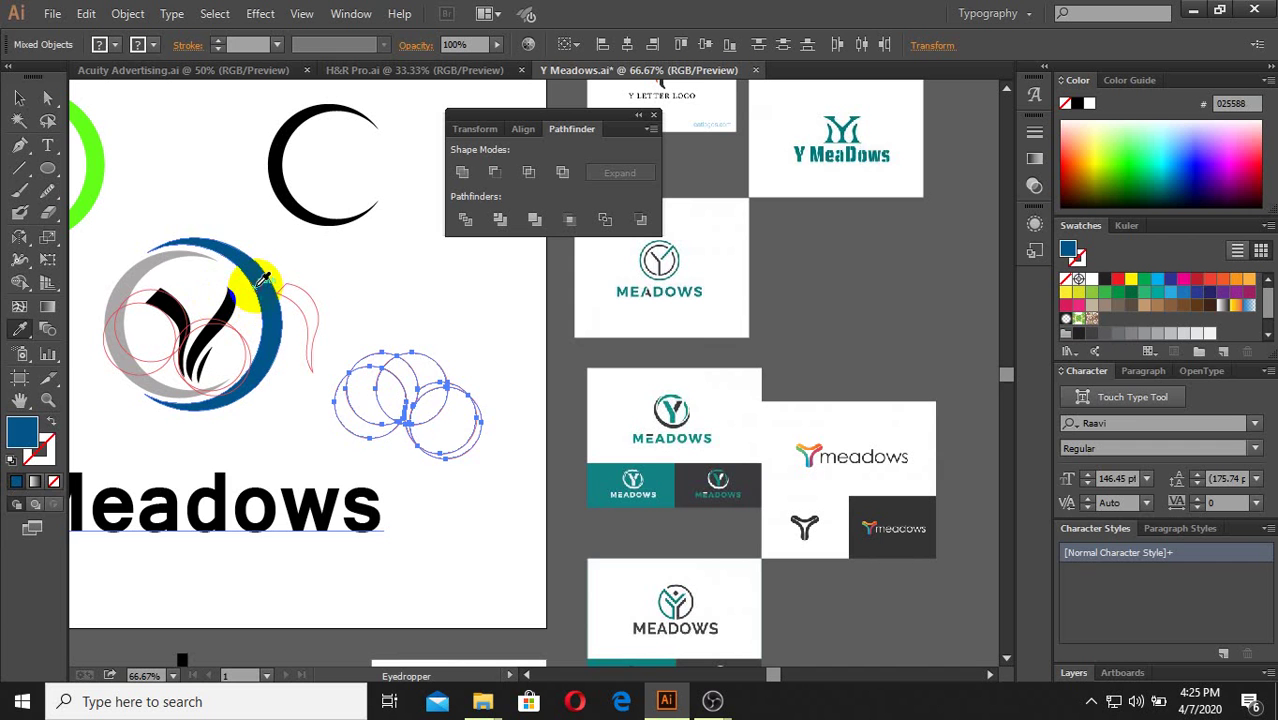
left_click(20, 97)
scroll(450, 340, "up", 1)
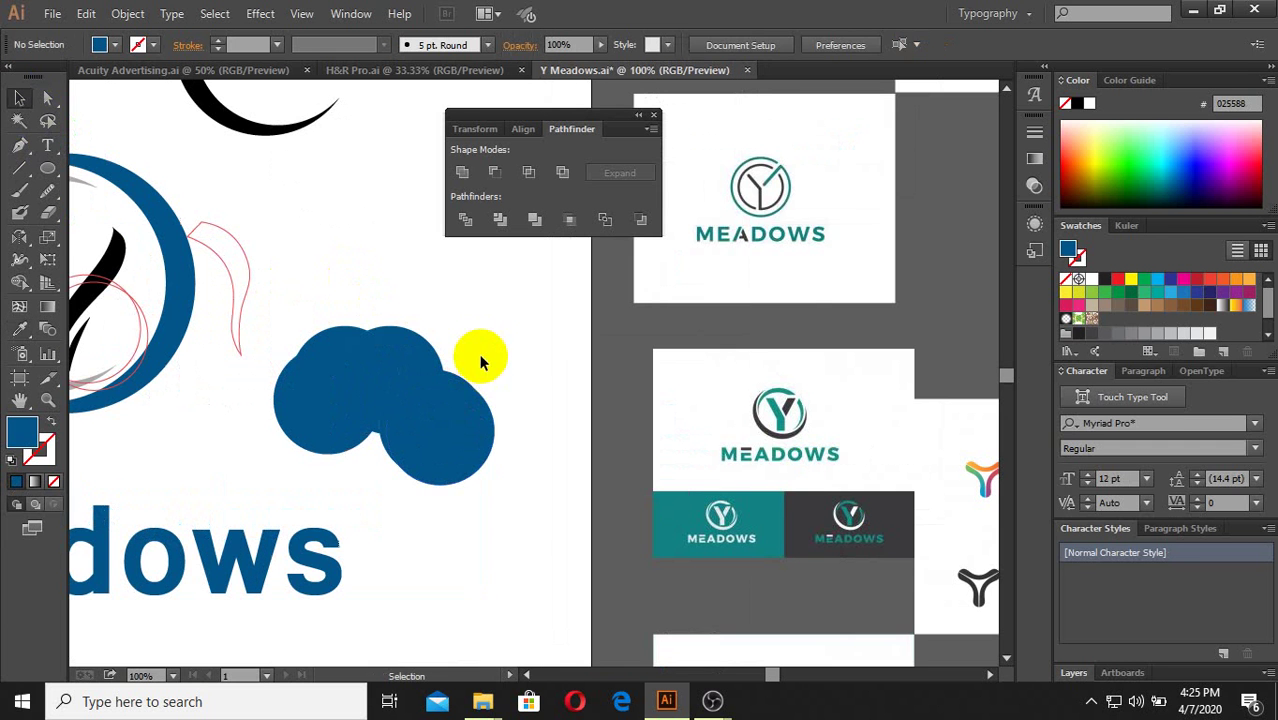
left_click_drag(476, 345, 430, 504)
key("Delete")
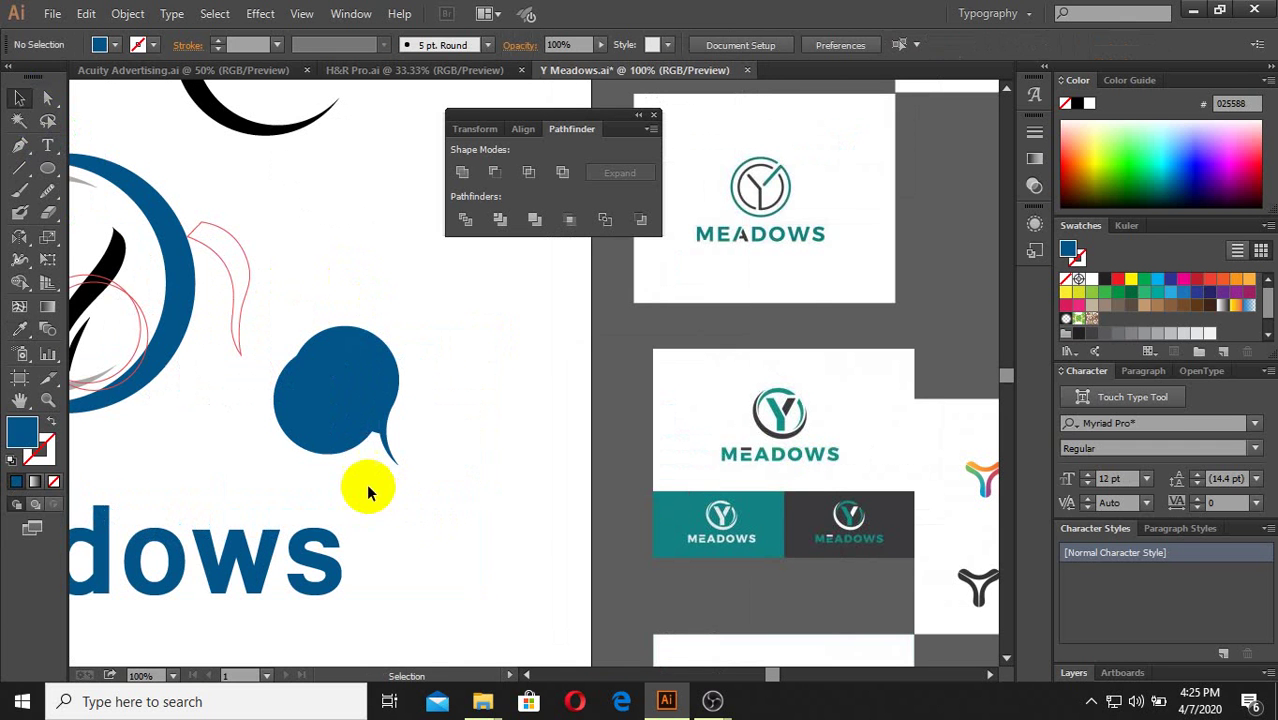
left_click_drag(400, 660, 309, 398)
key("Delete")
key("ctrl+z")
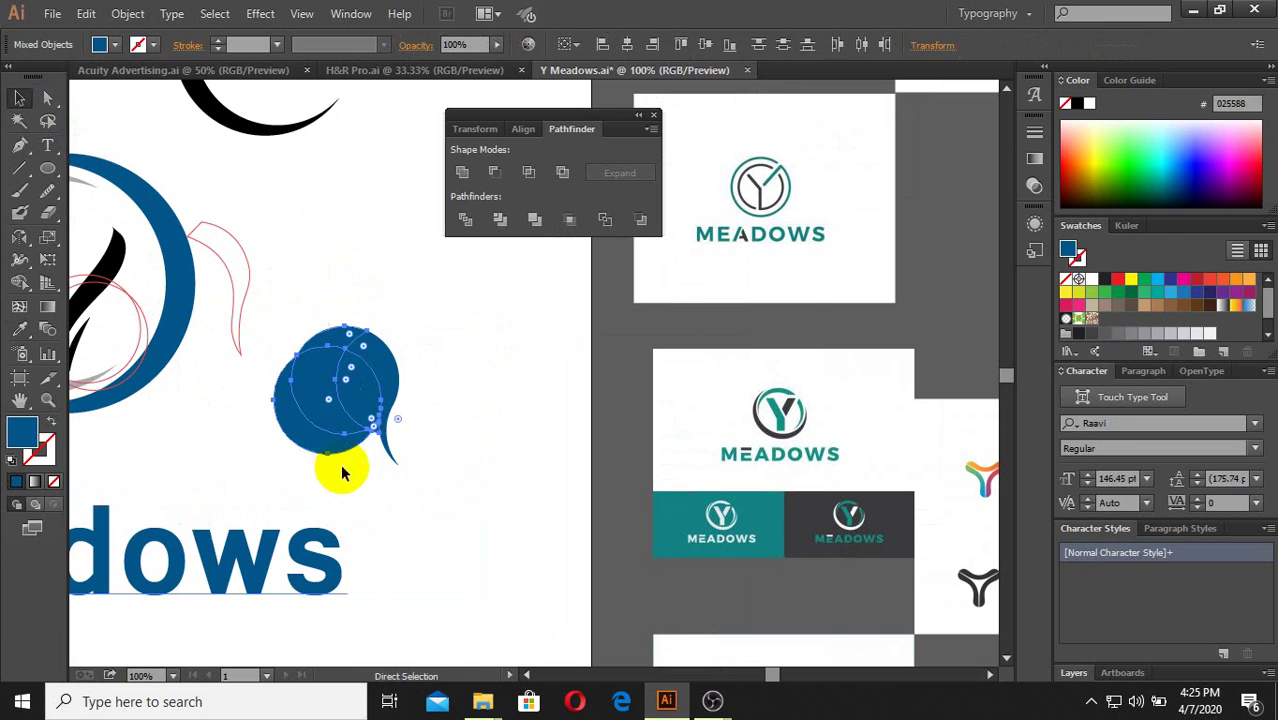
key("ctrl+z")
key("Delete")
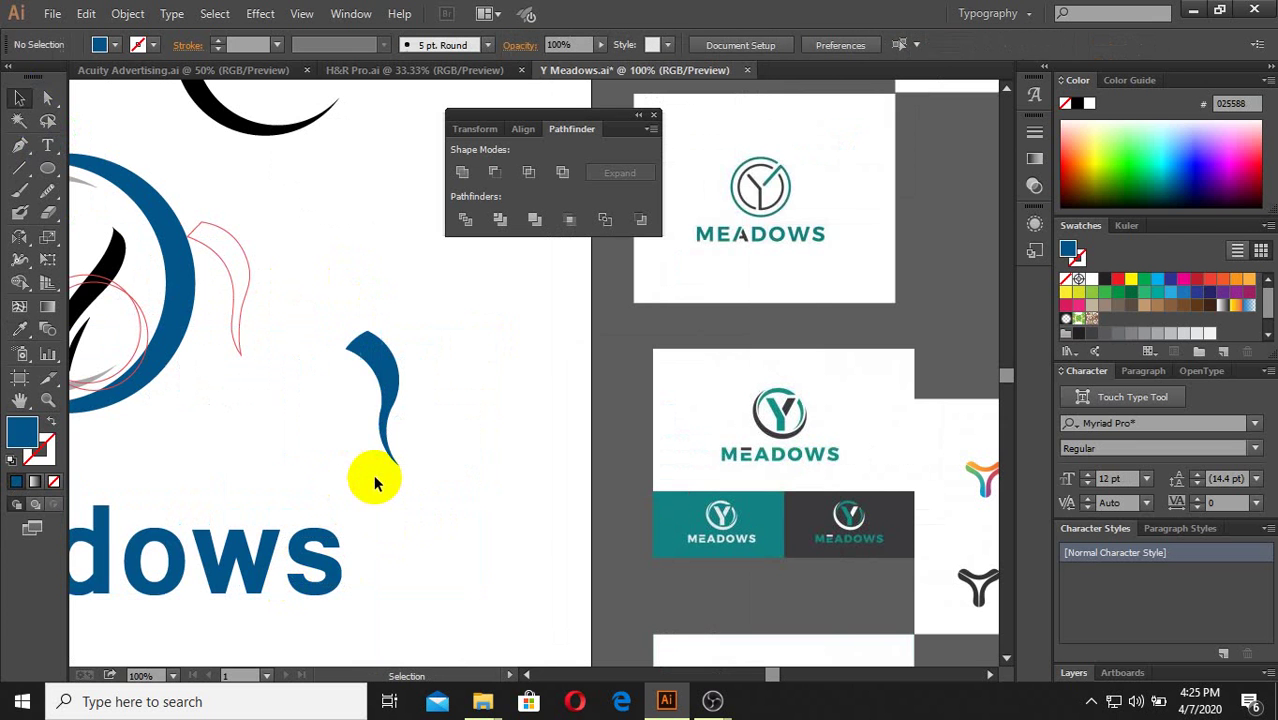
scroll(400, 442, "up", 3, "alt")
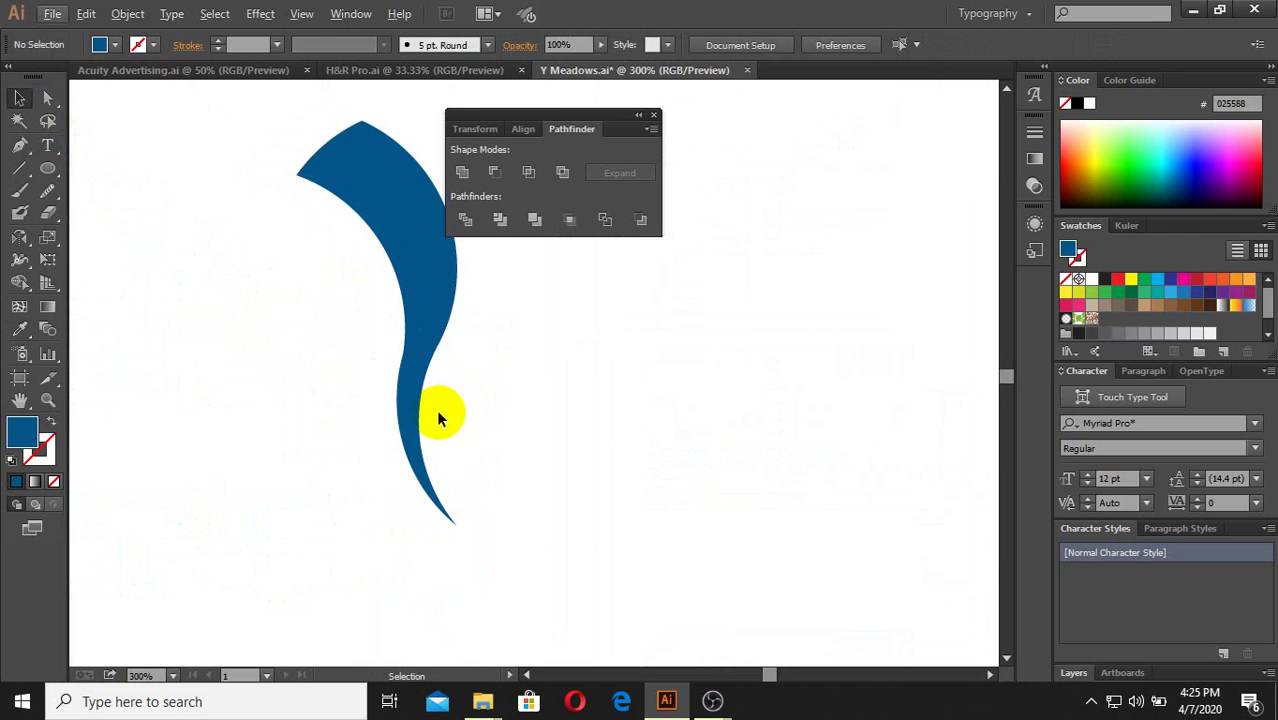
scroll(443, 433, "down", 2, "alt")
scroll(443, 433, "down", 2, "alt")
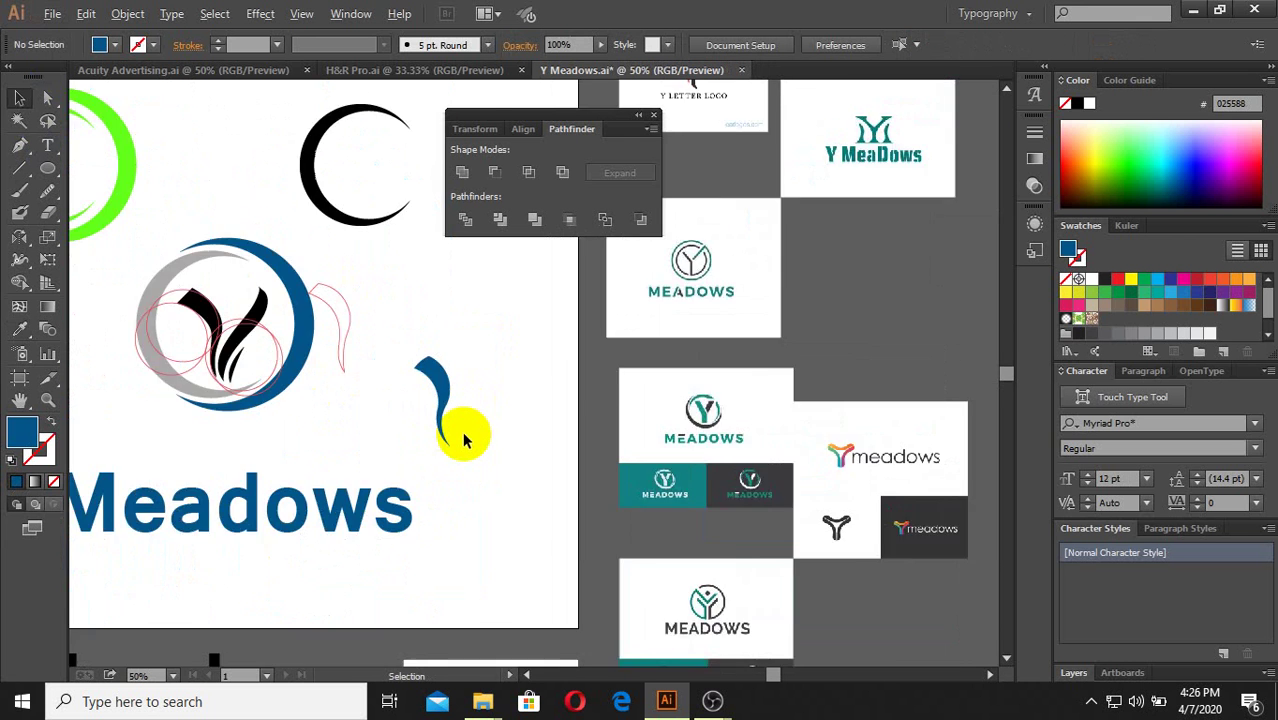
scroll(457, 427, "down", 1, "alt")
scroll(380, 405, "up", 3, "alt")
scroll(465, 443, "down", 1, "alt")
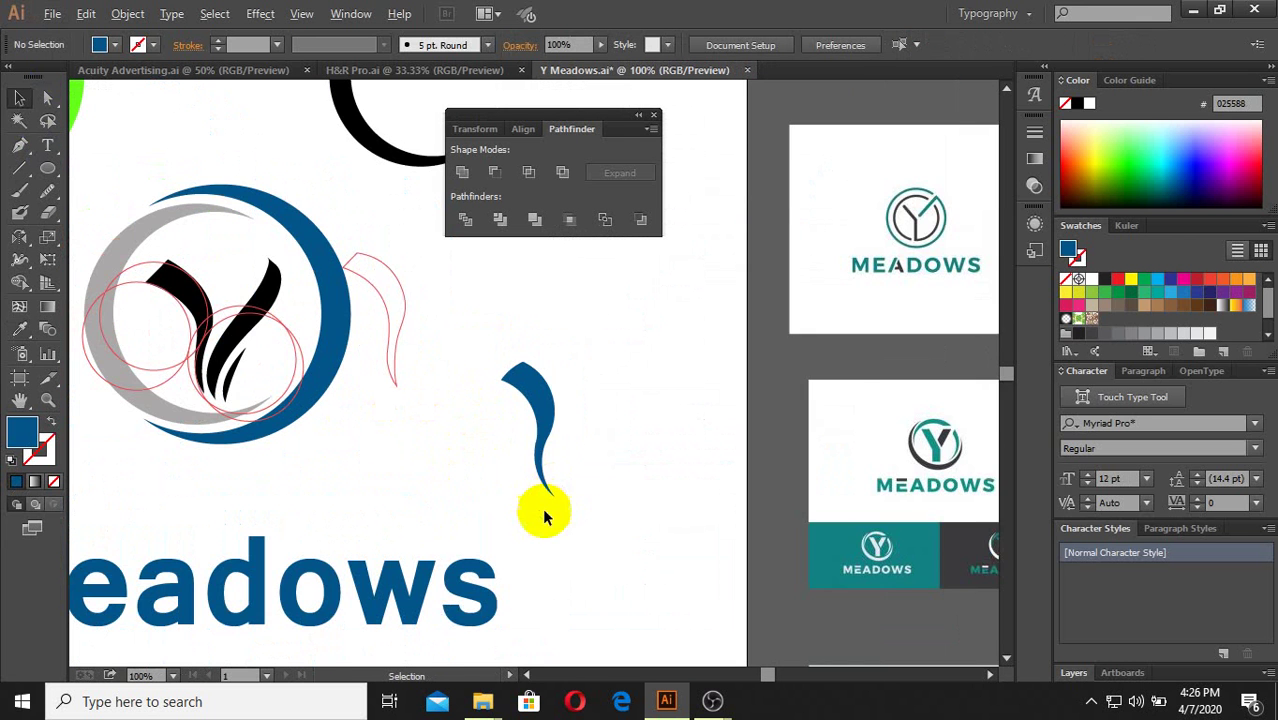
scroll(528, 442, "up", 2, "alt")
scroll(648, 468, "down", 2, "alt")
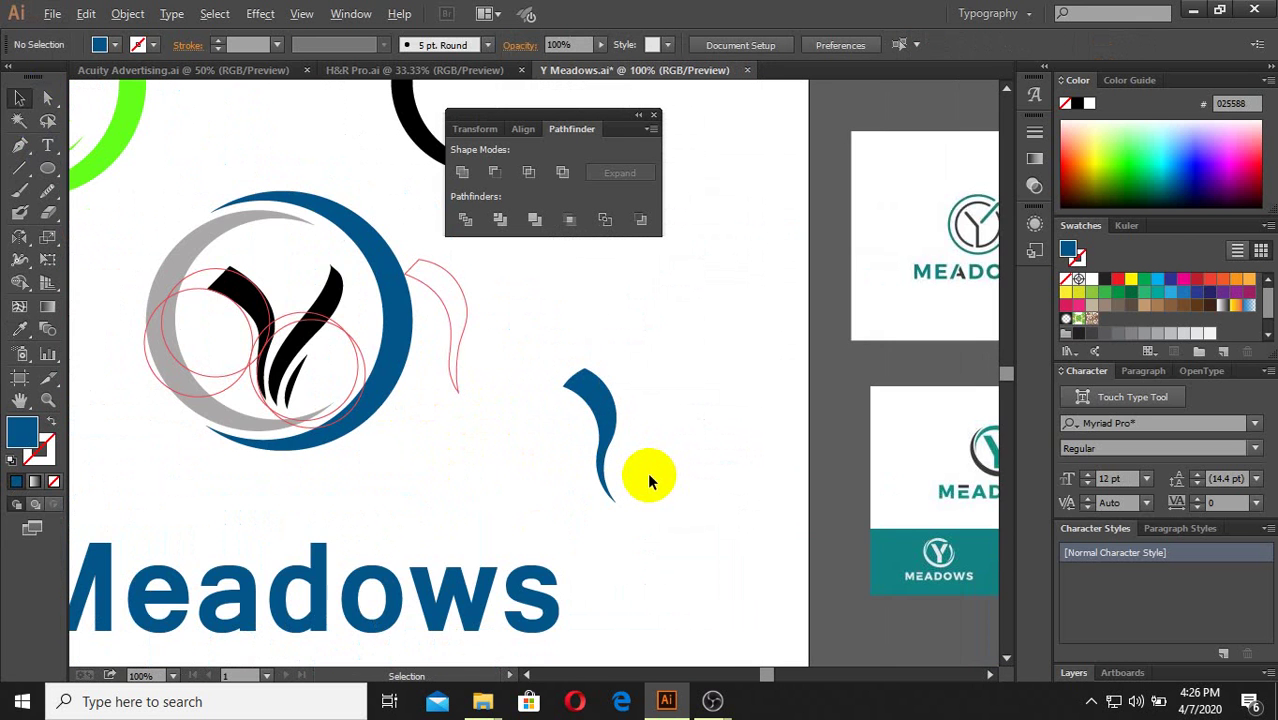
key("ctrl+z")
Step: Switch back to outline view and select the lower-right guide circle
key("ctrl+y")
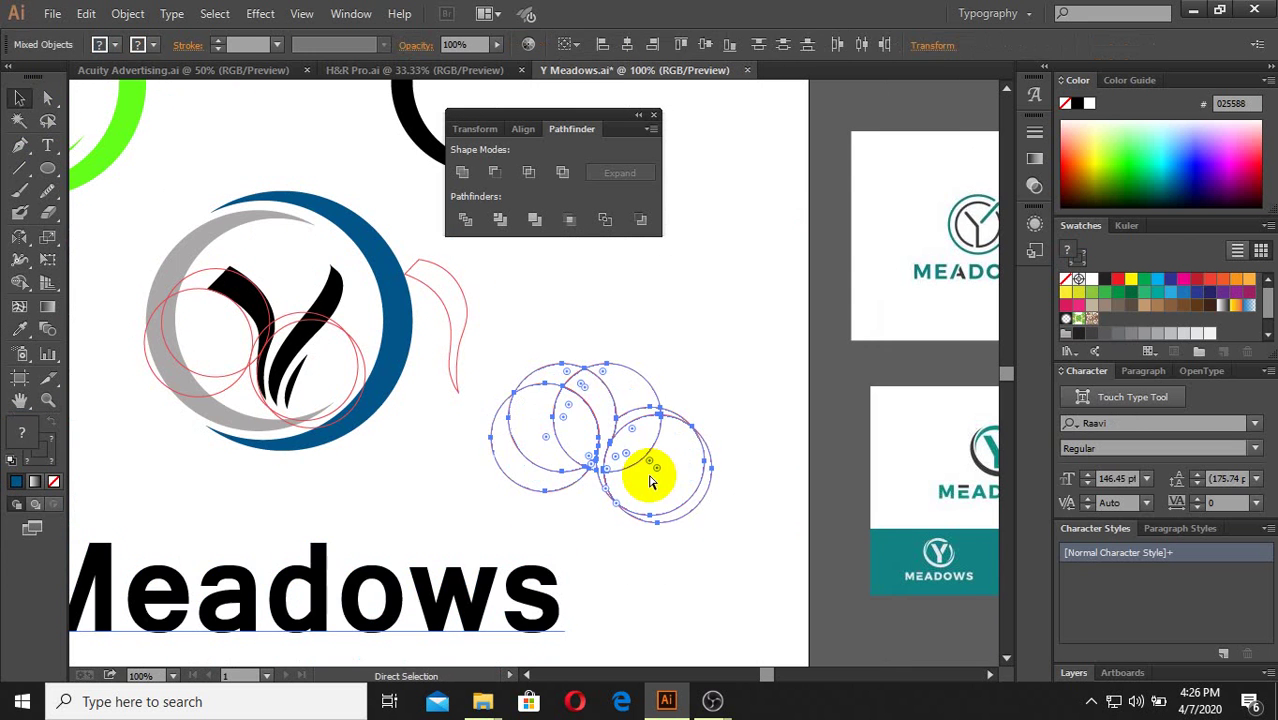
left_click(674, 405)
scroll(674, 405, "up", 1, "alt")
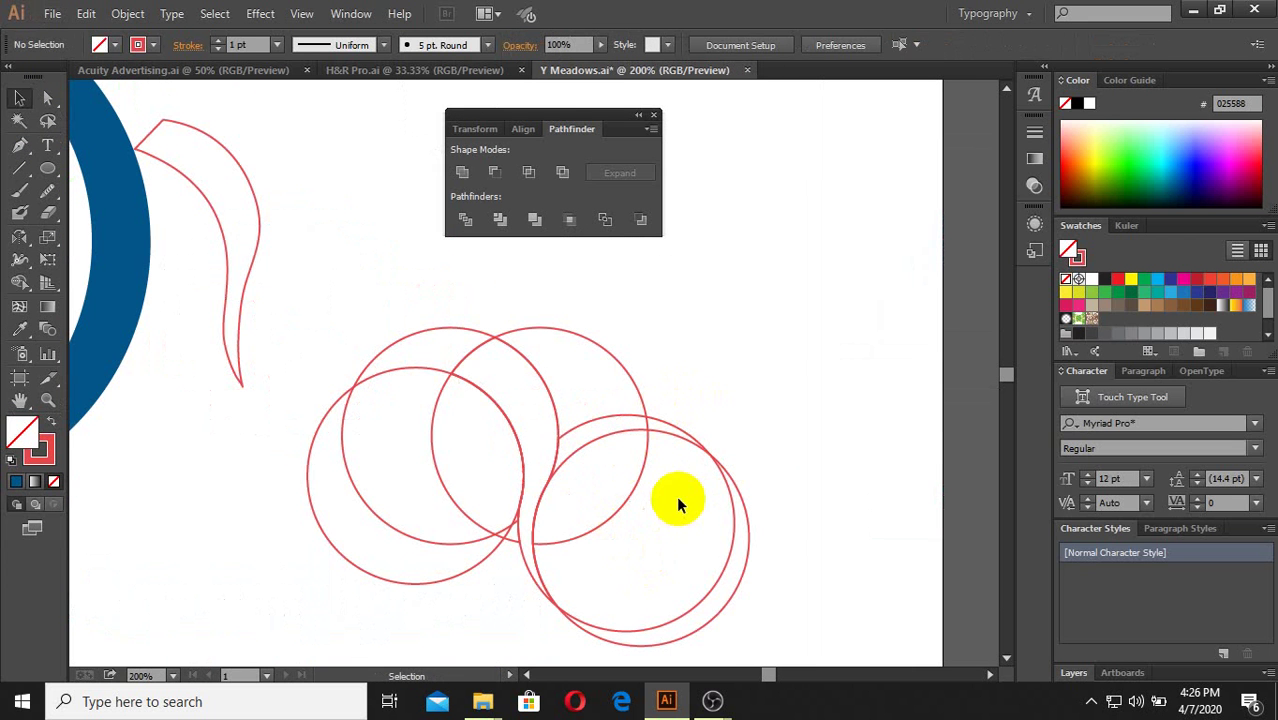
left_click(656, 430)
left_click(663, 438)
left_click(664, 434)
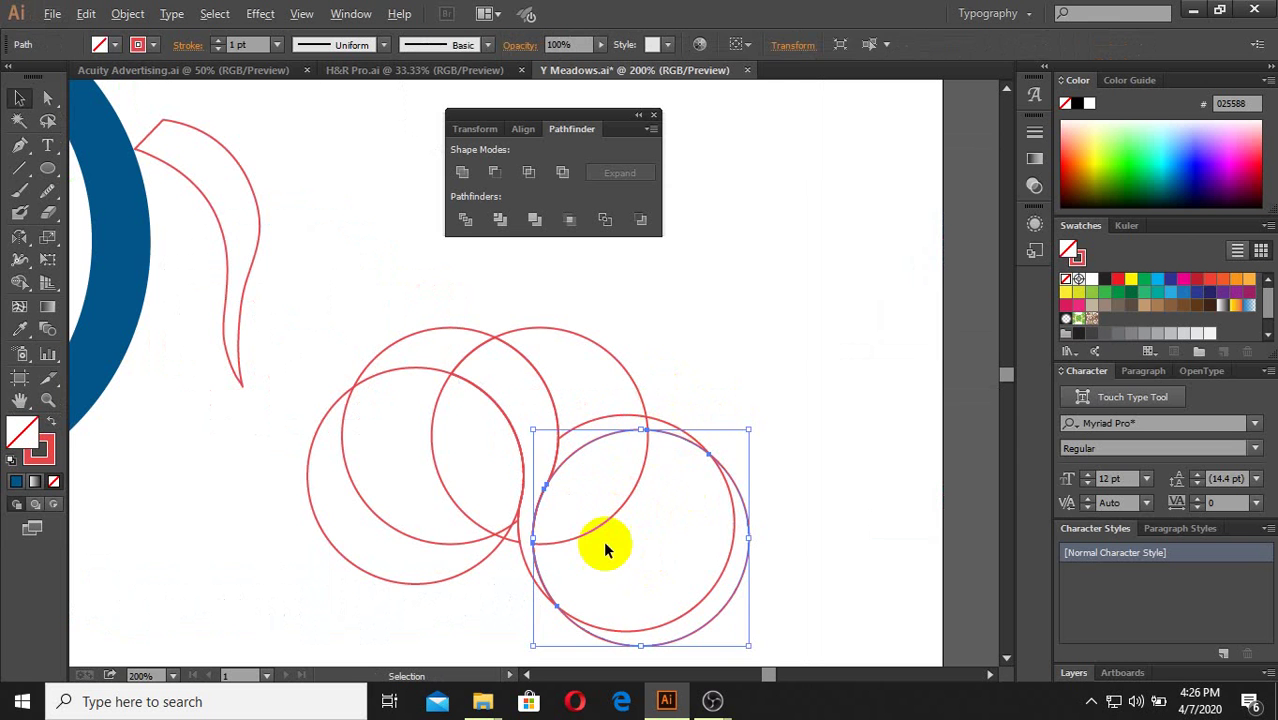
left_click(605, 548)
scroll(613, 552, "down", 1, "alt")
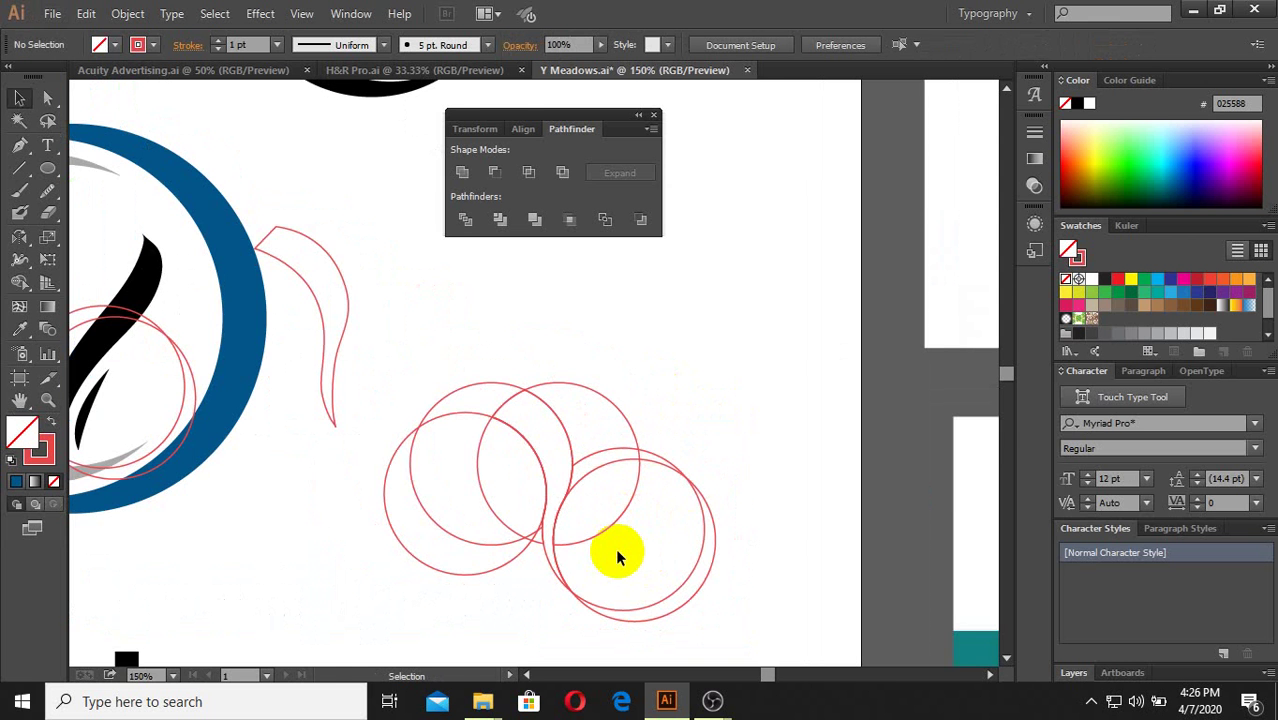
scroll(617, 557, "down", 1, "alt")
scroll(664, 477, "up", 1, "alt")
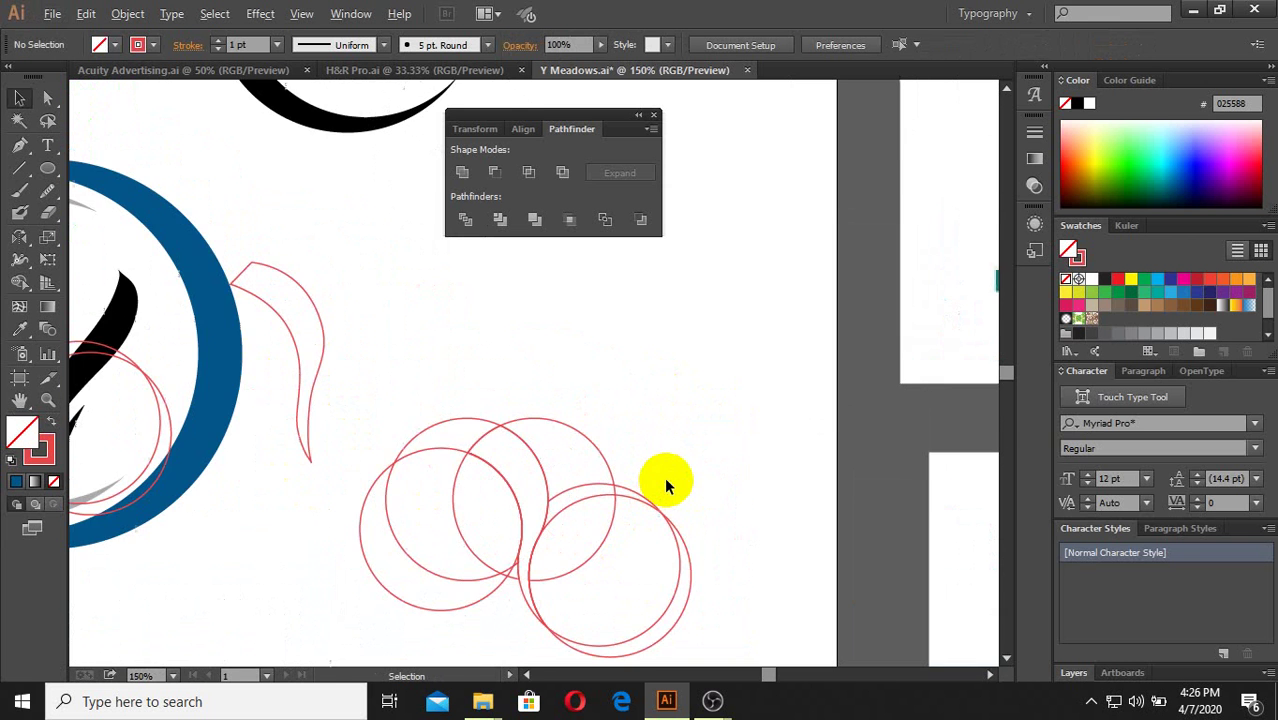
scroll(692, 477, "down", 1, "alt")
scroll(411, 480, "up", 3, "alt")
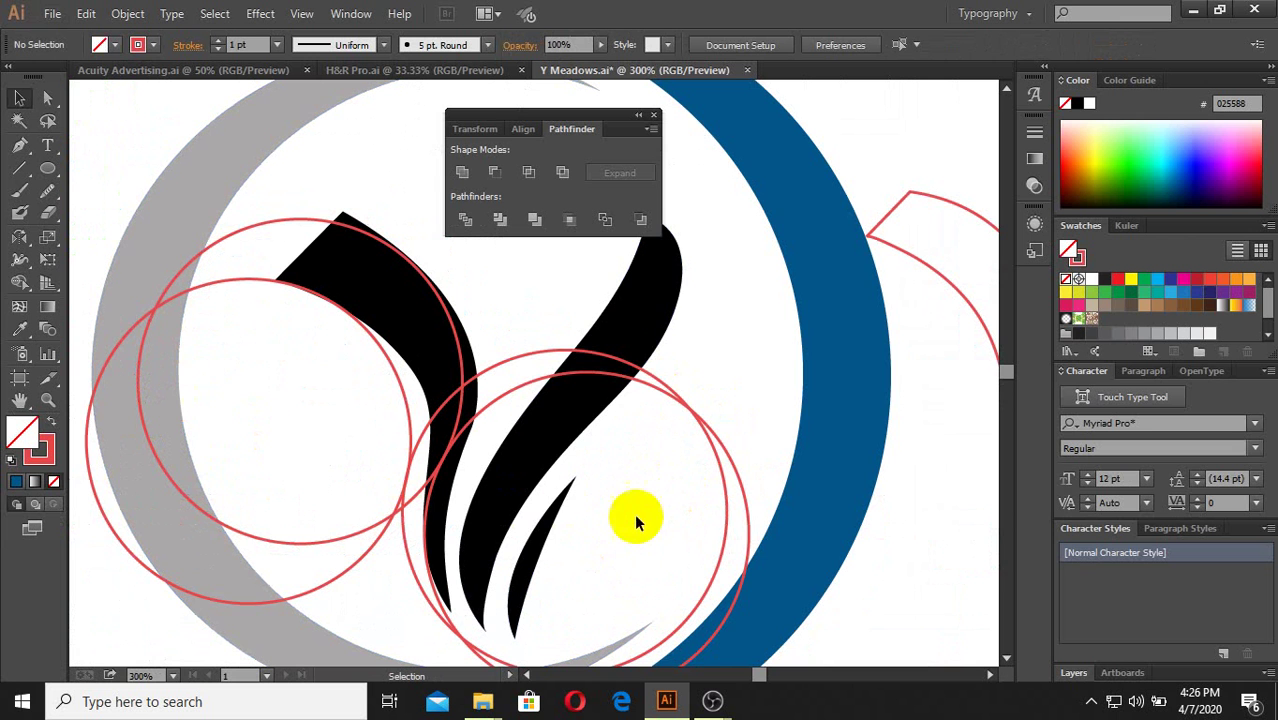
Step: Place two circle copies over the Y's stroke, shrinking one and nudging it into place
mouse_move(638, 383)
left_mouse_down()
mouse_move(667, 390)
mouse_move(662, 402)
left_mouse_up()
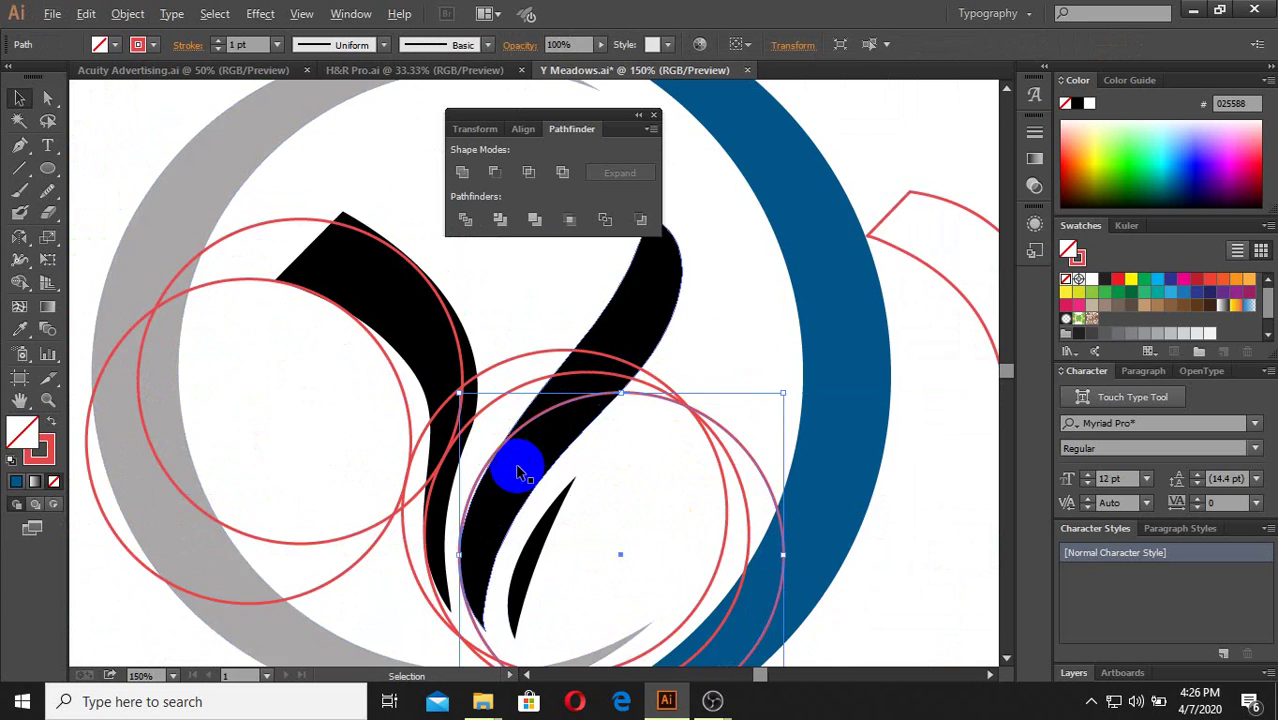
scroll(550, 484, "down", 2, "alt")
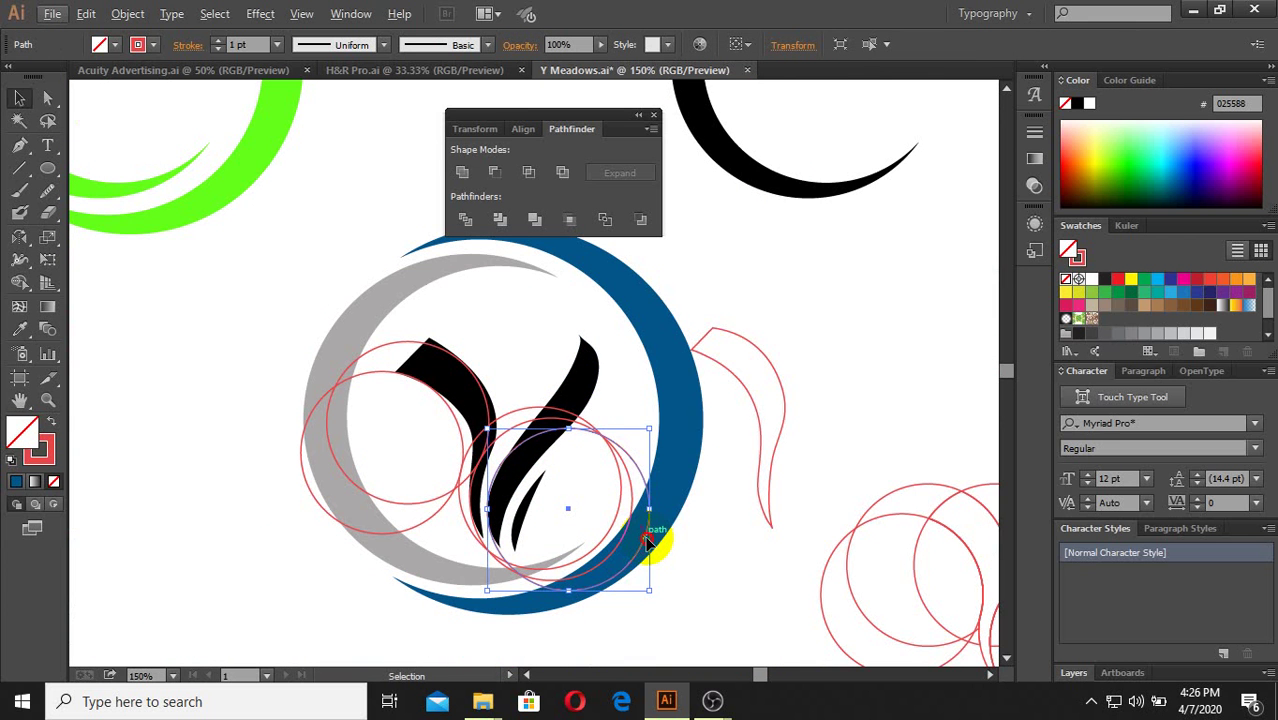
left_click_drag(646, 541, 595, 400)
scroll(531, 302, "up", 2, "alt")
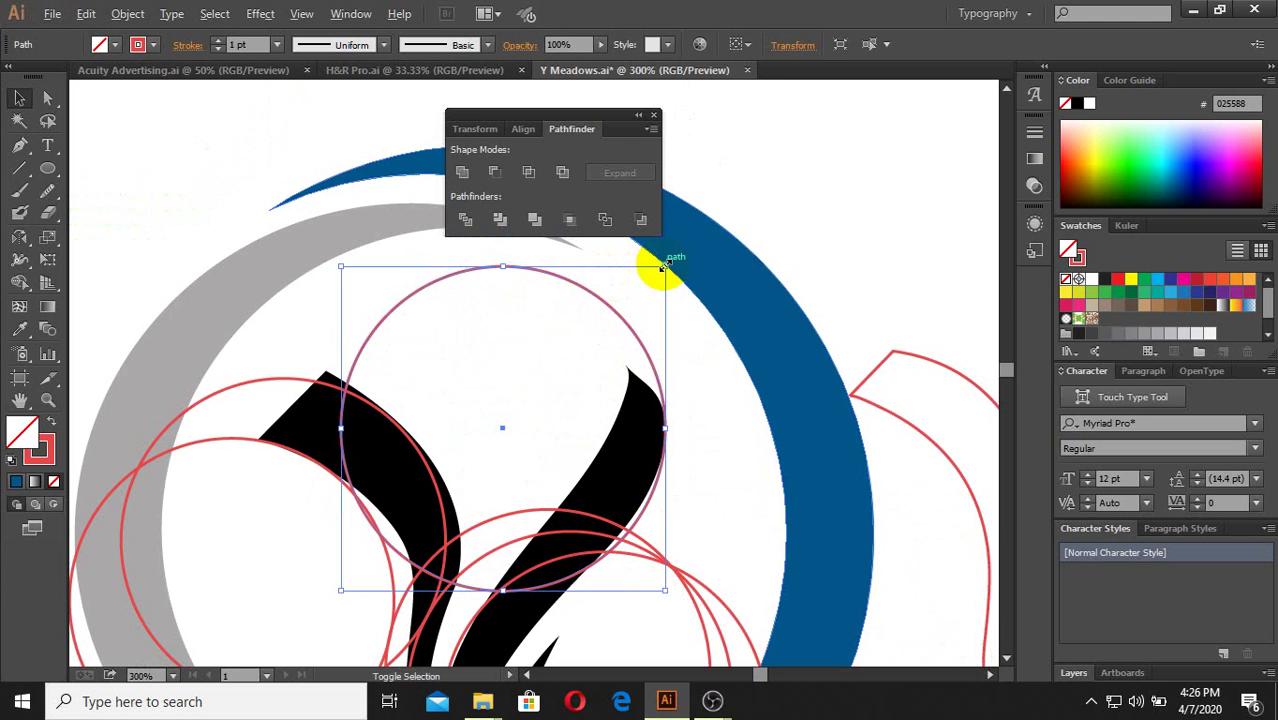
left_click_drag(662, 268, 628, 303)
left_click_drag(618, 373, 652, 380)
left_click(682, 412)
Step: Fit another circle copy against the upper tip of the Y's right stroke
scroll(650, 456, "down", 2)
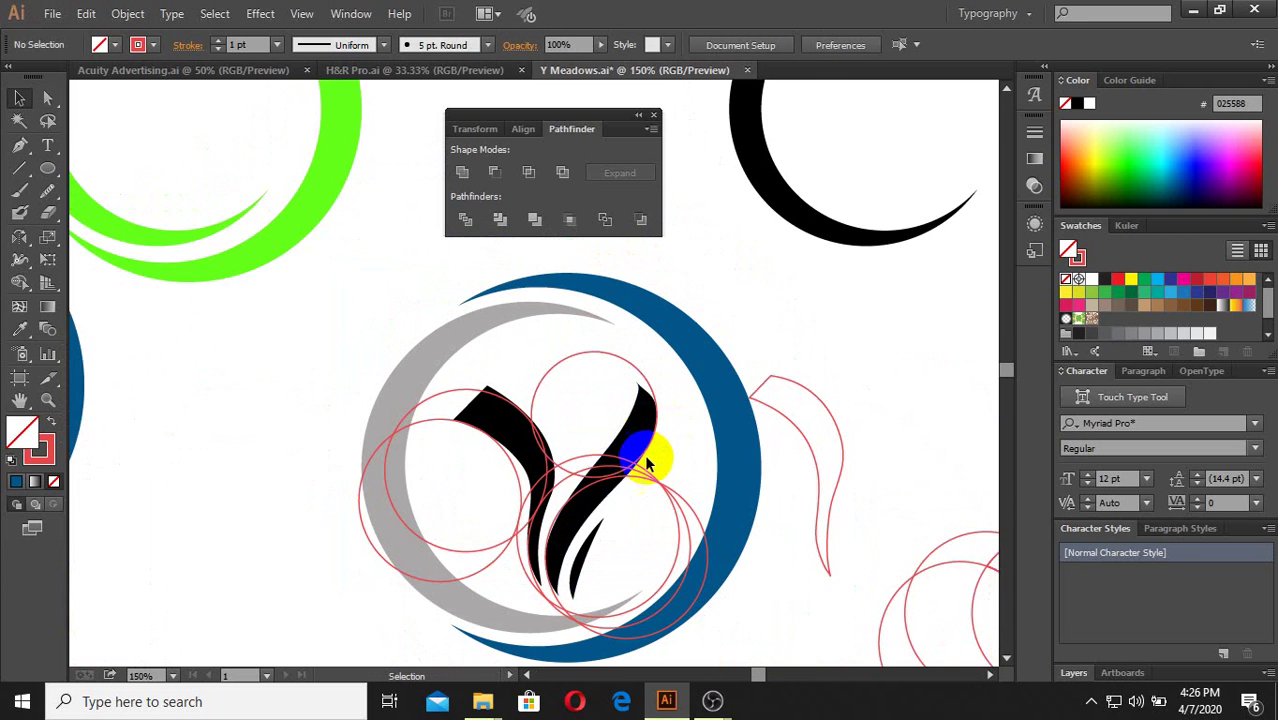
scroll(636, 497, "up", 1)
left_click_drag(640, 430, 652, 540)
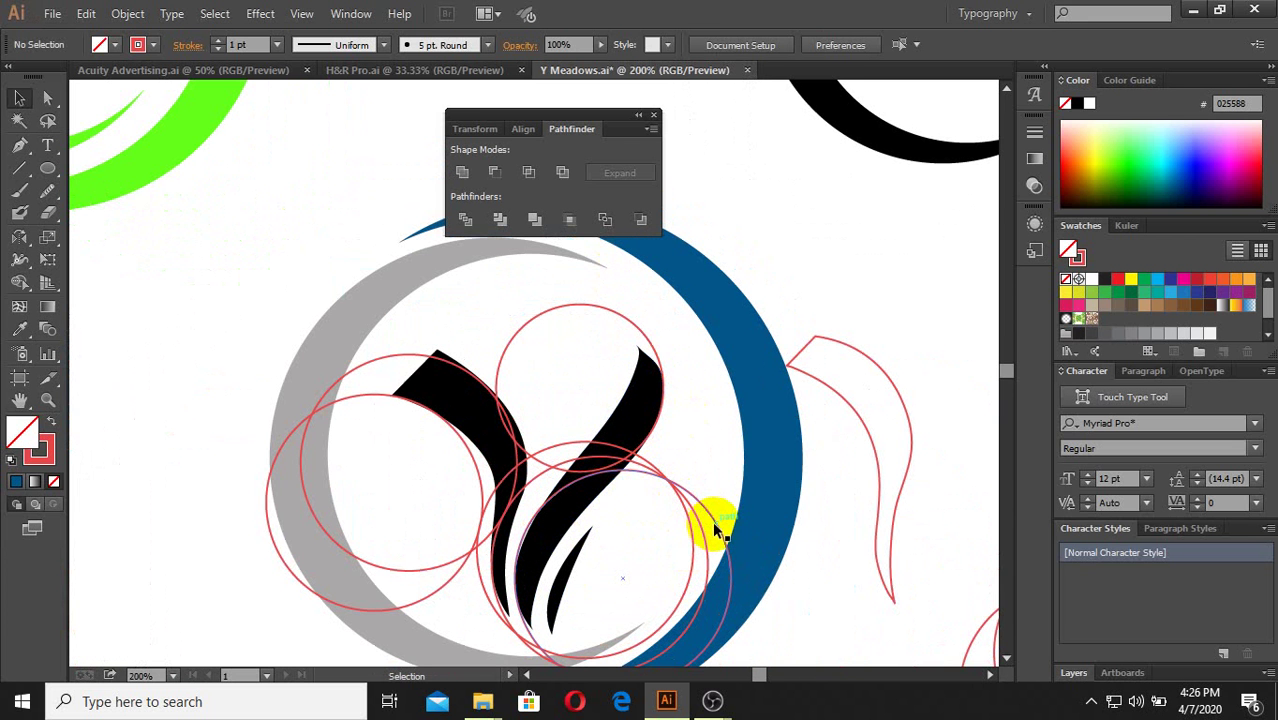
scroll(634, 318, "up", 1)
mouse_move(637, 333)
left_mouse_down()
mouse_move(615, 330)
mouse_move(610, 300)
left_mouse_up()
left_click(622, 428)
scroll(622, 428, "down", 1)
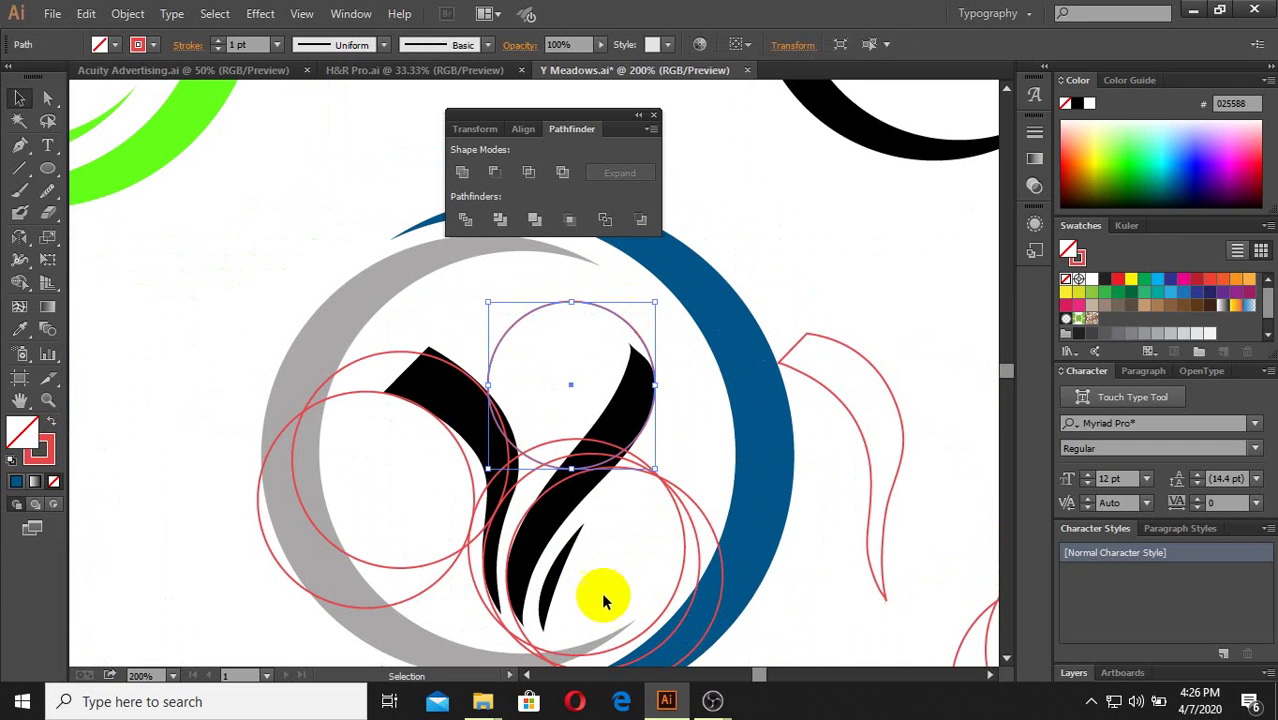
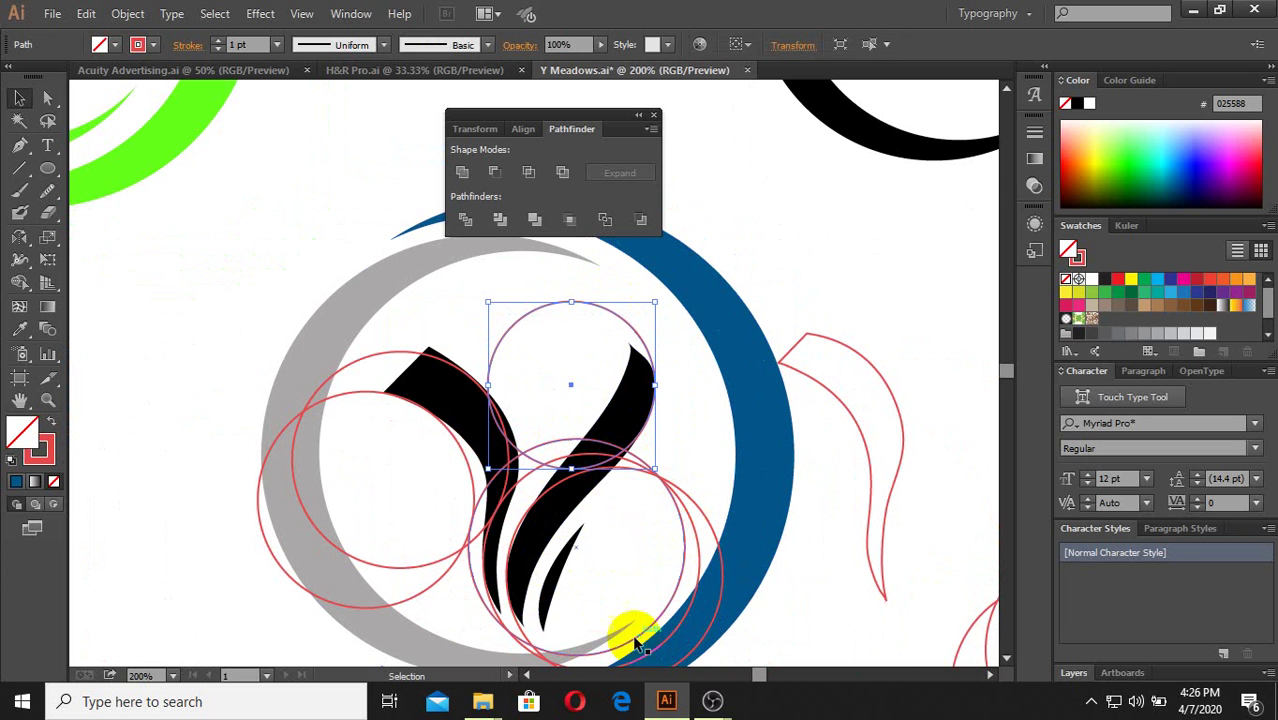
Step: Duplicate the red guide circle lower over the Y's right stroke, enlarge it upward and position it
scroll(560, 652, "up", 1)
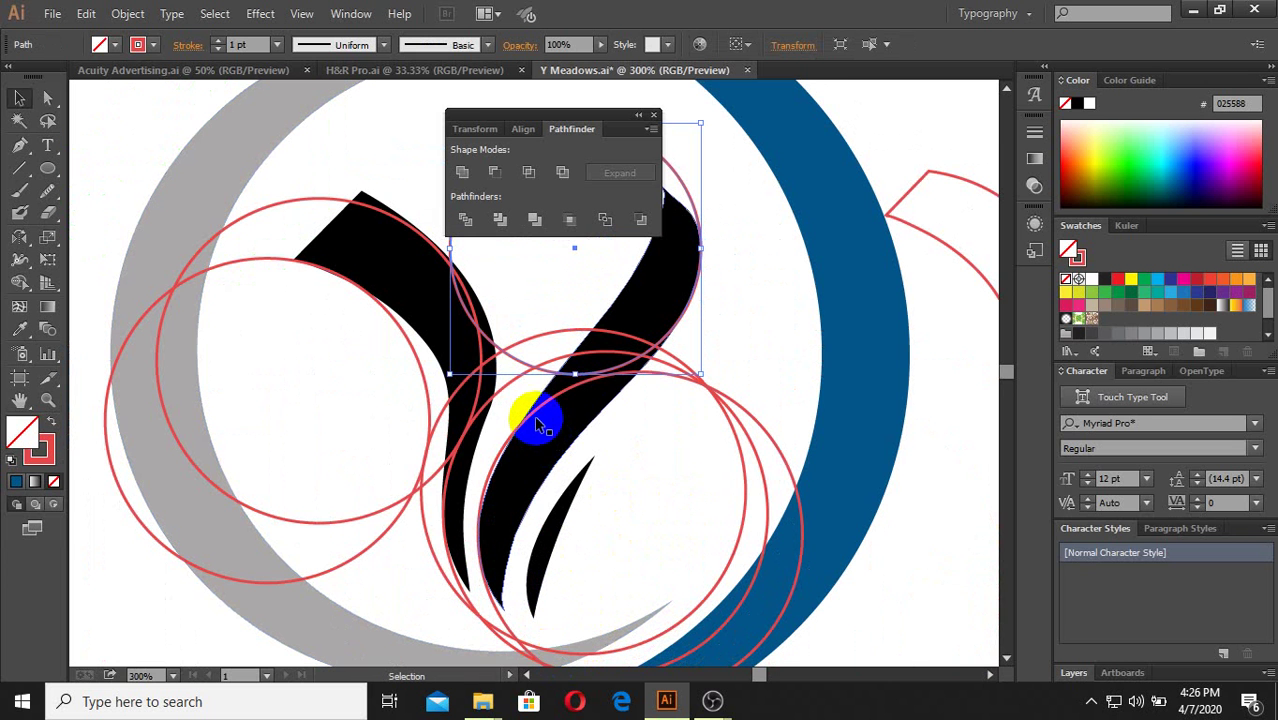
left_click_drag(537, 415, 558, 483)
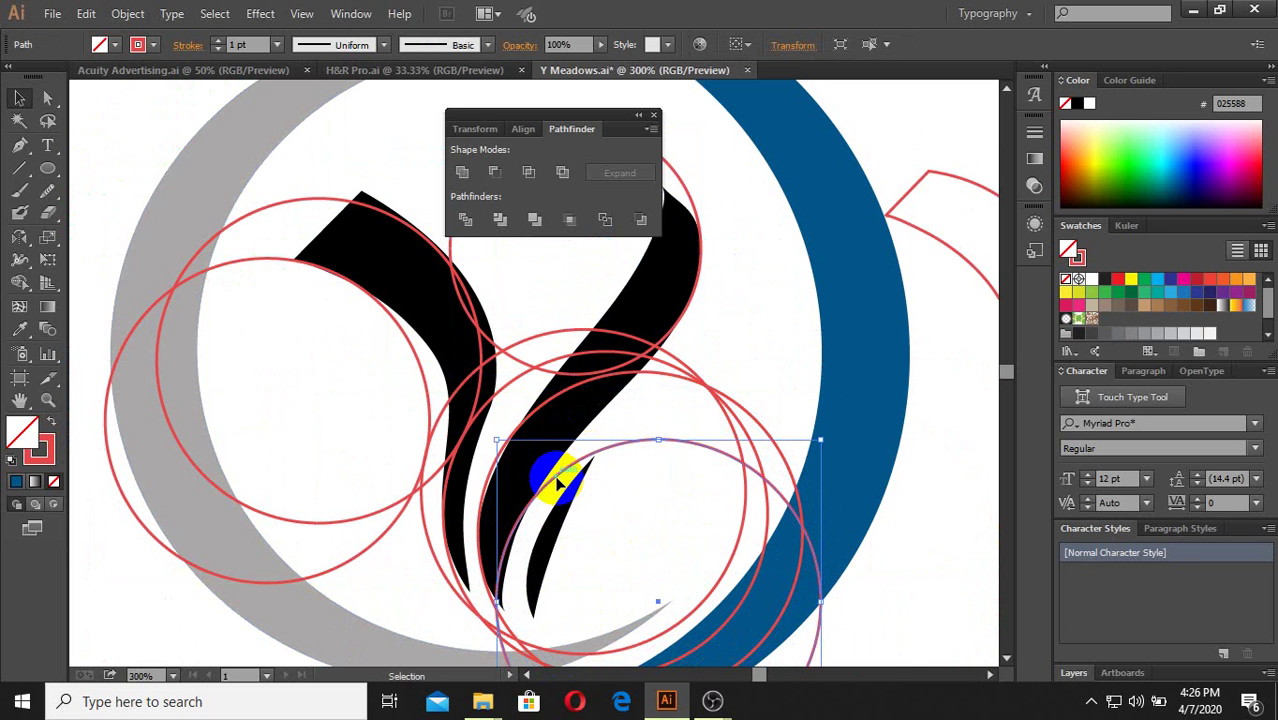
left_click_drag(659, 441, 677, 400)
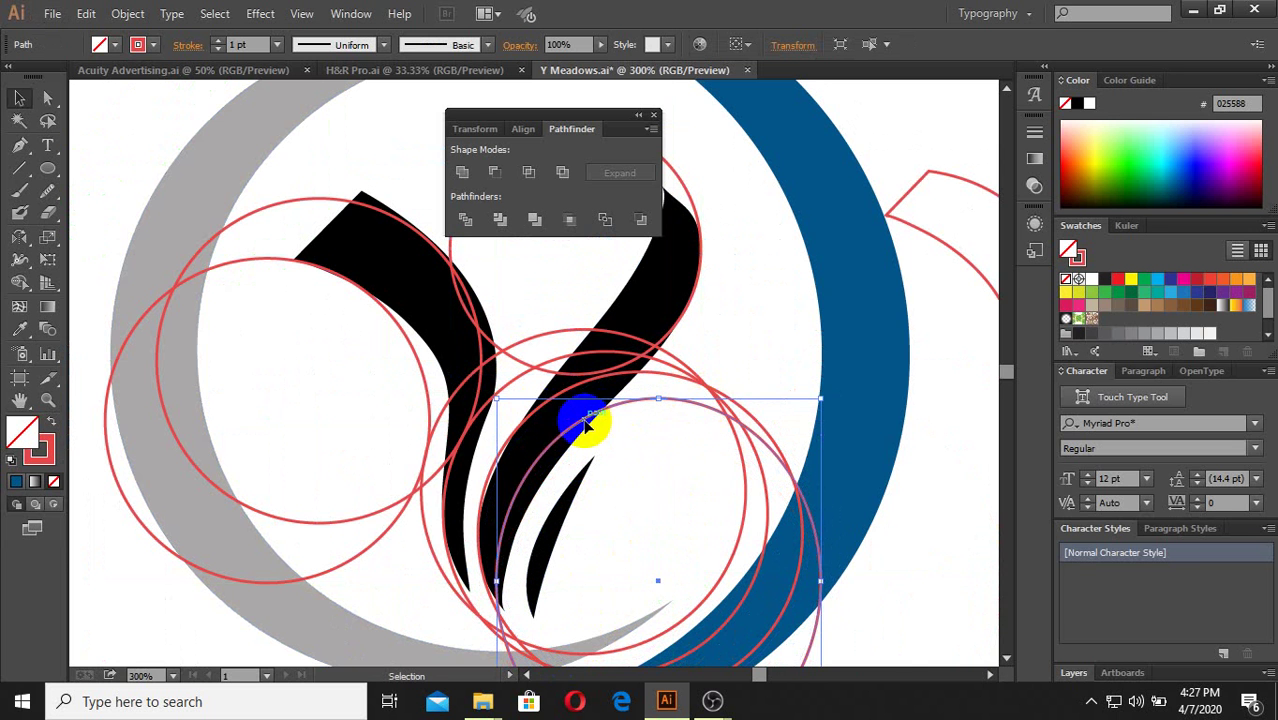
left_click_drag(580, 421, 587, 440)
left_click(645, 497)
scroll(645, 497, "down", 1)
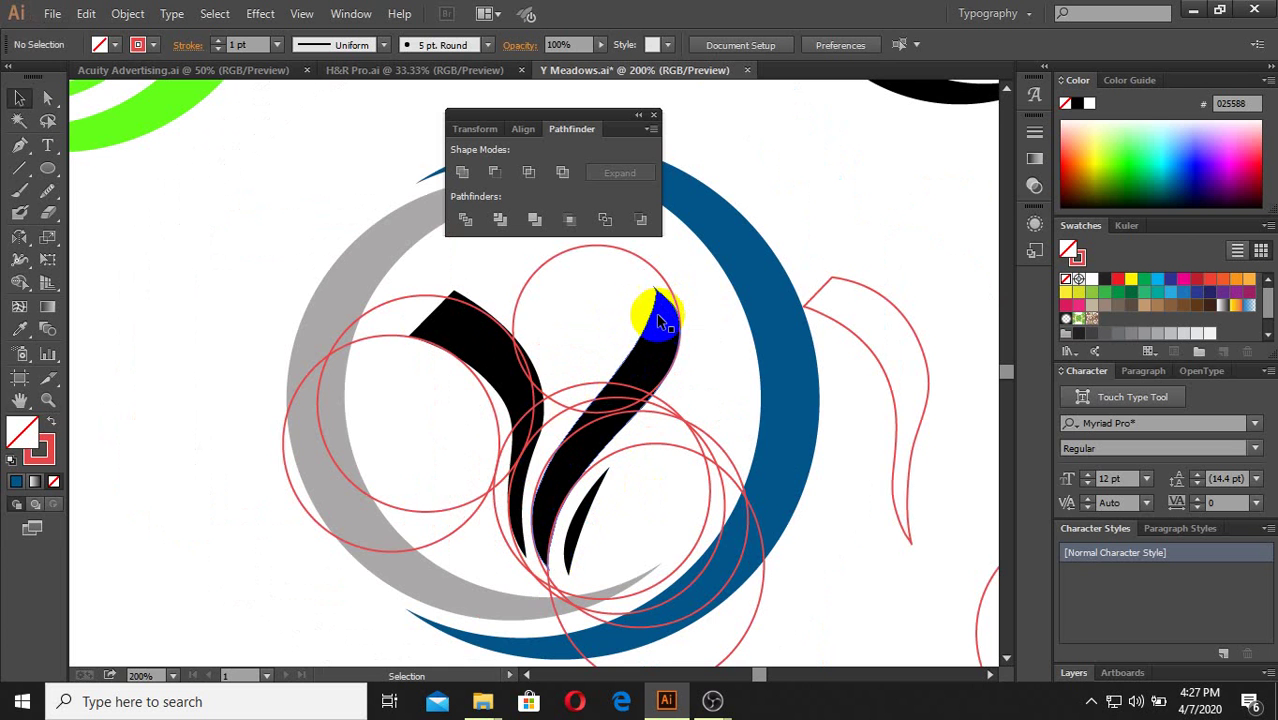
scroll(643, 481, "up", 1)
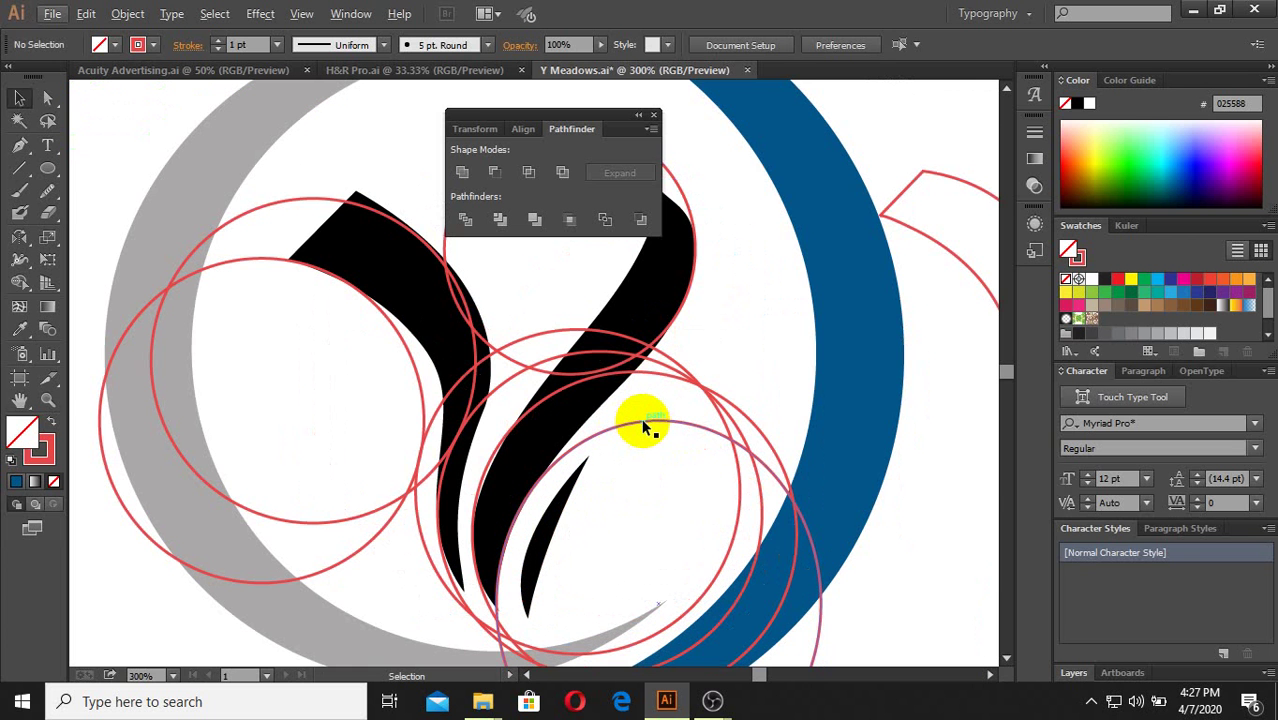
scroll(641, 418, "down", 1)
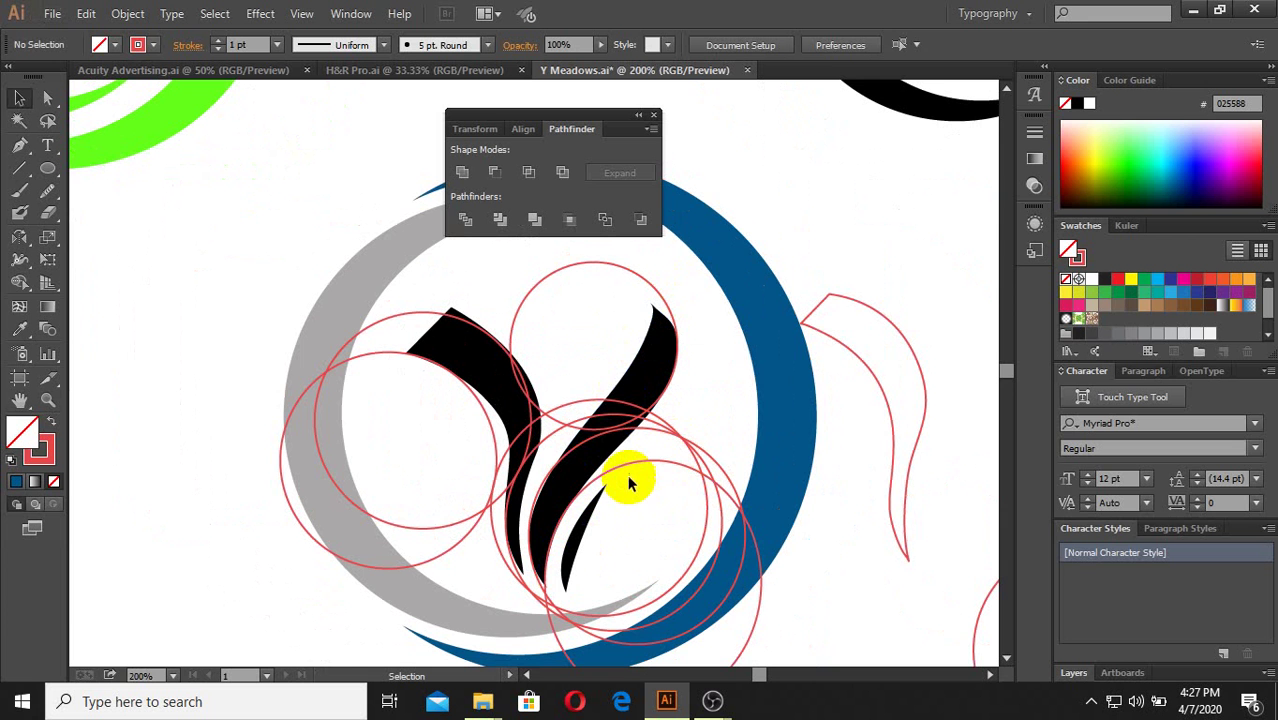
scroll(571, 487, "down", 3)
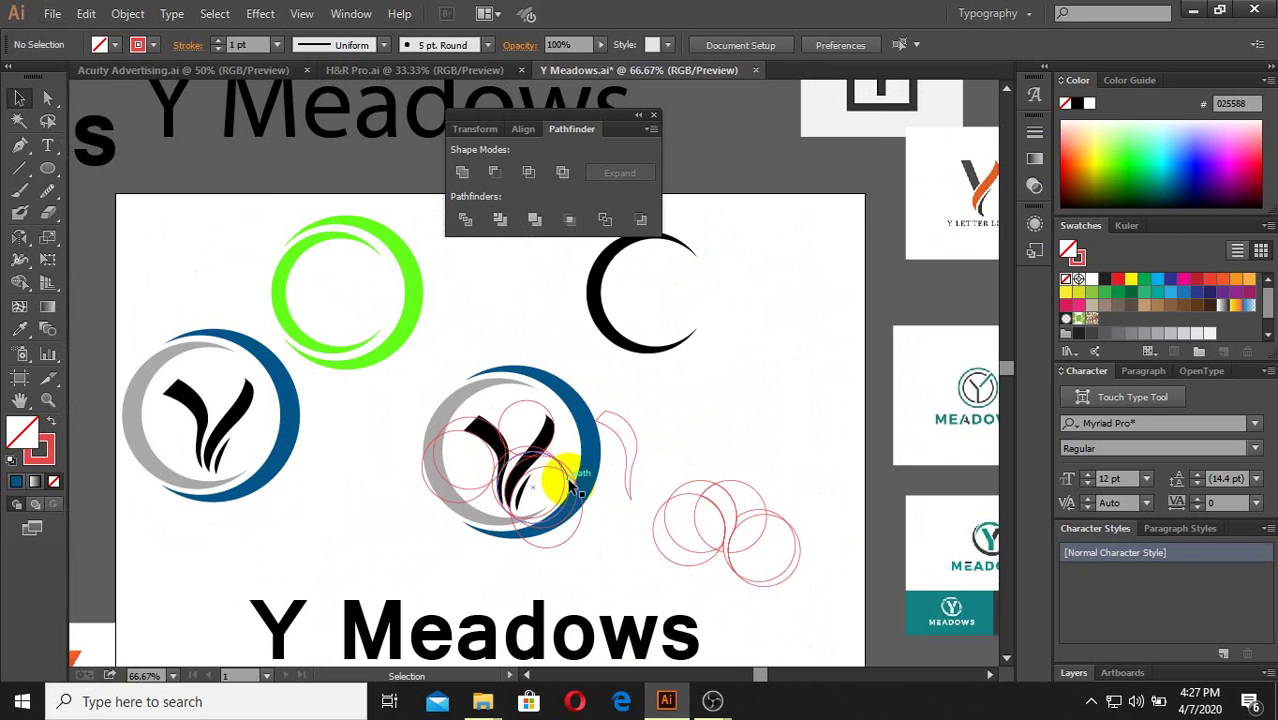
scroll(707, 543, "up", 2)
scroll(795, 520, "up", 1)
Step: Delete the leftover spare guide circles around the Y
left_click(870, 565)
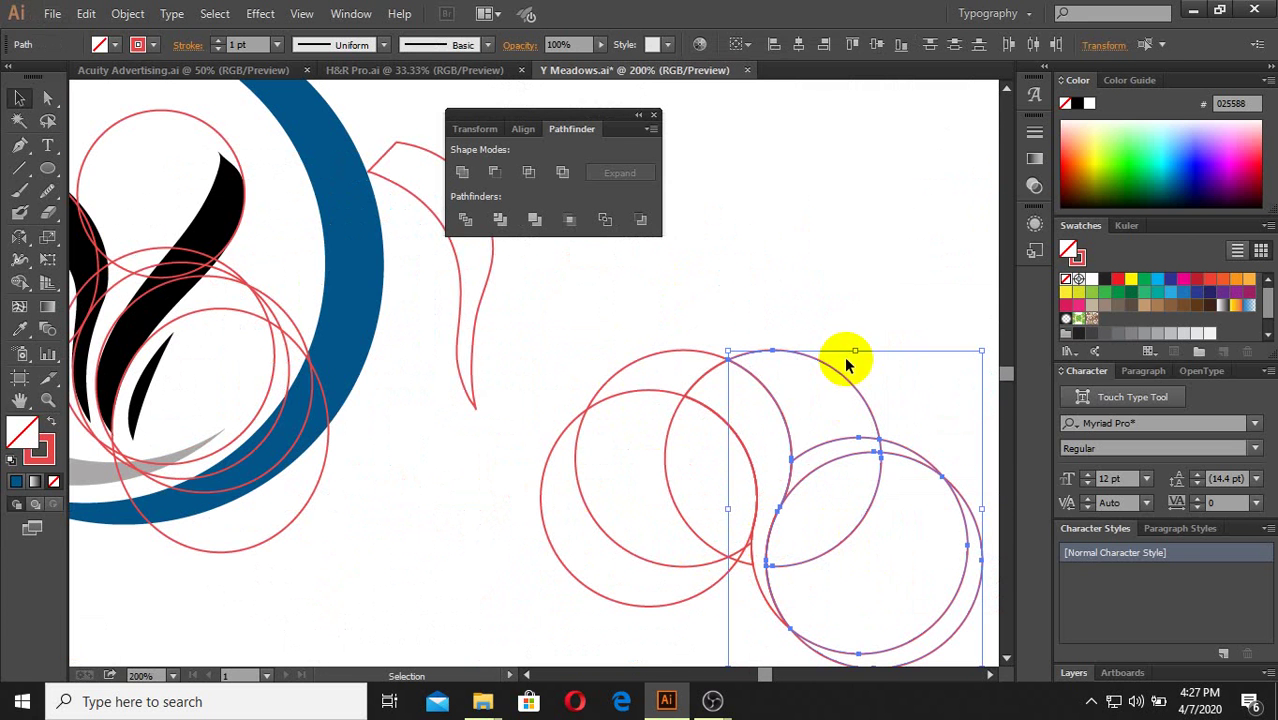
key("Delete")
left_click(668, 483)
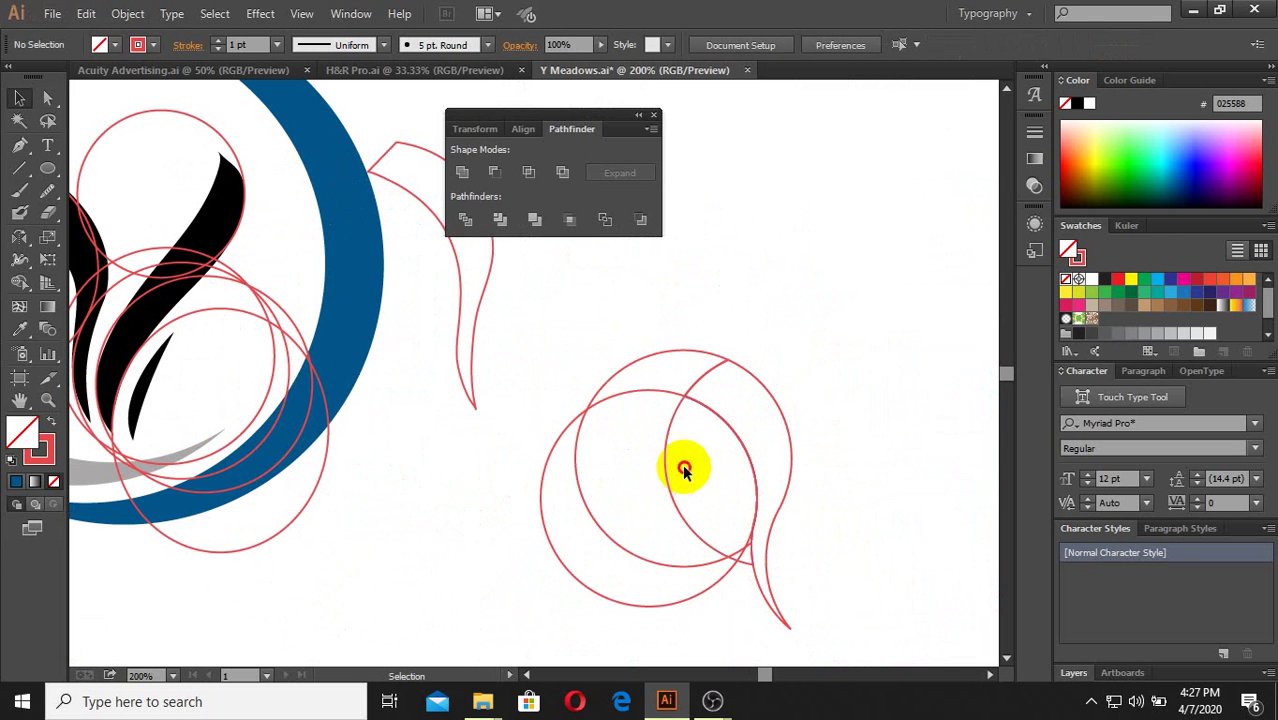
key("Delete")
scroll(600, 440, "down", 1)
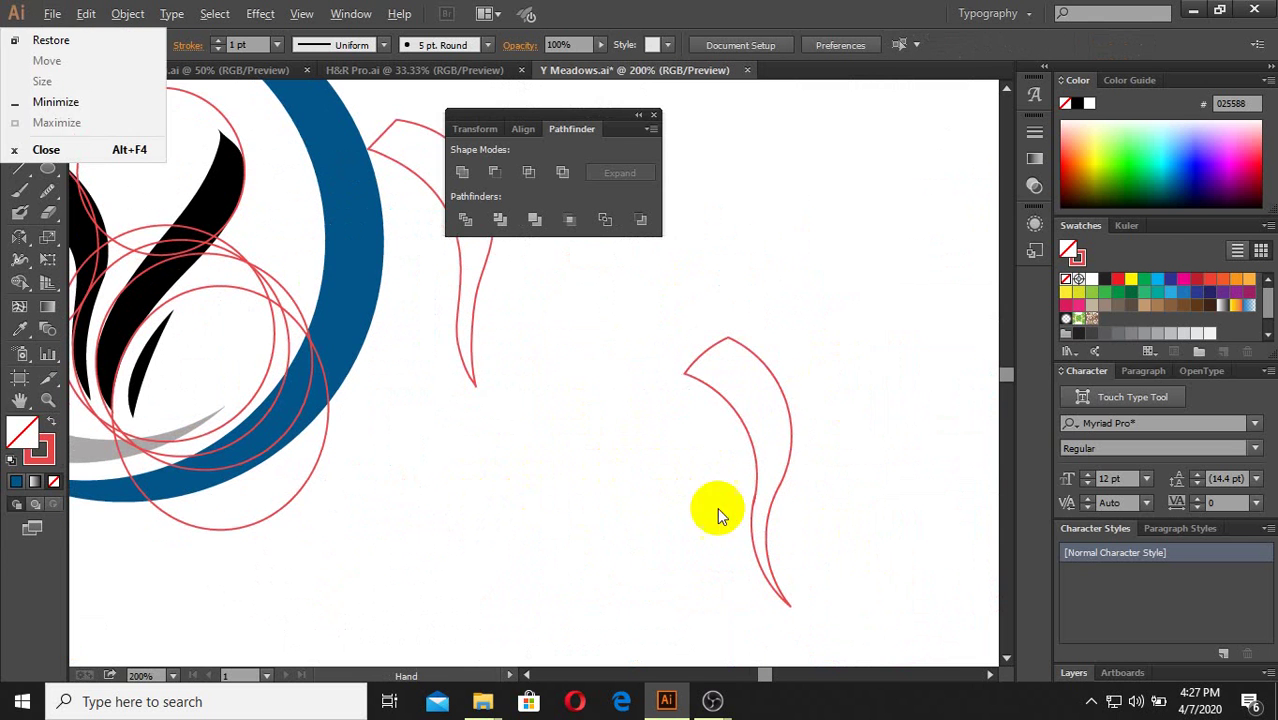
scroll(600, 500, "down", 5)
scroll(384, 470, "up", 5)
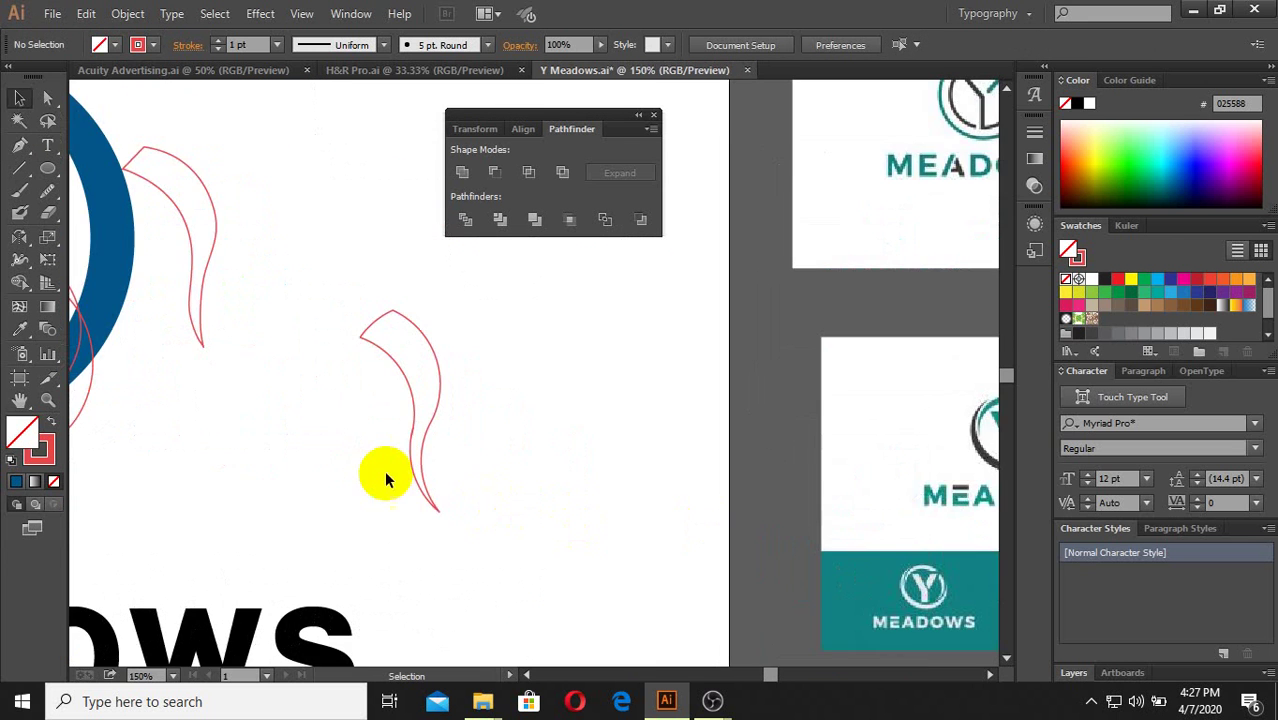
scroll(394, 448, "up", 2)
Step: Start the right leaf path at the tip with a curved anchor bending the stroke upward
left_click(19, 144)
scroll(422, 614, "down", 2)
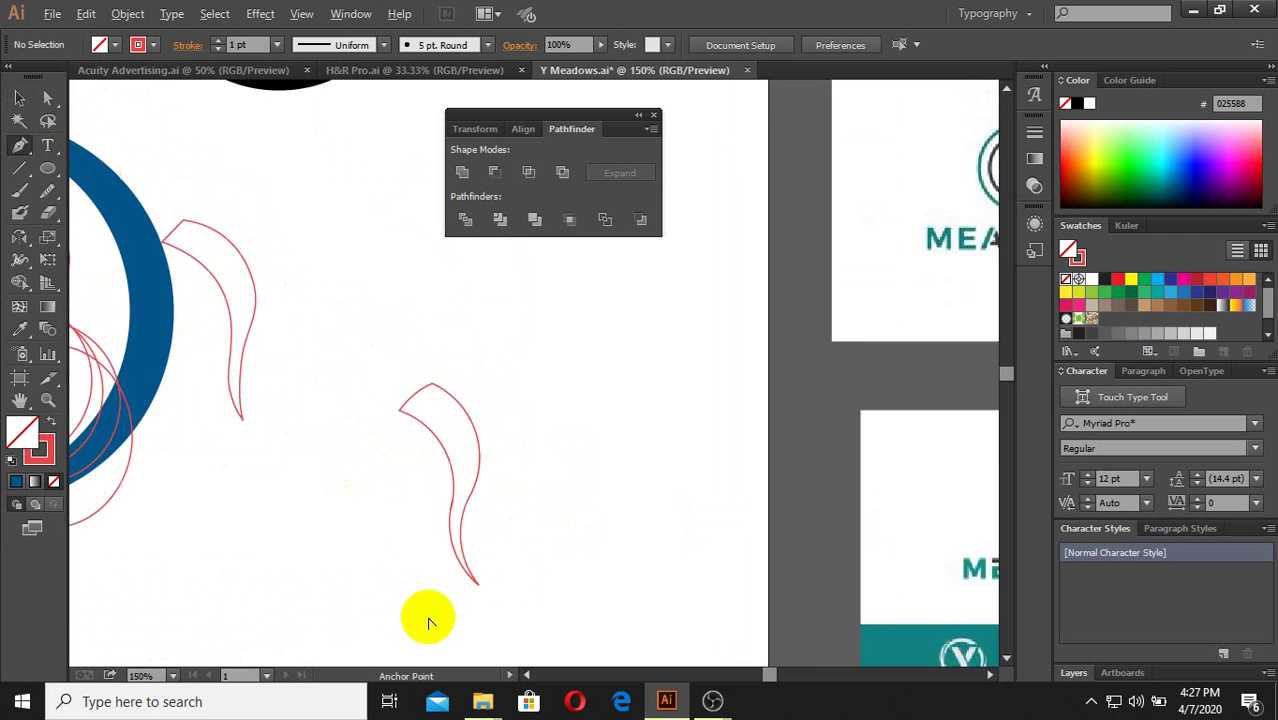
scroll(482, 594, "up", 2)
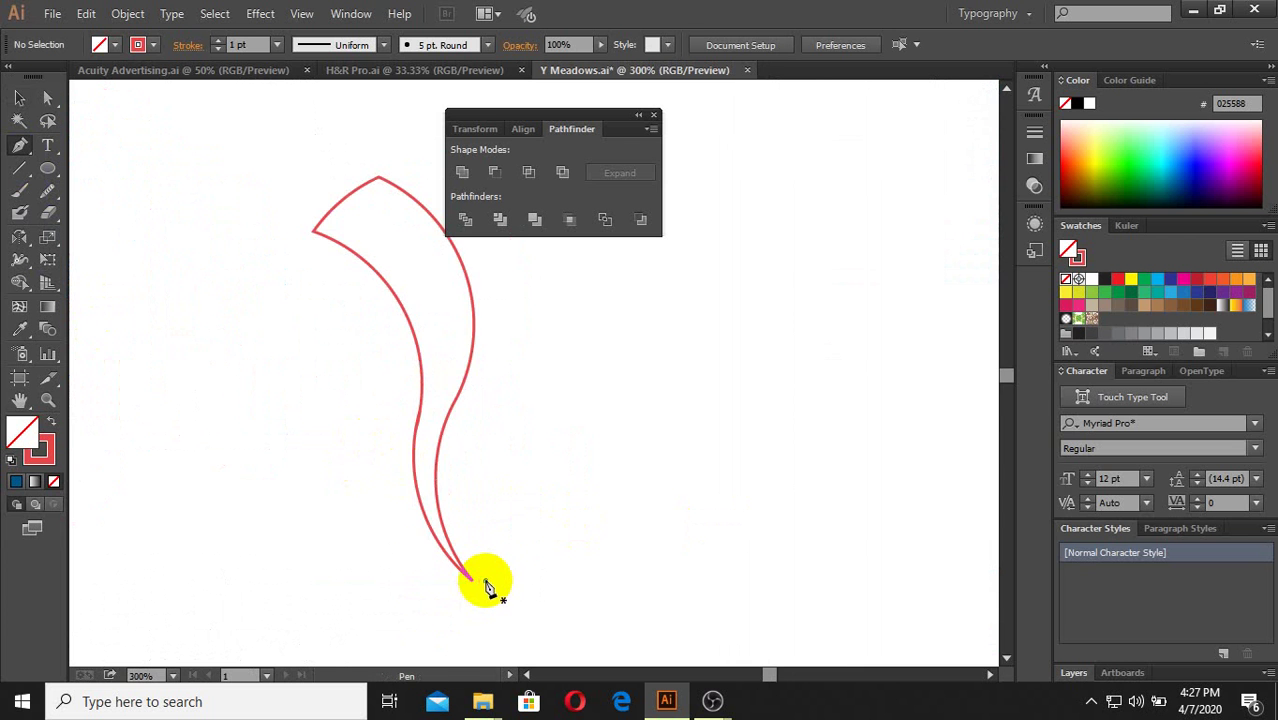
scroll(487, 587, "down", 2)
left_click(453, 567)
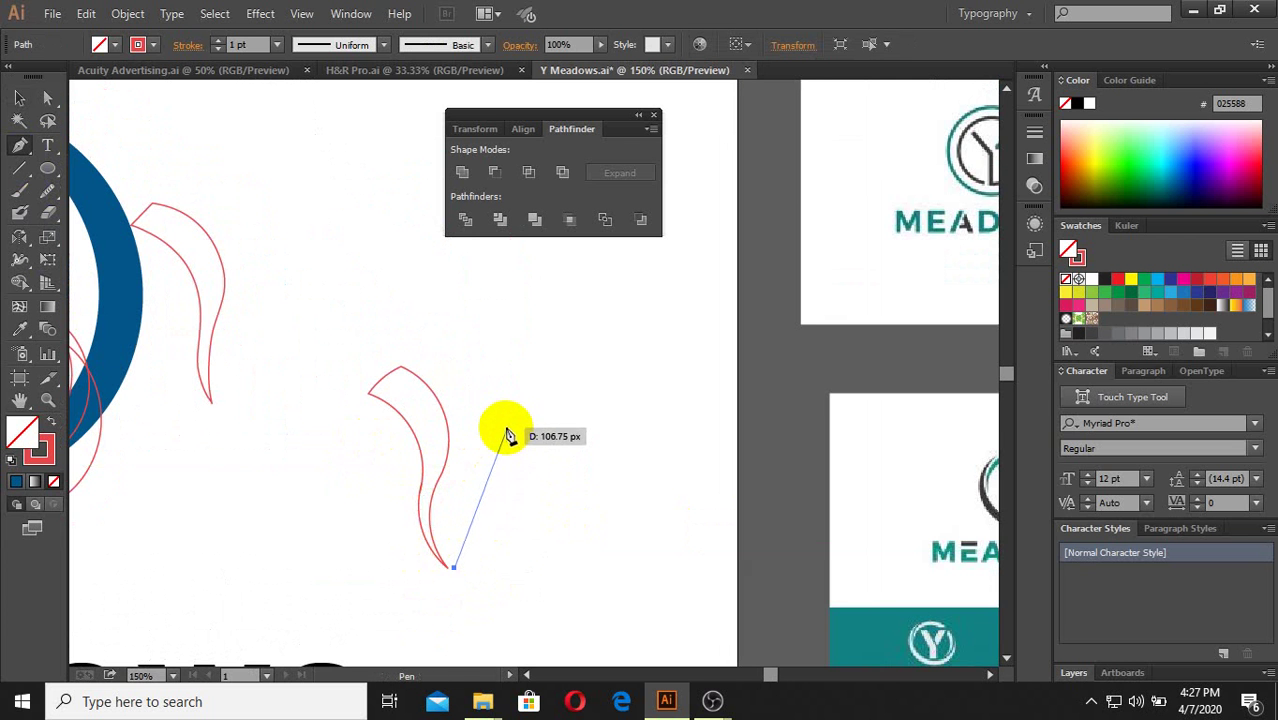
left_click_drag(510, 424, 614, 350)
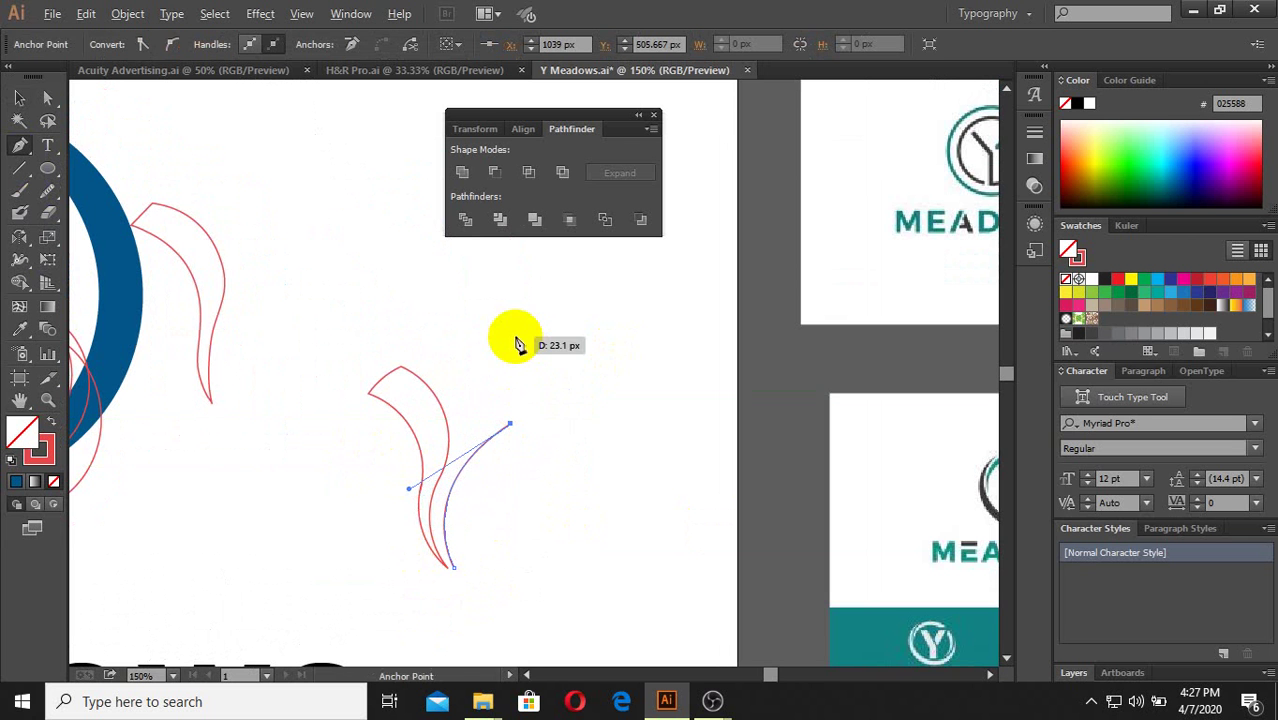
scroll(580, 440, "down", 2)
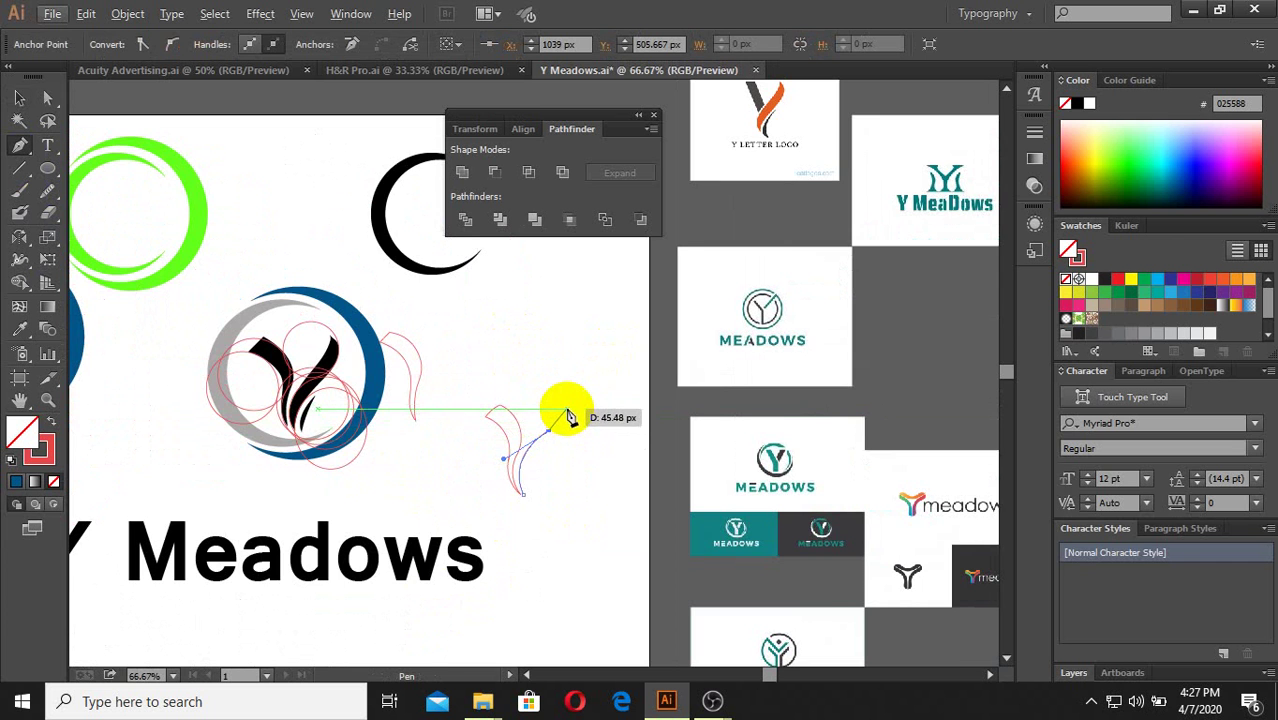
scroll(568, 416, "up", 1)
scroll(568, 414, "up", 1)
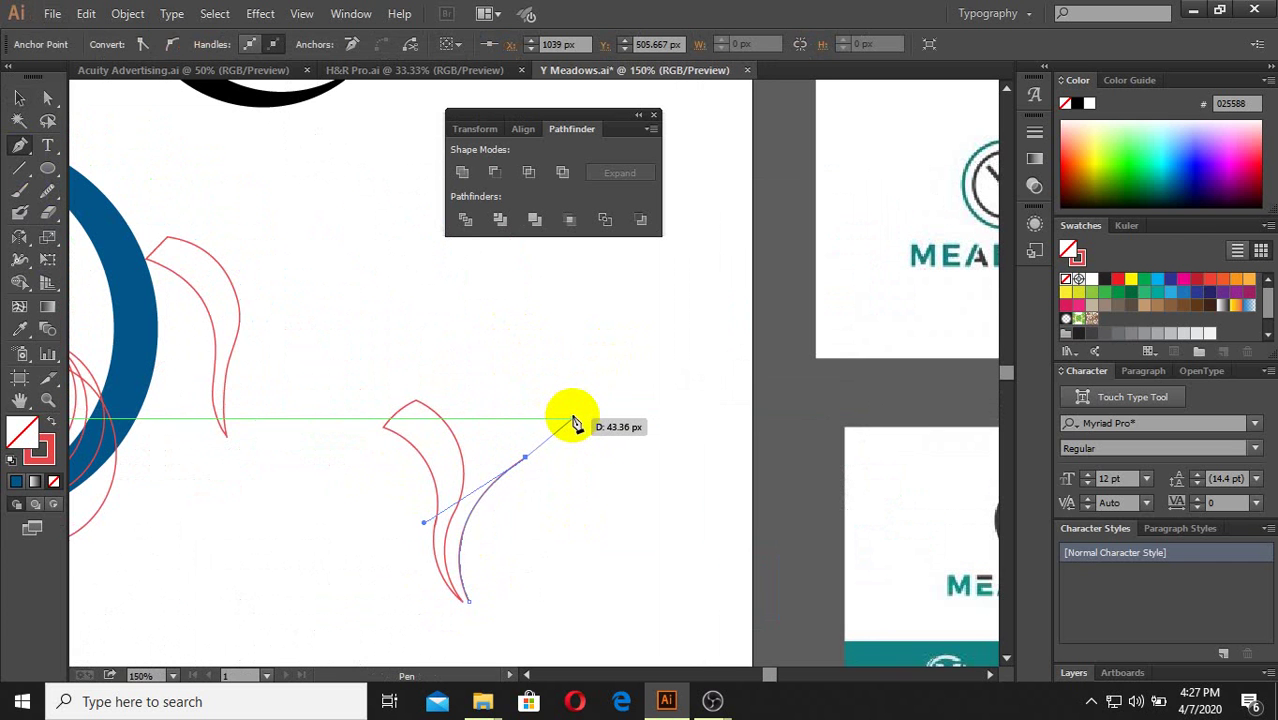
left_click_drag(573, 421, 573, 418)
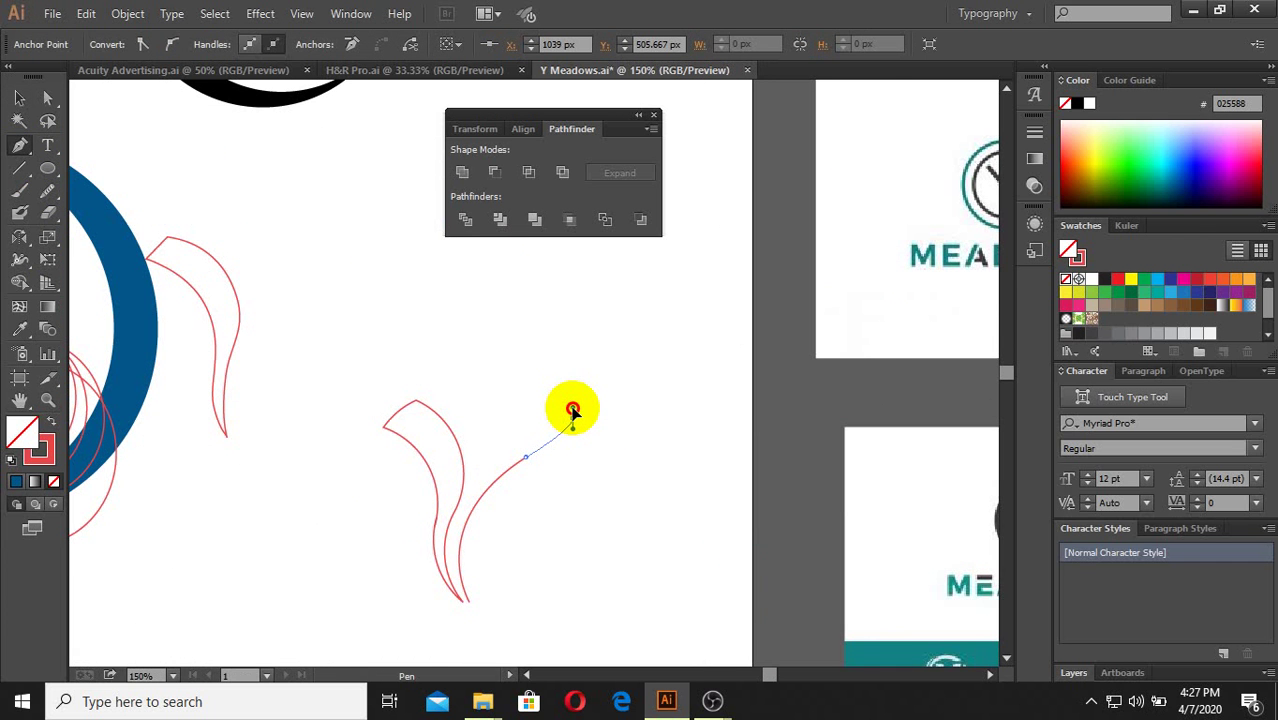
scroll(572, 420, "up", 1)
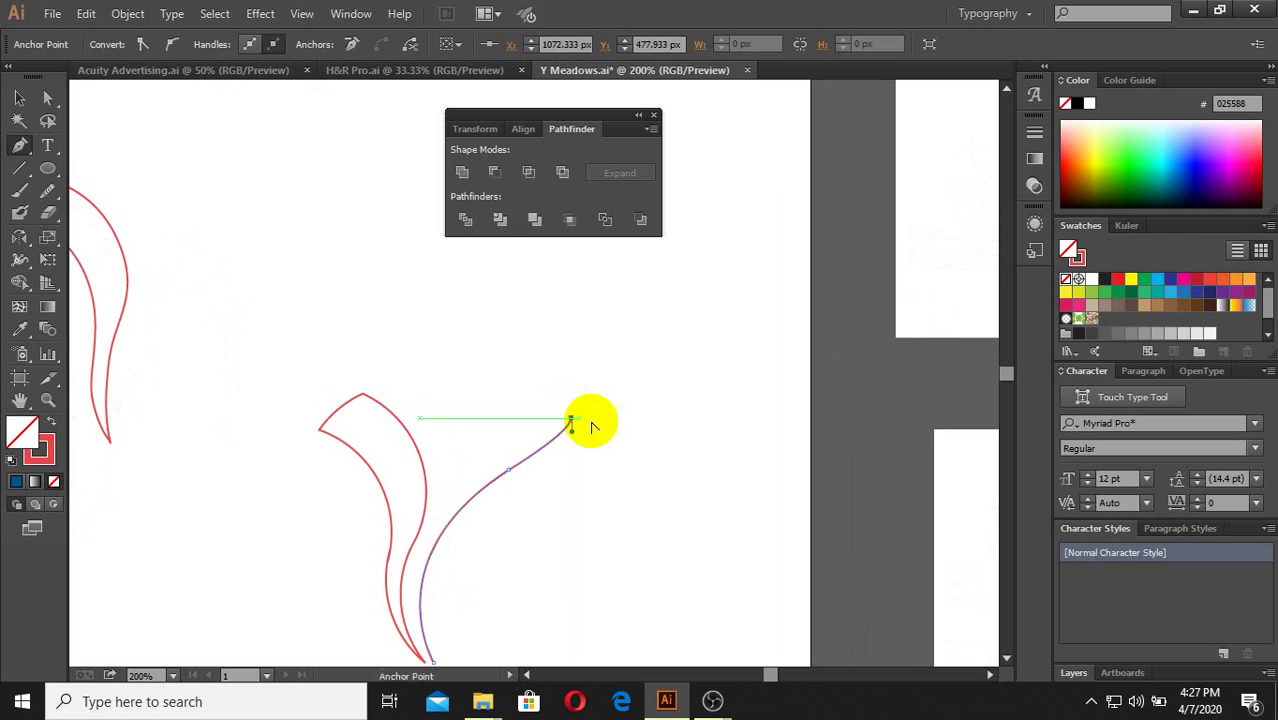
scroll(591, 427, "down", 1)
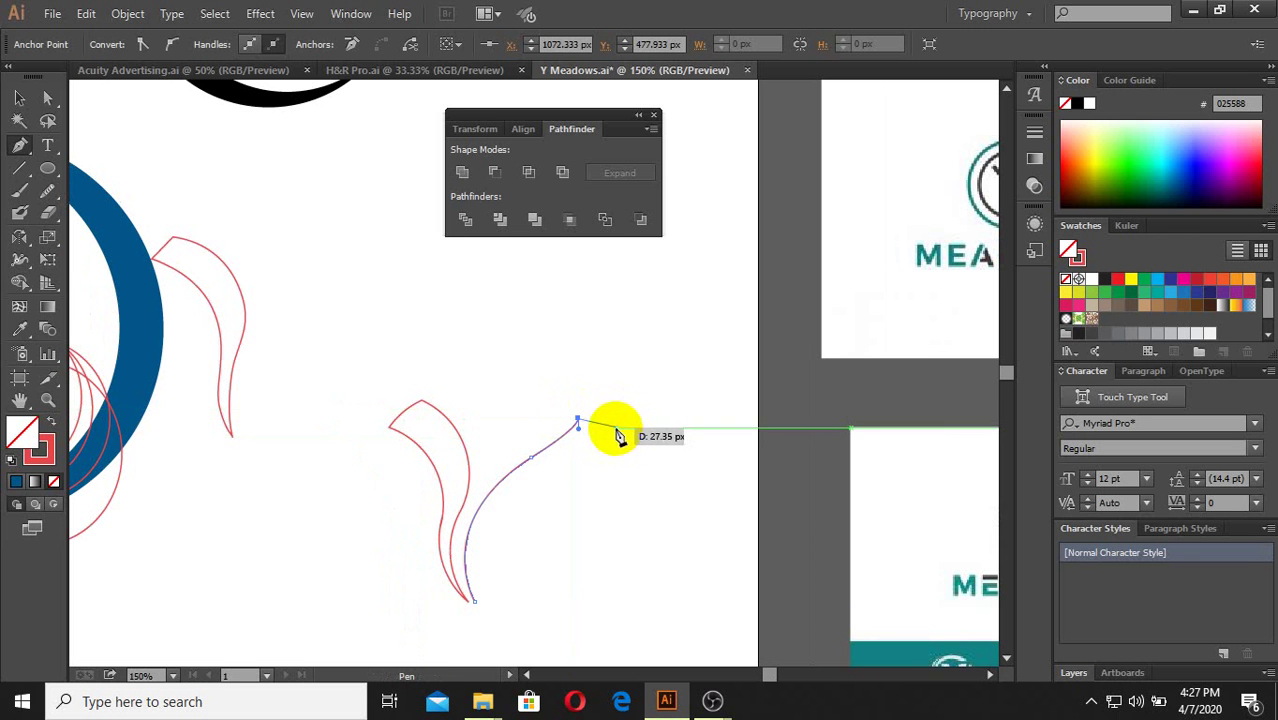
Step: Place a curved anchor at the leaf stroke's top end, replacing the first attempt
left_click_drag(611, 428, 629, 463)
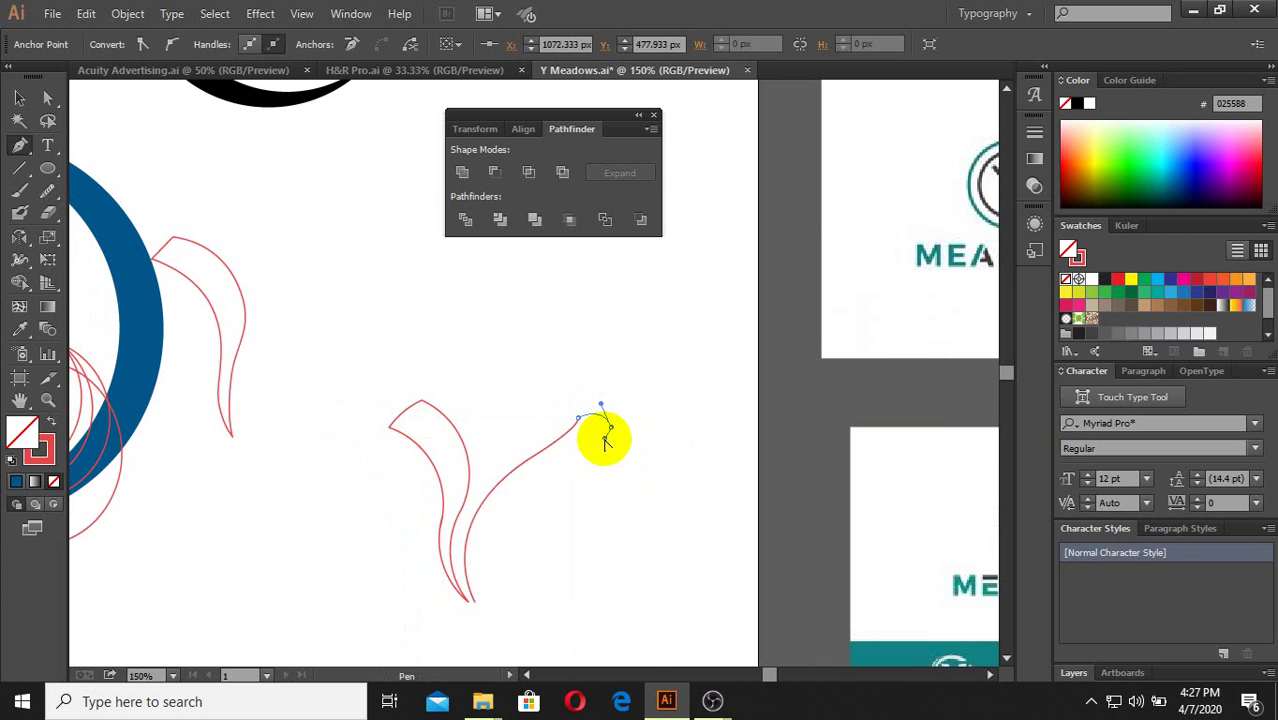
scroll(505, 470, "down", 2)
scroll(513, 500, "up", 1)
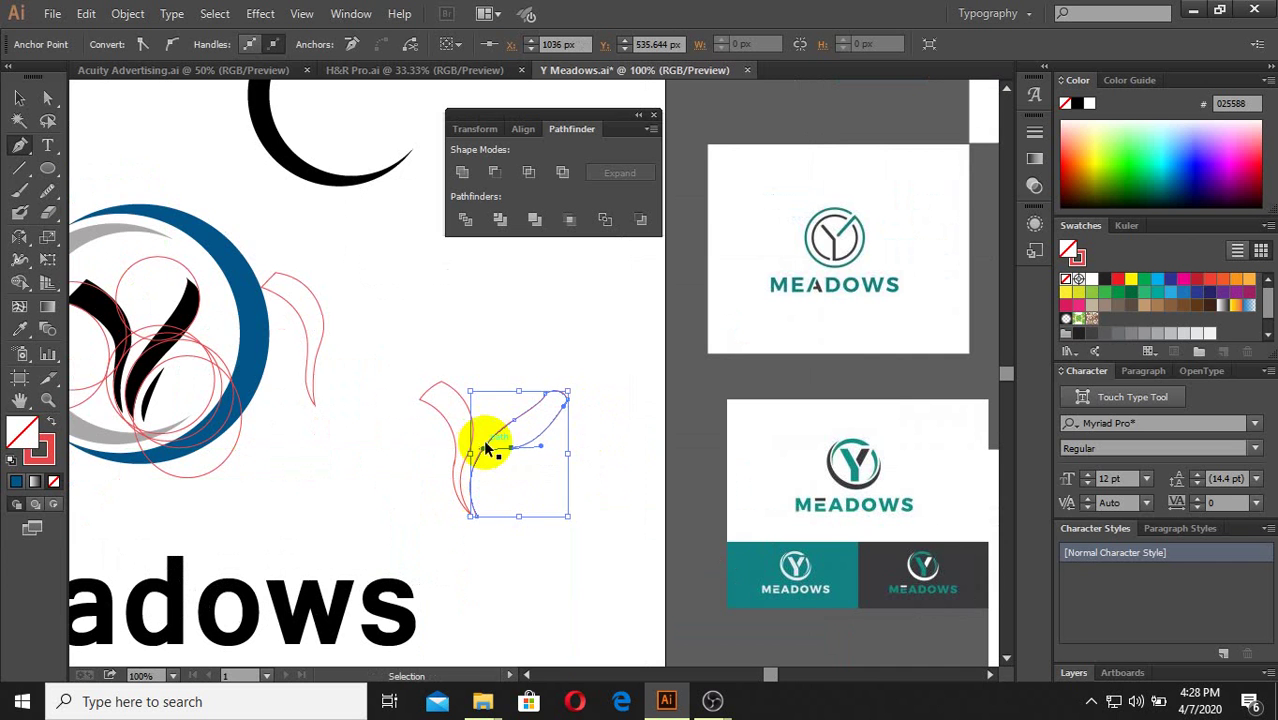
scroll(558, 403, "up", 2)
key("ctrl+z")
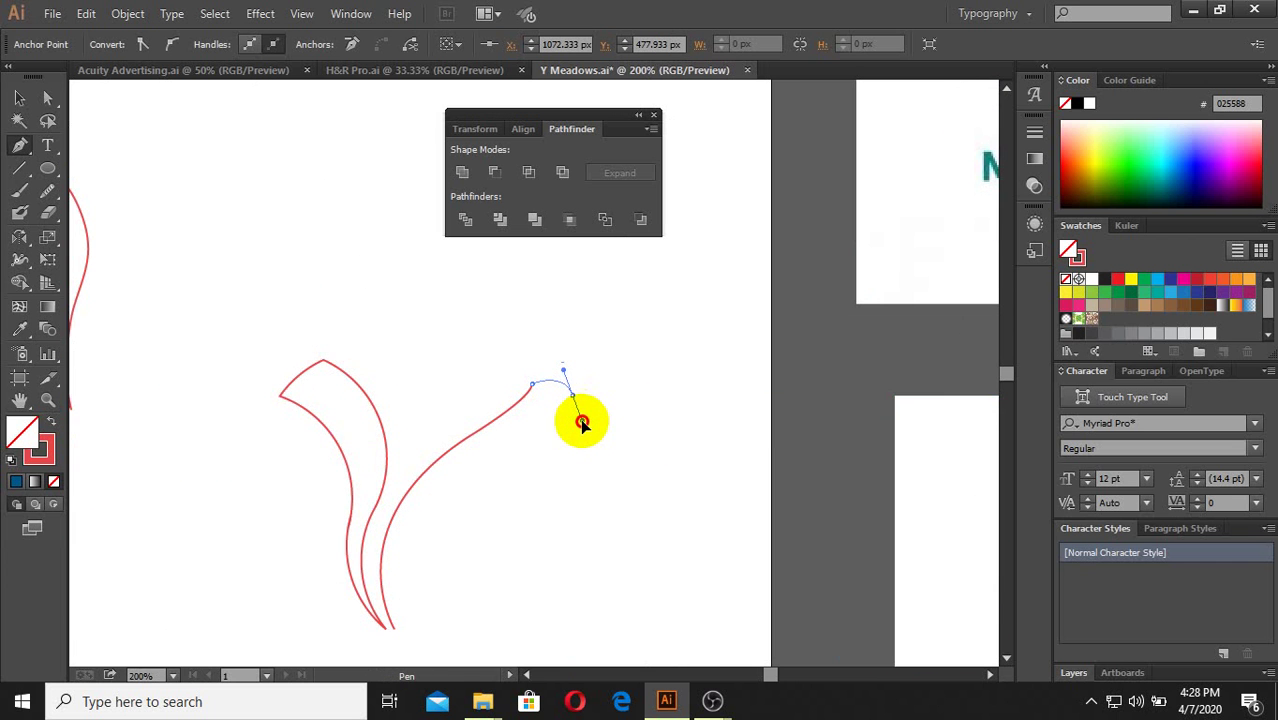
scroll(585, 406, "up", 1)
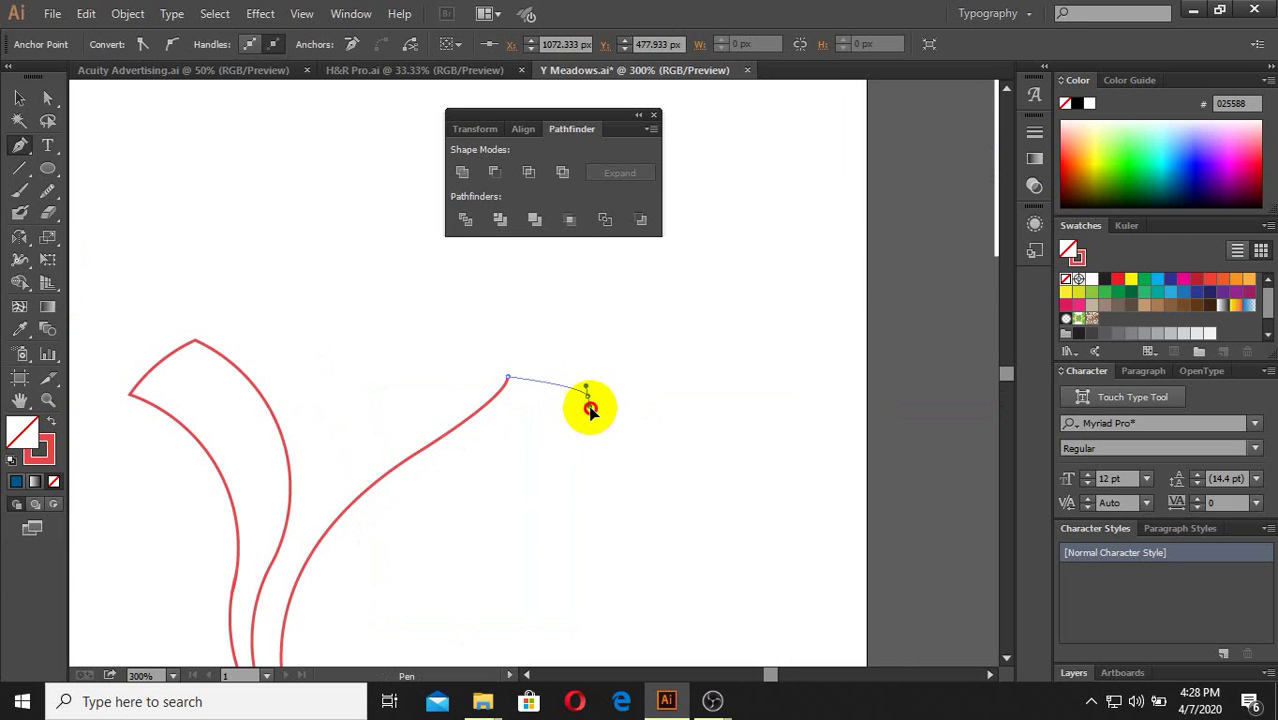
mouse_move(590, 408)
left_mouse_down()
mouse_move(620, 476)
mouse_move(612, 454)
mouse_move(628, 444)
mouse_move(572, 410)
left_mouse_up()
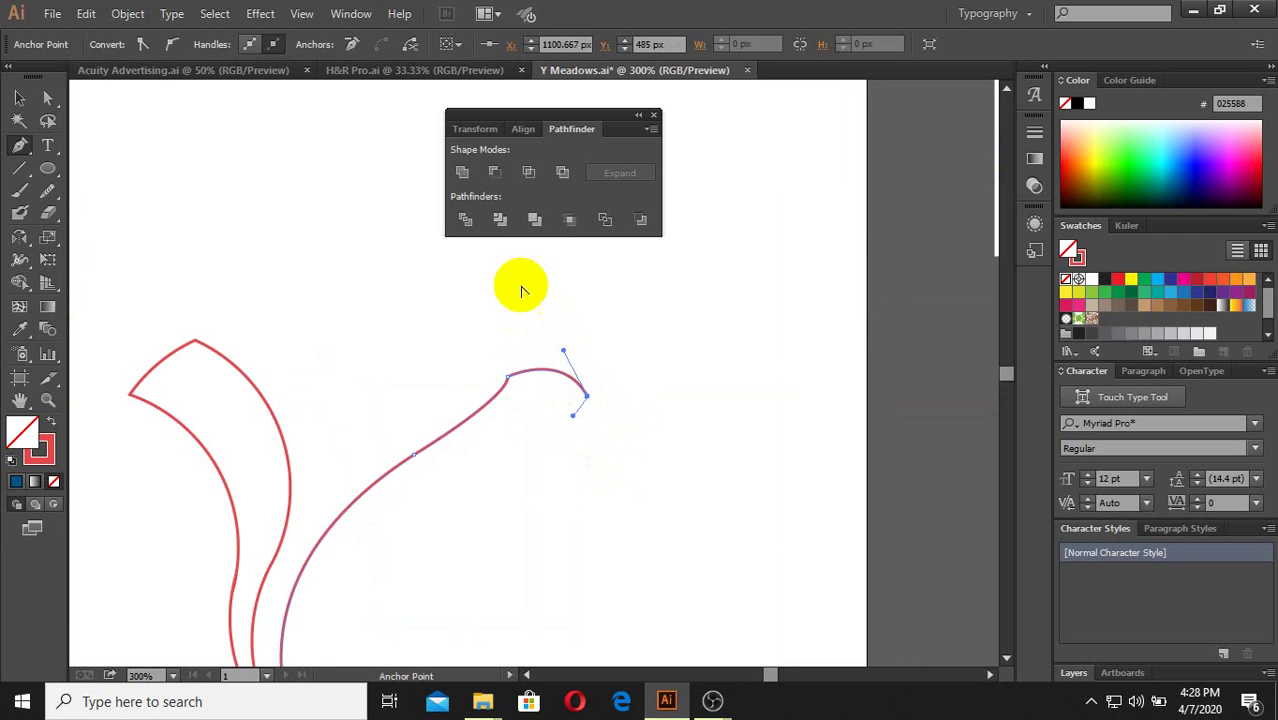
scroll(520, 284, "down", 2, "alt")
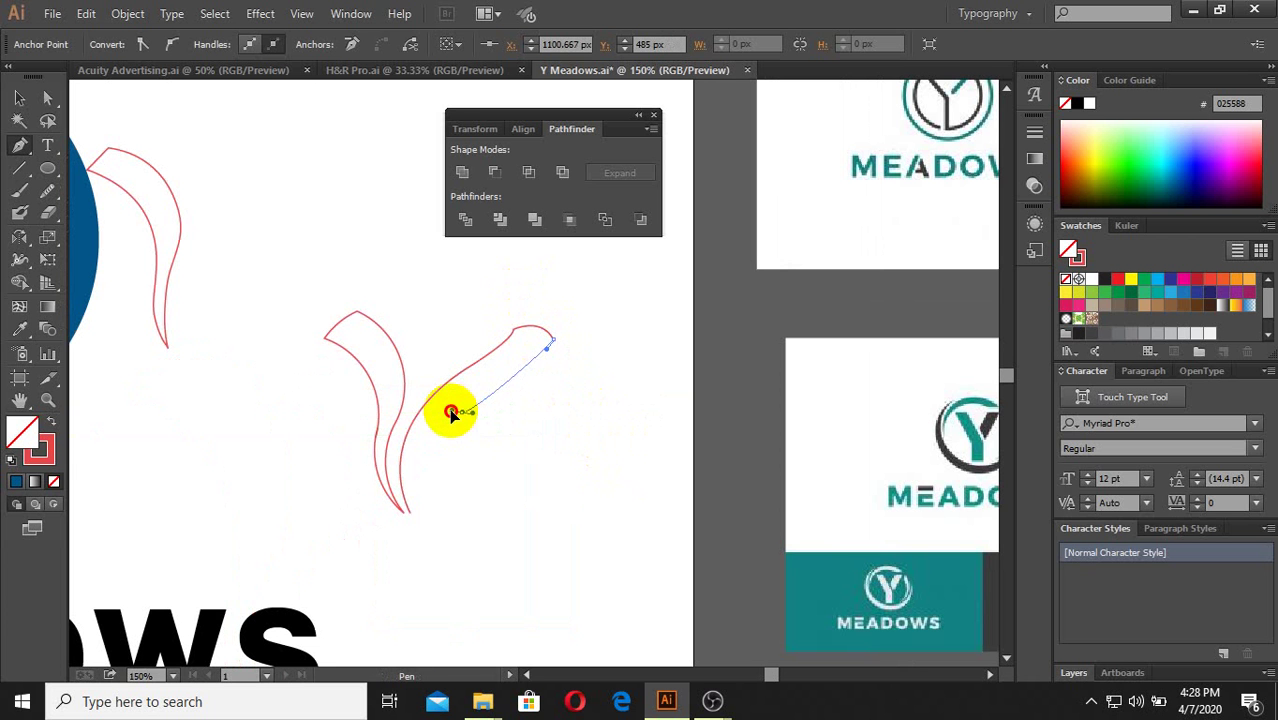
Step: Shape the leaf's underside, close the path at its start, and add an anchor on its lower curve
left_click_drag(462, 411, 401, 437)
scroll(430, 415, "up", 1, "alt")
left_click_drag(494, 429, 485, 422)
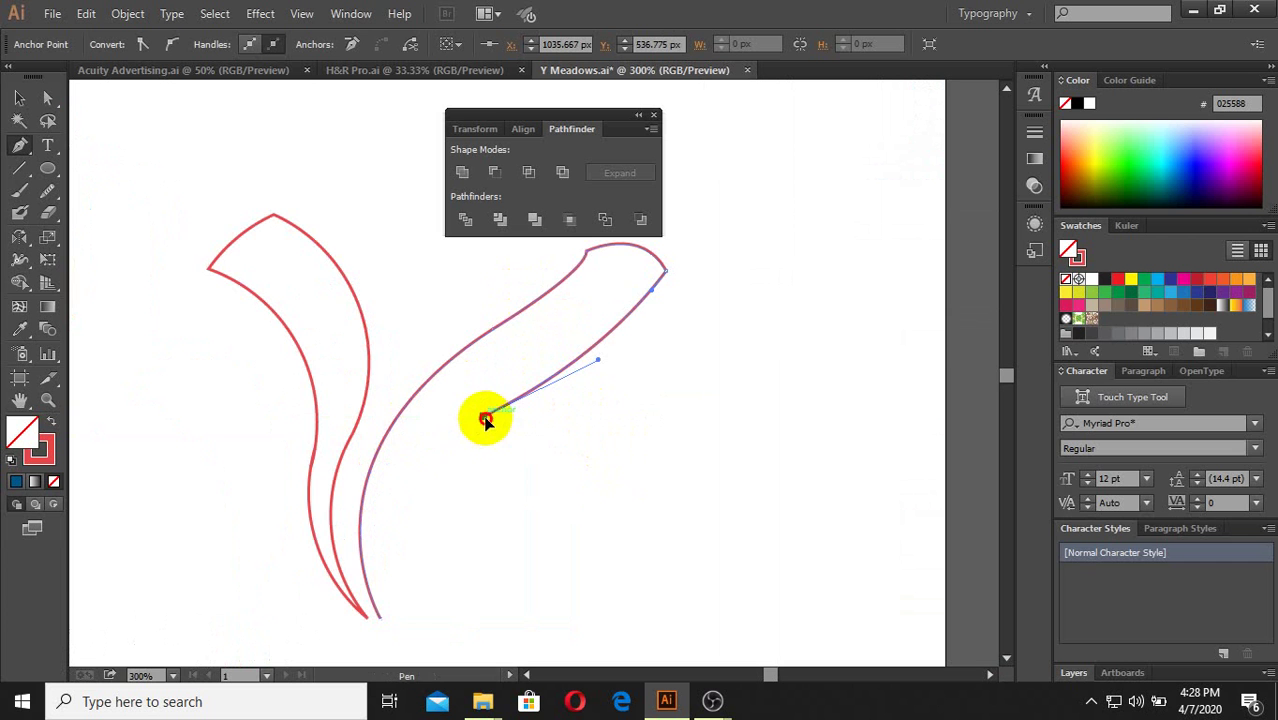
scroll(385, 402, "down", 1)
left_click_drag(383, 466, 400, 472)
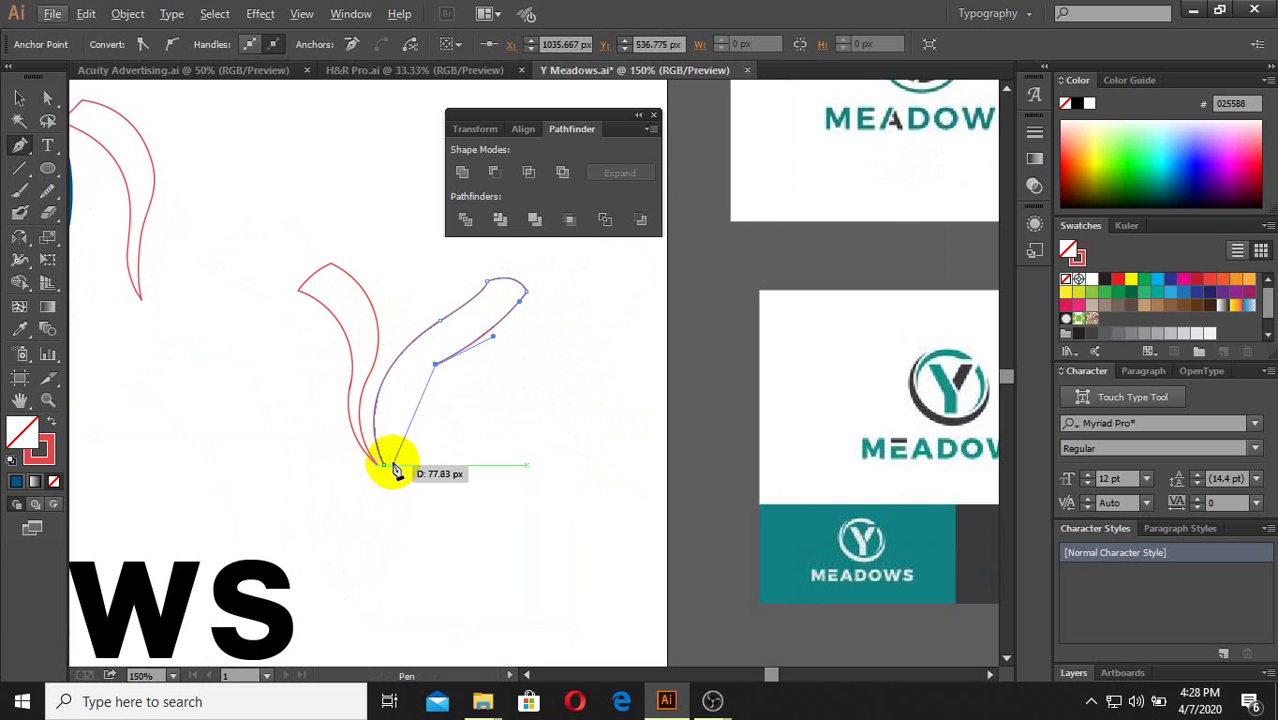
left_click(387, 467)
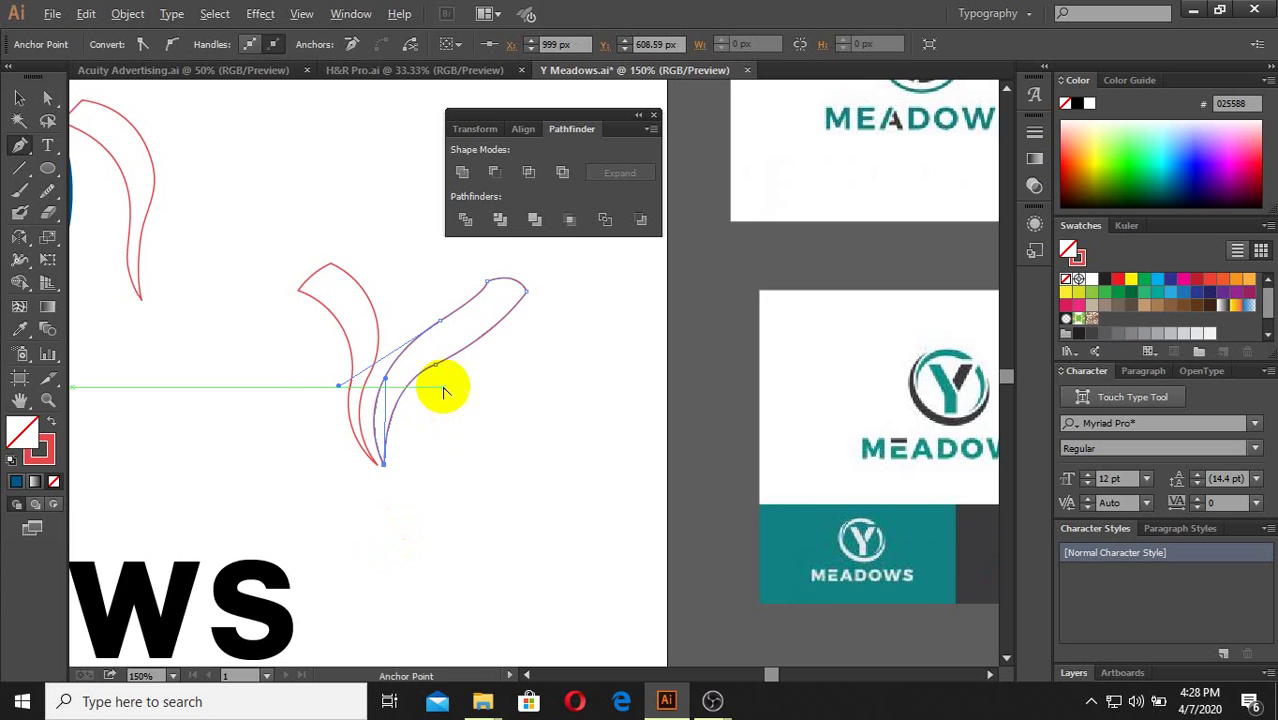
scroll(442, 390, "up", 2)
scroll(395, 420, "down", 2)
left_click(396, 376)
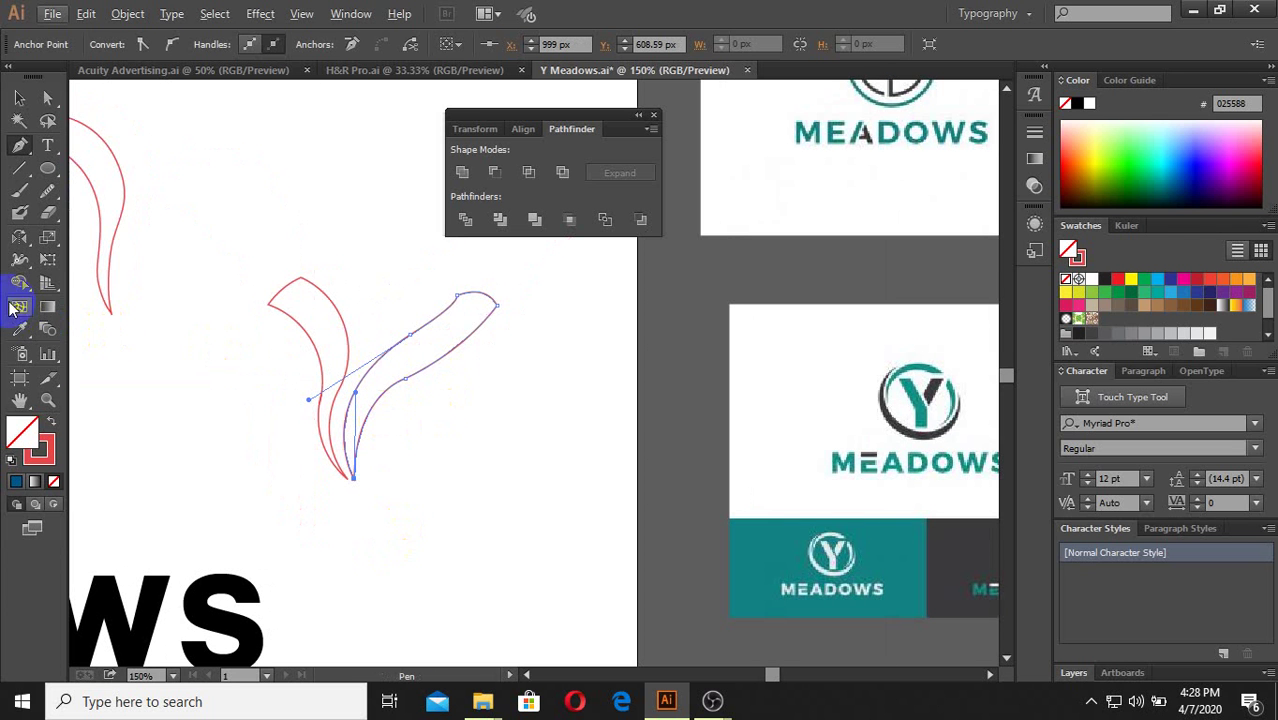
Step: Smooth the upper and lower curves of the right leaf
left_click_drag(50, 212, 132, 210)
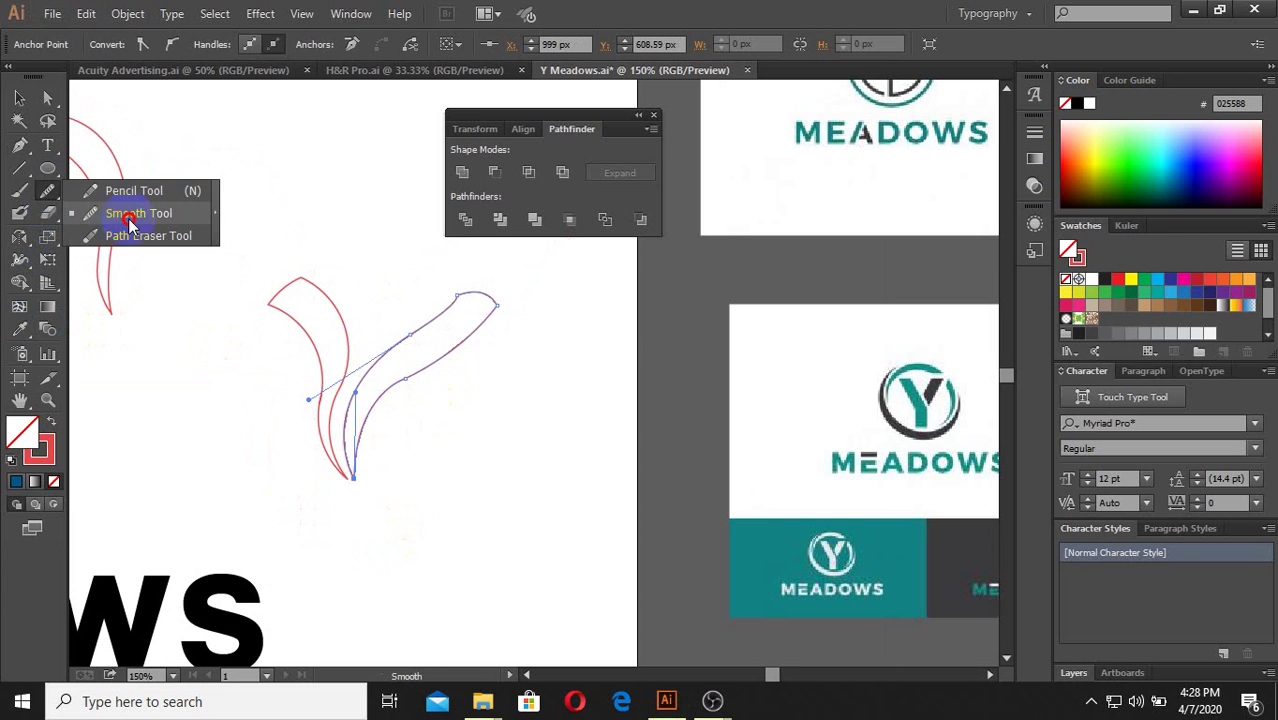
scroll(448, 342, "up", 2)
mouse_move(399, 421)
left_mouse_down()
mouse_move(382, 391)
mouse_move(542, 257)
mouse_move(428, 362)
left_mouse_up()
mouse_move(462, 248)
left_mouse_down()
mouse_move(476, 228)
mouse_move(428, 285)
mouse_move(474, 257)
mouse_move(421, 292)
mouse_move(506, 303)
left_mouse_up()
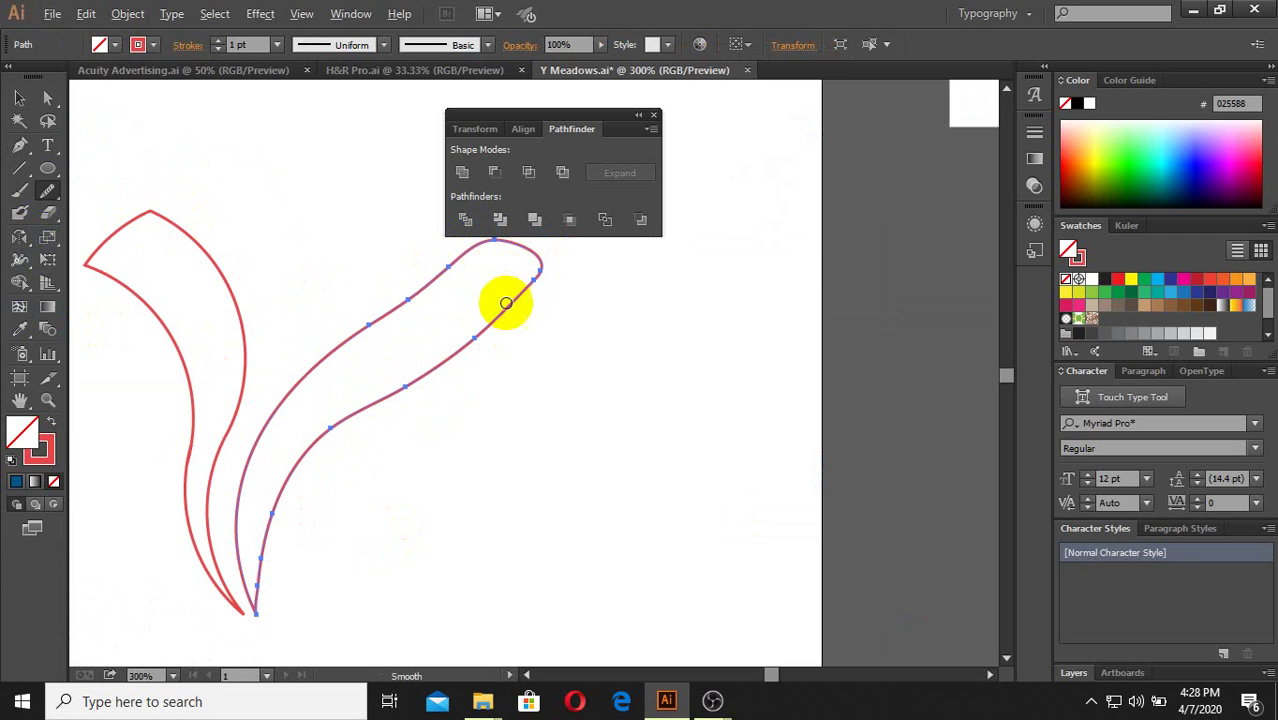
scroll(537, 300, "down", 1)
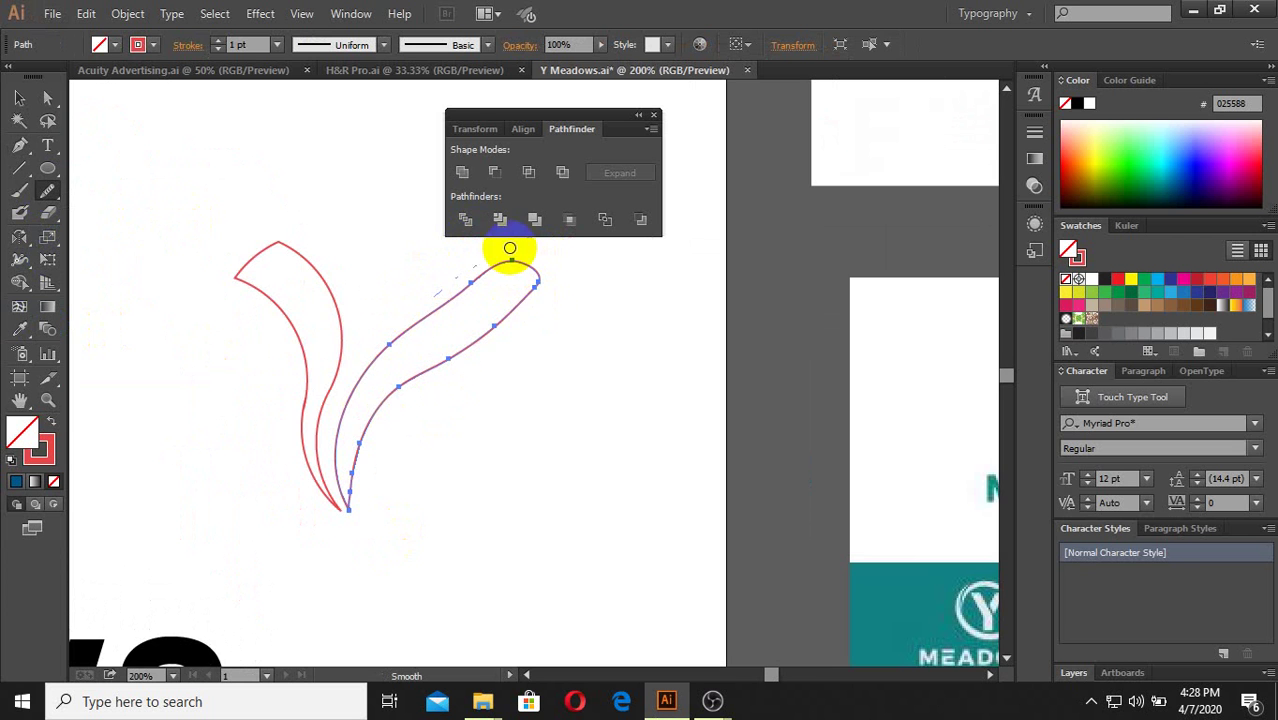
mouse_move(408, 341)
left_mouse_down()
mouse_move(534, 274)
mouse_move(448, 277)
mouse_move(373, 355)
mouse_move(505, 257)
mouse_move(359, 465)
mouse_move(432, 359)
mouse_move(496, 322)
mouse_move(463, 357)
left_mouse_up()
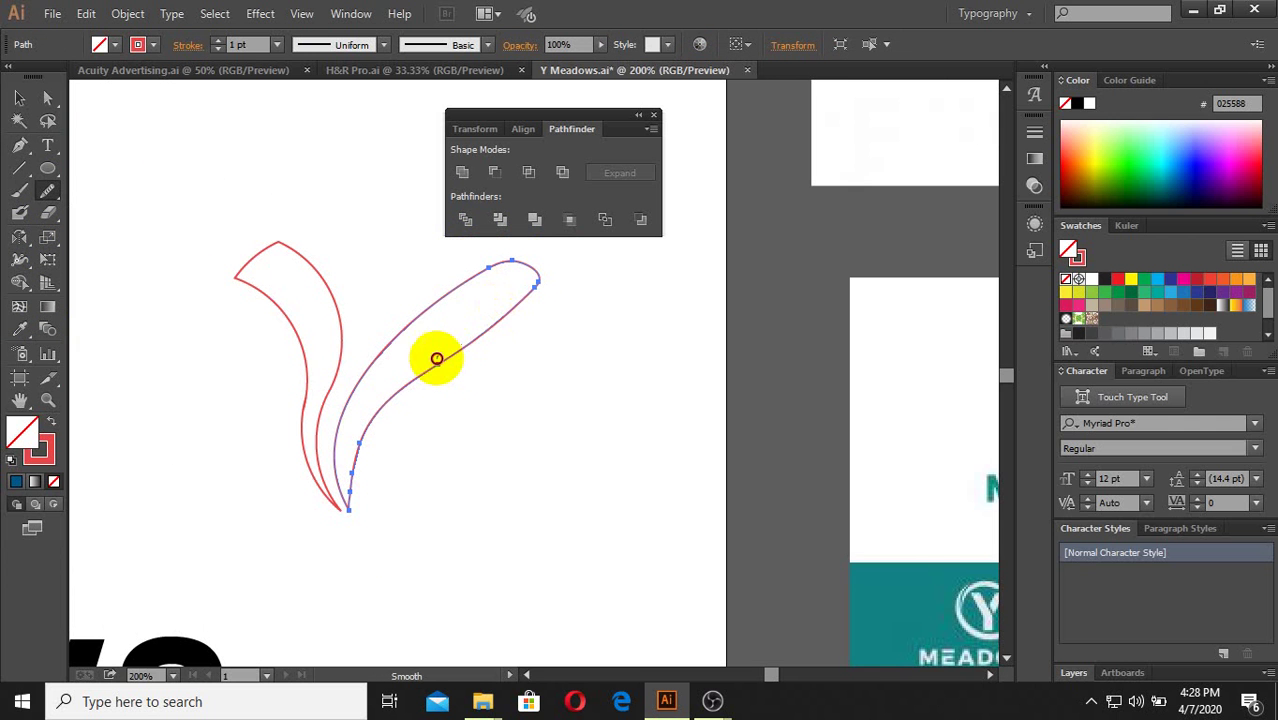
mouse_move(400, 397)
left_mouse_down()
mouse_move(486, 321)
mouse_move(442, 366)
left_mouse_up()
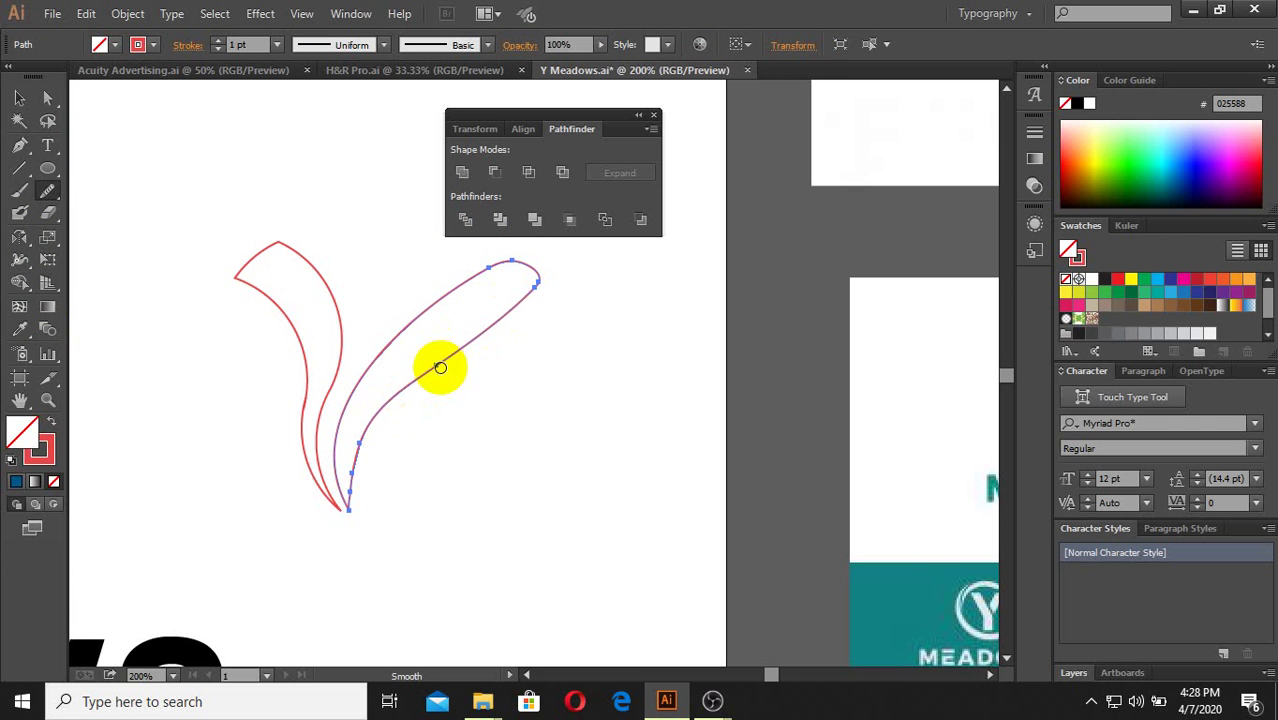
Step: Select the right leaf path to display its anchor points
left_click(20, 105)
left_click(380, 409)
scroll(380, 409, "up", 1)
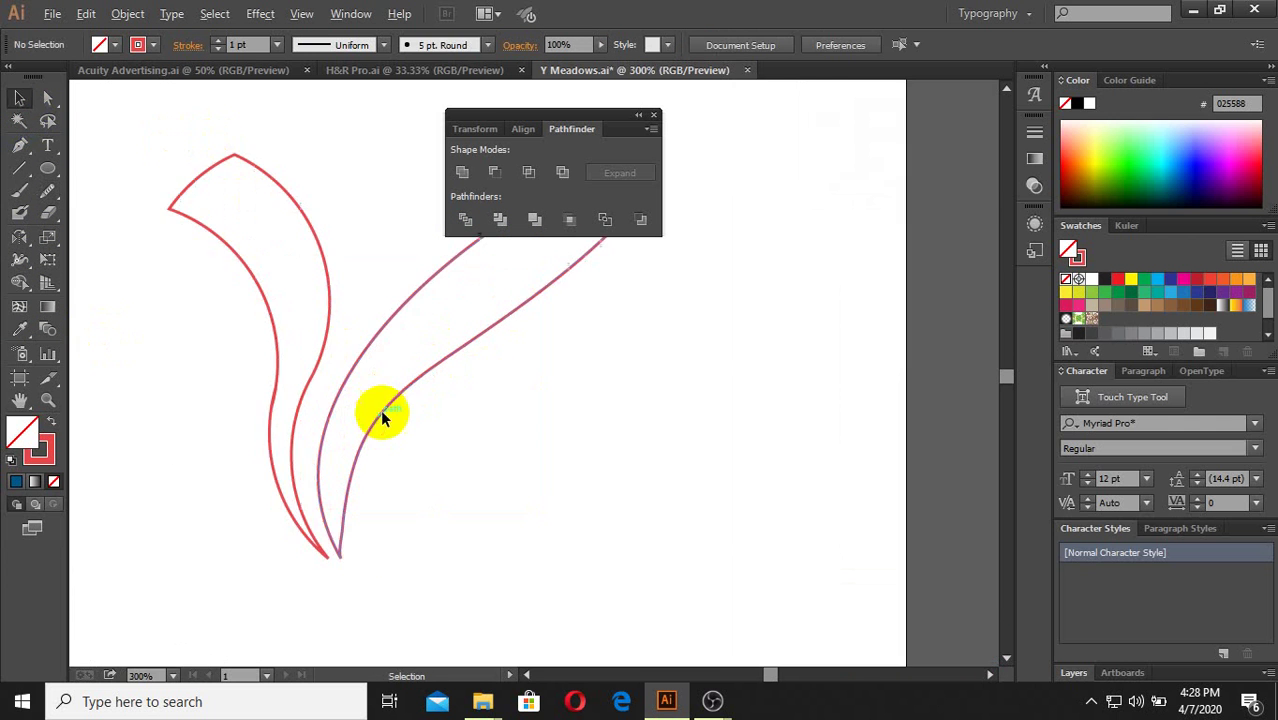
scroll(395, 485, "down", 1)
key("a")
left_click(368, 548)
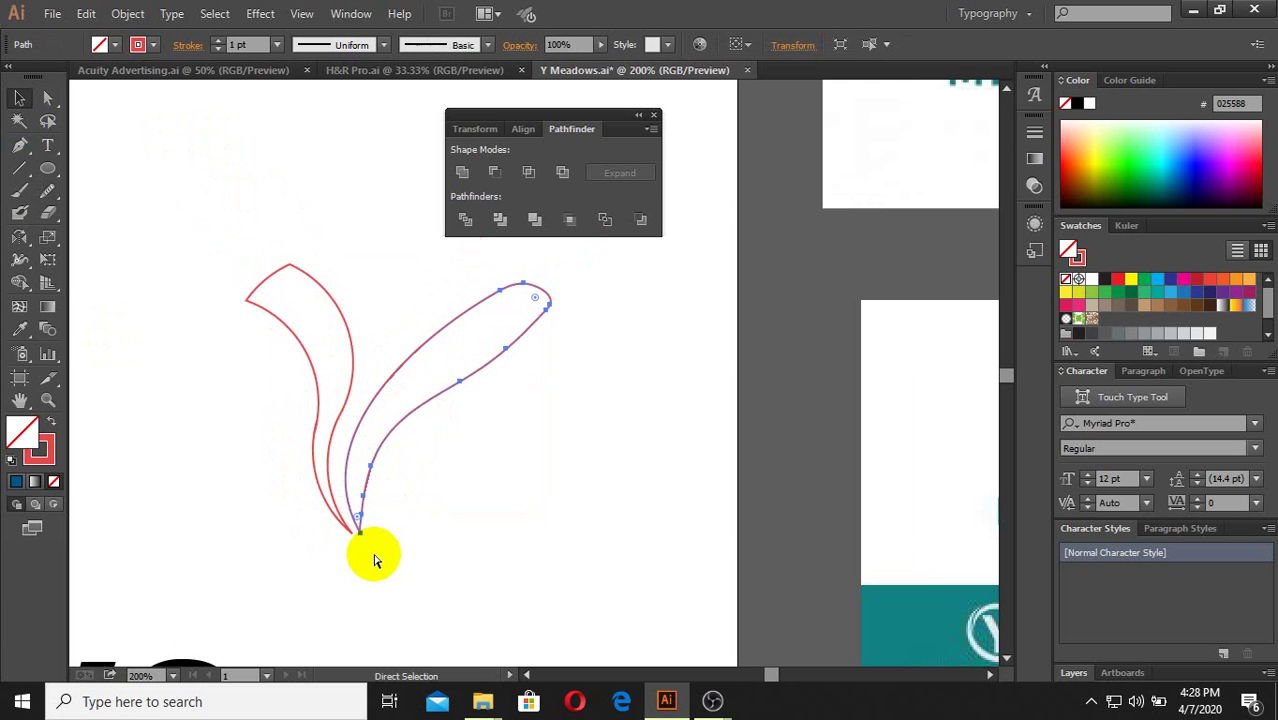
key("v")
left_click(410, 480)
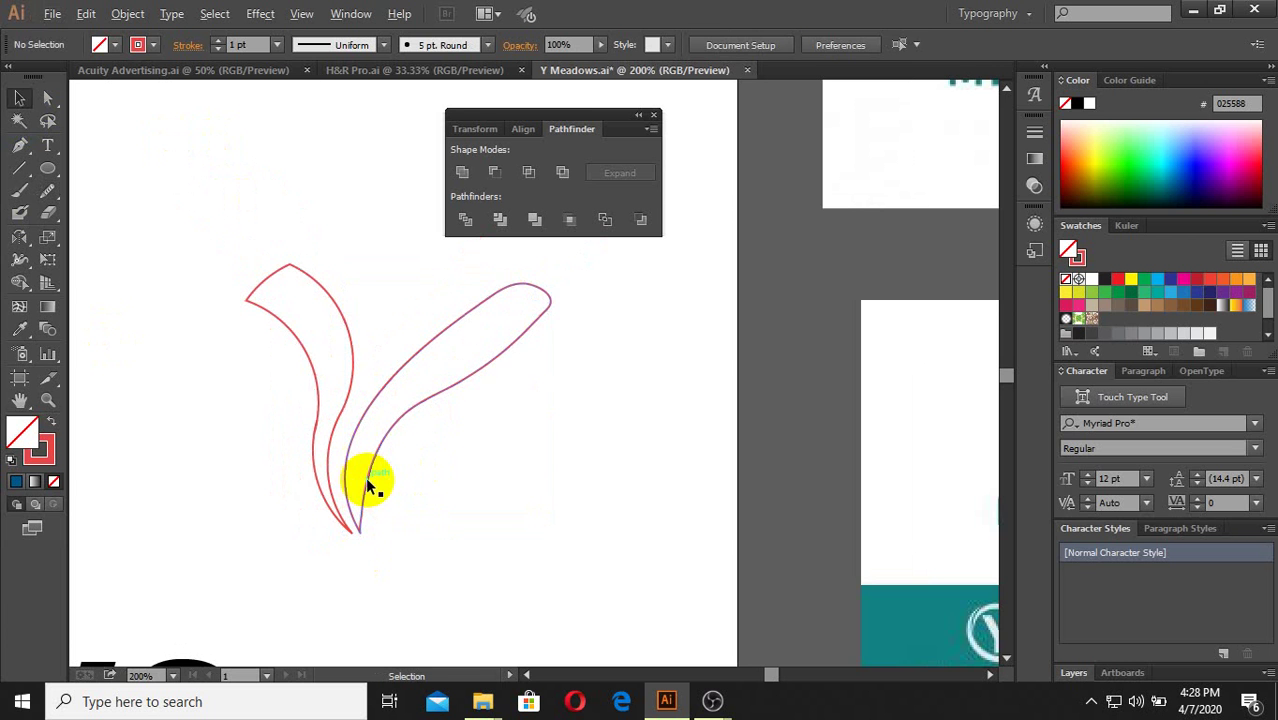
scroll(366, 478, "up", 2)
left_click(366, 478)
Step: Move an anchor on the leaf's inner edge to even out the inner curve
left_click(47, 98)
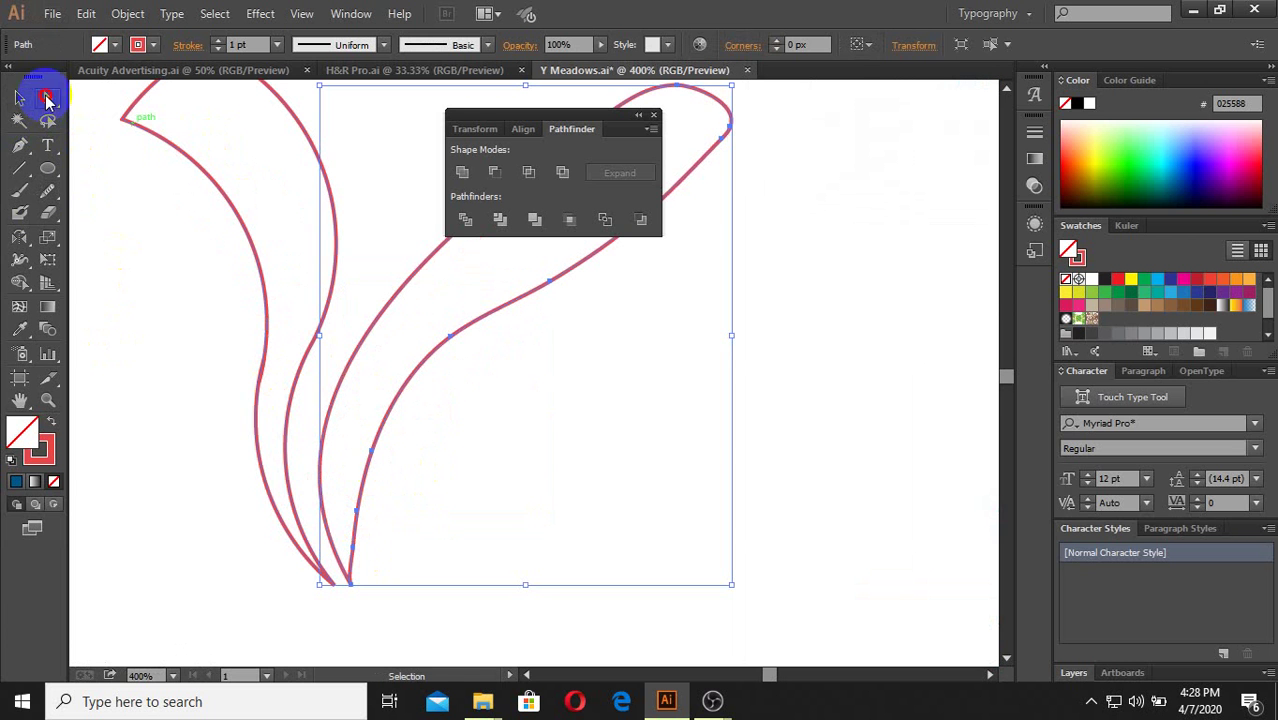
left_click(383, 455)
left_click(372, 453)
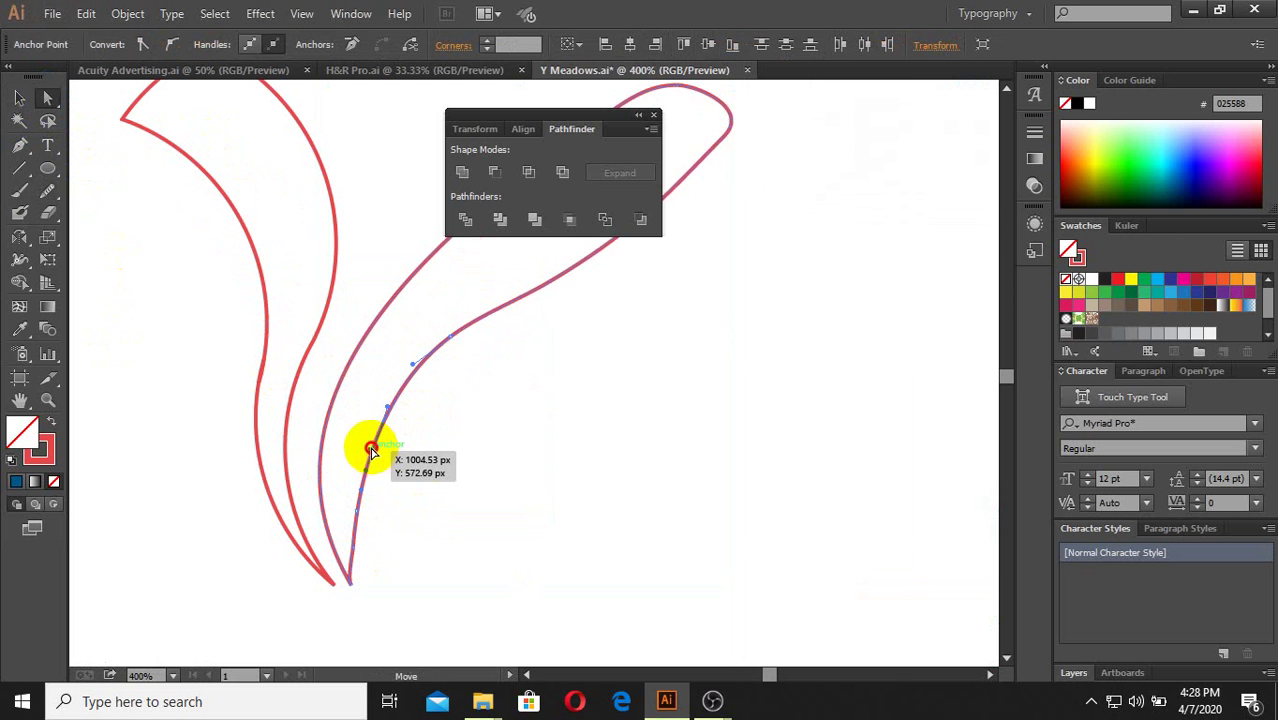
left_click_drag(368, 445, 365, 443)
left_click(337, 499)
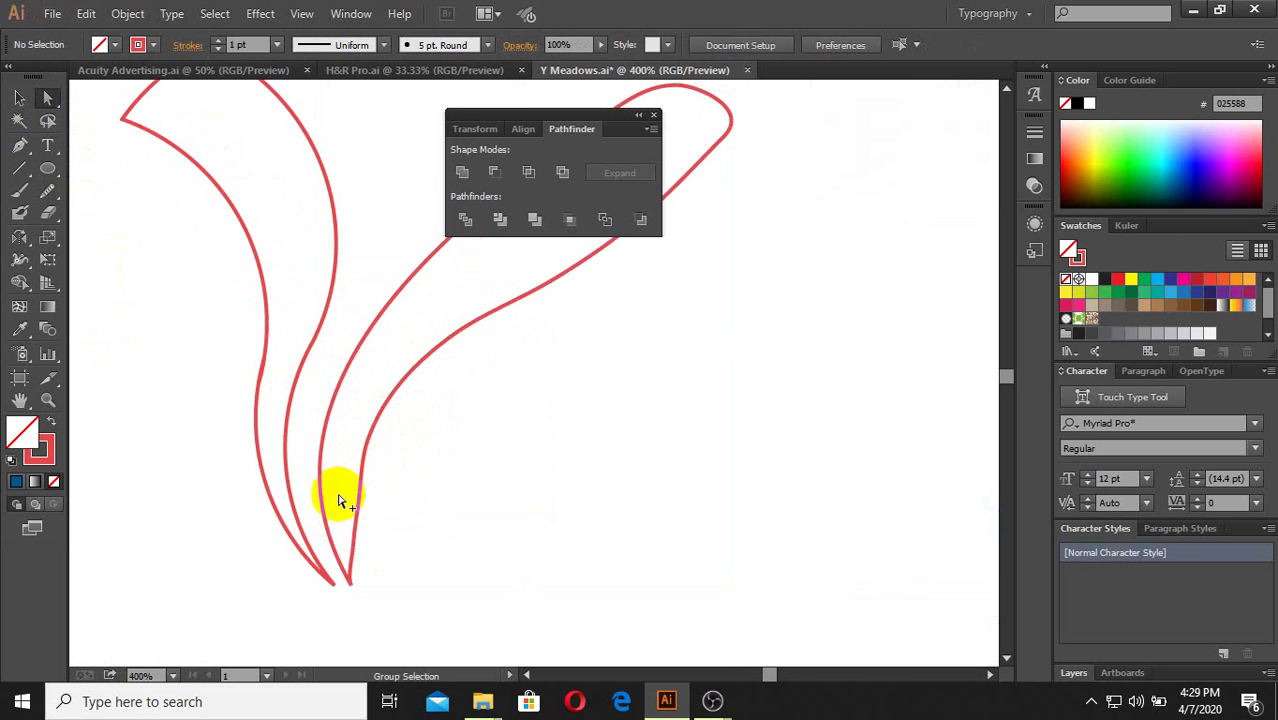
scroll(380, 500, "up", 1)
Step: Nudge further inner-curve anchors, including one near the base, to straighten the curve
left_click(364, 490)
scroll(385, 514, "up", 2)
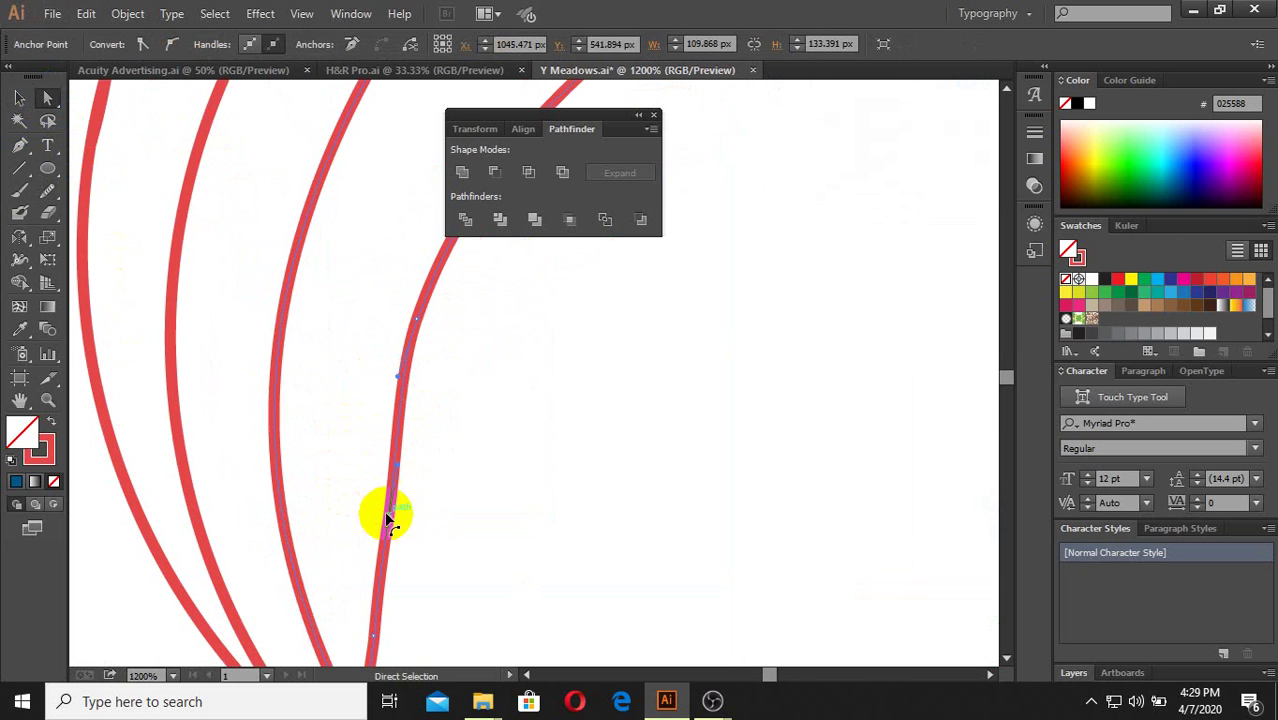
left_click_drag(376, 527, 371, 516)
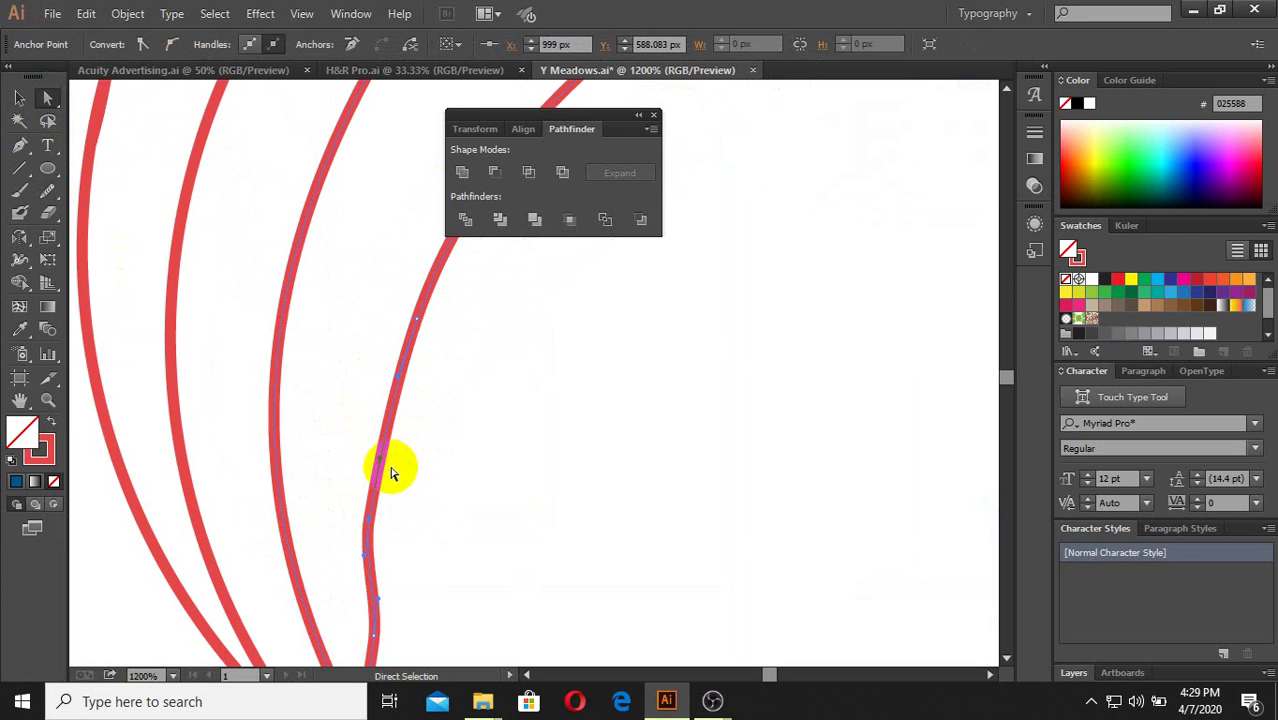
left_click(399, 522)
scroll(402, 630, "down", 1)
scroll(402, 630, "up", 1)
left_click(380, 615)
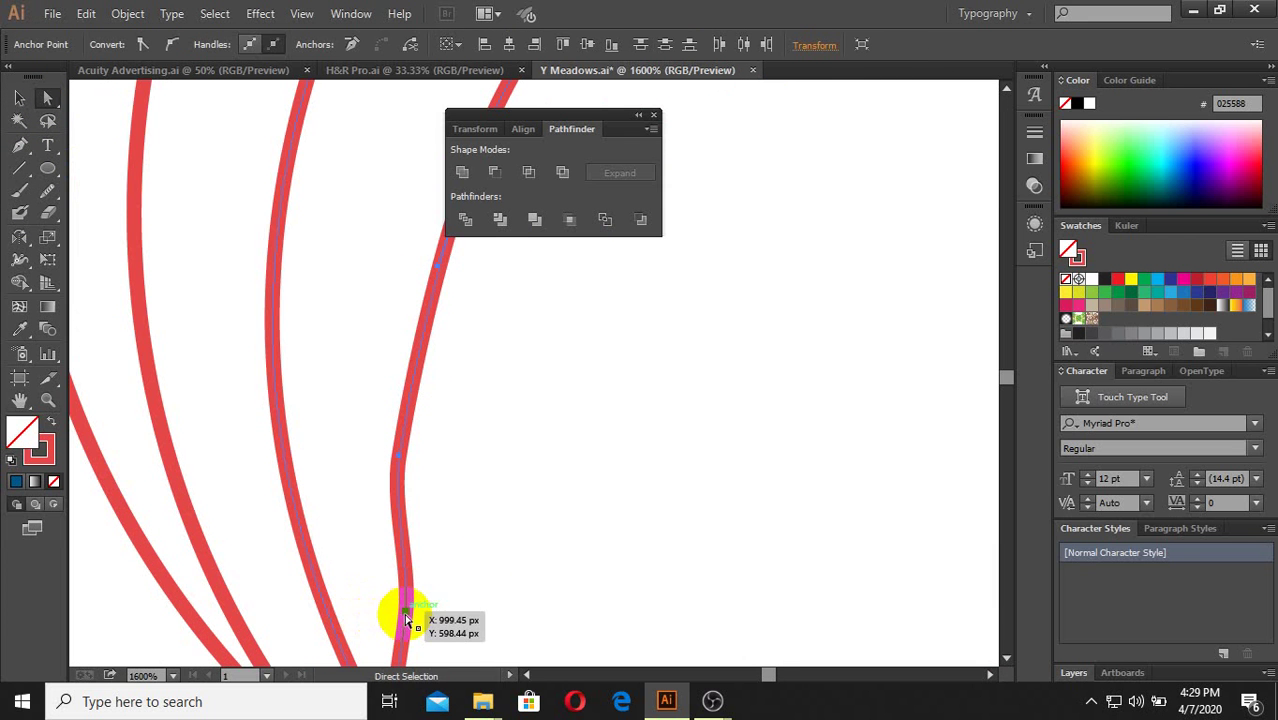
left_click_drag(407, 618, 373, 604)
left_click(465, 533)
scroll(465, 533, "down", 1)
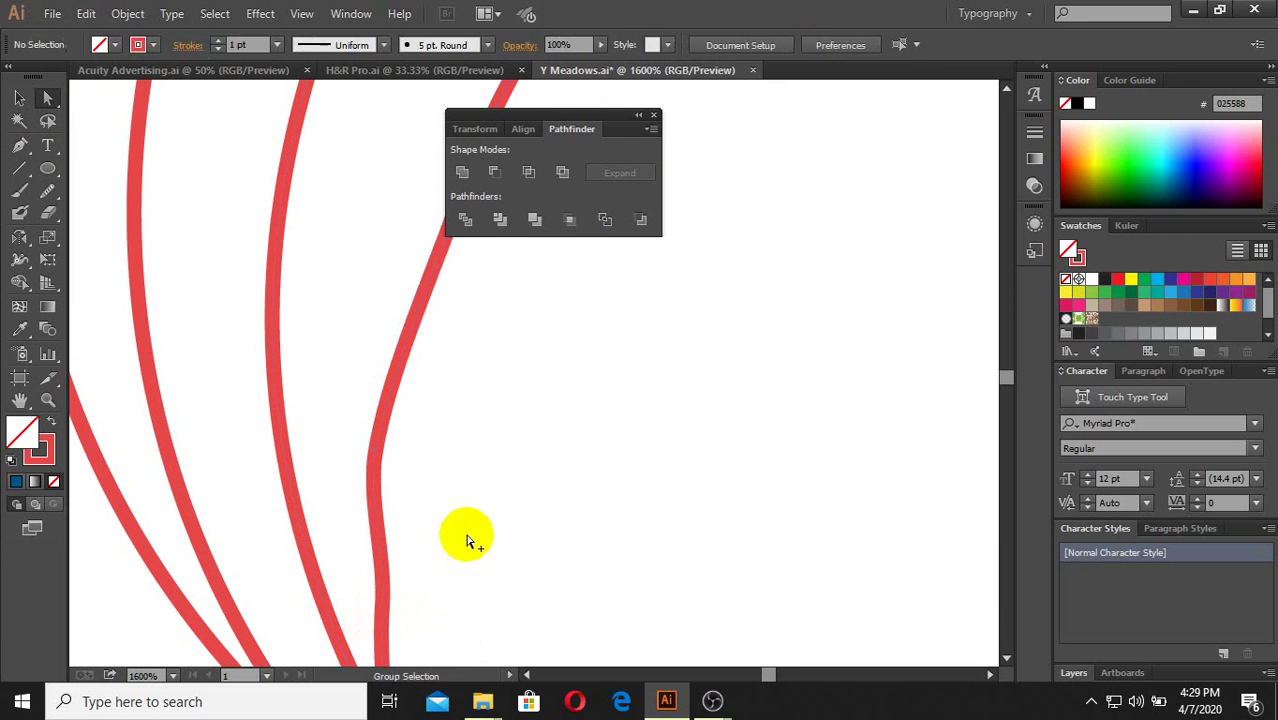
Step: Smooth the kink near the base and along the whole inner curve, then deselect
left_click_drag(470, 590, 368, 404)
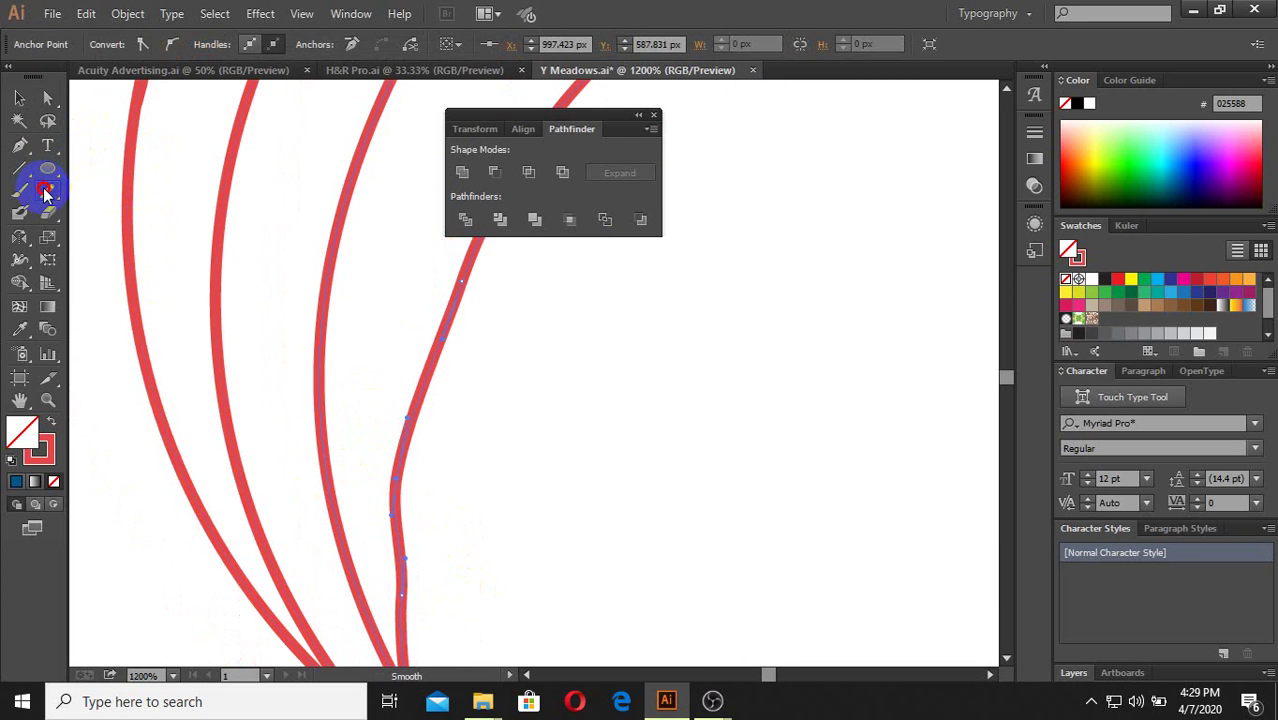
left_click_drag(45, 193, 105, 211)
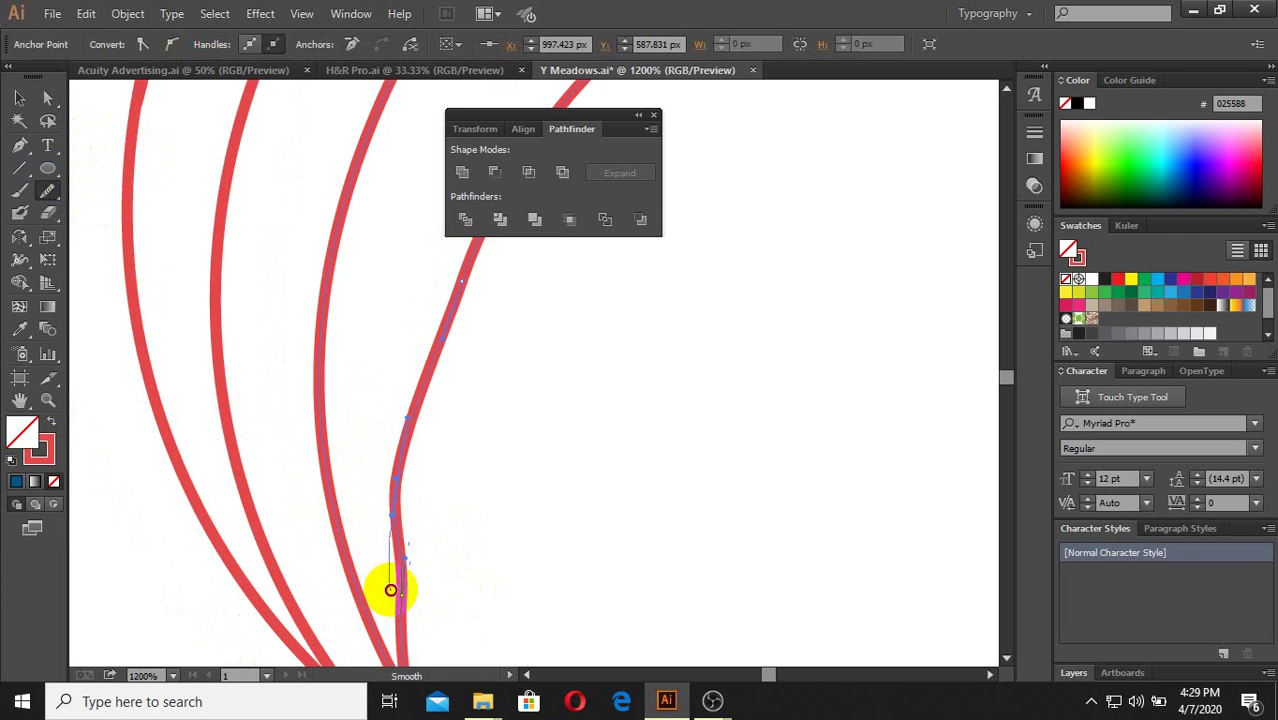
mouse_move(390, 590)
left_mouse_down()
mouse_move(402, 451)
mouse_move(402, 593)
mouse_move(416, 354)
mouse_move(397, 572)
mouse_move(391, 533)
mouse_move(434, 400)
mouse_move(399, 553)
mouse_move(371, 528)
left_mouse_up()
scroll(397, 573, "down", 2)
scroll(371, 528, "down", 1)
mouse_move(419, 448)
left_mouse_down()
mouse_move(575, 351)
mouse_move(462, 405)
mouse_move(399, 568)
left_mouse_up()
scroll(401, 588, "up", 1)
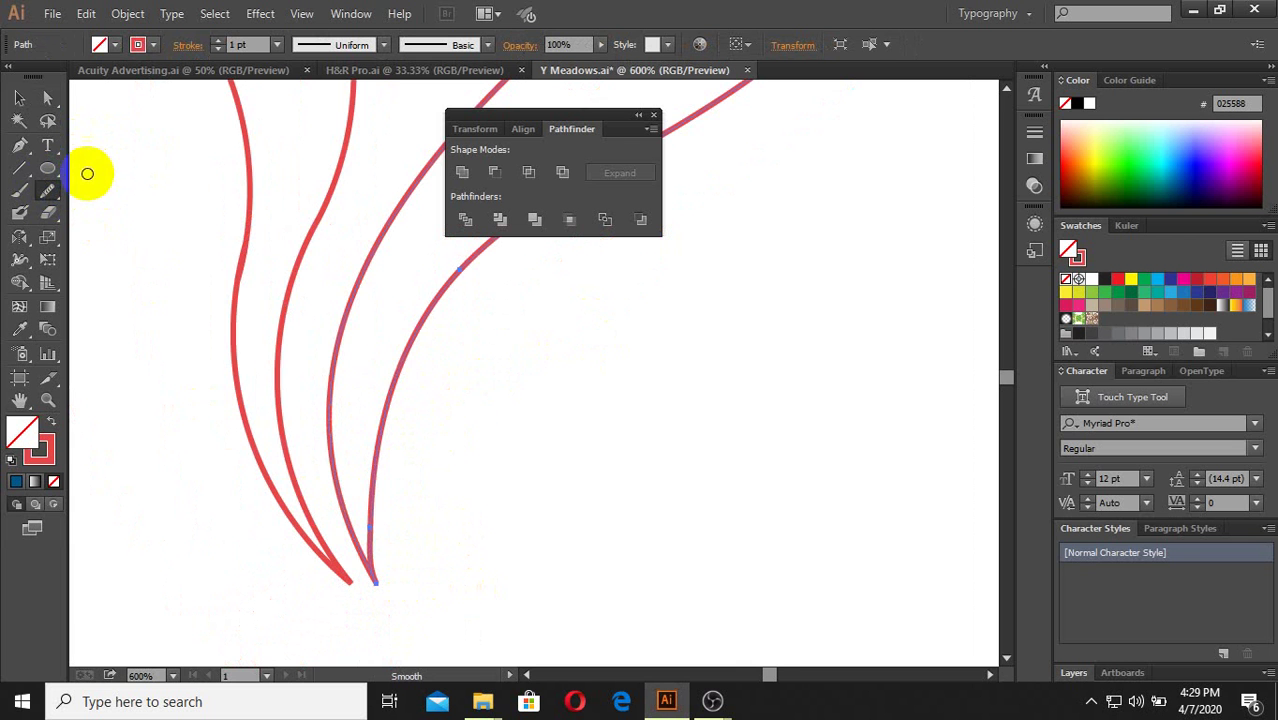
left_click(22, 95)
left_click(428, 457)
scroll(428, 457, "down", 1)
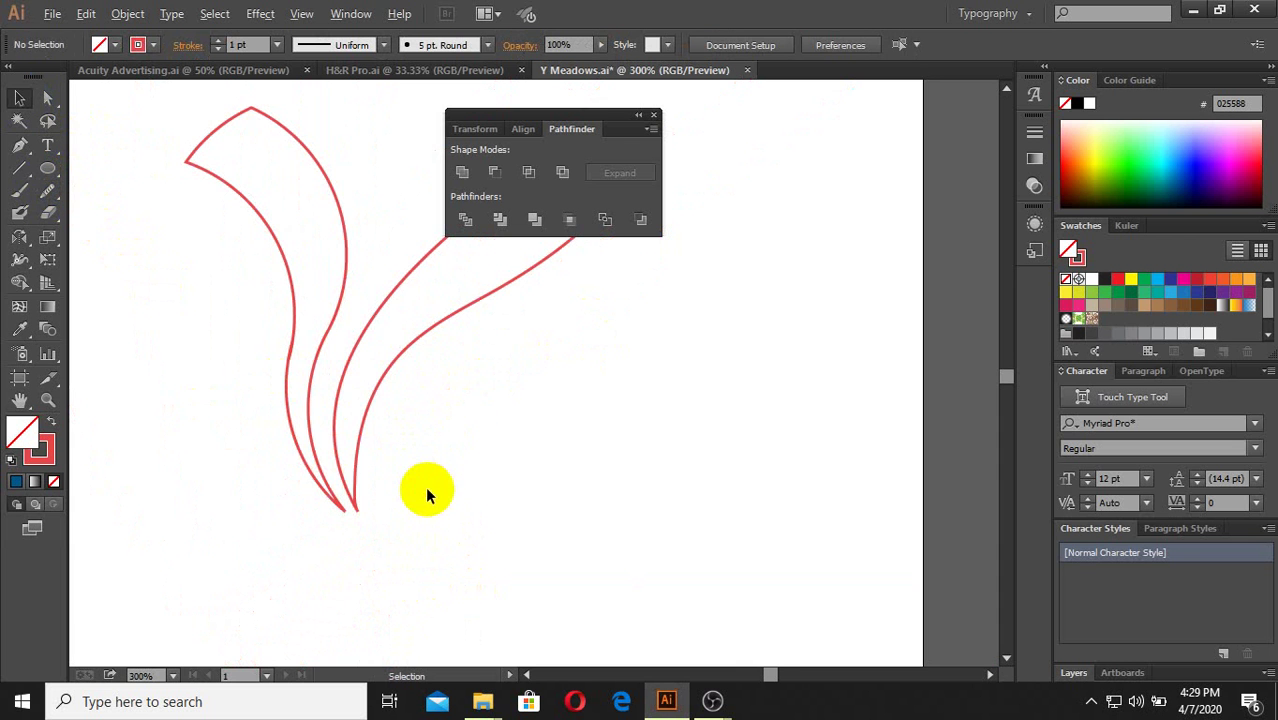
Step: Draw a closed curved sliver from the leaves' shared tip up to a second anchor
left_click(19, 145)
scroll(400, 520, "up", 1)
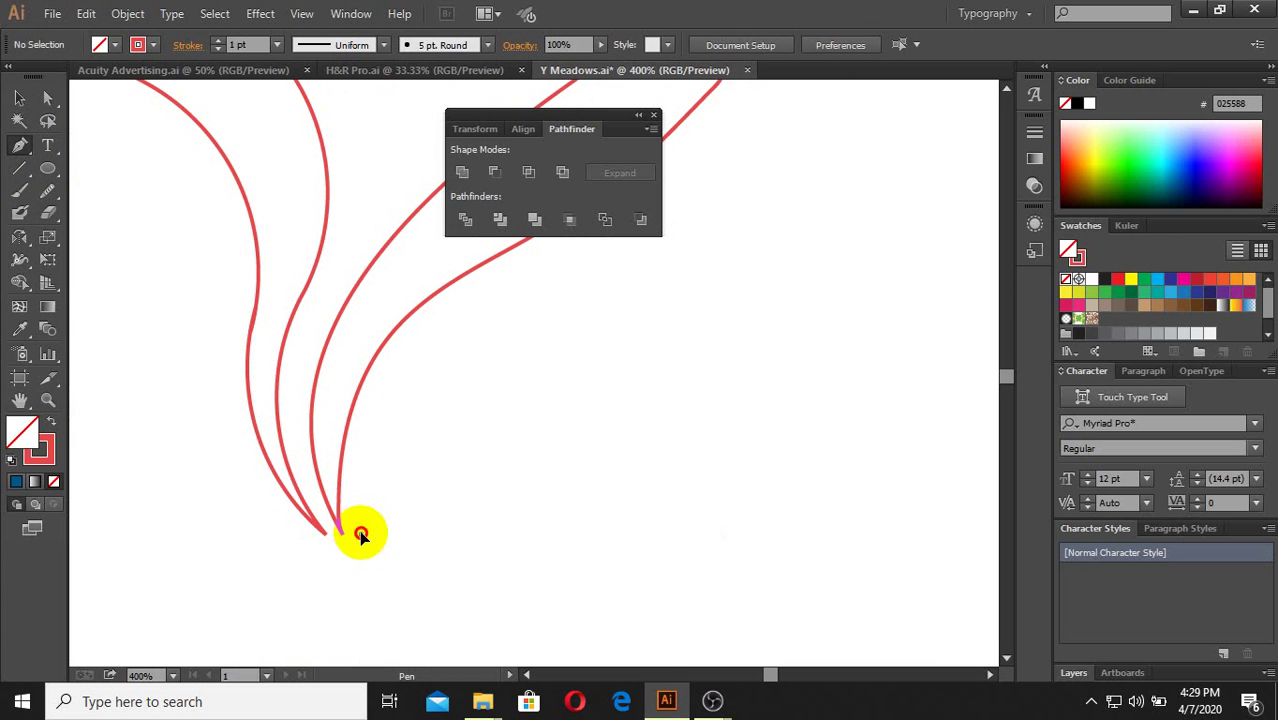
left_click(360, 532)
mouse_move(477, 316)
left_mouse_down()
mouse_move(577, 302)
mouse_move(452, 340)
left_mouse_up()
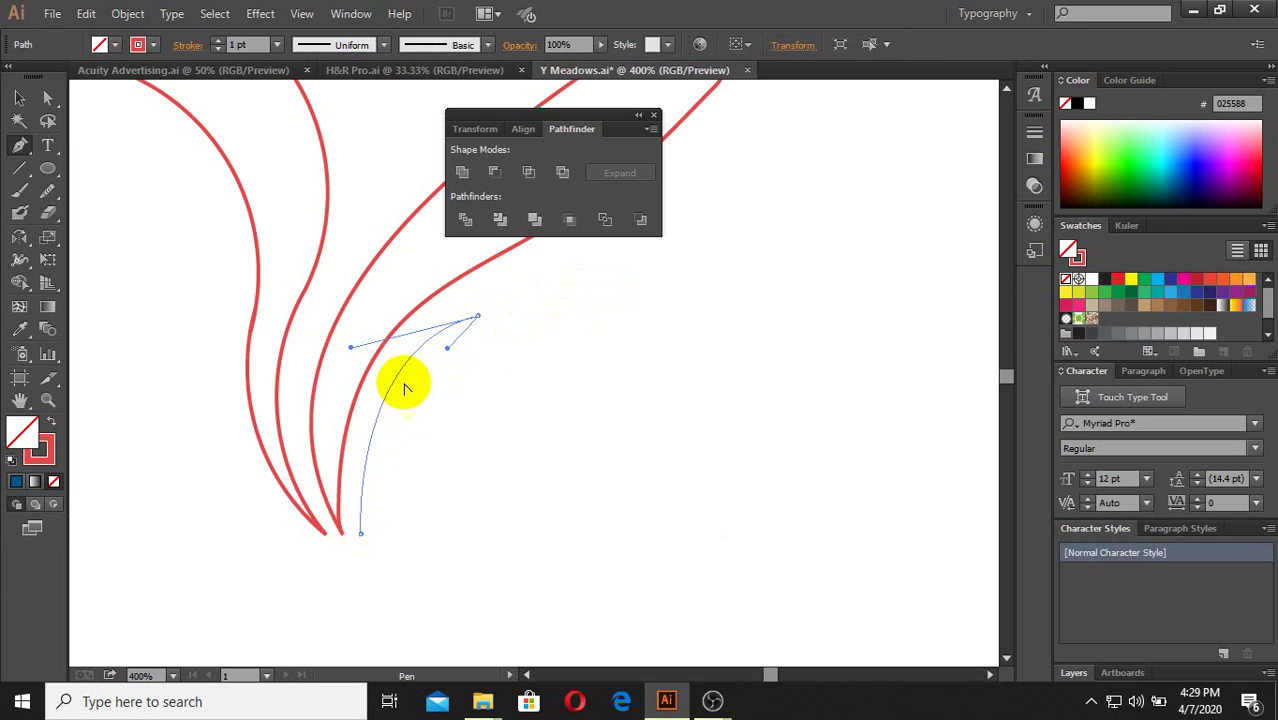
left_click_drag(360, 532, 346, 568)
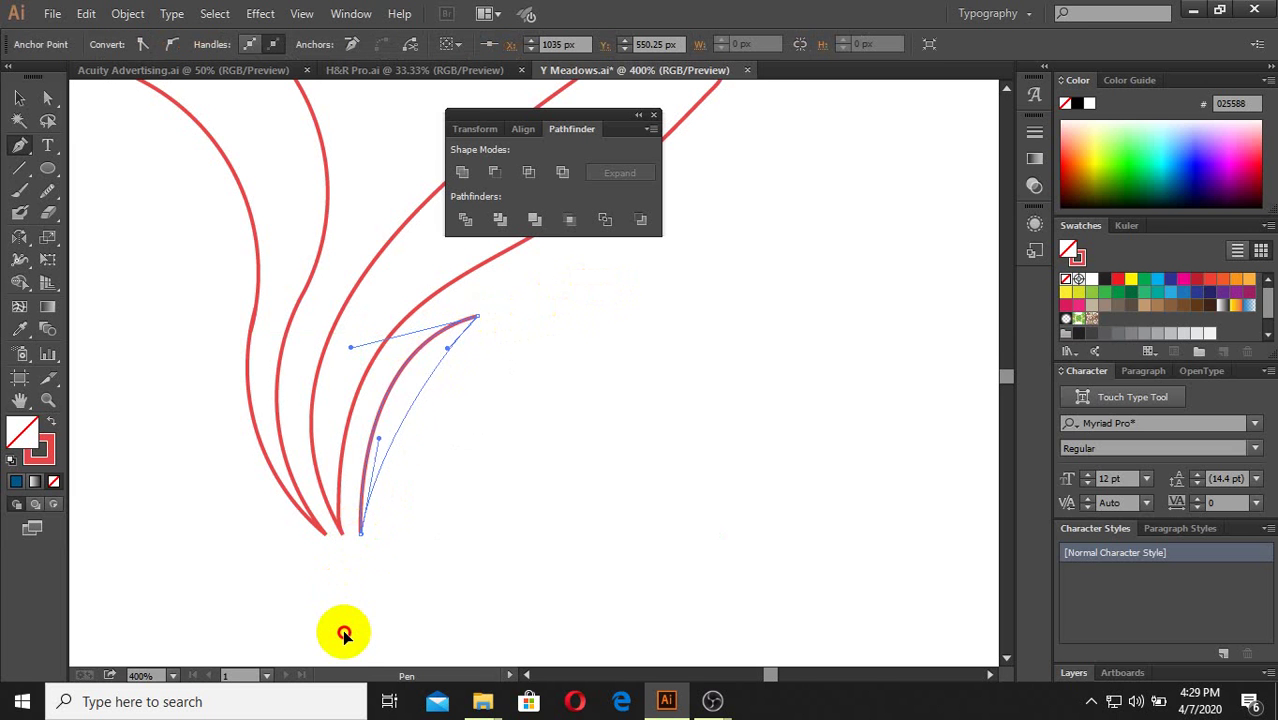
scroll(338, 650, "down", 5)
scroll(328, 509, "down", 1, "alt")
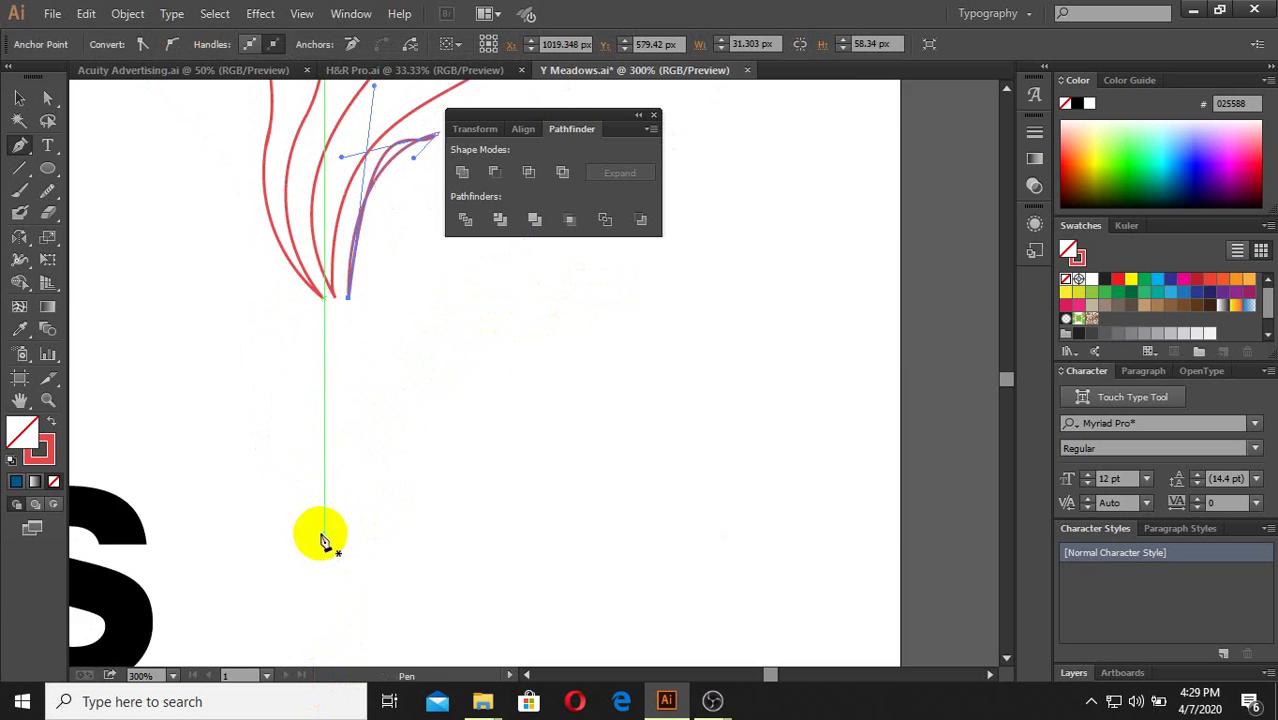
scroll(322, 533, "up", 2)
scroll(338, 497, "up", 1, "alt")
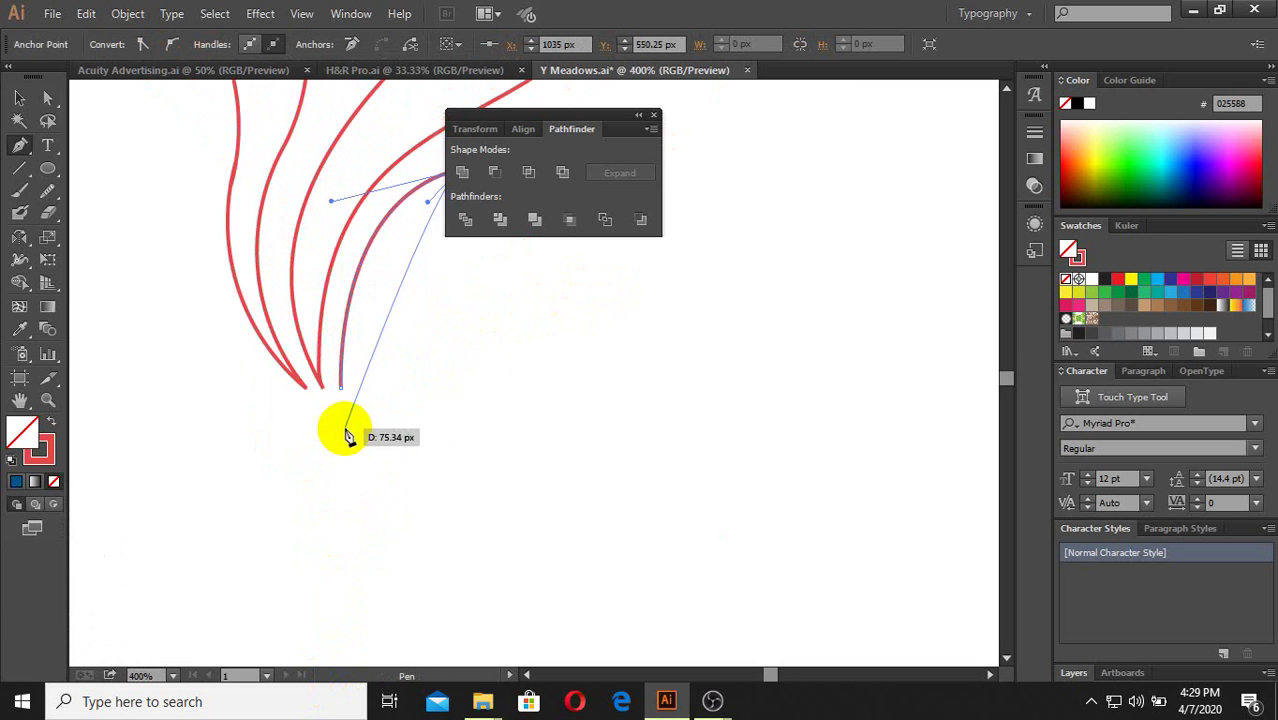
Step: Adjust the sliver's last curve handle and select all the leaf curves together
left_click_drag(338, 497, 342, 393)
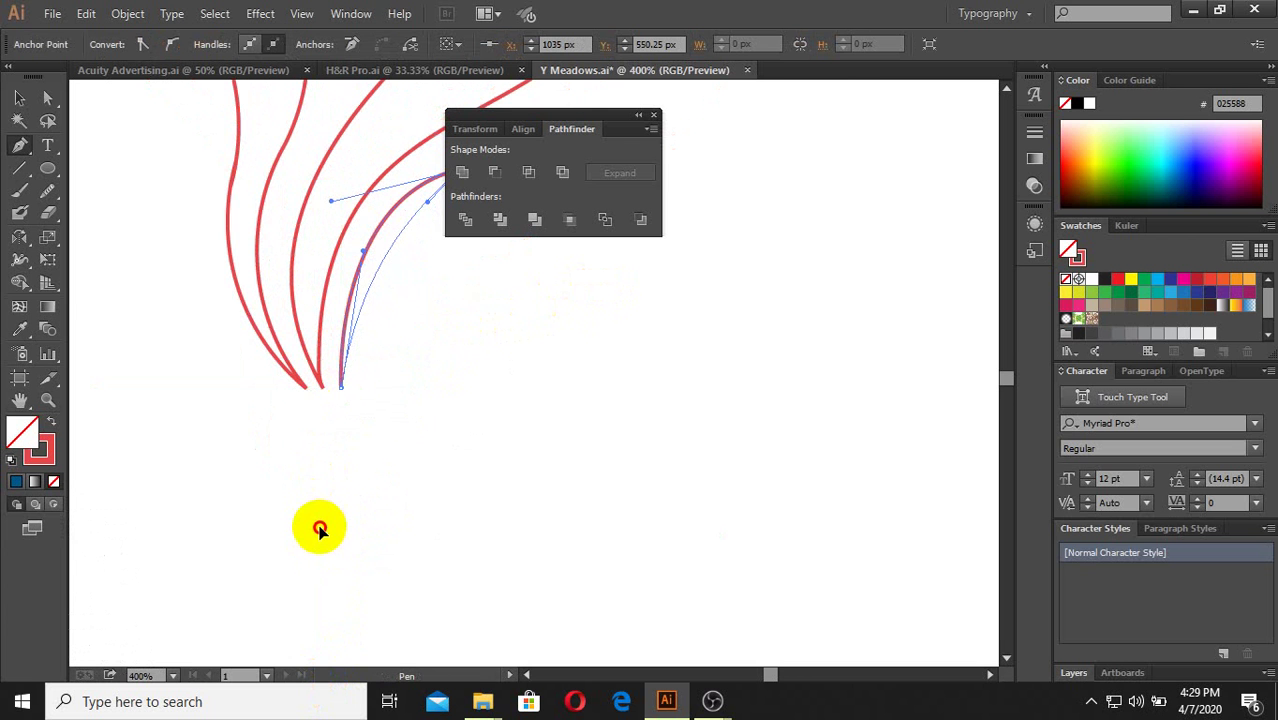
scroll(320, 530, "down", 1, "alt")
scroll(334, 528, "down", 1, "alt")
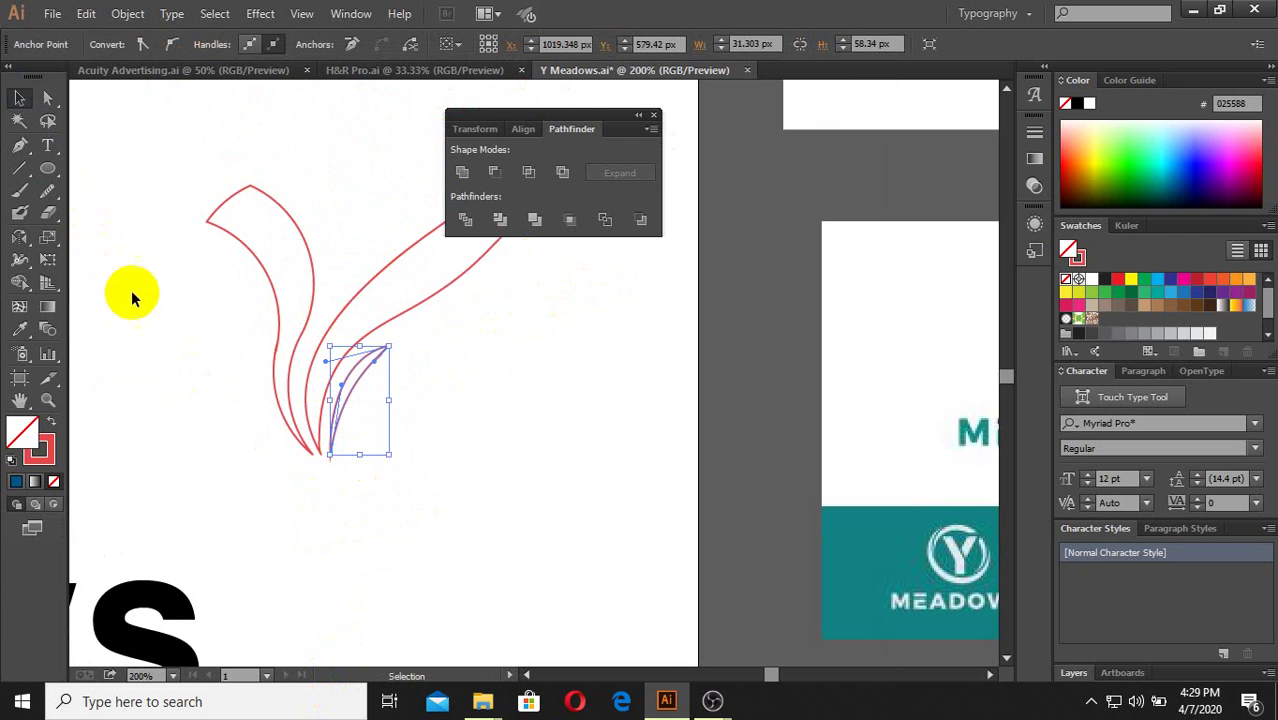
scroll(250, 450, "down", 1, "alt")
left_click_drag(389, 442, 158, 329)
Step: Fill the selected leaf curves with dark grey using the Eyedropper, then deselect
key("u")
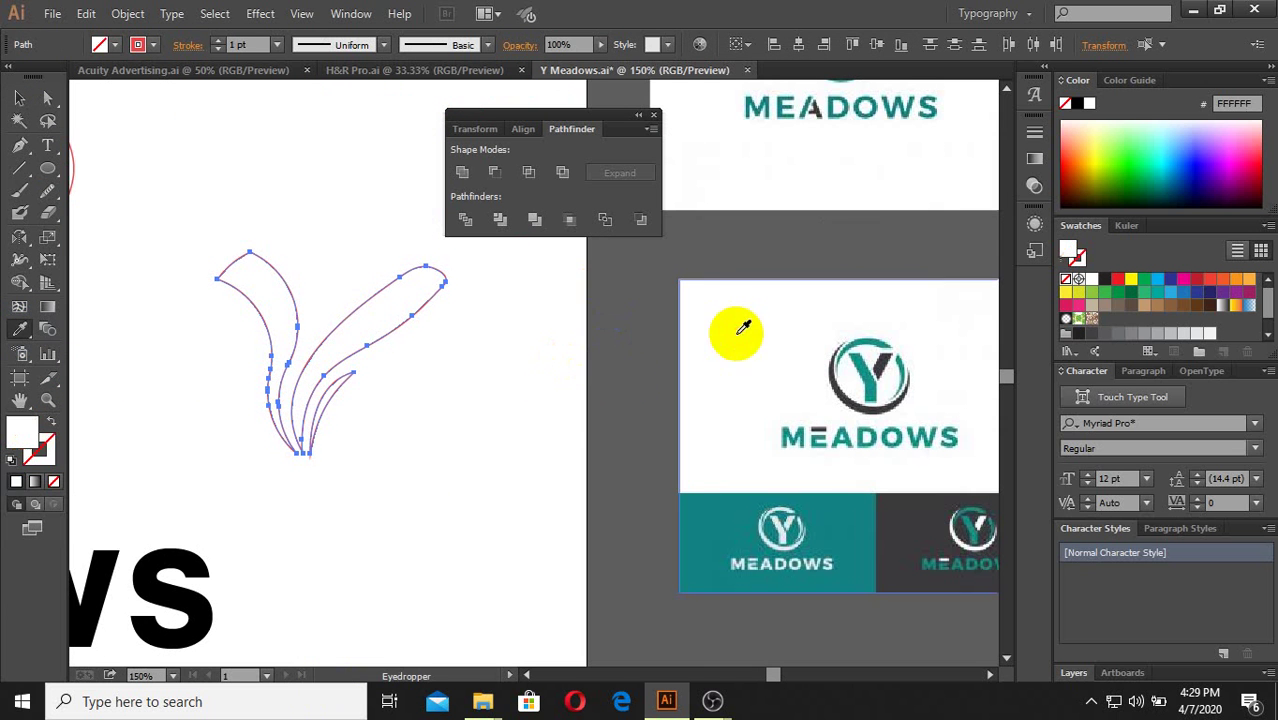
left_click(616, 377)
left_click(22, 97)
left_click(396, 409)
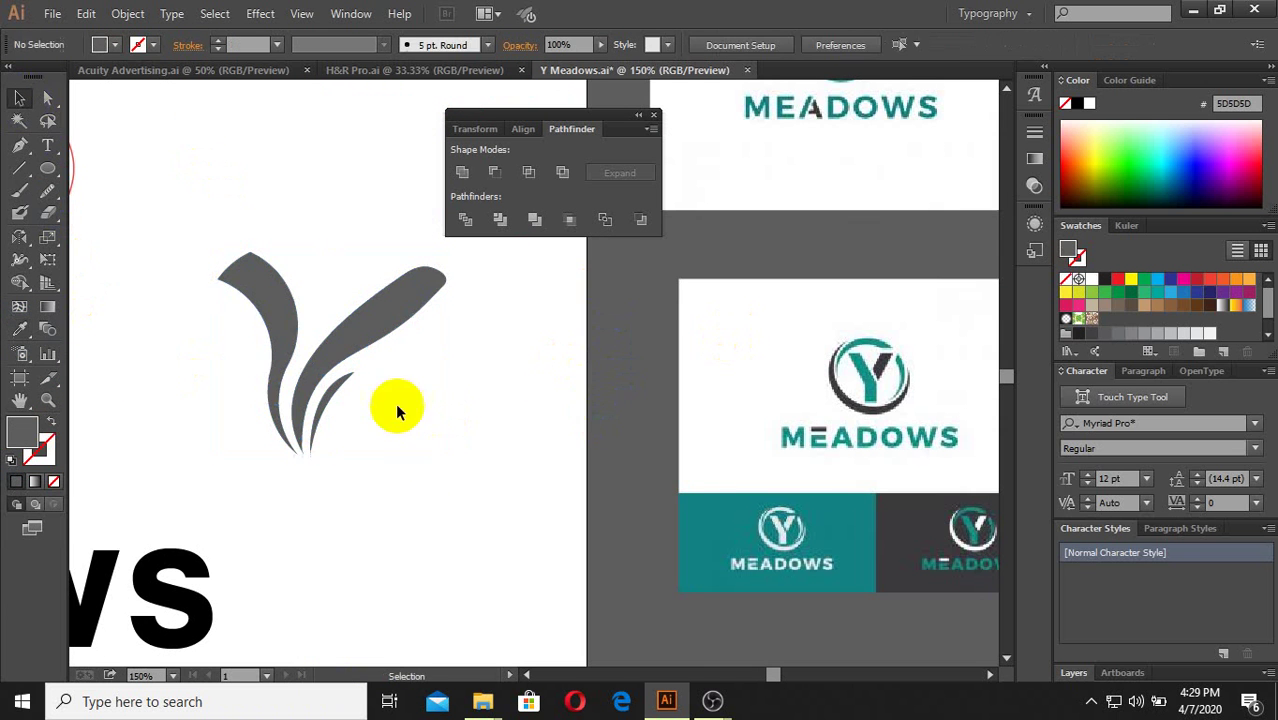
scroll(428, 489, "down", 2)
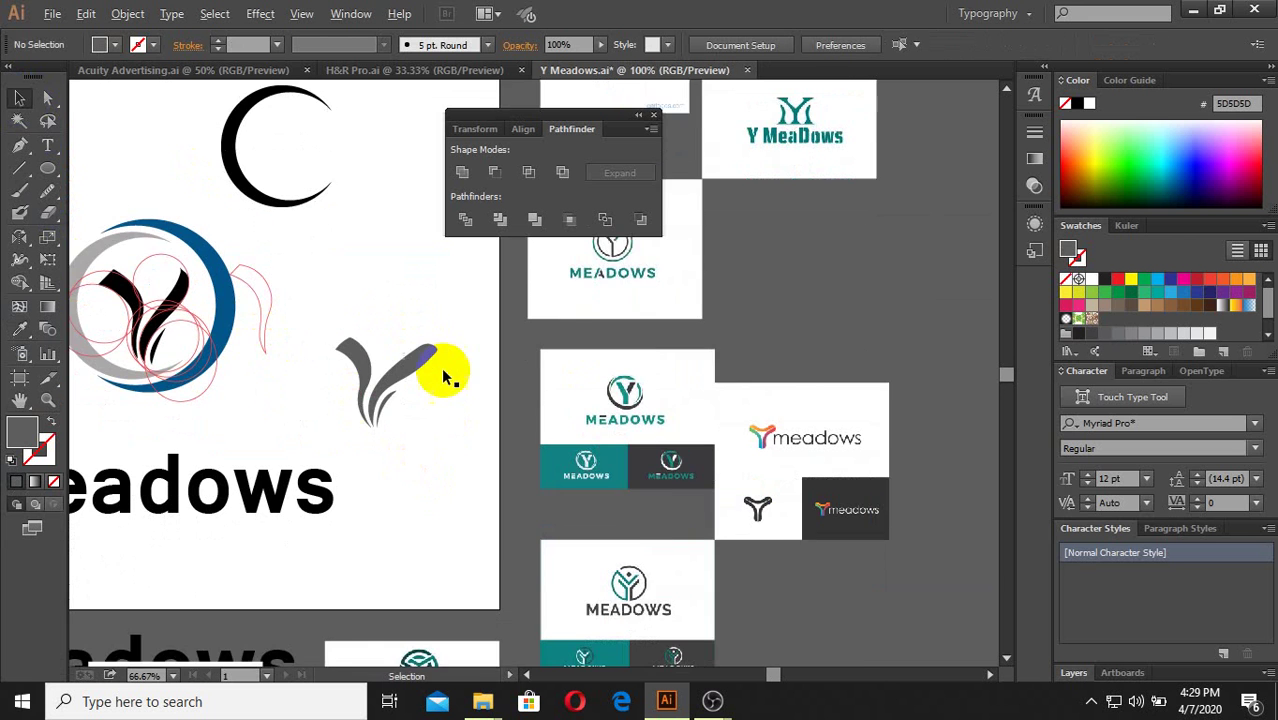
scroll(442, 365, "up", 2)
Step: Select the right stroke of the grey Y
left_click(418, 425)
scroll(470, 490, "up", 1)
left_click(485, 508)
scroll(485, 510, "down", 3)
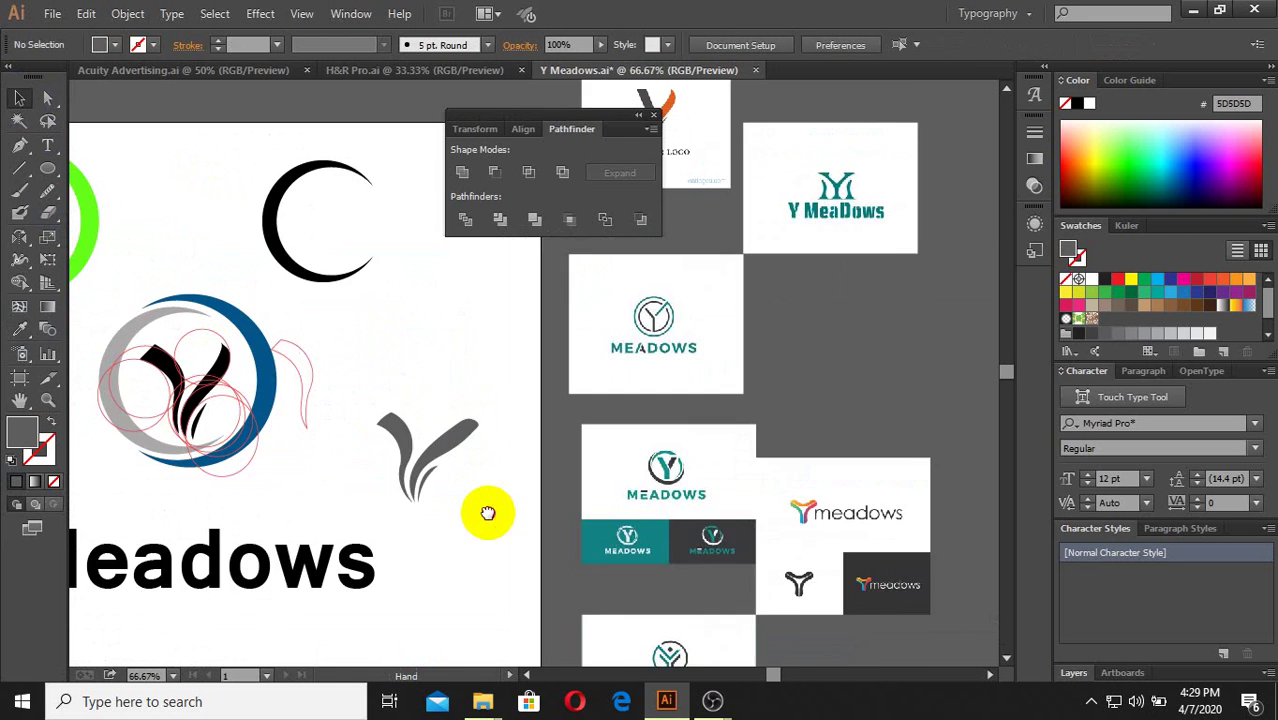
scroll(500, 540, "up", 1)
scroll(500, 545, "up", 2)
left_click(541, 476)
scroll(572, 515, "down", 1)
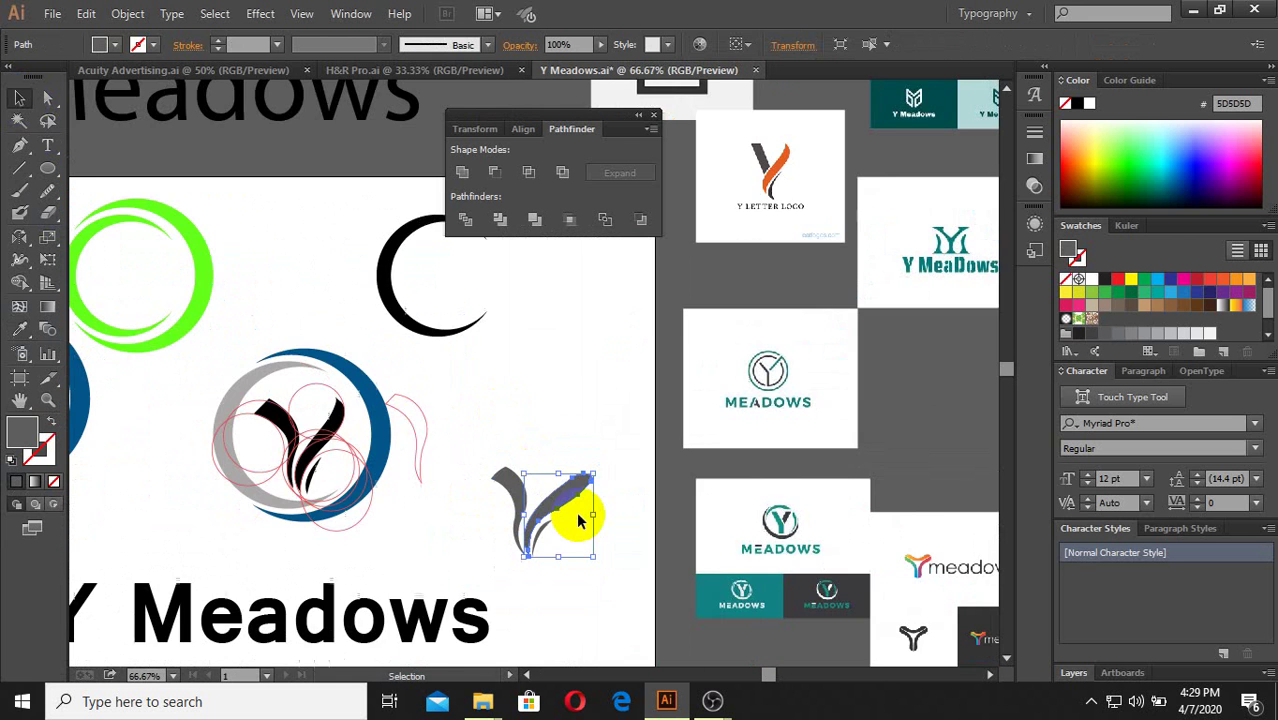
left_click(586, 532)
scroll(428, 422, "up", 2)
scroll(793, 561, "down", 1)
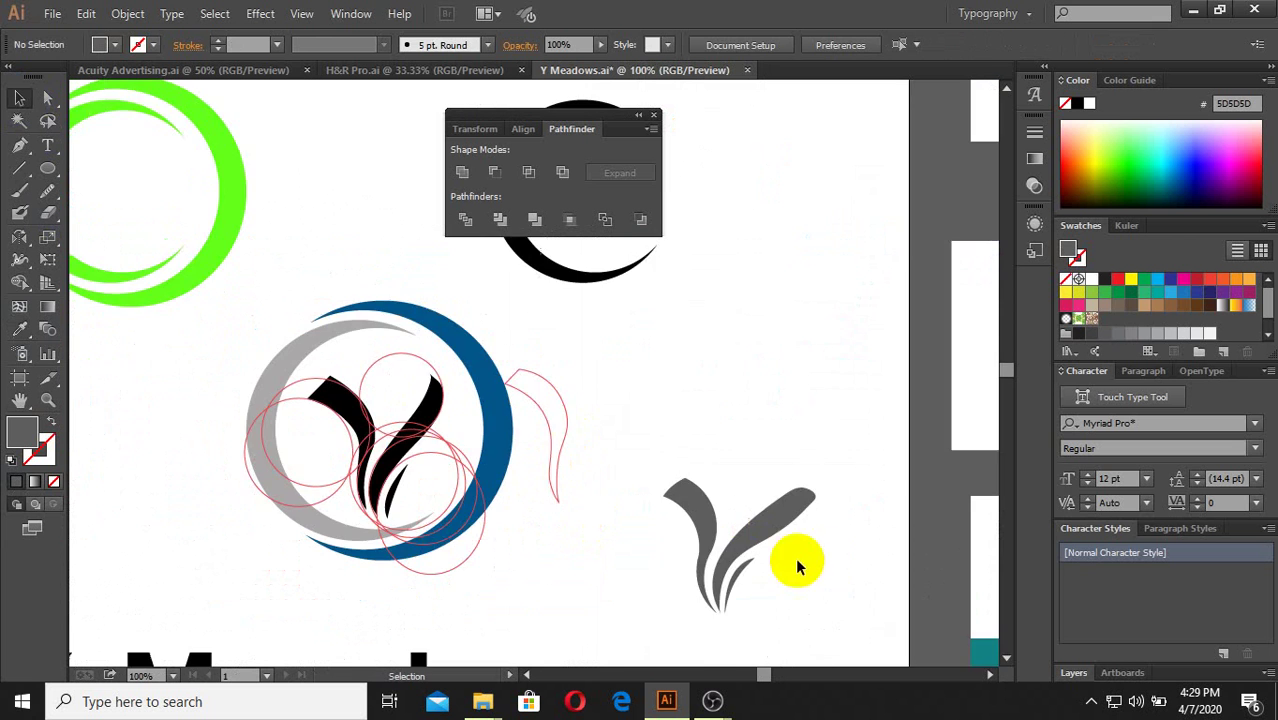
left_click(793, 493)
scroll(836, 576, "up", 2)
scroll(844, 559, "down", 2)
scroll(833, 533, "up", 2)
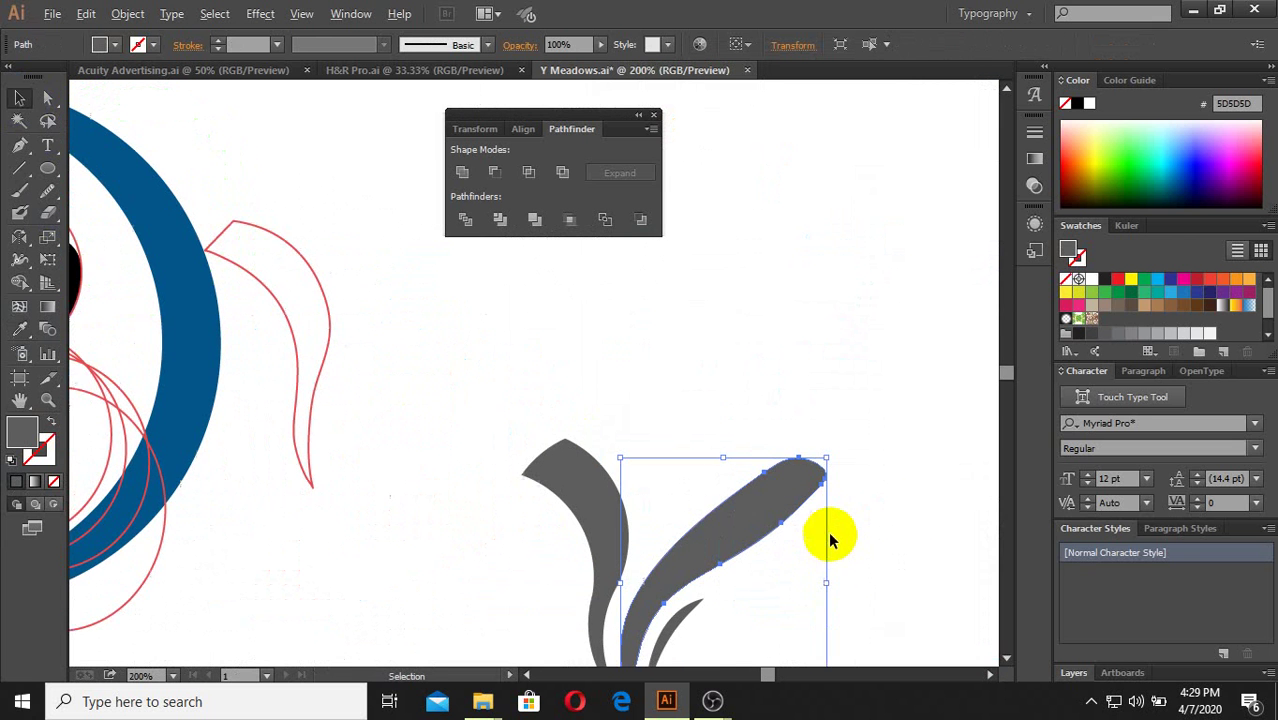
Step: Drag the anchor at the right stroke's tip to round its end
left_click(55, 97)
scroll(745, 437, "up", 1)
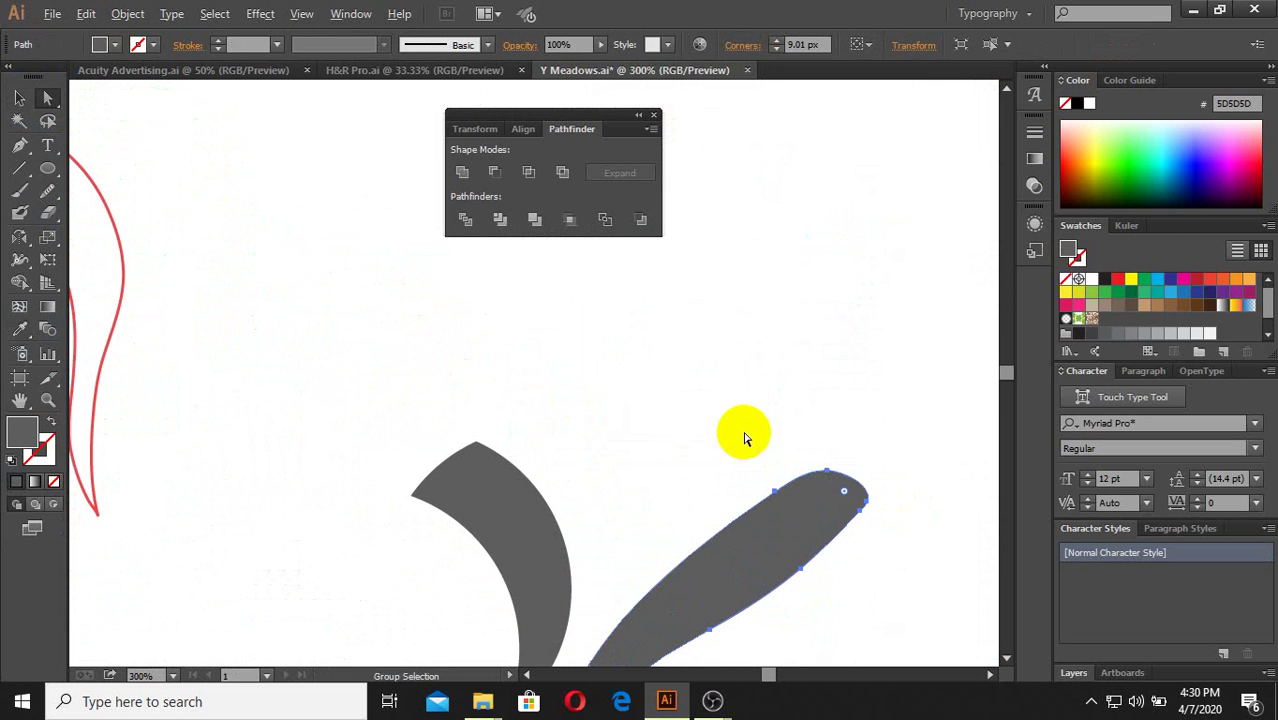
left_click_drag(765, 500, 779, 499)
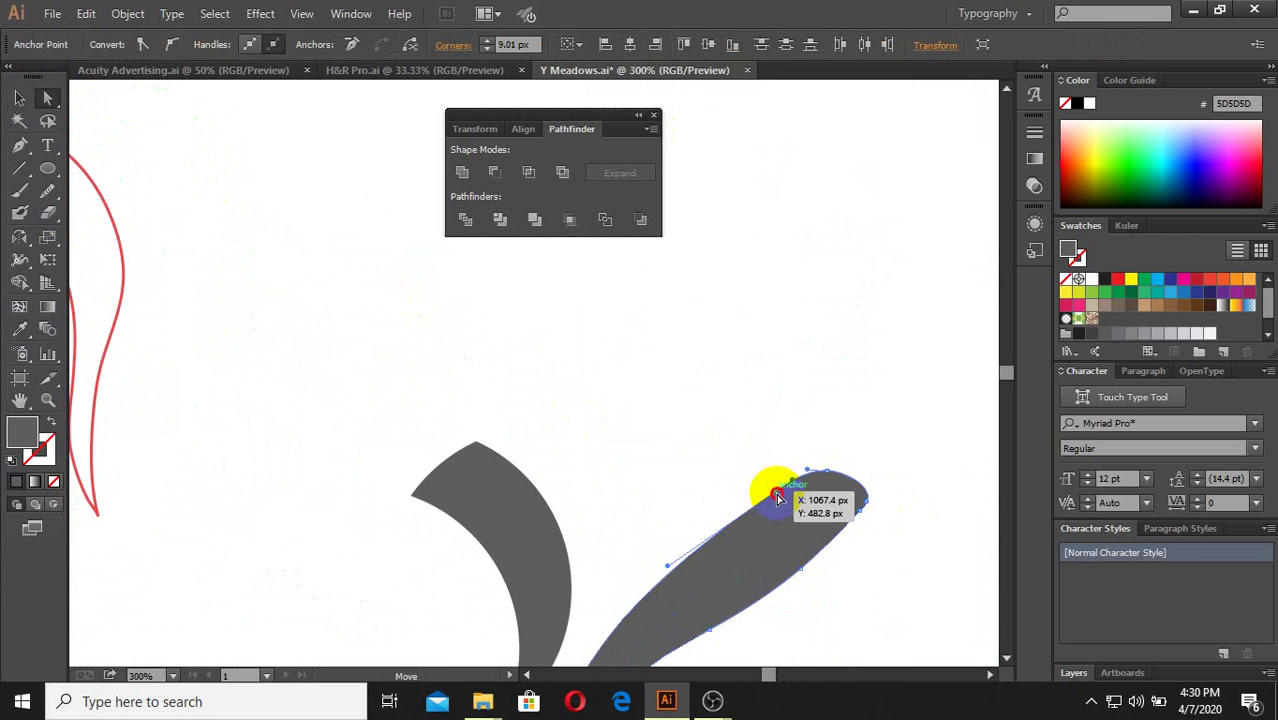
scroll(779, 499, "down", 2)
left_click(755, 540)
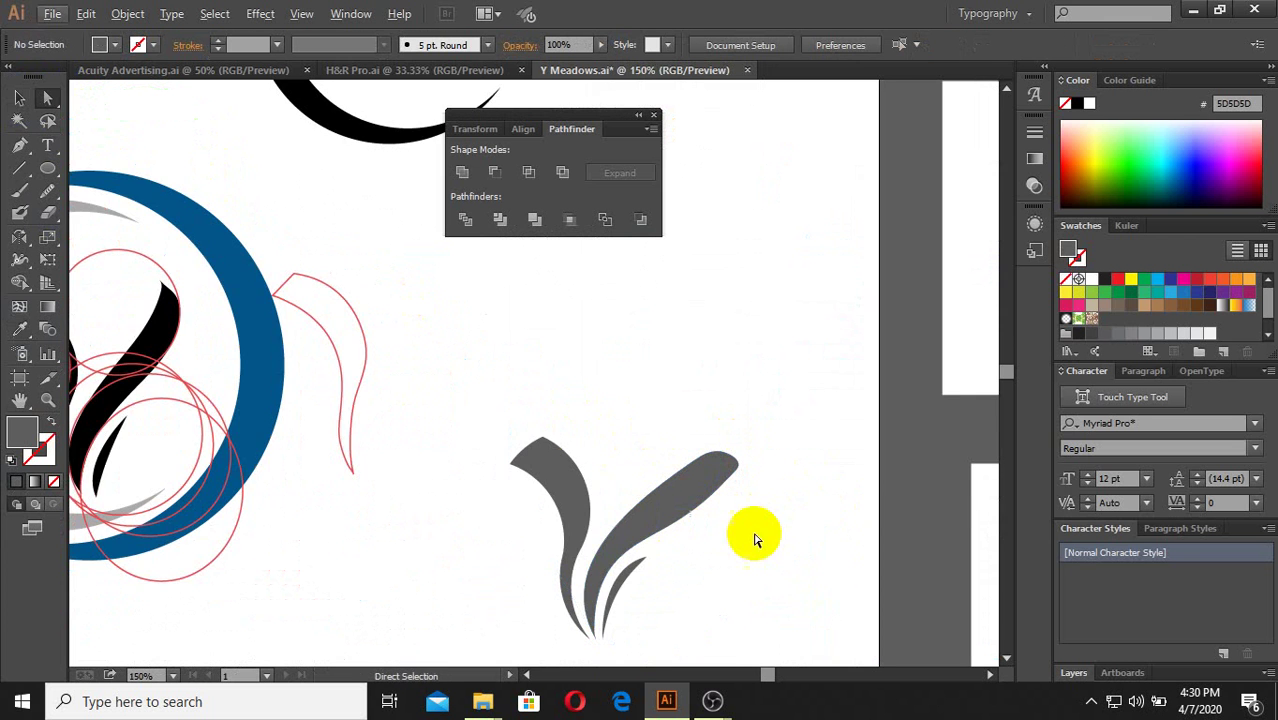
scroll(755, 540, "up", 2)
left_click(33, 205)
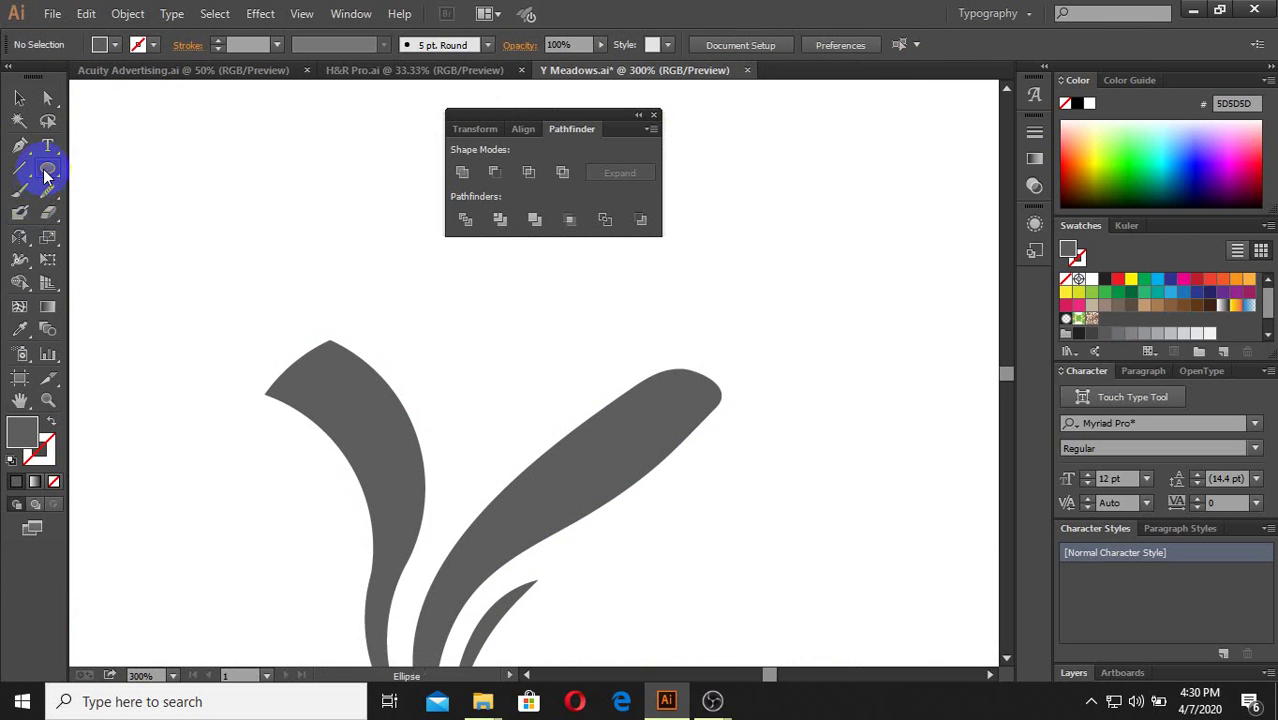
Step: Draw an unfilled grey-outlined circle over the right stroke's tip and Alt-drag a copy
scroll(612, 432, "down", 1)
left_click_drag(607, 414, 650, 492)
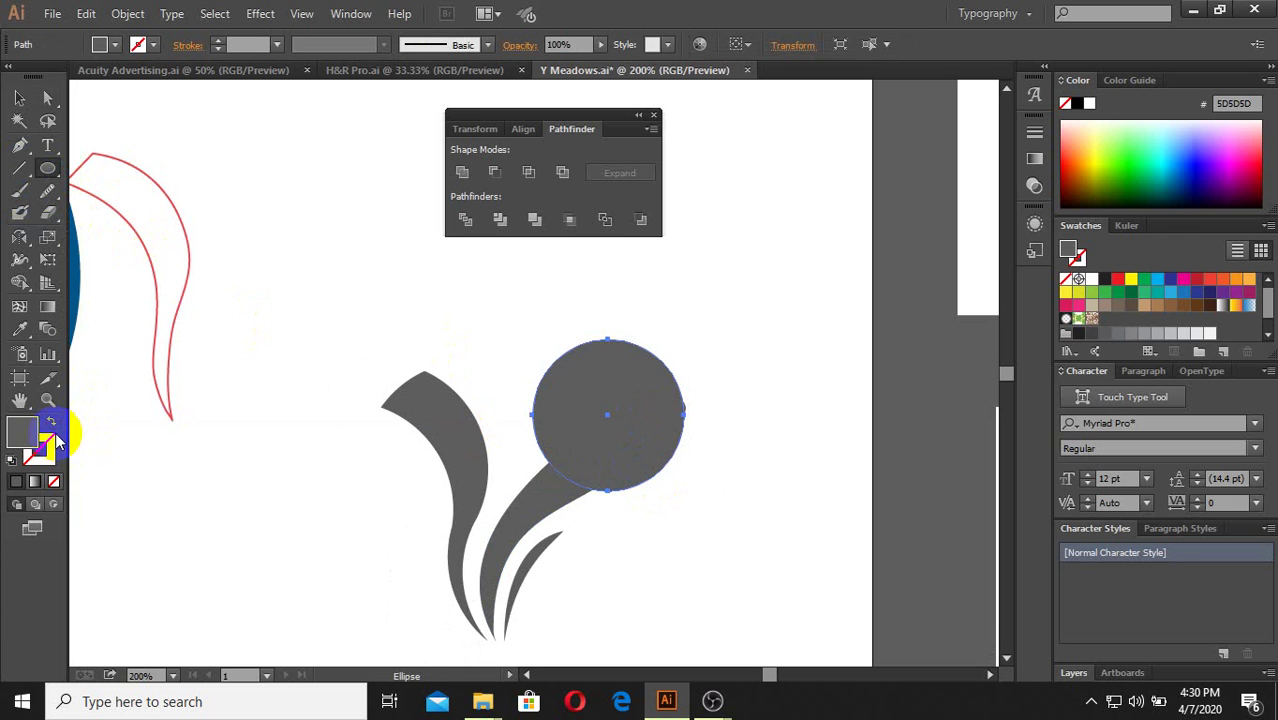
left_click(53, 428)
left_click(15, 100)
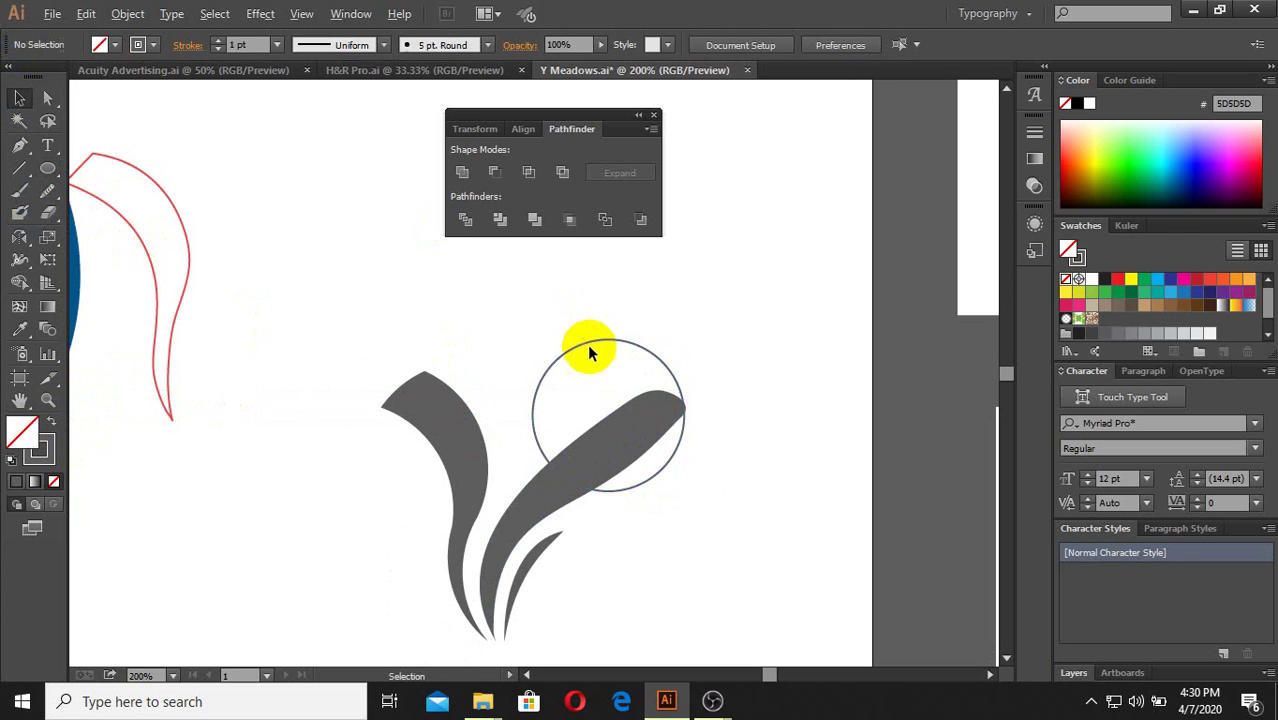
scroll(587, 343, "up", 1)
scroll(750, 450, "up", 1)
left_click_drag(697, 510, 634, 503)
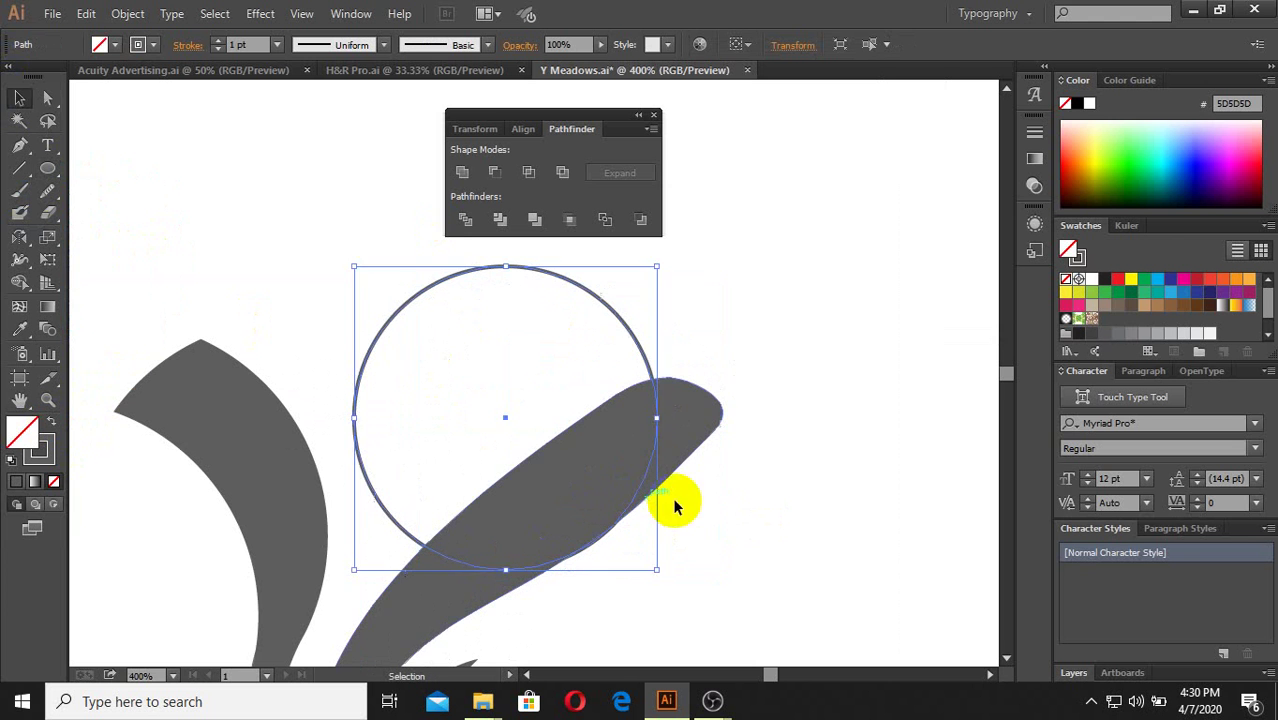
mouse_move(636, 350)
left_mouse_down()
mouse_move(571, 262)
mouse_move(501, 339)
mouse_move(622, 328)
left_mouse_up()
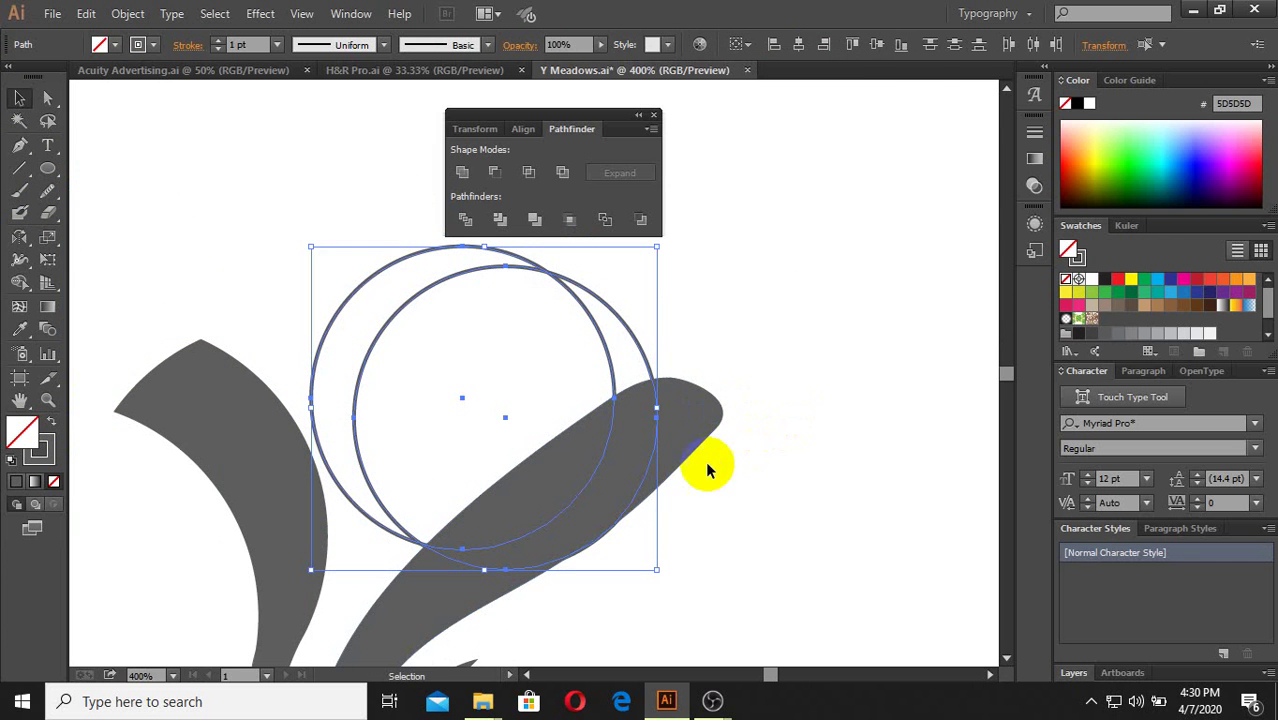
Step: Overlap the two circles and shrink both slightly over the stroke tip
left_click(569, 492)
mouse_move(610, 359)
left_mouse_down()
mouse_move(582, 300)
mouse_move(588, 333)
mouse_move(652, 352)
left_mouse_up()
left_click(693, 348)
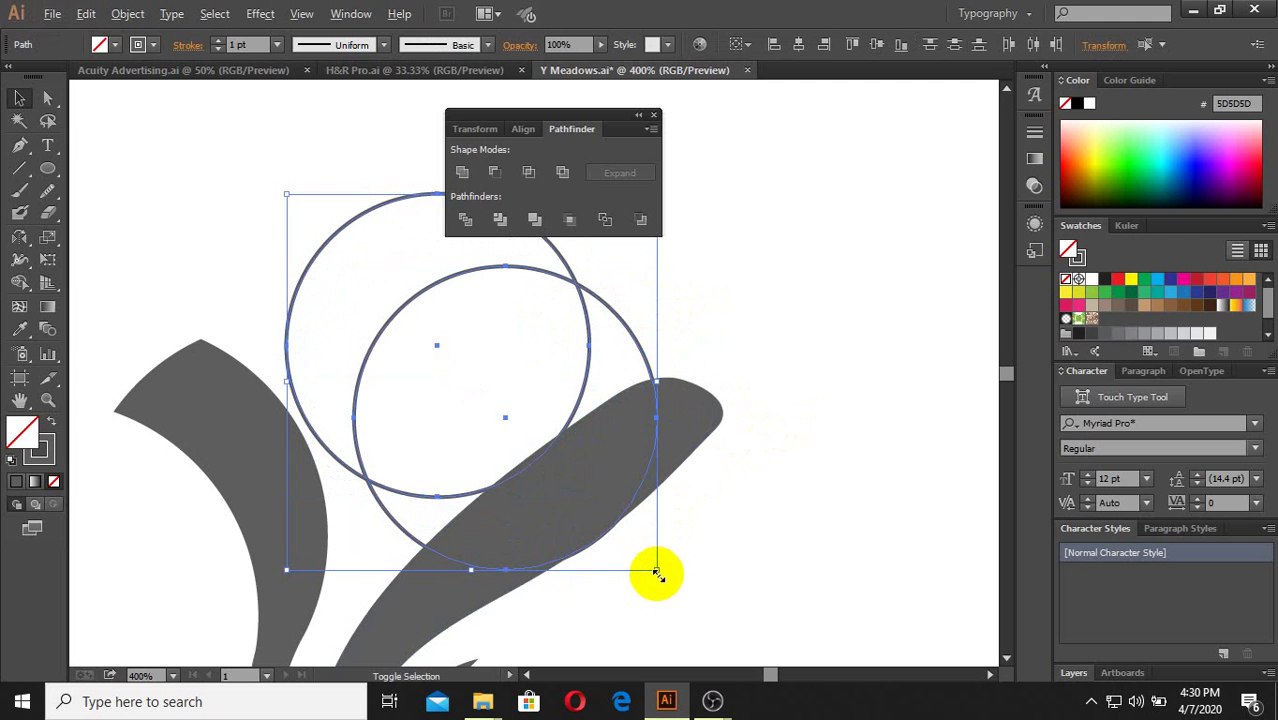
left_click_drag(656, 572, 630, 543)
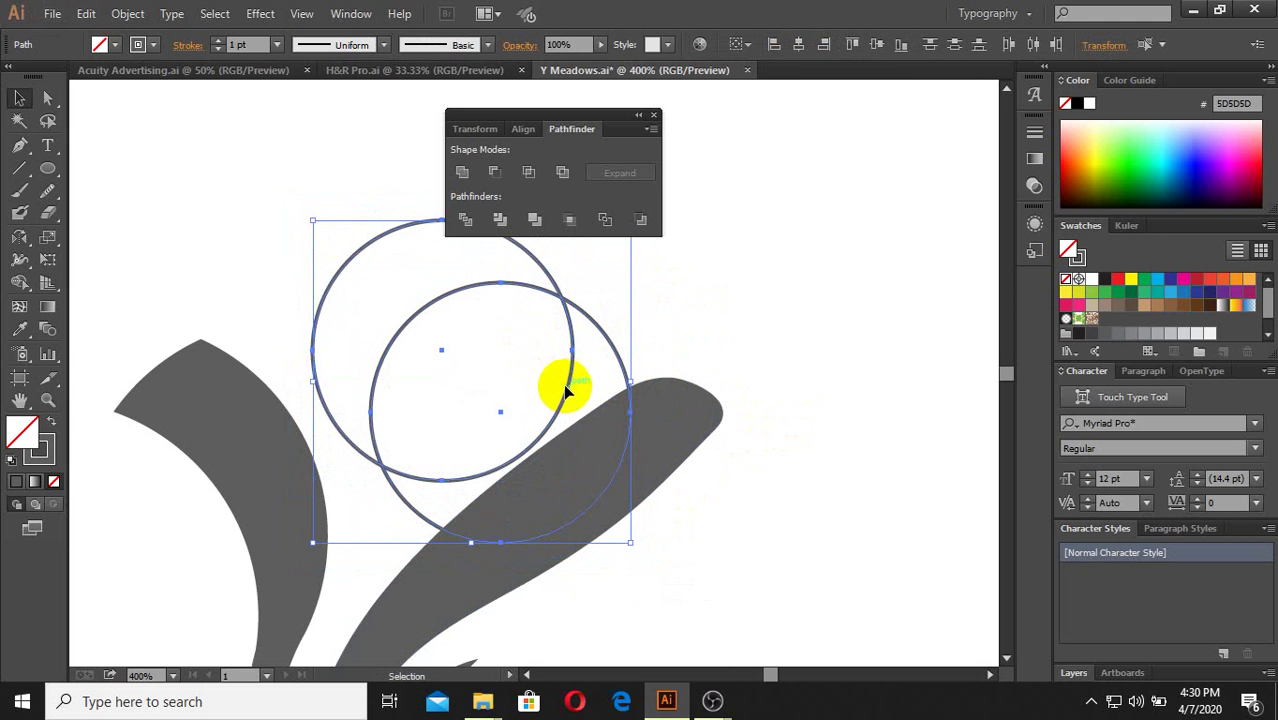
left_click_drag(567, 395, 562, 426)
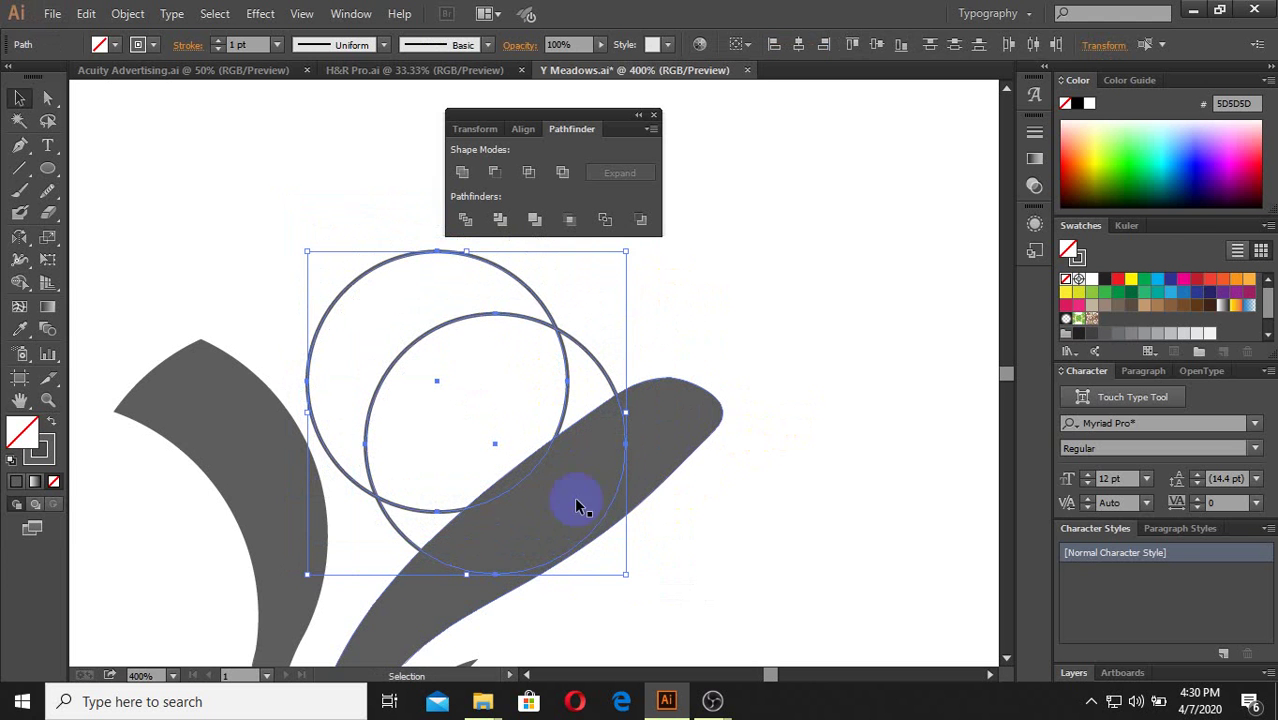
left_click(730, 600)
Step: Resize the upper-left circle, stretching it downward and shrinking it from its corner
left_click_drag(653, 608, 374, 399)
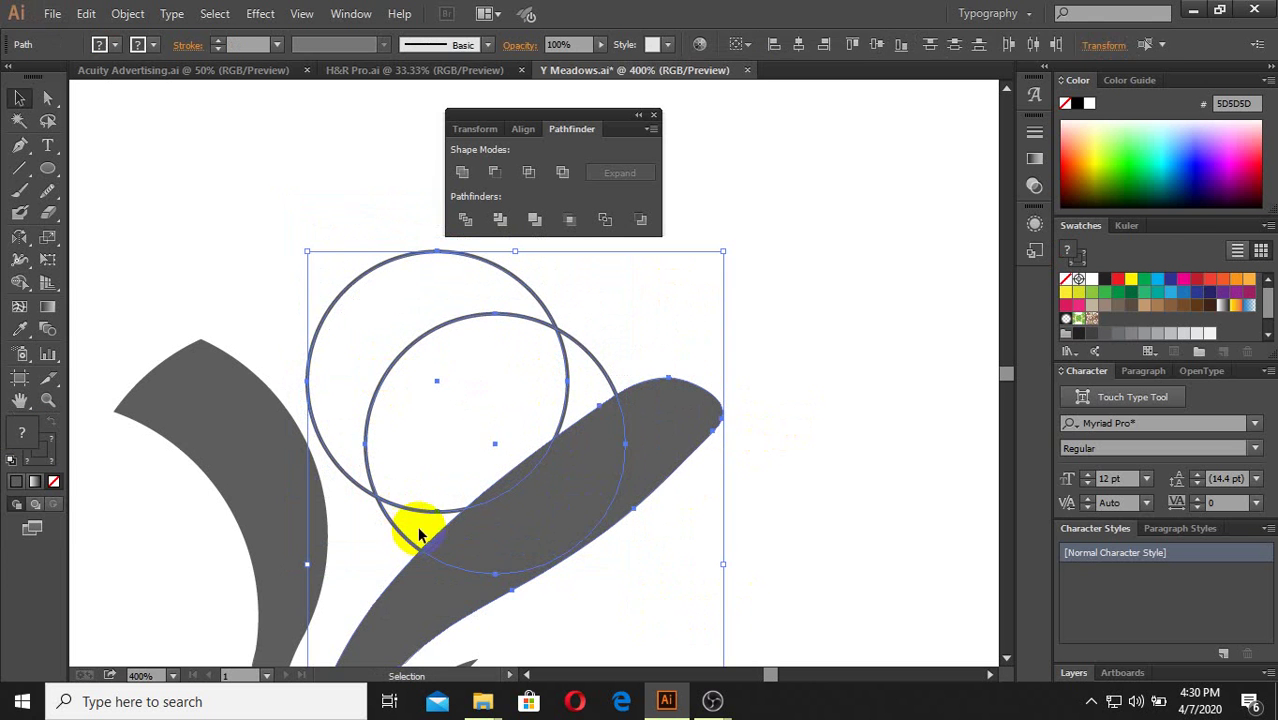
left_click(520, 440)
scroll(536, 455, "up", 1, "alt")
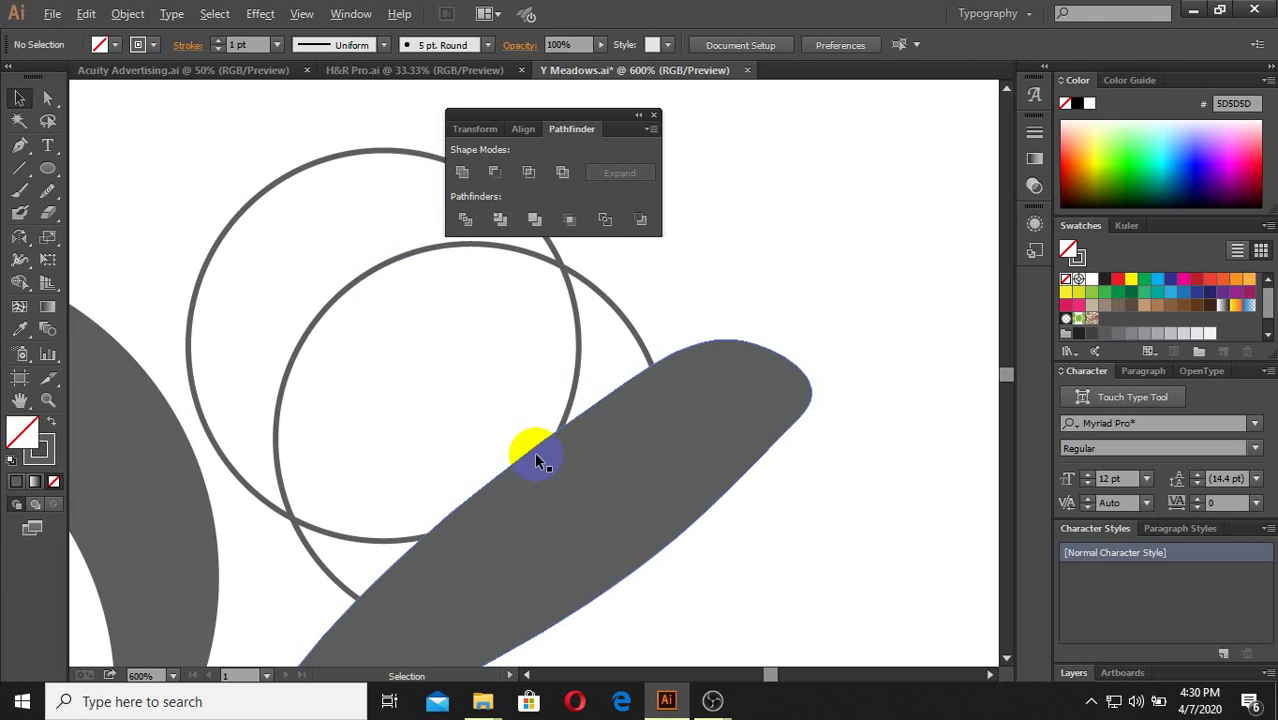
left_click(587, 343)
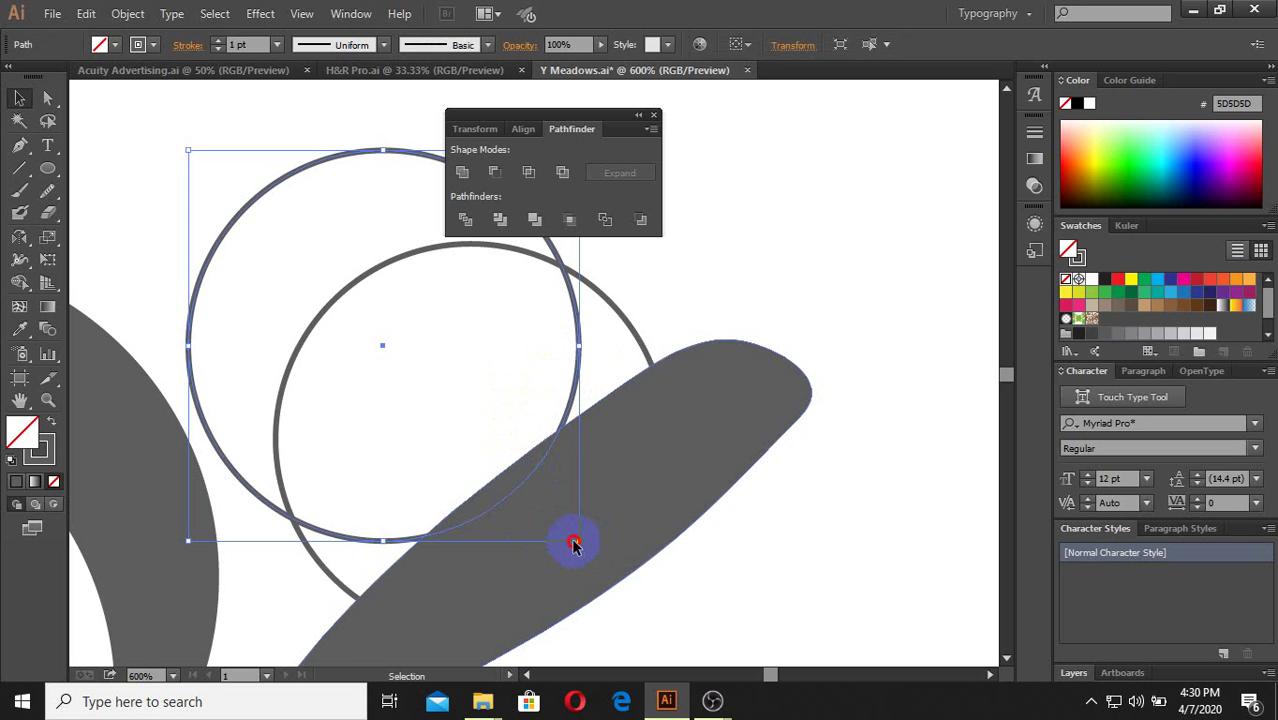
left_click(383, 510)
left_click(358, 540)
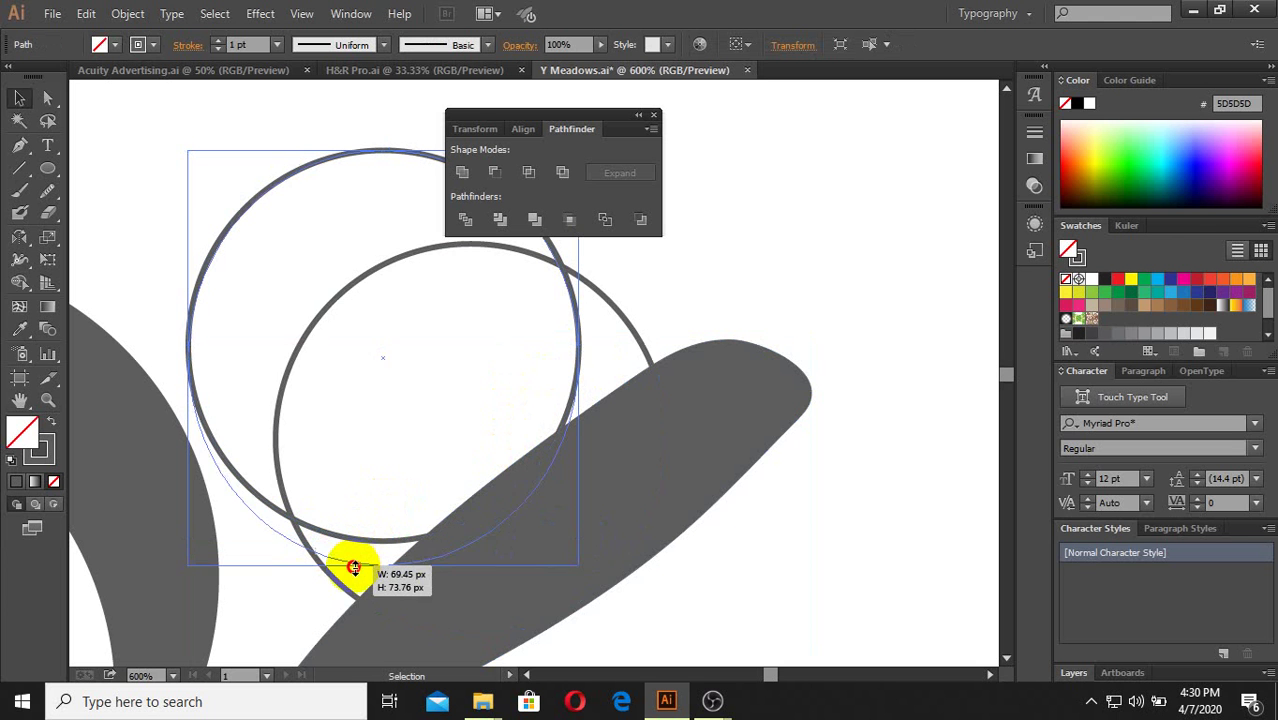
left_click_drag(384, 541, 383, 601)
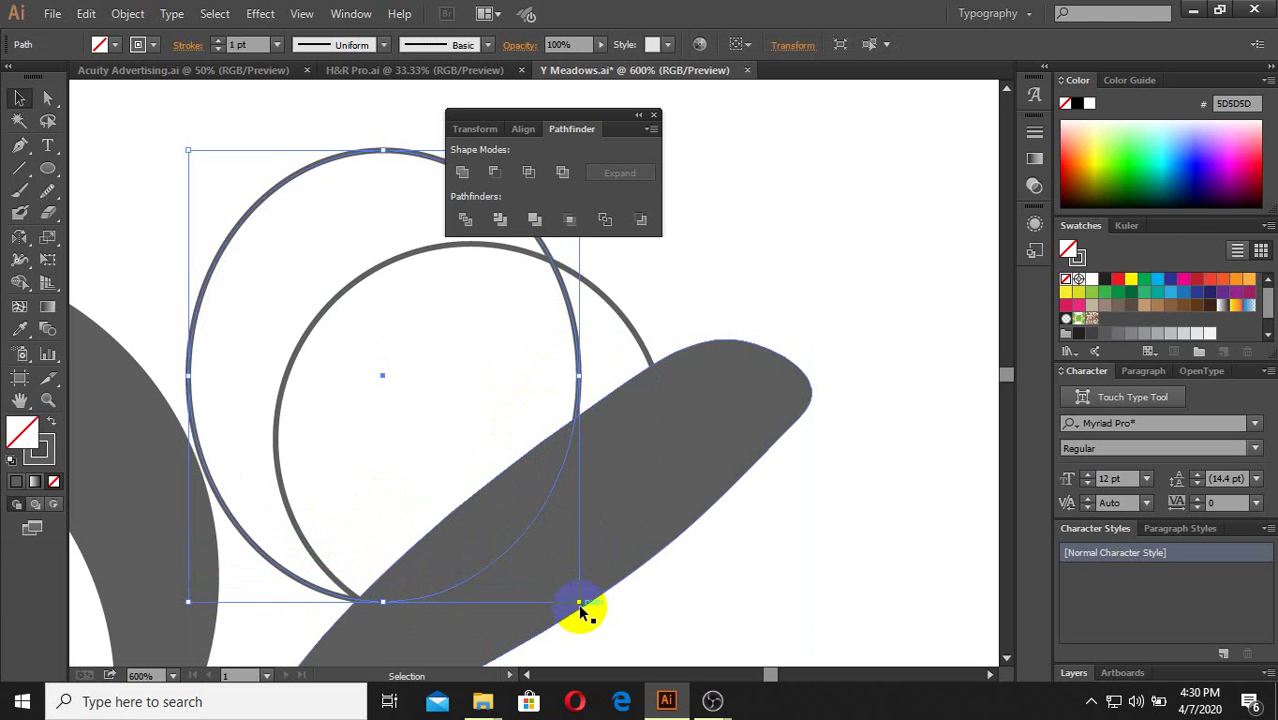
left_click_drag(580, 601, 536, 574)
Step: Divide the circles and grey stroke with Pathfinder, ungroup, and delete the leftover circle piece
scroll(536, 574, "down", 2)
left_click_drag(650, 443, 481, 568)
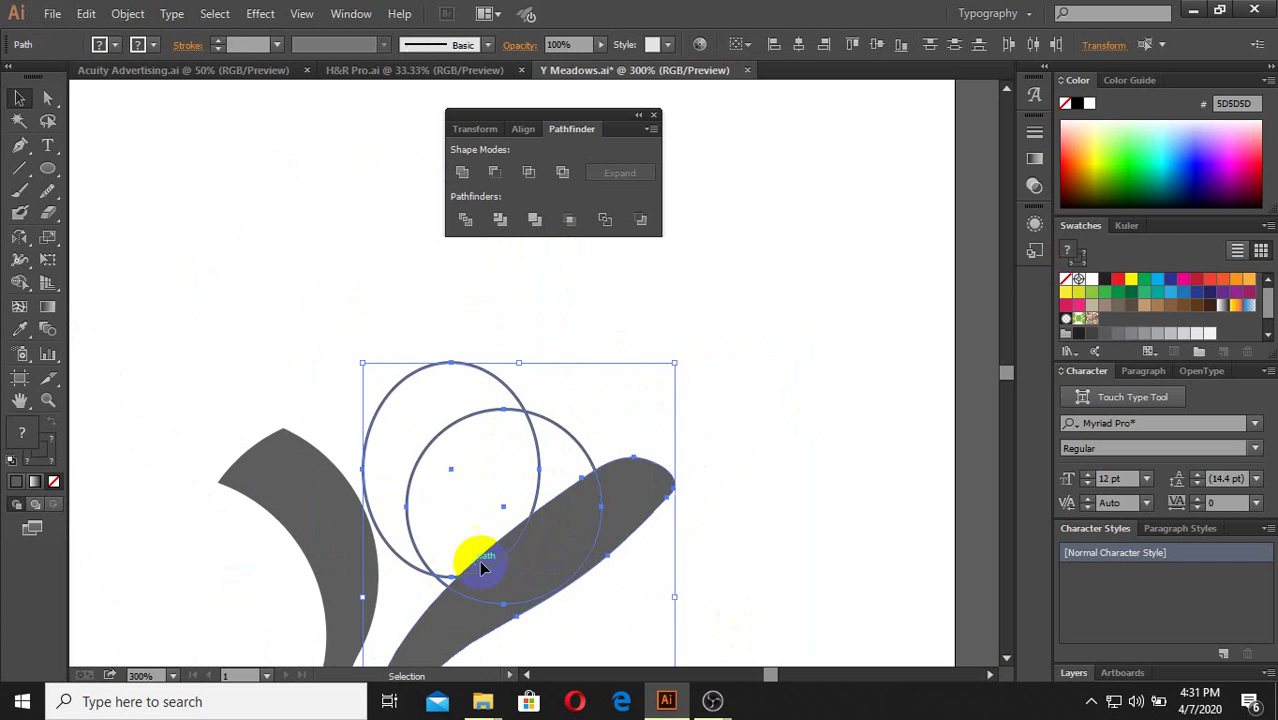
left_click(475, 229)
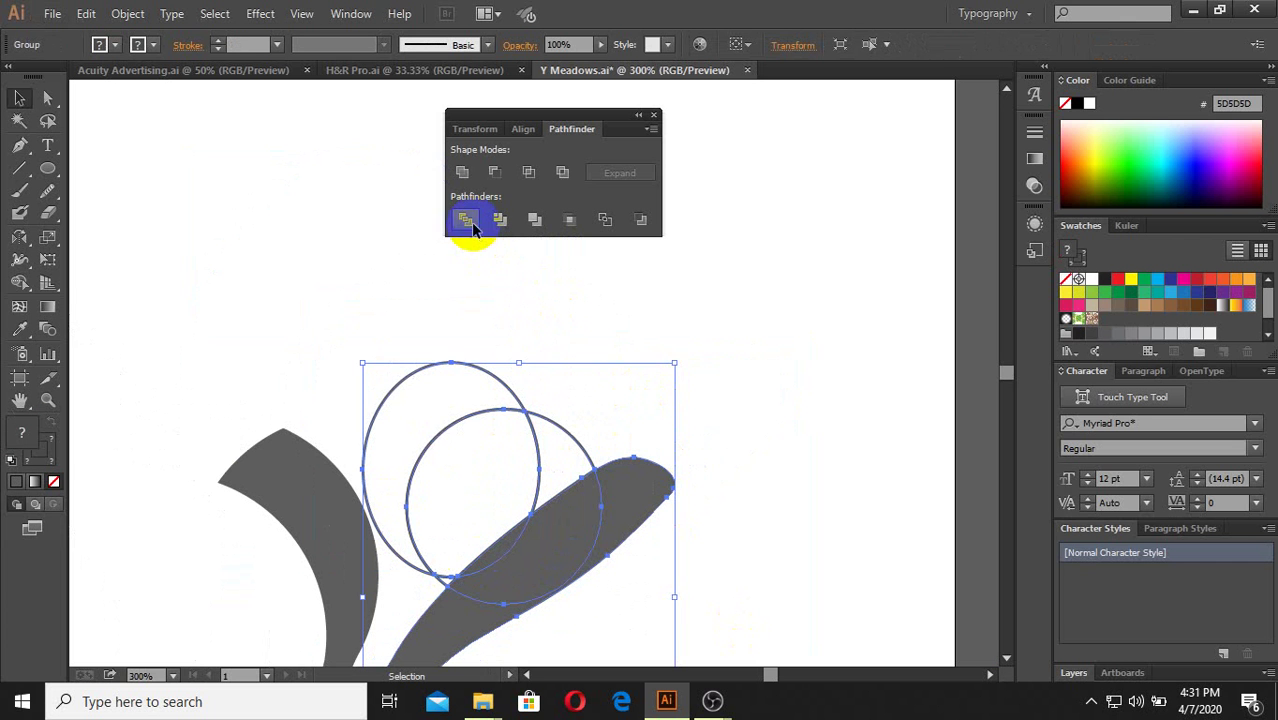
right_click(572, 418)
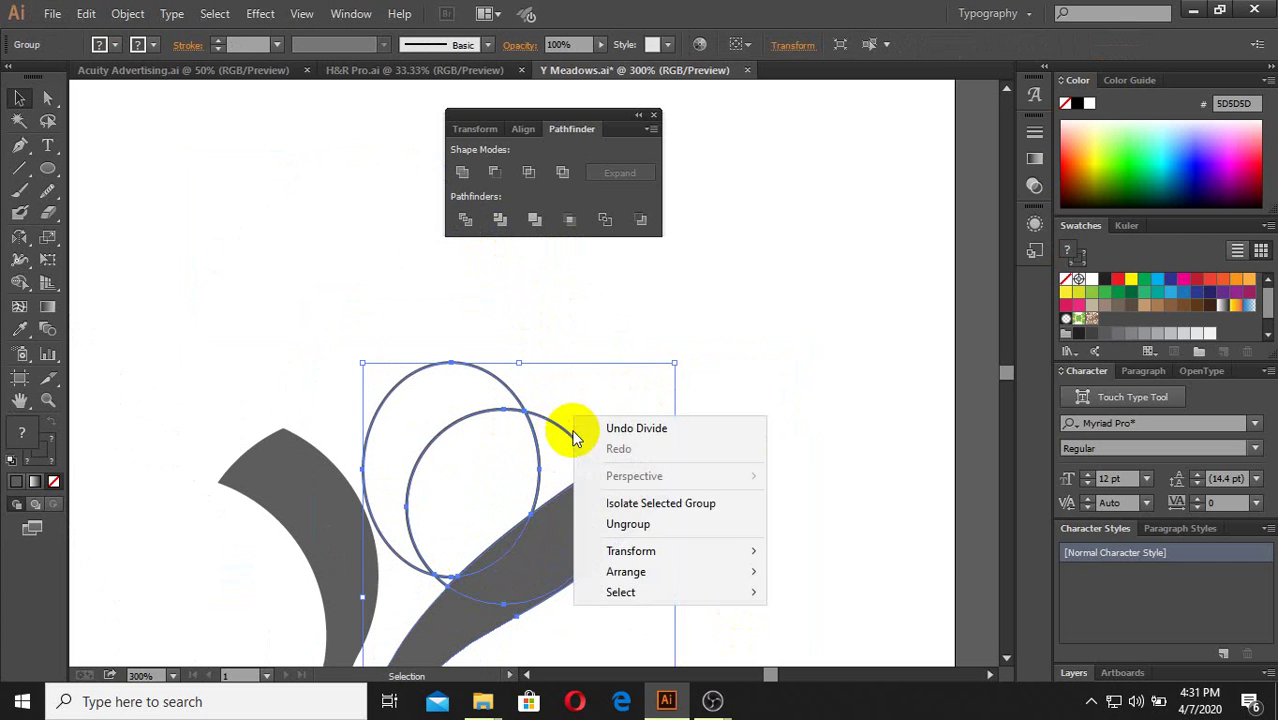
left_click(705, 526)
left_click(488, 468)
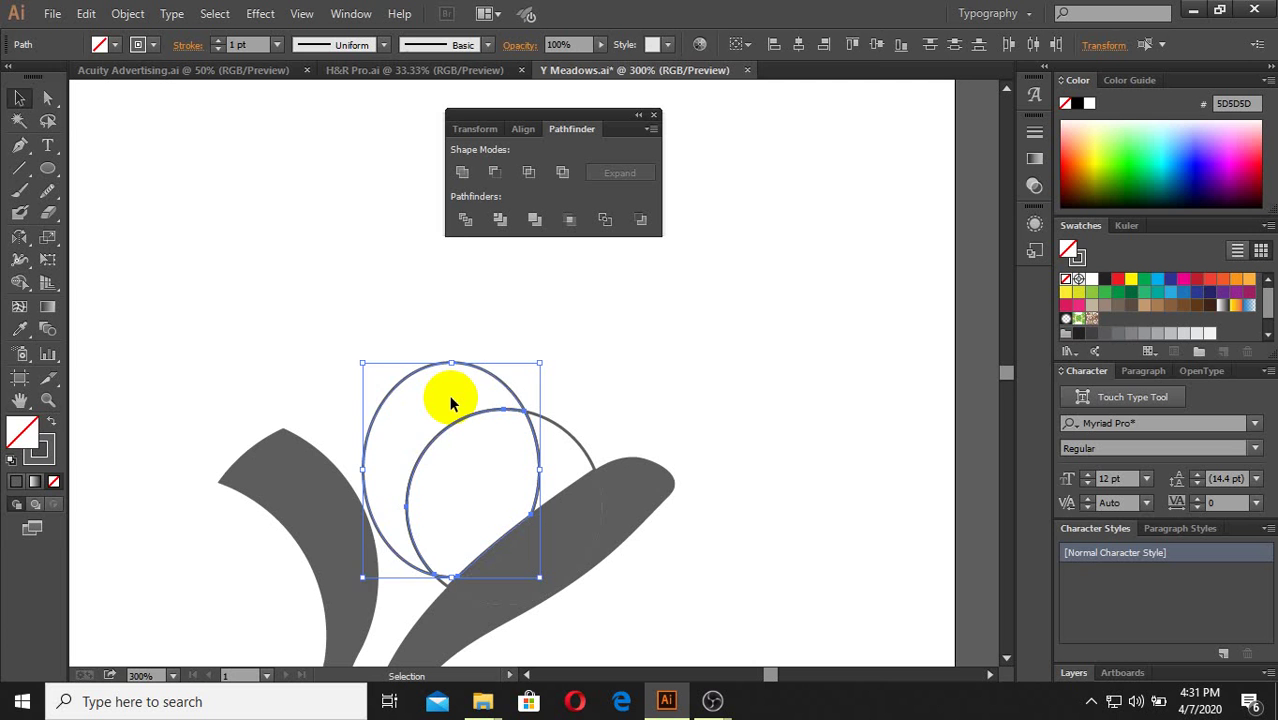
key("Delete")
Step: Eyedropper the Y's grey onto the crescent and leaf pieces, then delete the long leaf piece
left_click(570, 432)
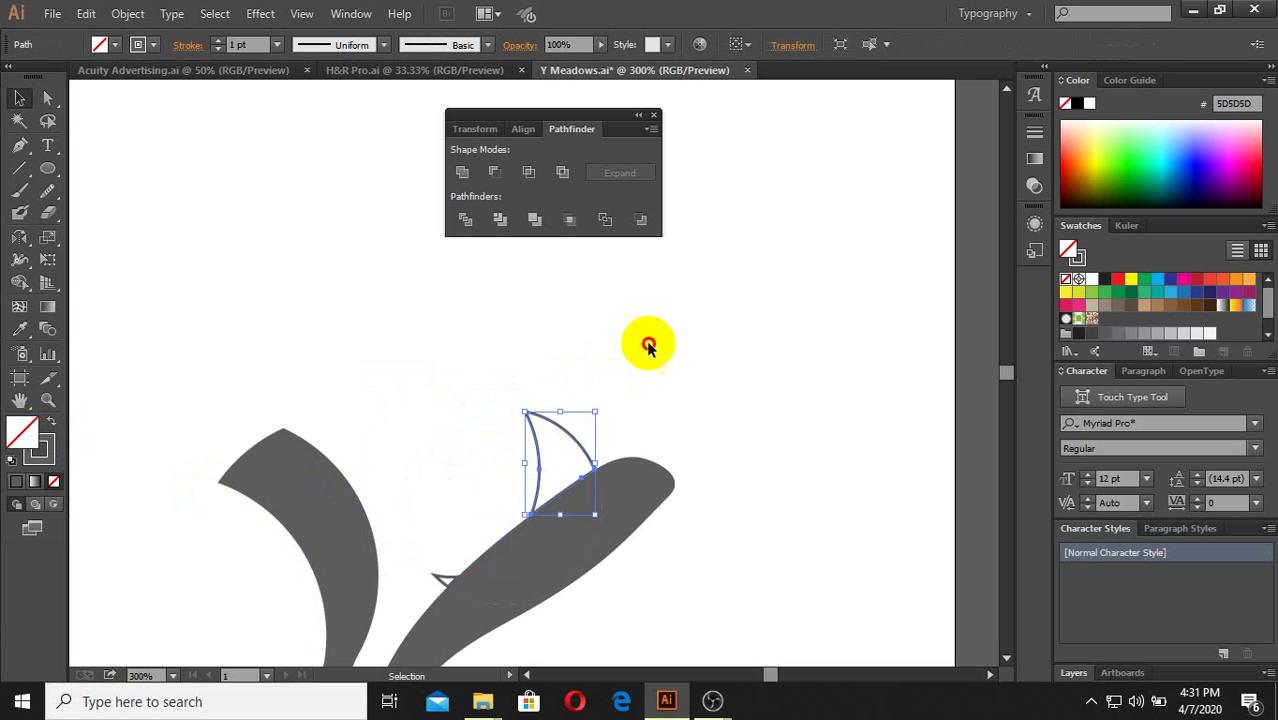
left_click_drag(648, 343, 382, 606)
left_click(20, 335)
left_click(522, 486)
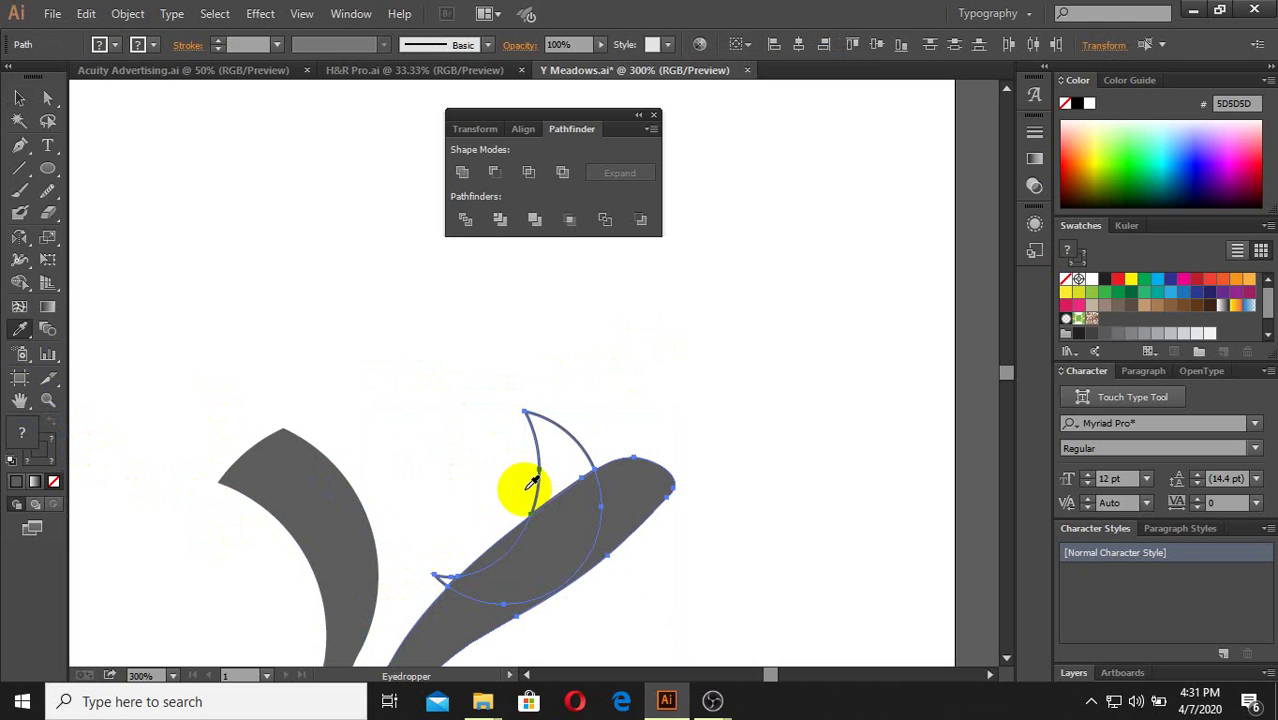
left_click(660, 482)
left_click(19, 98)
left_click(455, 528)
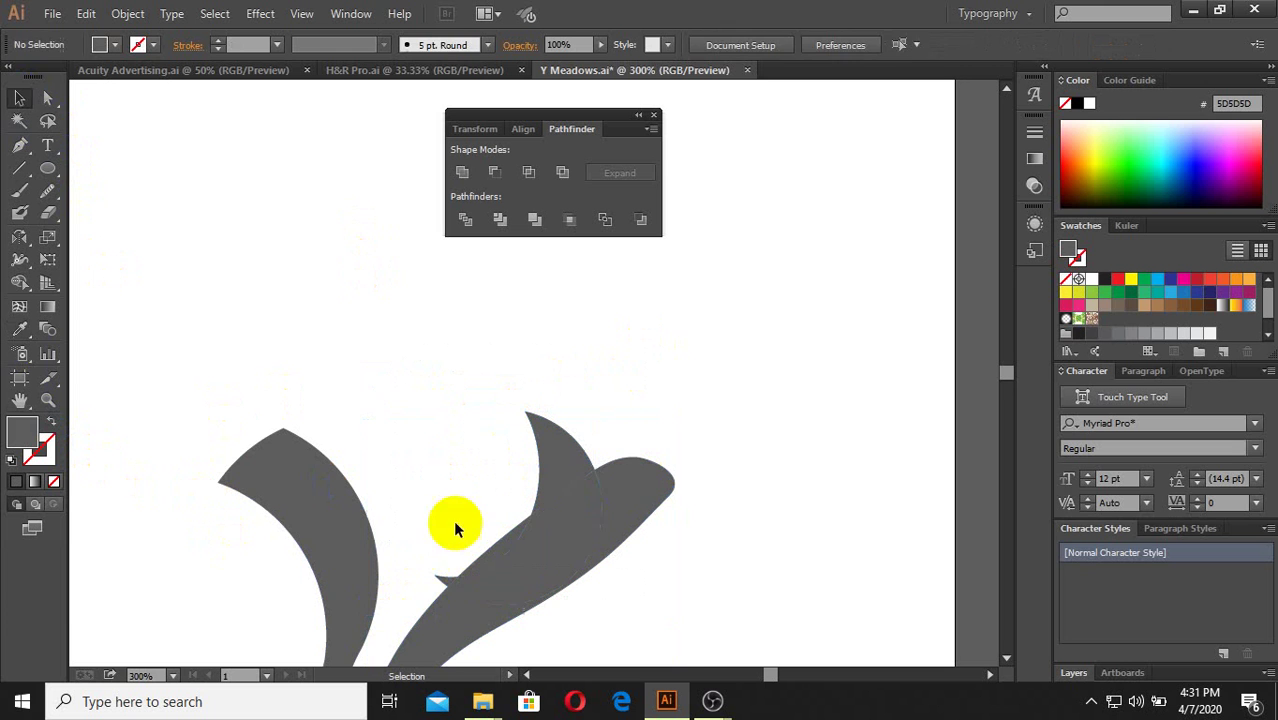
left_click(440, 583)
key("Delete")
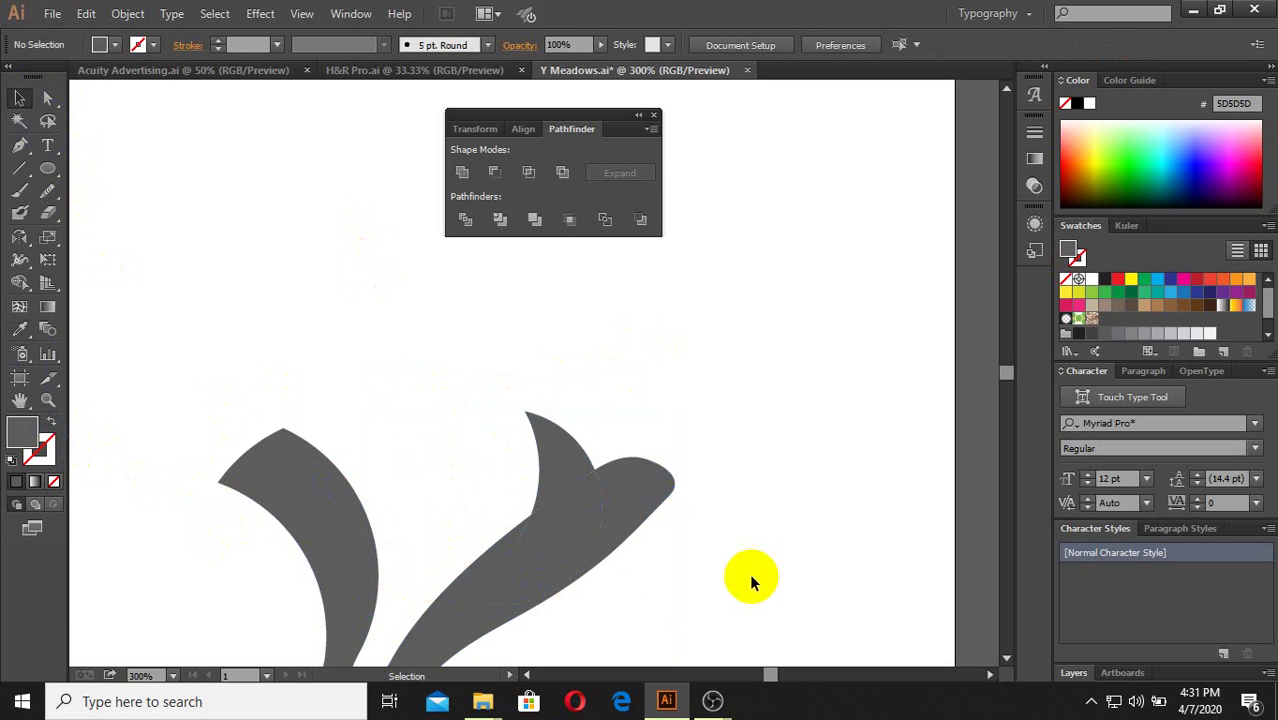
Step: Move the large diagonal shape's lower anchor up and right with Direct Selection
left_click(668, 579)
scroll(682, 615, "up", 2)
left_click(530, 505)
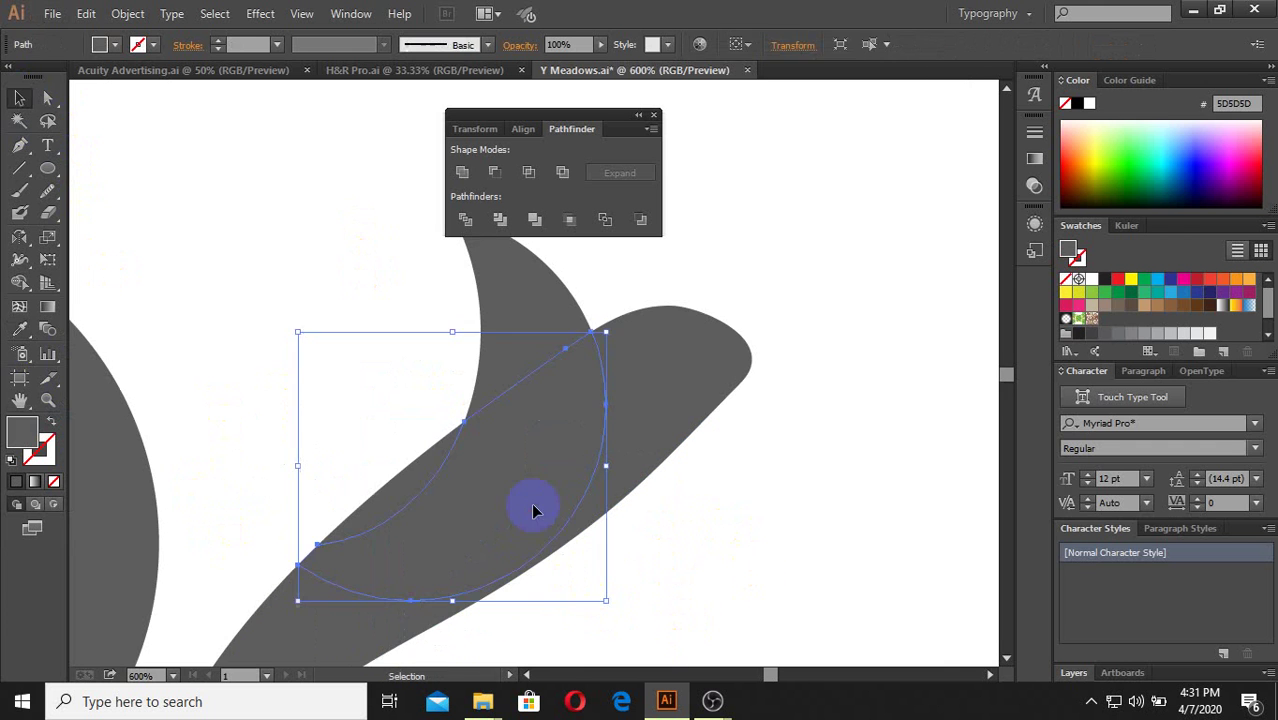
scroll(520, 590, "up", 1)
left_click(588, 507)
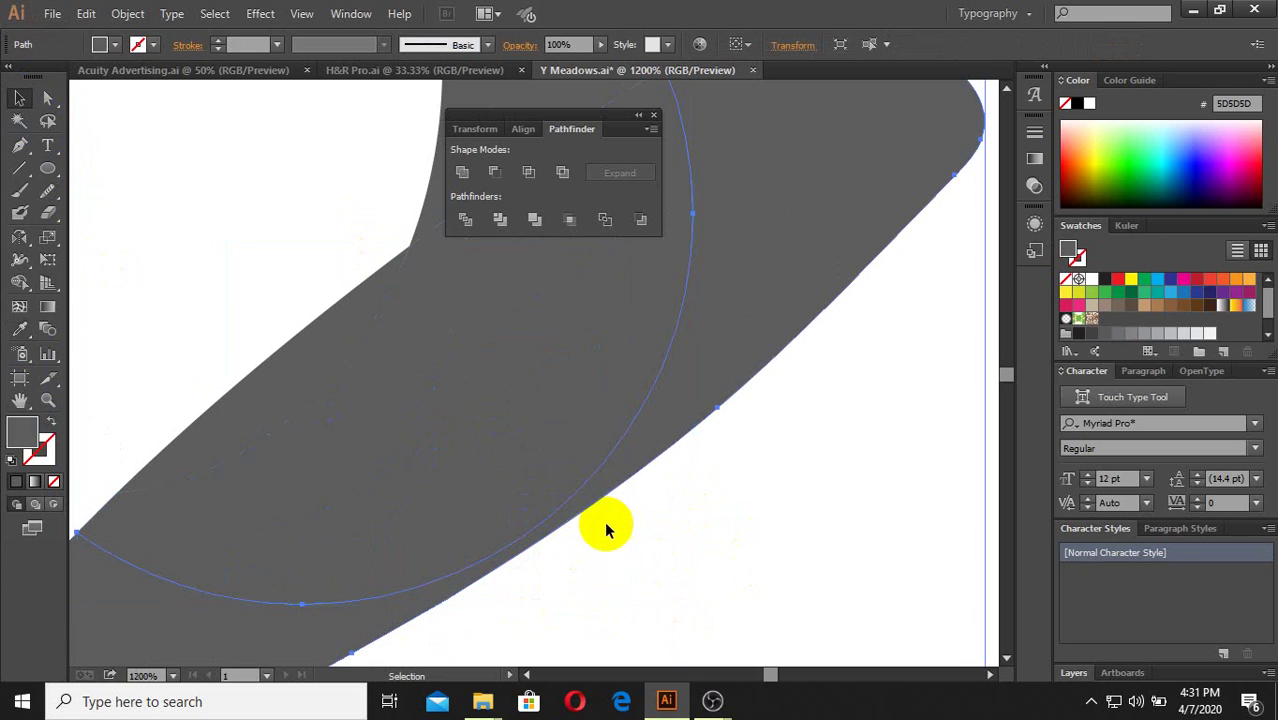
scroll(640, 490, "down", 3)
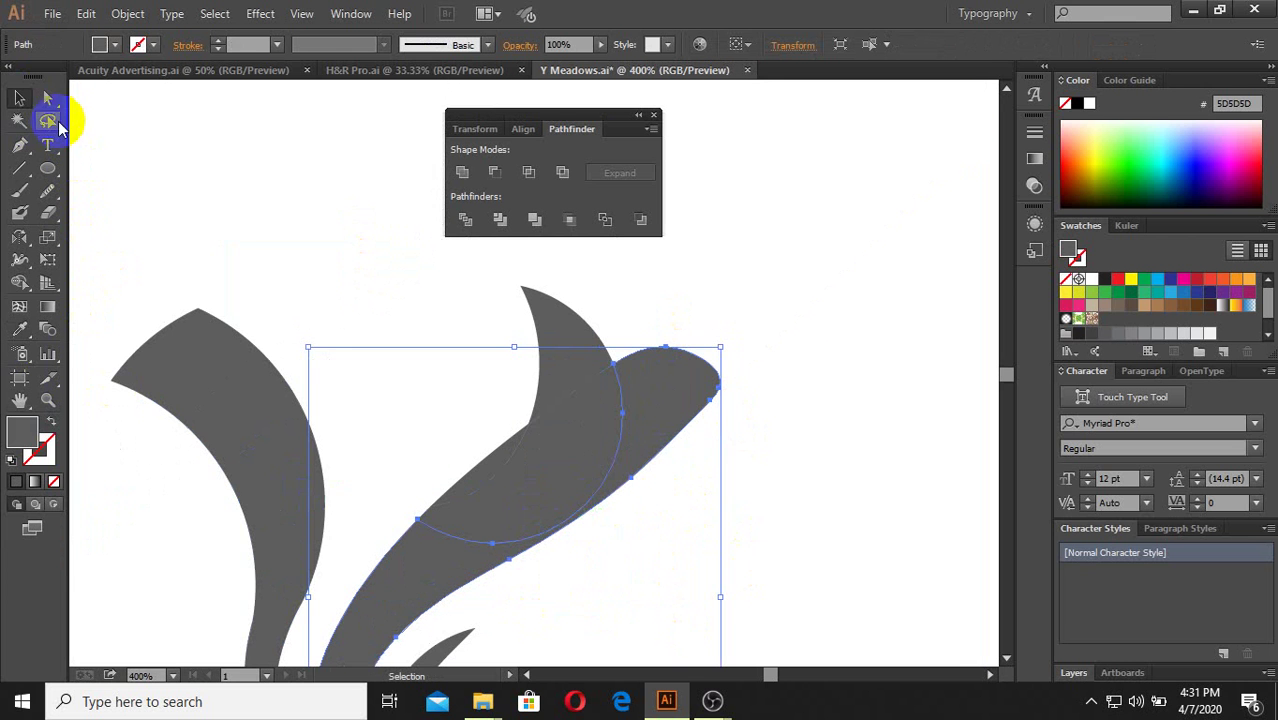
left_click(47, 97)
left_click(475, 543)
scroll(475, 543, "up", 2)
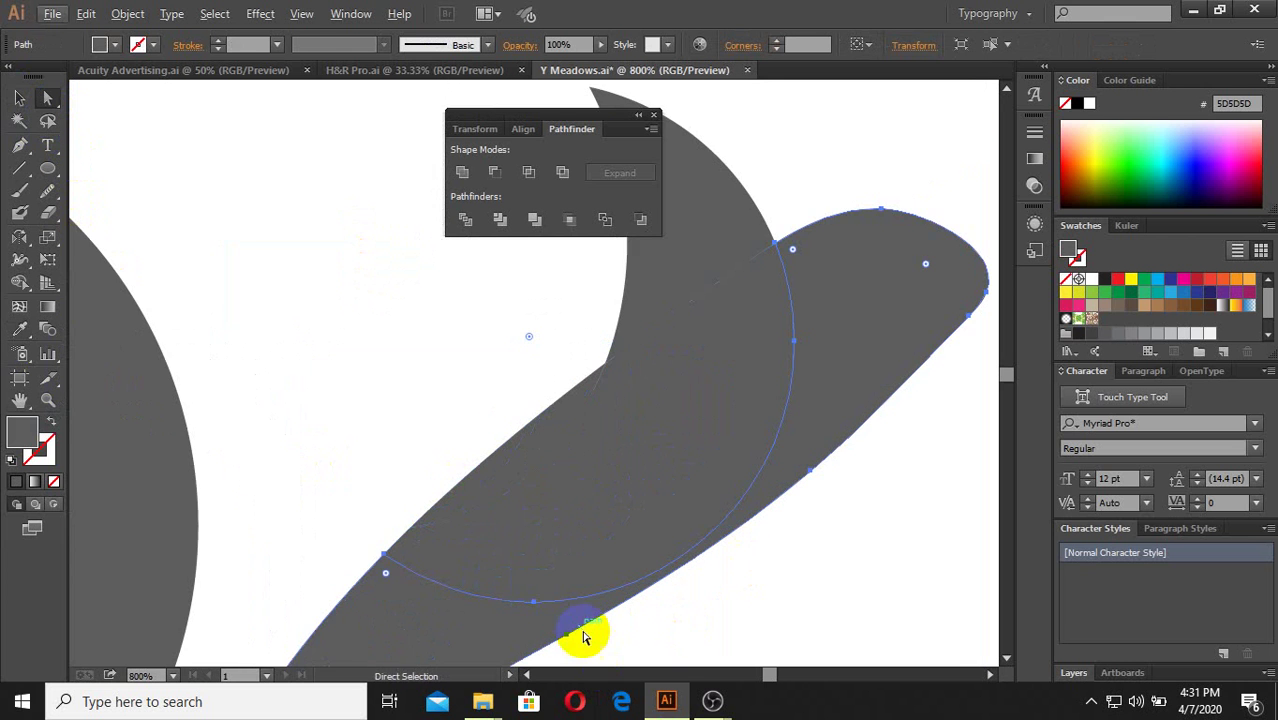
left_click_drag(573, 644, 652, 579)
Step: Delete the rounded head's right anchor to remove the bump from the stroke top
scroll(652, 579, "down", 2)
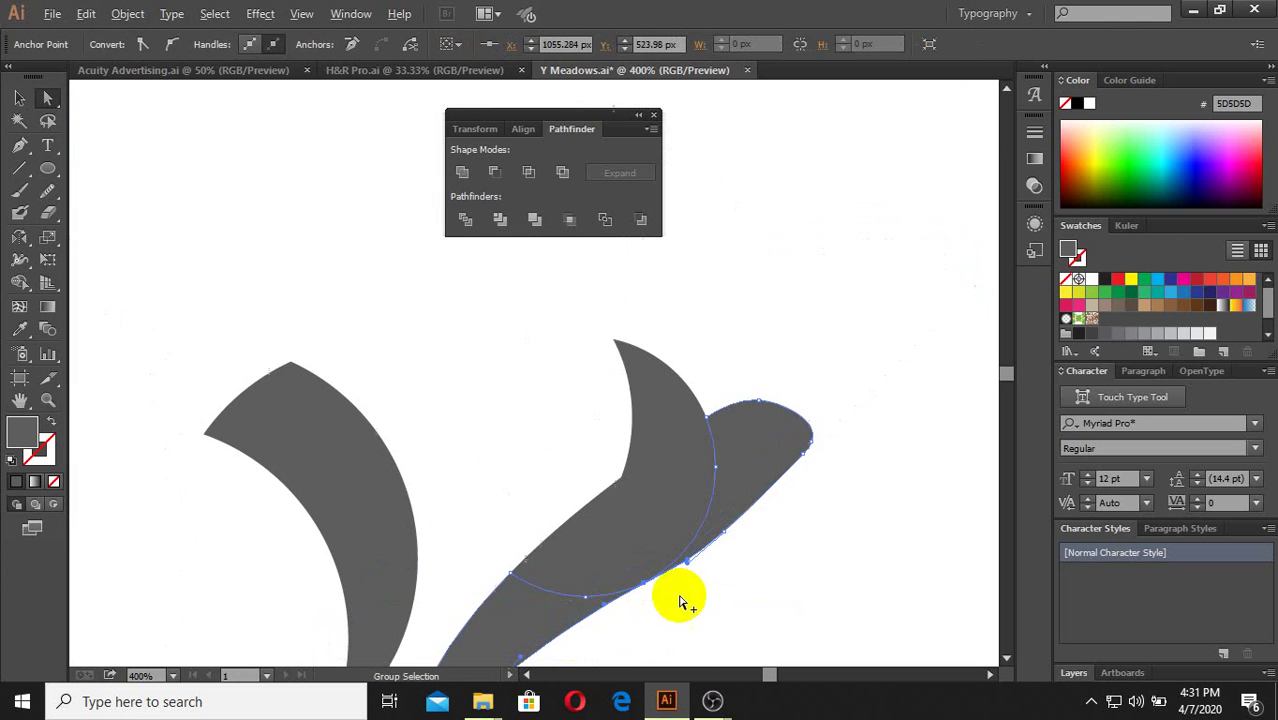
left_click(690, 556)
left_click(656, 537)
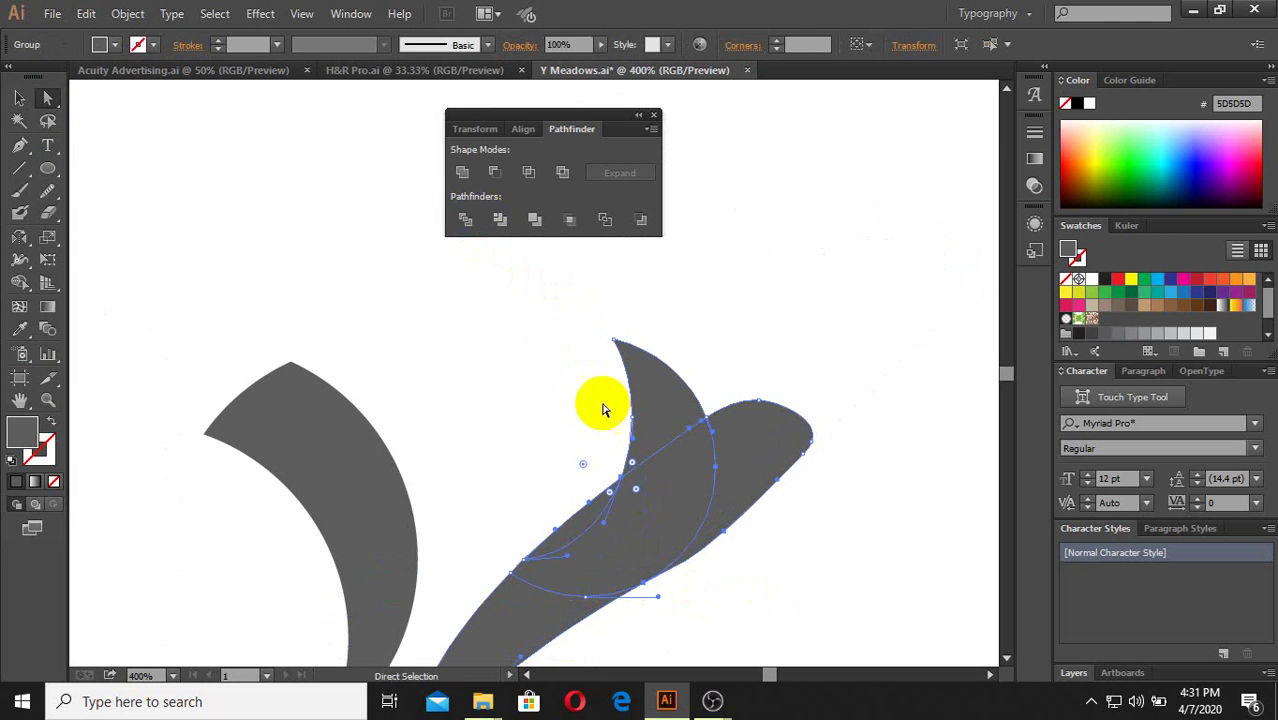
right_click(668, 455)
left_click(828, 511)
left_click_drag(828, 511, 756, 363)
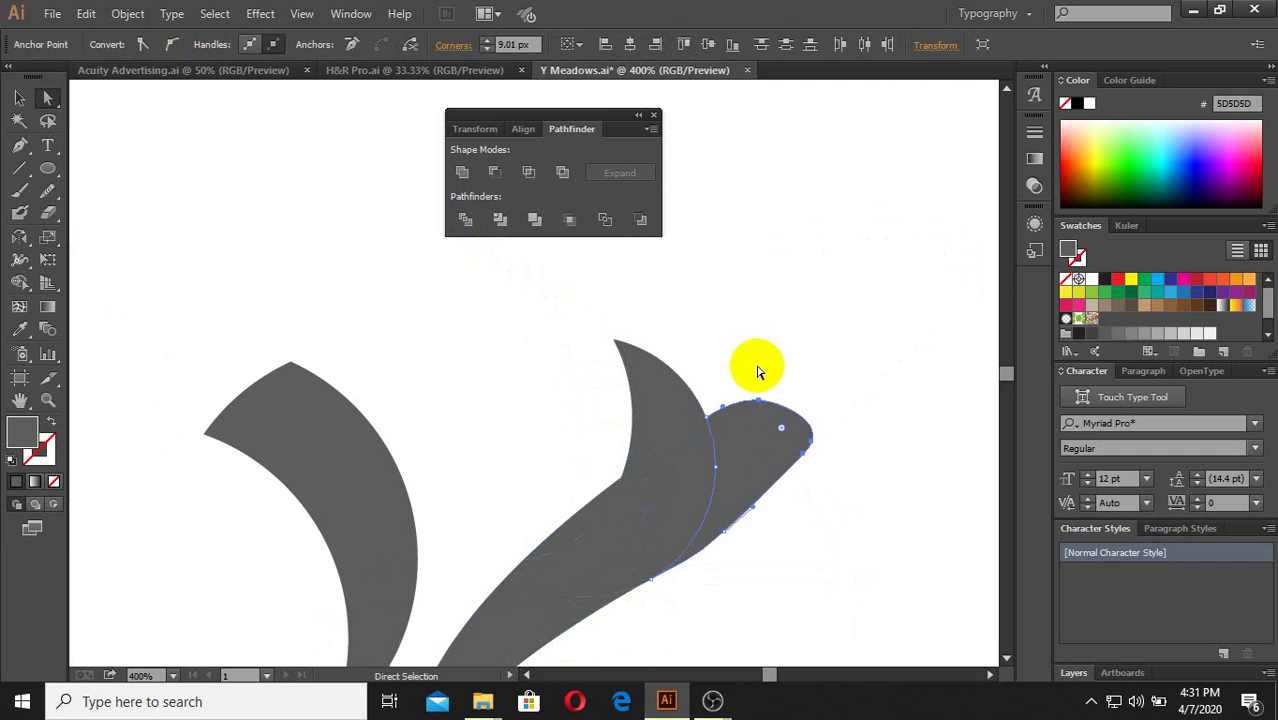
key("Delete")
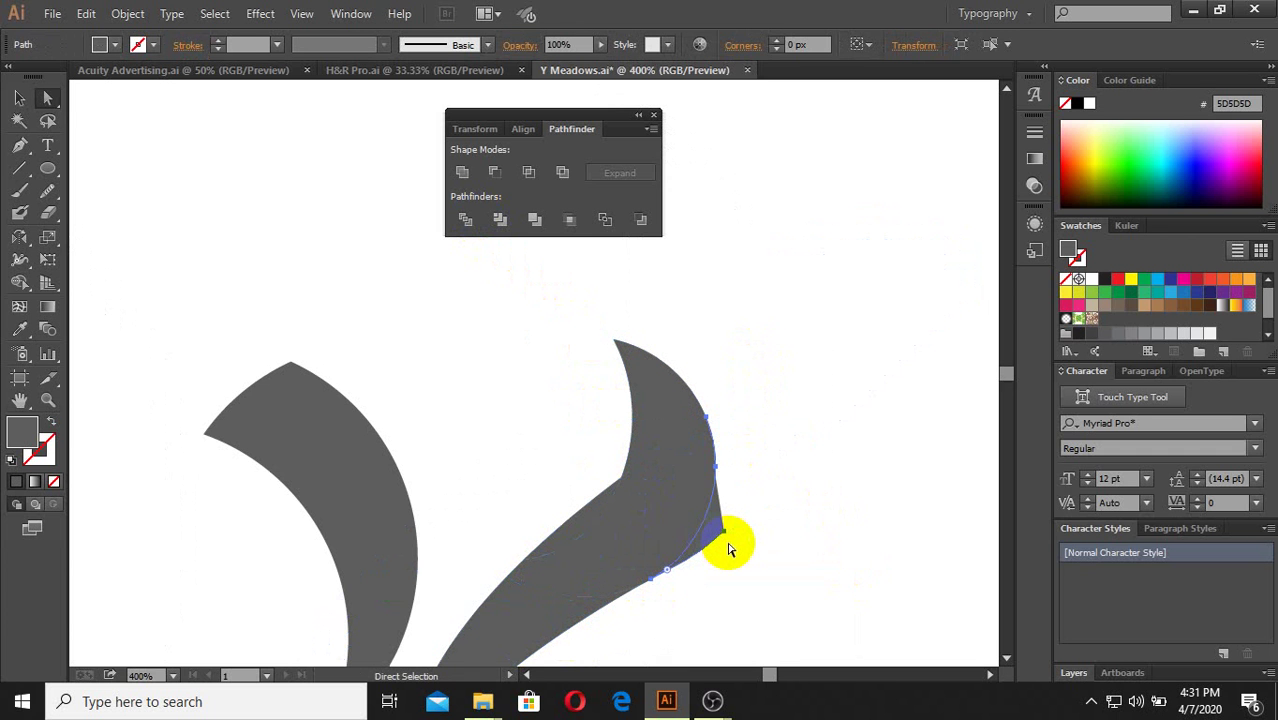
left_click(728, 549)
Step: Check the upper path's anchor points on the slimmed tip, then clear the selection
scroll(770, 533, "down", 2)
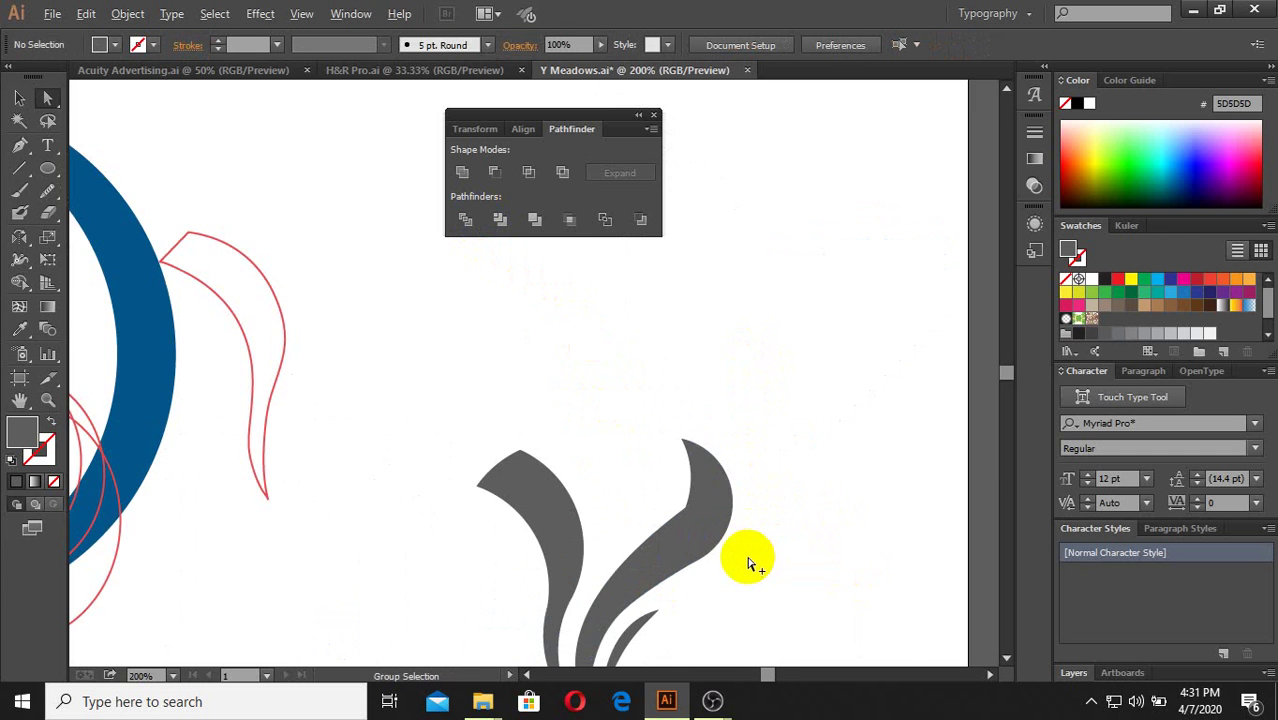
scroll(750, 563, "down", 1)
scroll(760, 568, "up", 1)
scroll(680, 508, "up", 1)
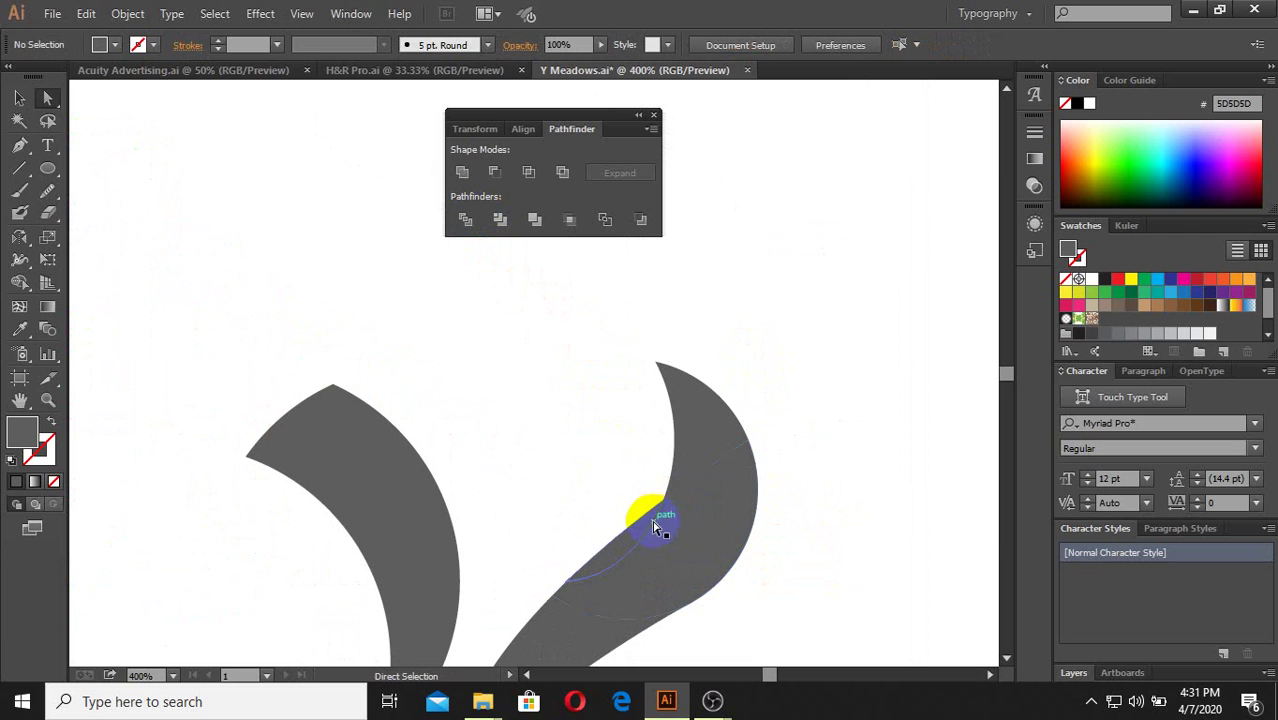
key("alt")
left_click_drag(682, 402, 684, 403)
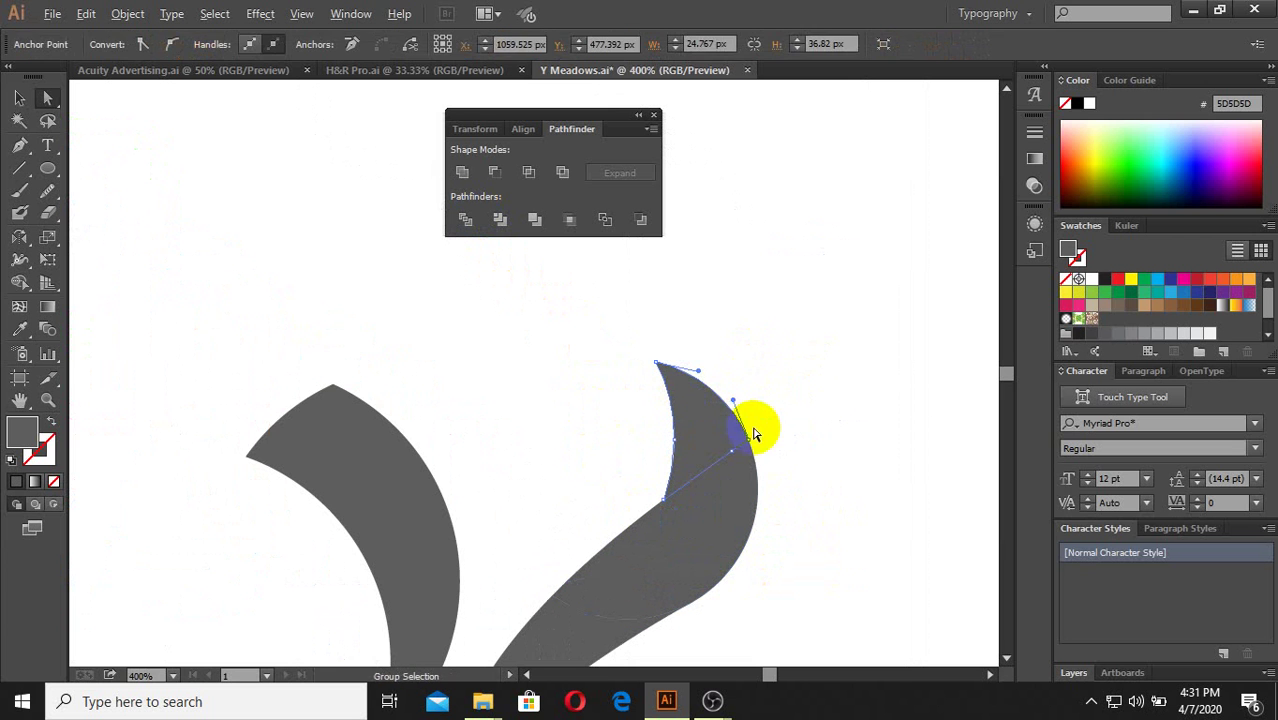
left_click(820, 432)
Step: Draw a small circle at the stem top, divide it with the stem, and ungroup
left_click(50, 172)
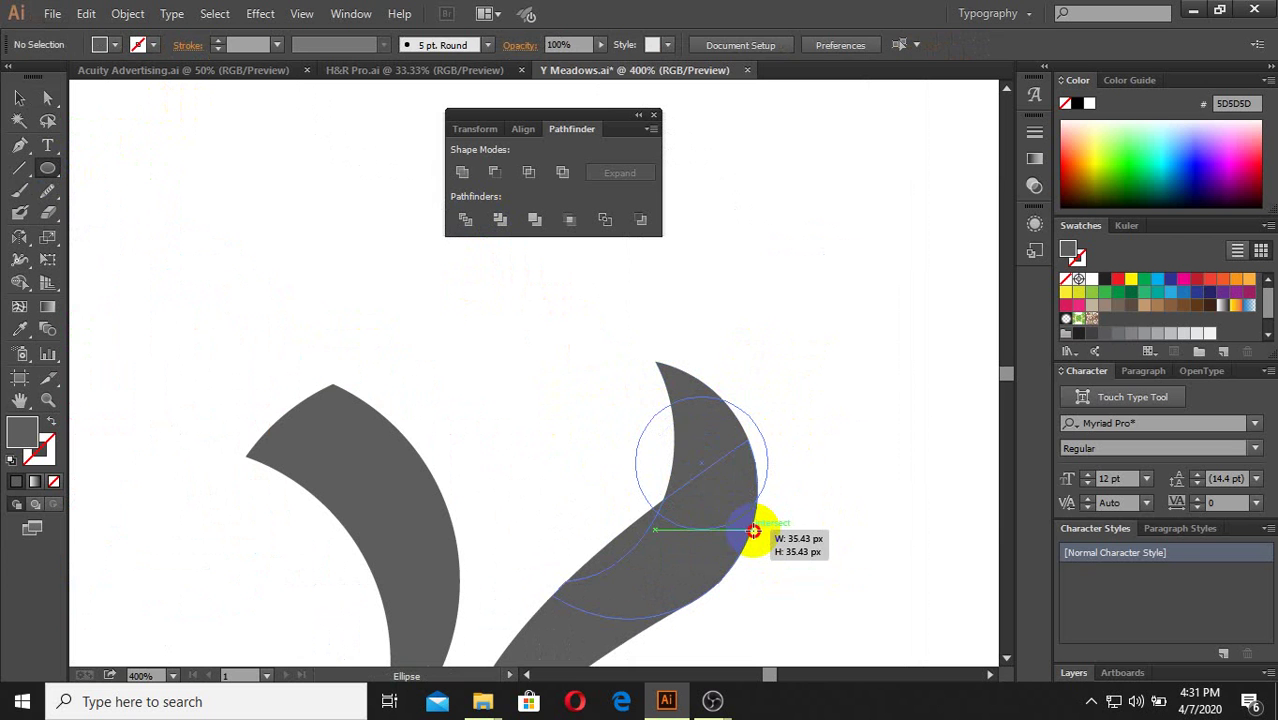
left_click_drag(738, 518, 753, 535)
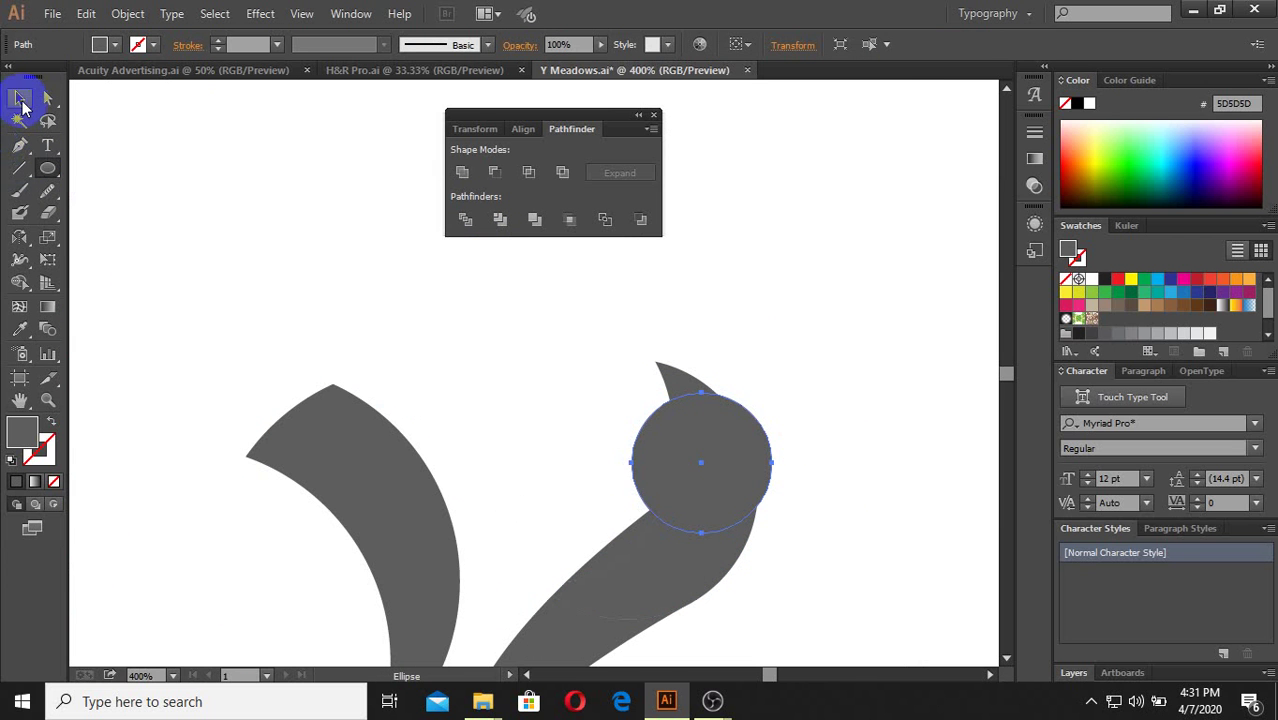
left_click(20, 98)
left_click_drag(756, 299, 589, 424)
left_click(466, 222)
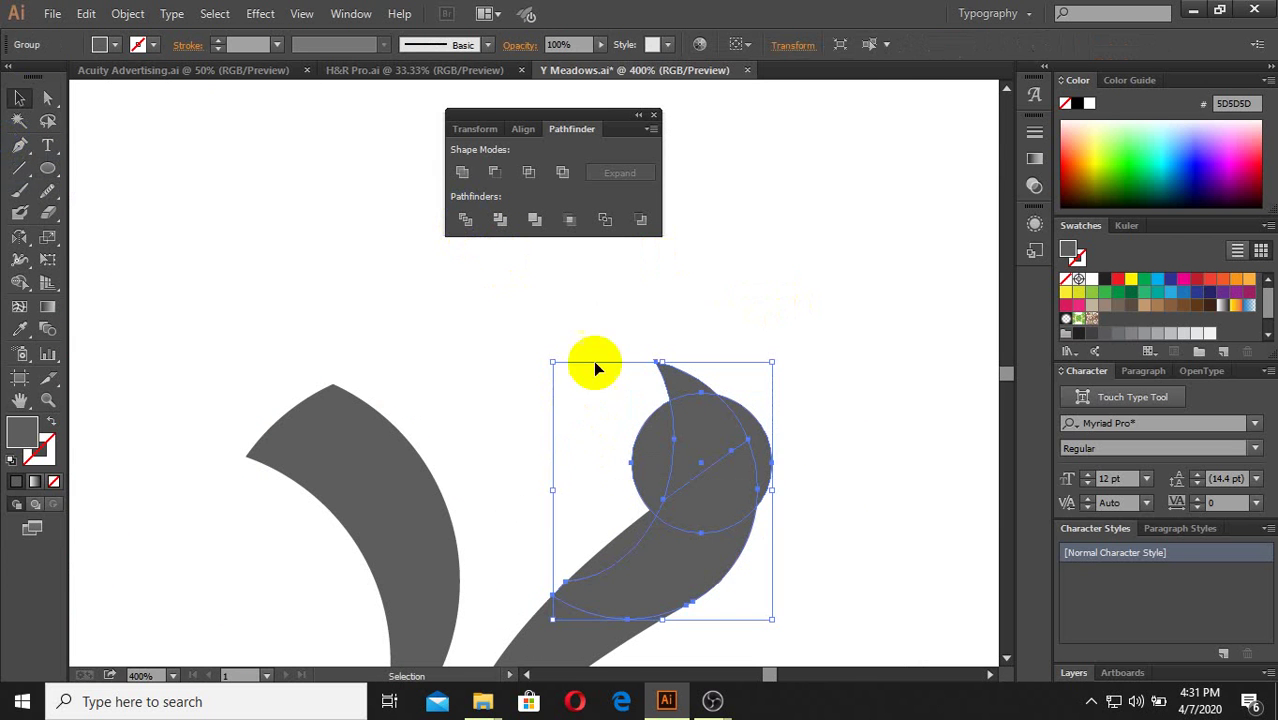
right_click(716, 432)
left_click(827, 545)
Step: Delete the small tip piece and both leftover circle pieces
left_click(679, 314)
left_click_drag(690, 300, 620, 383)
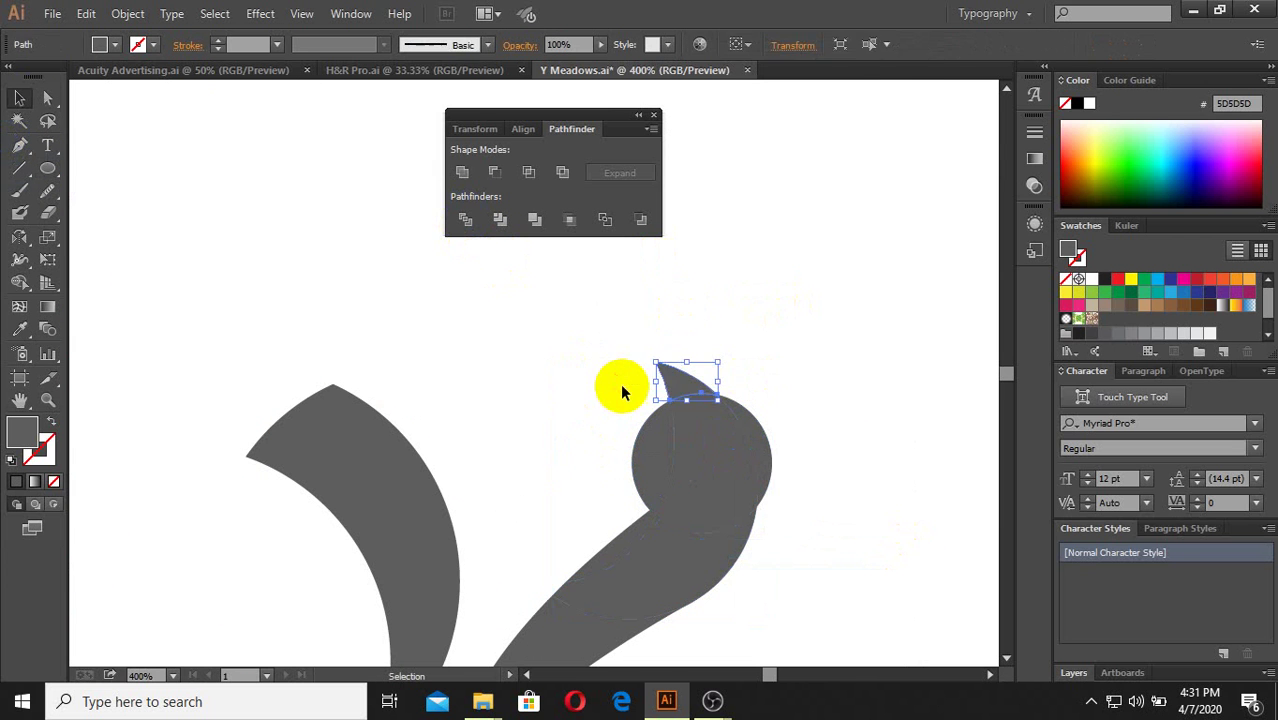
key("Delete")
left_click(756, 414)
key("Delete")
left_click(662, 456)
key("Delete")
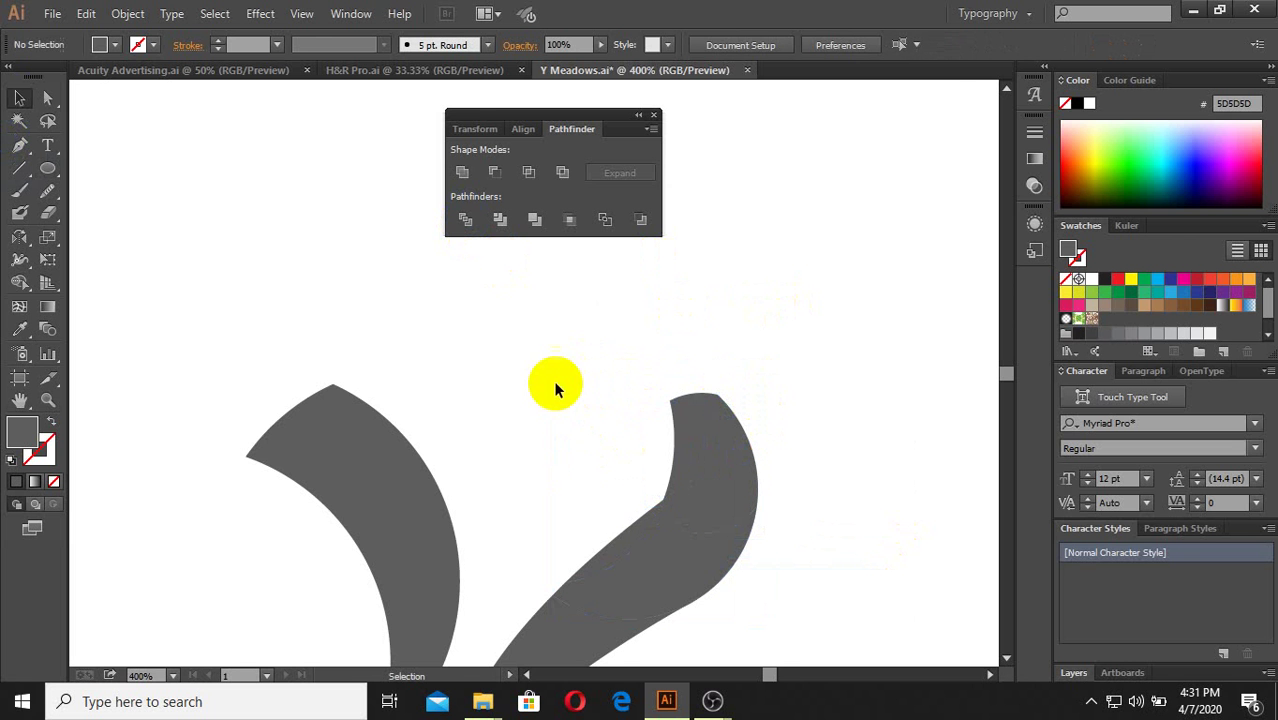
Step: Merge the remaining right stem pieces into a single shape with Pathfinder
scroll(720, 433, "down", 1)
scroll(750, 470, "down", 3)
left_click(725, 480)
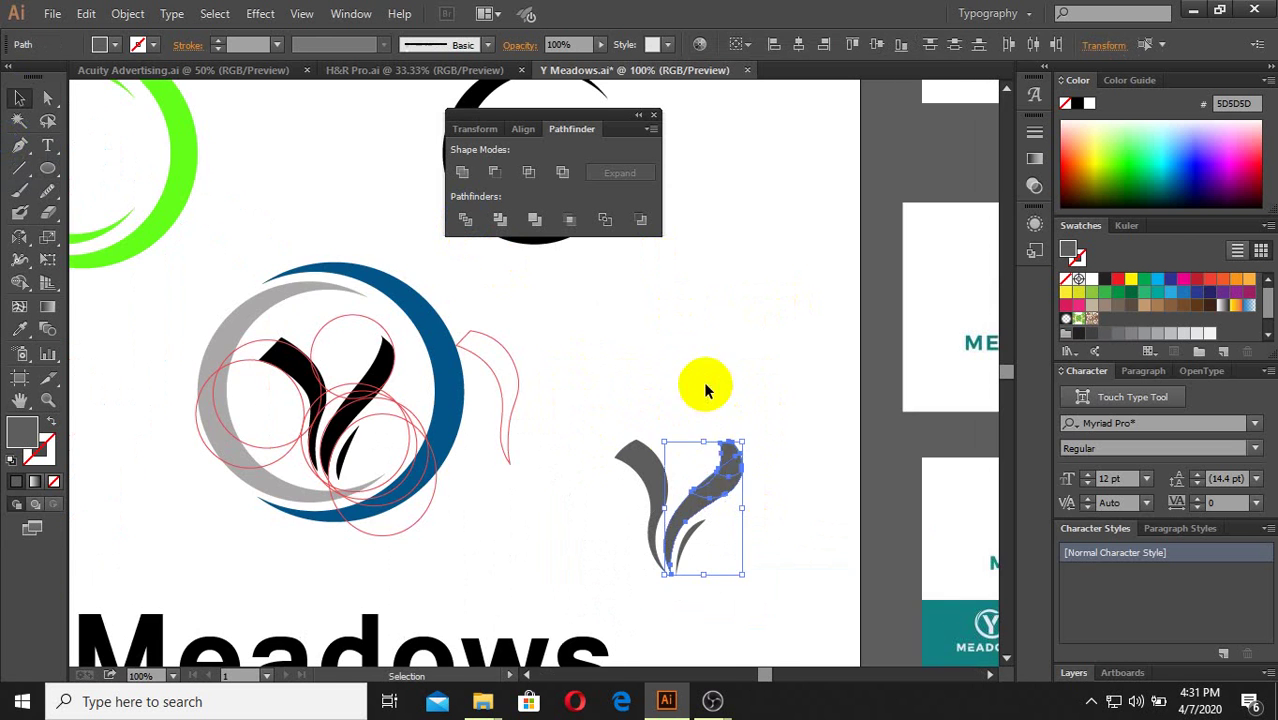
scroll(729, 478, "up", 2)
left_click(465, 219)
left_click(727, 288)
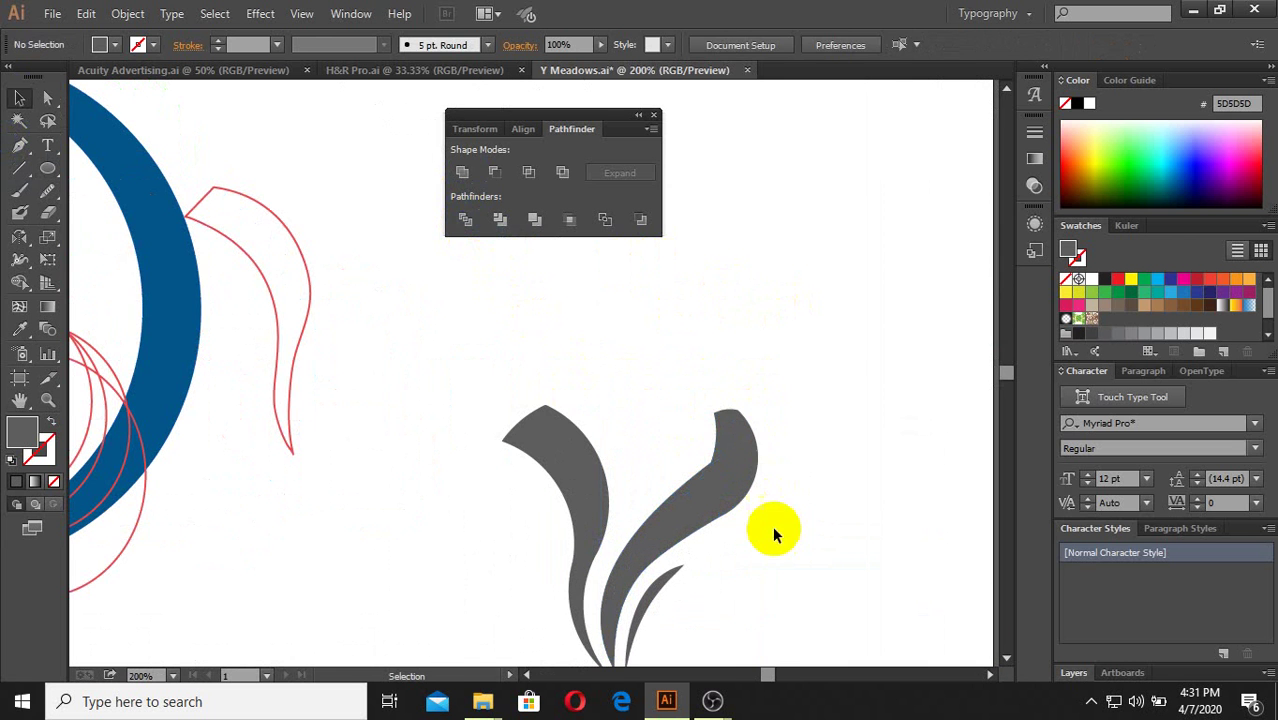
left_click(758, 480)
scroll(760, 485, "up", 1)
left_click(740, 495)
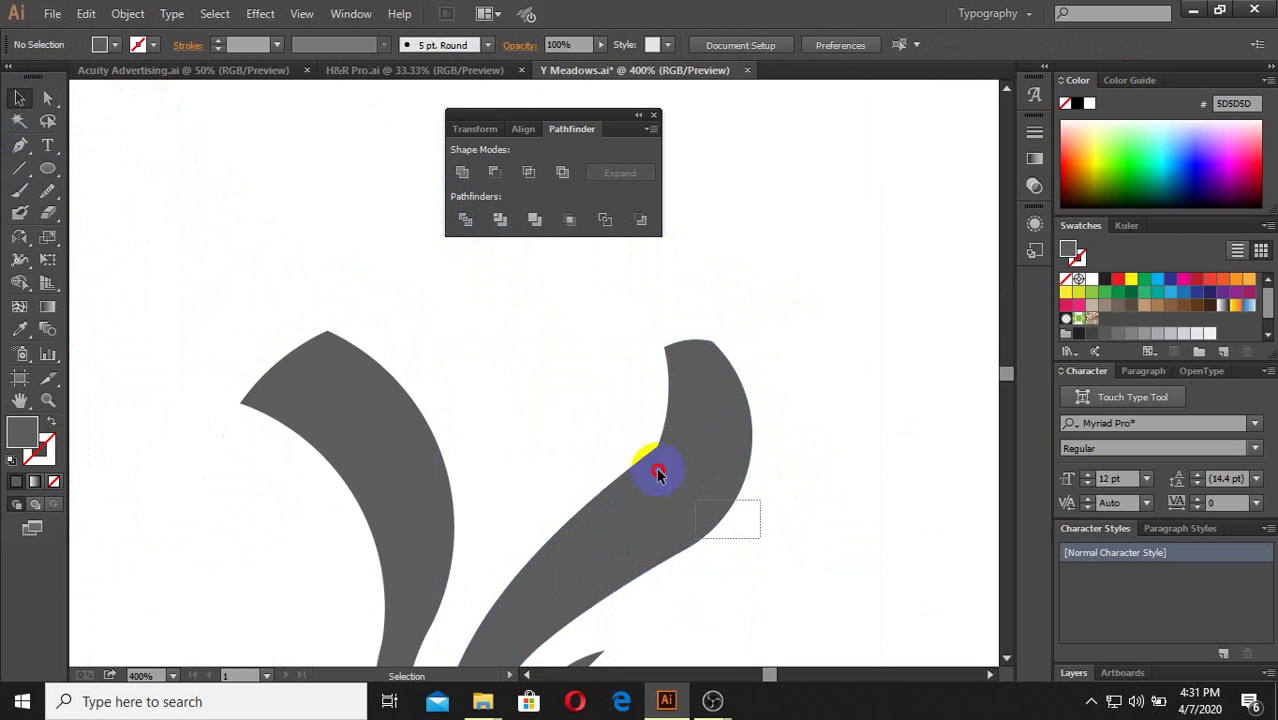
Step: Smooth the stem's inner, lower and inner-corner edges with the Smooth tool
left_click(657, 474)
left_click_drag(48, 191, 90, 213)
left_click_drag(680, 443, 642, 459)
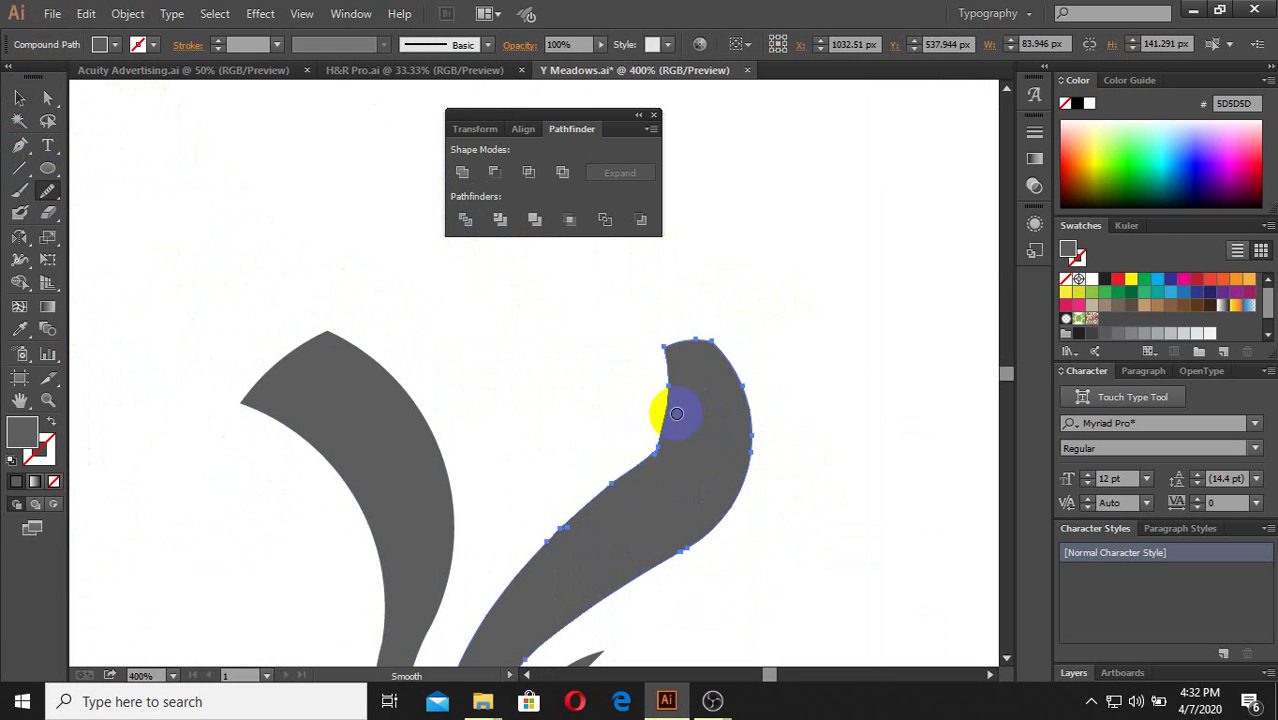
mouse_move(553, 533)
left_mouse_down()
mouse_move(642, 447)
mouse_move(596, 472)
left_mouse_up()
scroll(655, 453, "up", 5)
left_click_drag(676, 408, 561, 497)
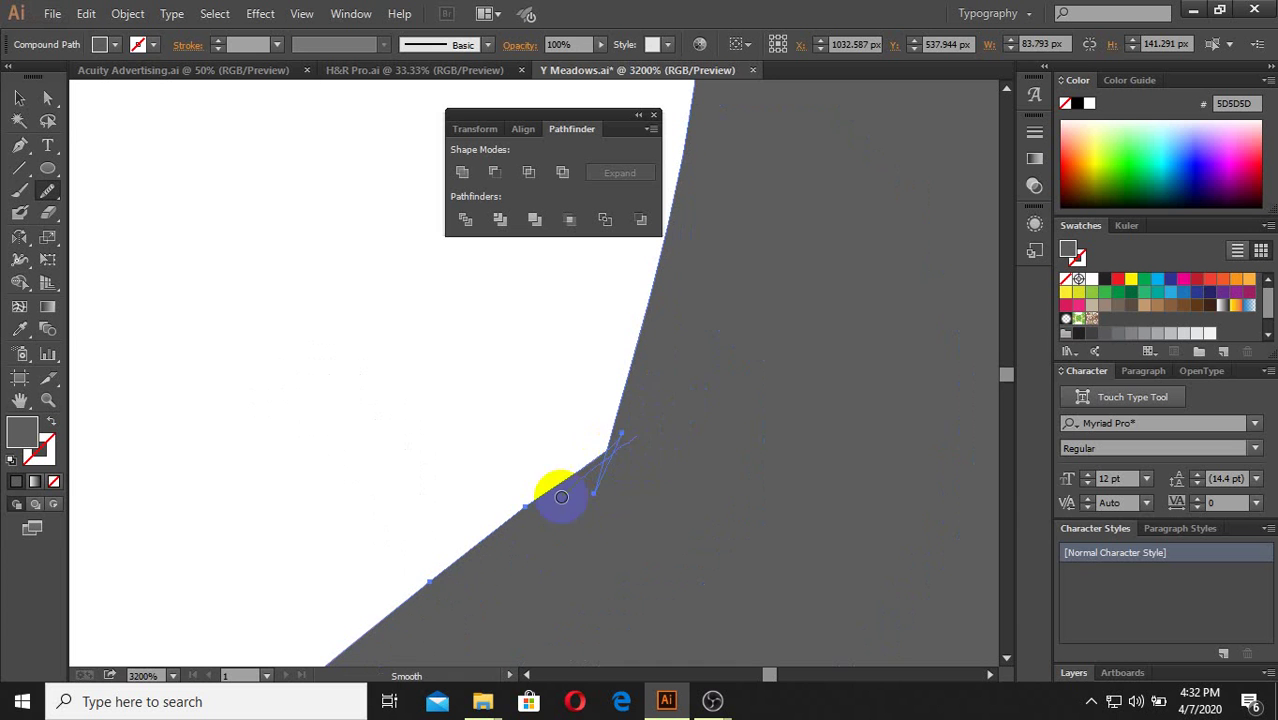
Step: Drag the inner corner anchor to reshape the corner, then select the inner-edge anchors
left_click(47, 97)
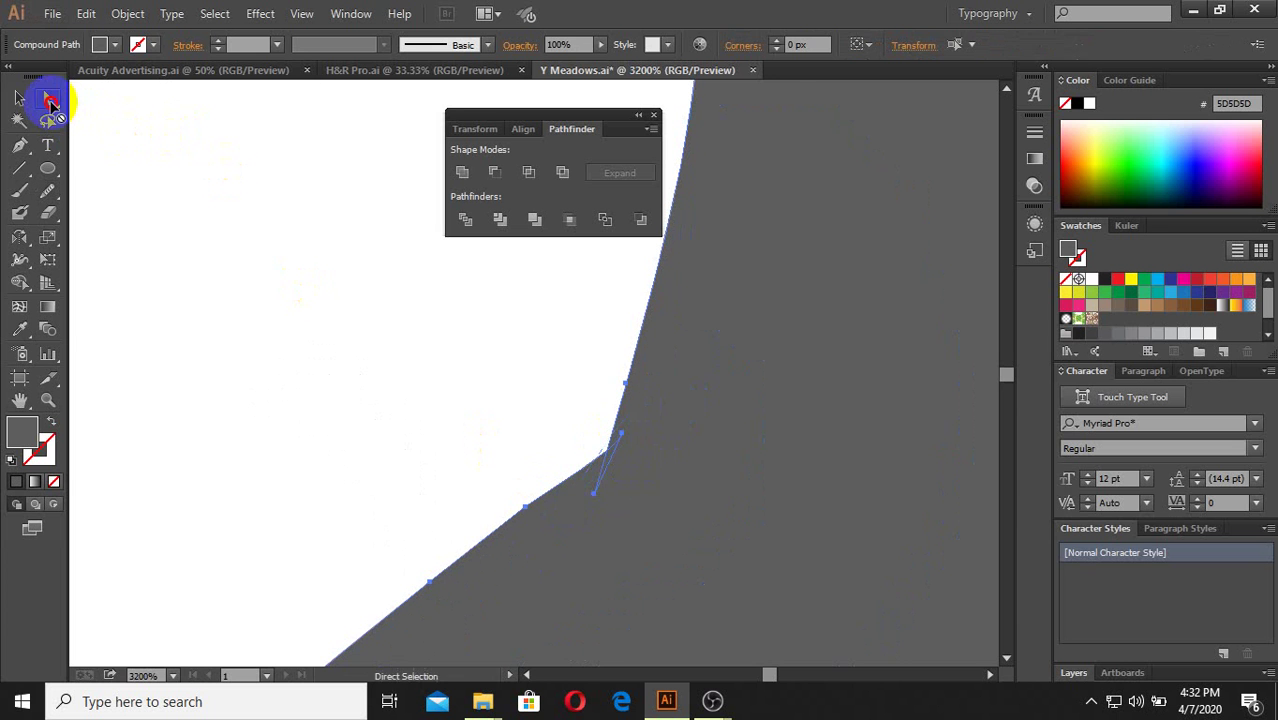
scroll(670, 459, "up", 1)
left_click(678, 519)
mouse_move(675, 516)
left_mouse_down()
mouse_move(698, 448)
mouse_move(718, 530)
left_mouse_up()
scroll(684, 490, "down", 5)
key("v")
key("a")
left_click_drag(870, 562, 593, 385)
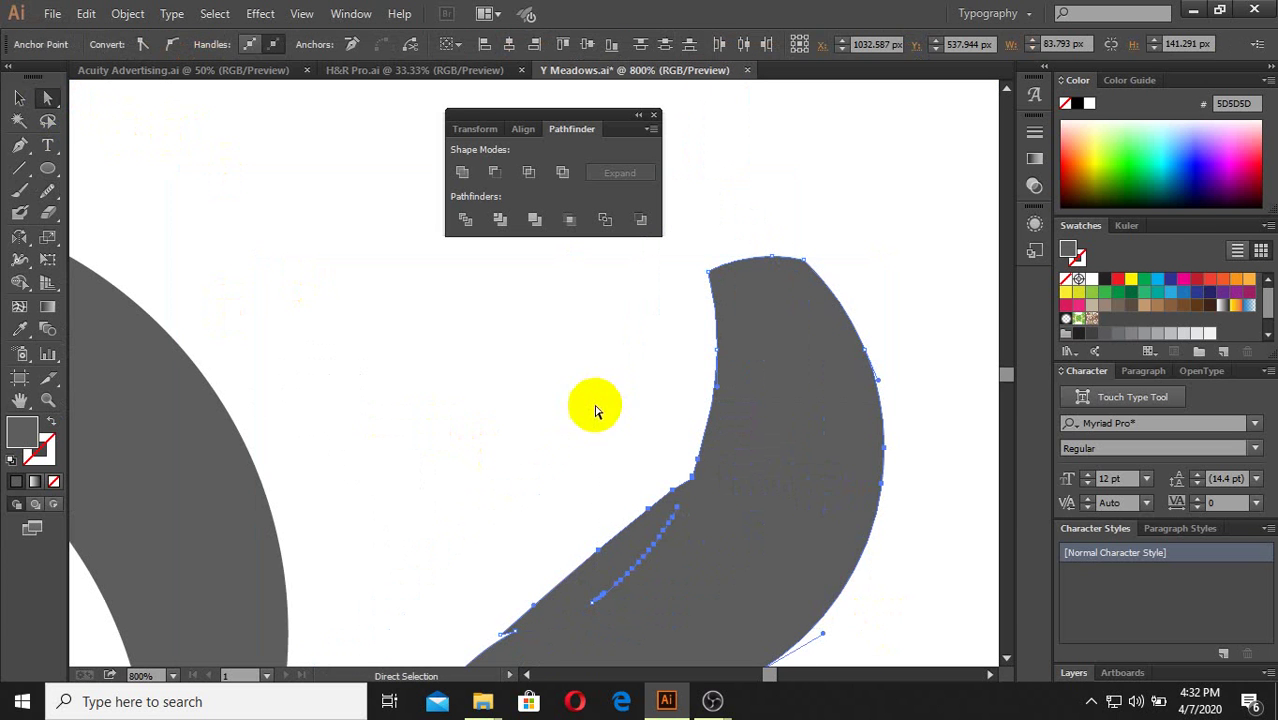
Step: Smooth the inner corner edge and the curved outer edge again
left_click_drag(47, 190, 100, 212)
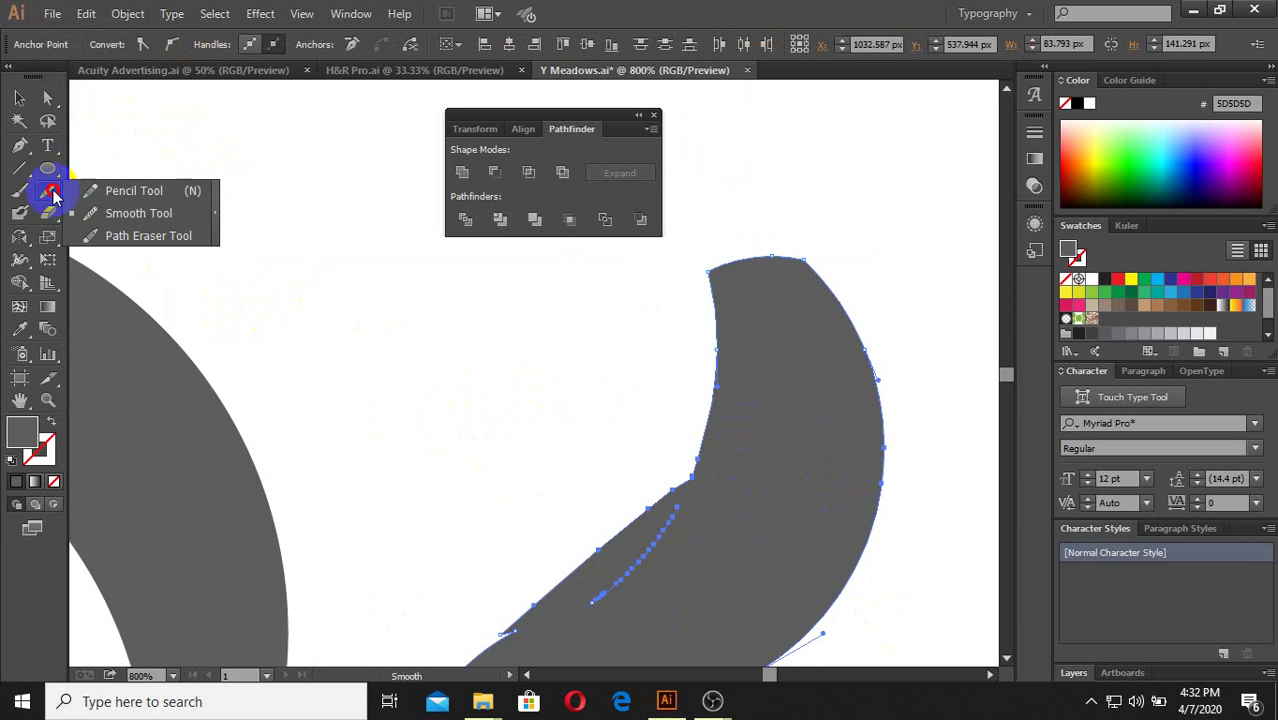
scroll(670, 465, "up", 2)
left_click_drag(736, 485, 747, 429)
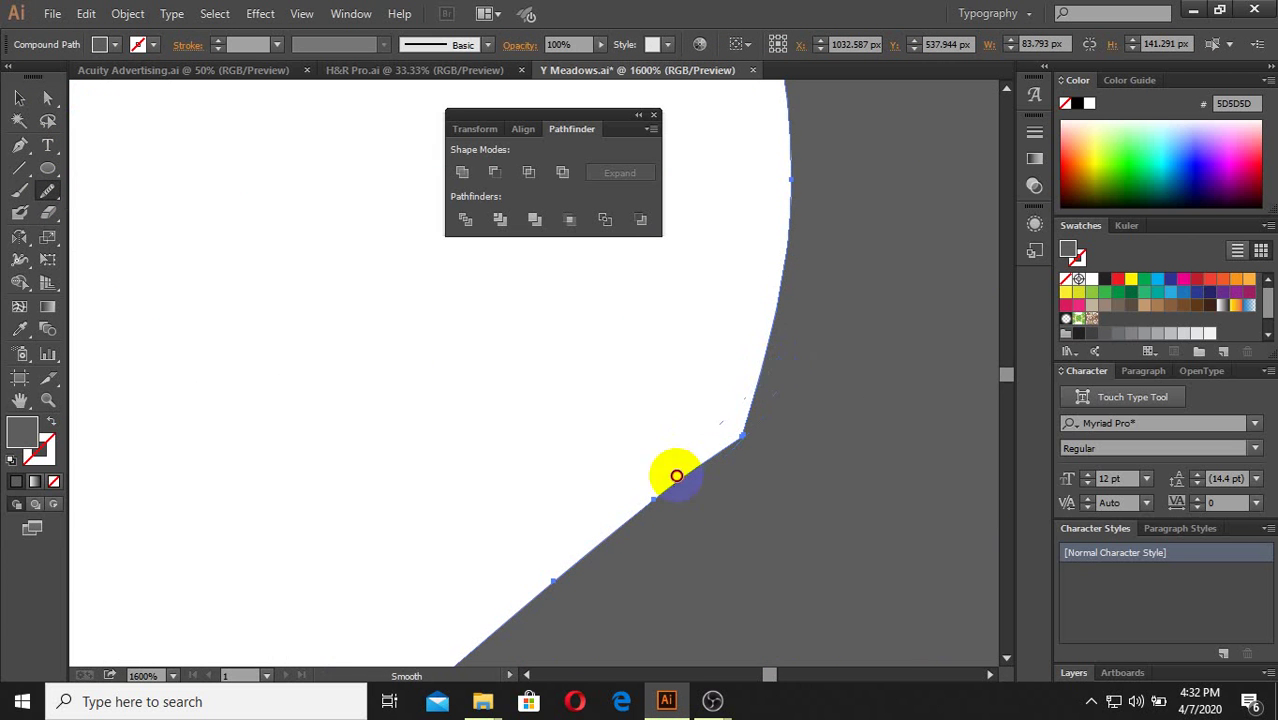
left_click_drag(676, 476, 696, 478)
scroll(768, 418, "down", 2)
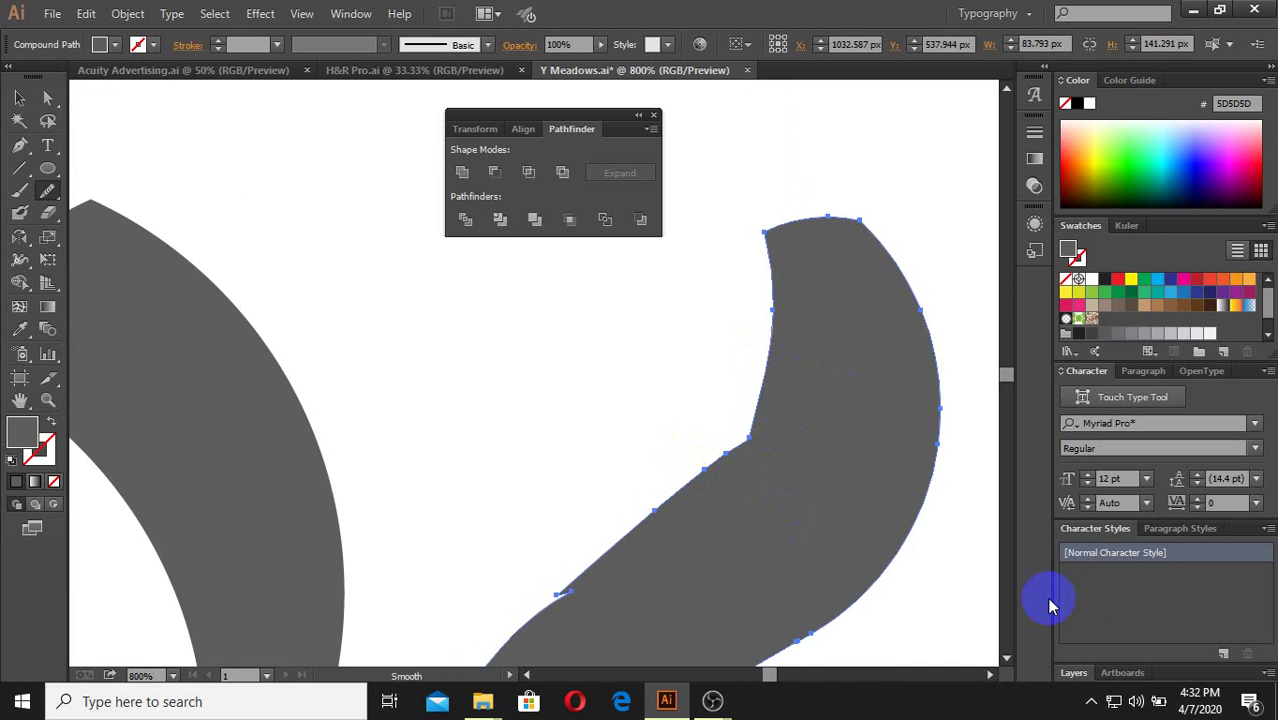
left_click(1091, 701)
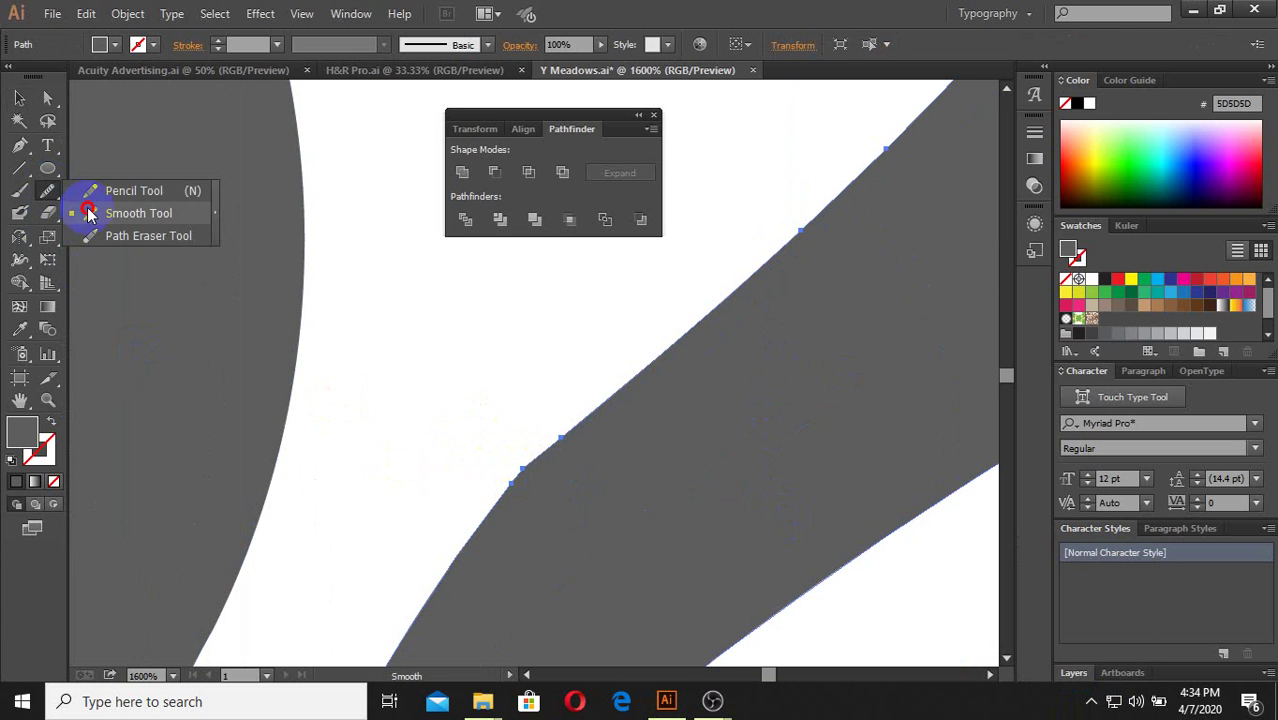
Step: Smooth the edges further down the stem to even out the curve
left_click_drag(50, 188, 114, 211)
mouse_move(514, 452)
left_mouse_down()
mouse_move(508, 490)
mouse_move(533, 476)
left_mouse_up()
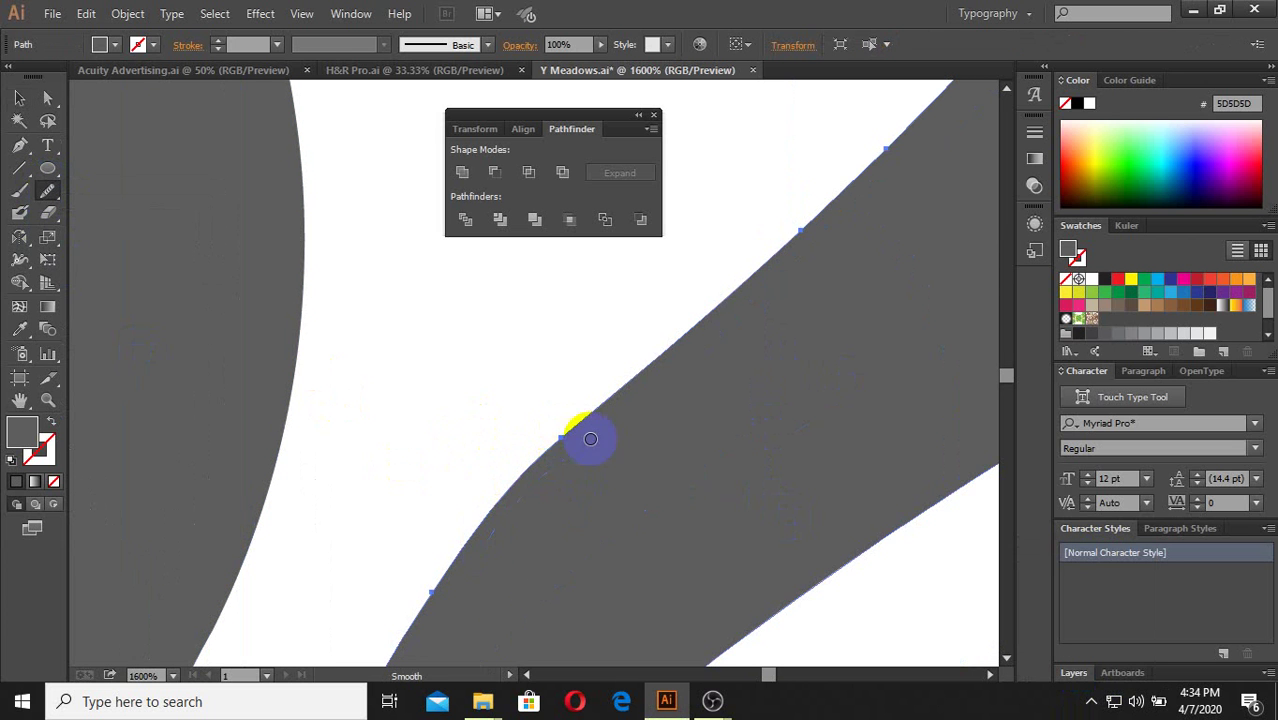
left_click_drag(590, 439, 399, 540)
left_click_drag(536, 451, 473, 530)
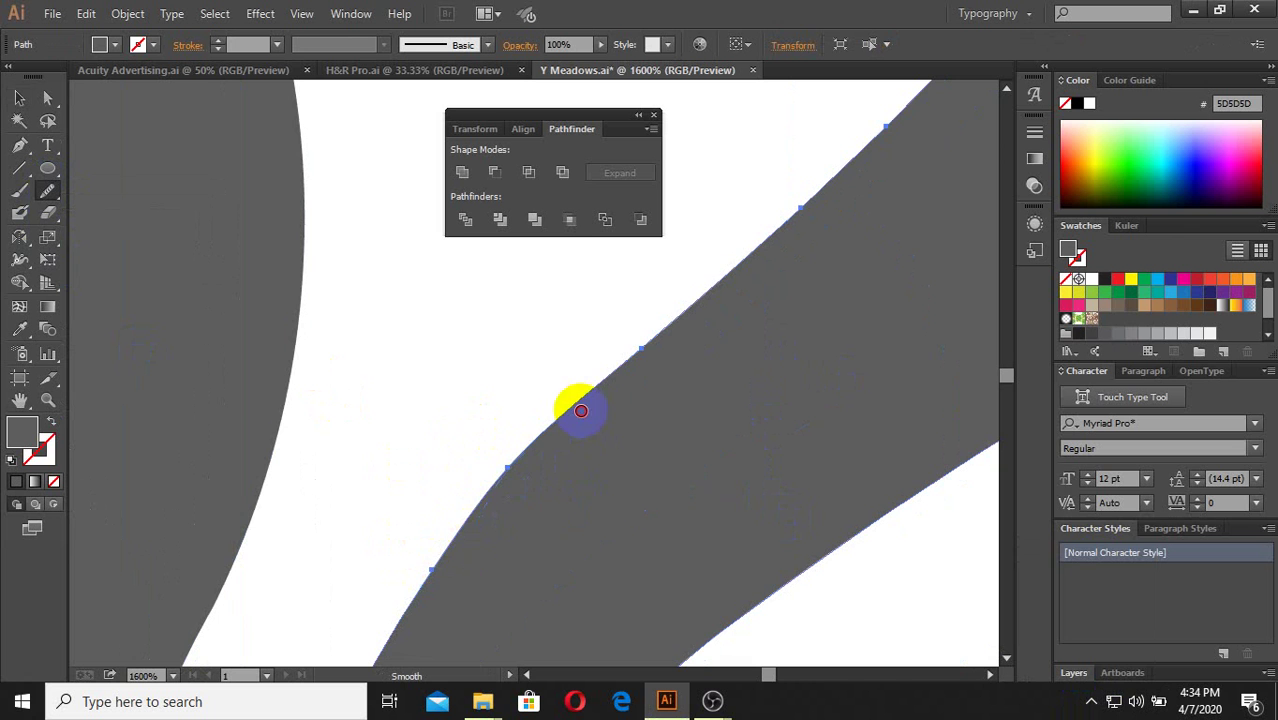
left_click_drag(559, 422, 456, 519)
scroll(582, 448, "down", 5)
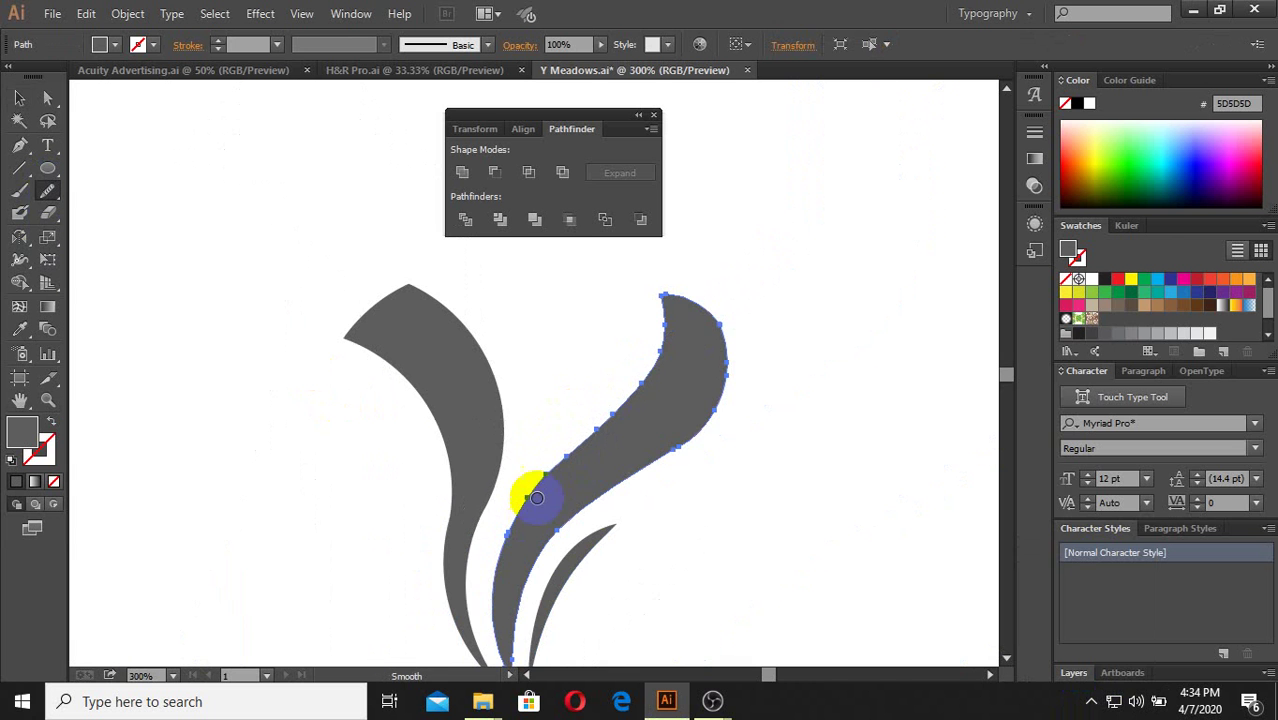
scroll(707, 368, "up", 1)
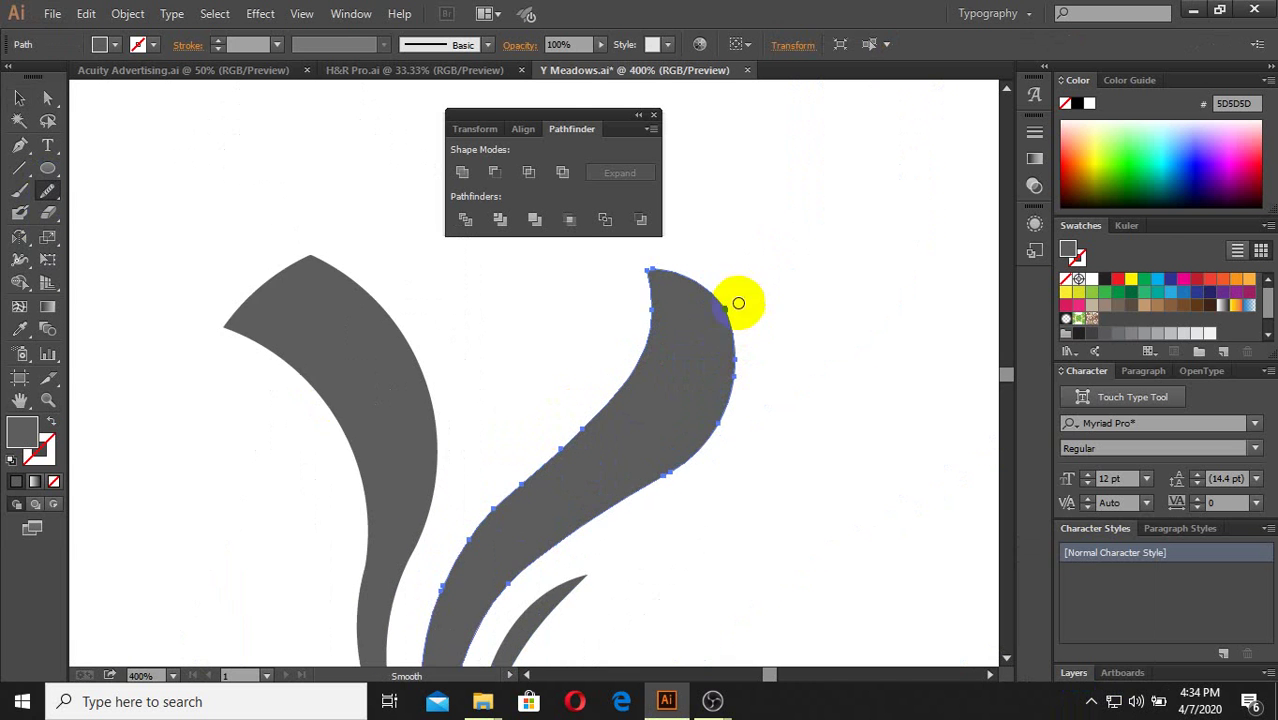
scroll(707, 445, "up", 2)
left_click_drag(690, 476, 559, 547)
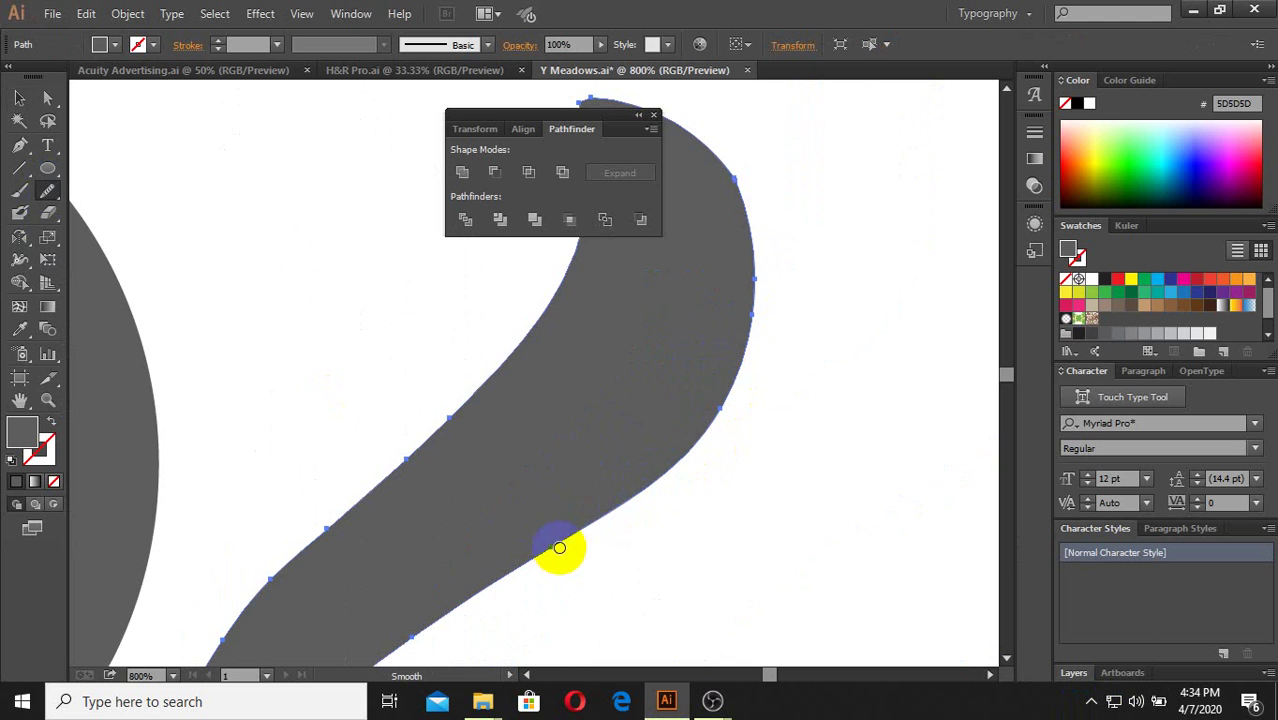
scroll(698, 429, "down", 2)
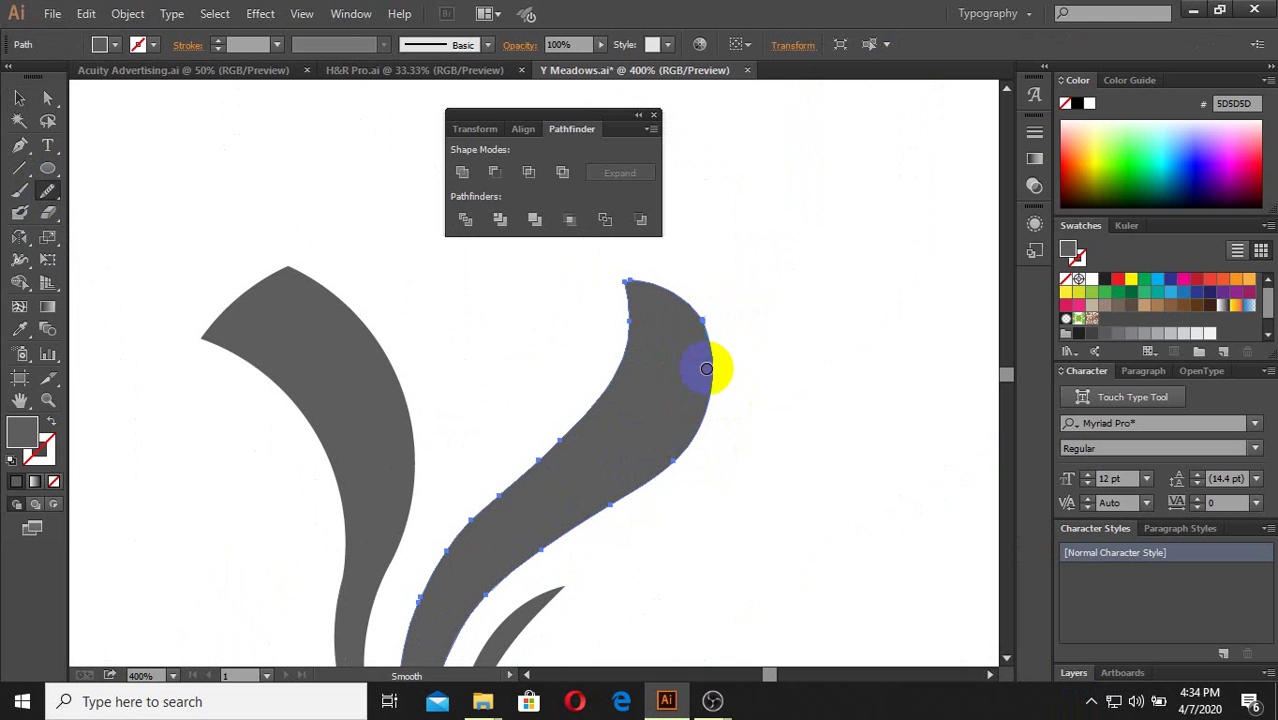
scroll(622, 265, "up", 2)
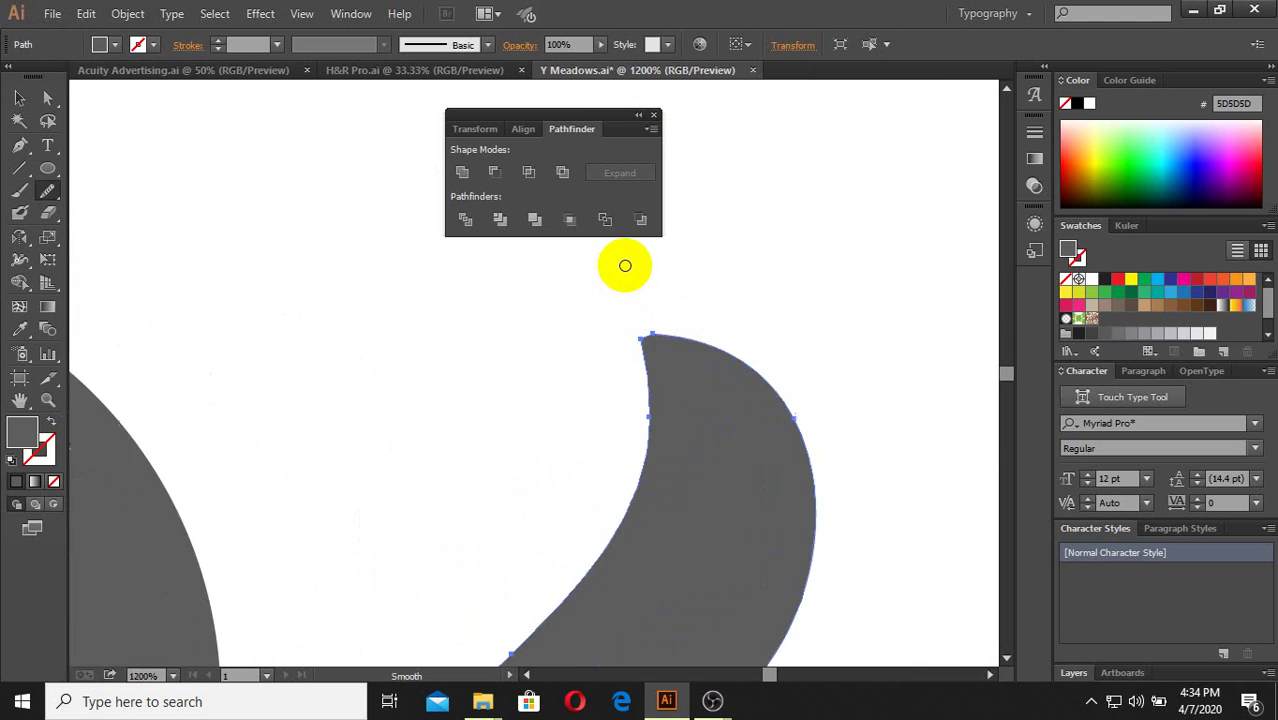
scroll(690, 377, "up", 2)
Step: Draw an ellipse over the right leaf's tip, then move and reshape it to fit the curve
left_click(44, 167)
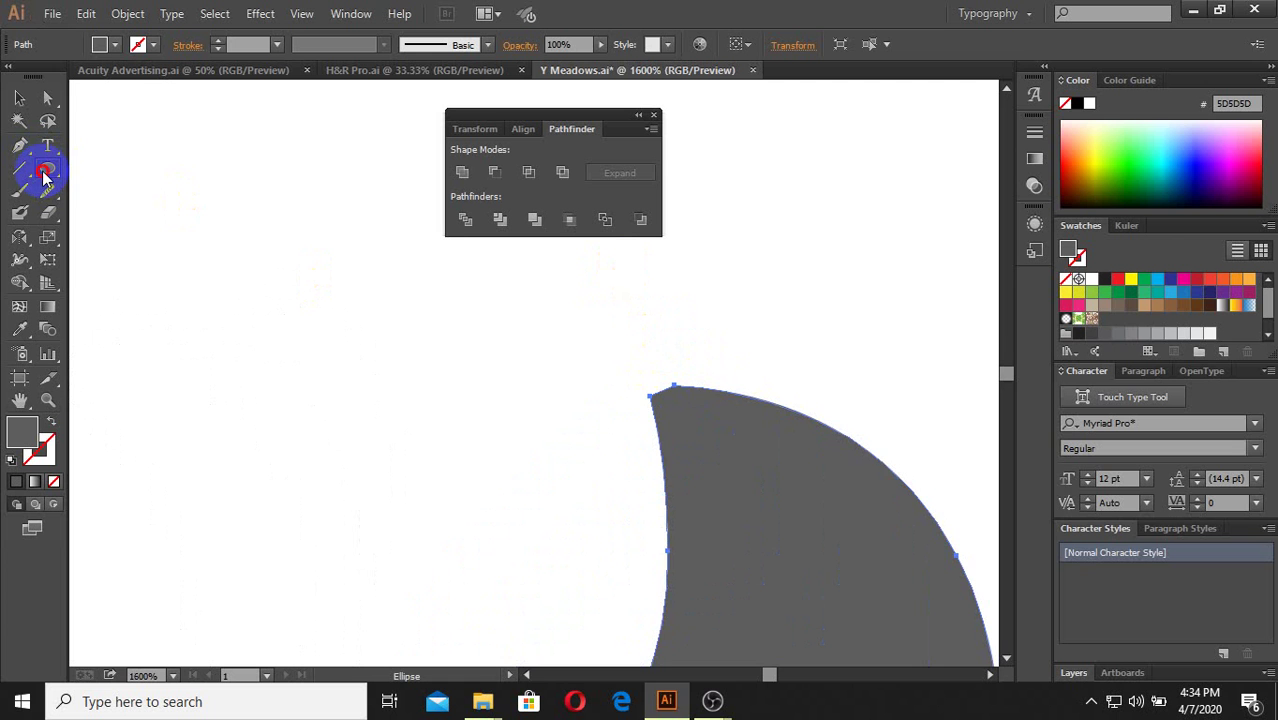
left_click_drag(44, 175, 100, 211)
scroll(412, 328, "down", 1)
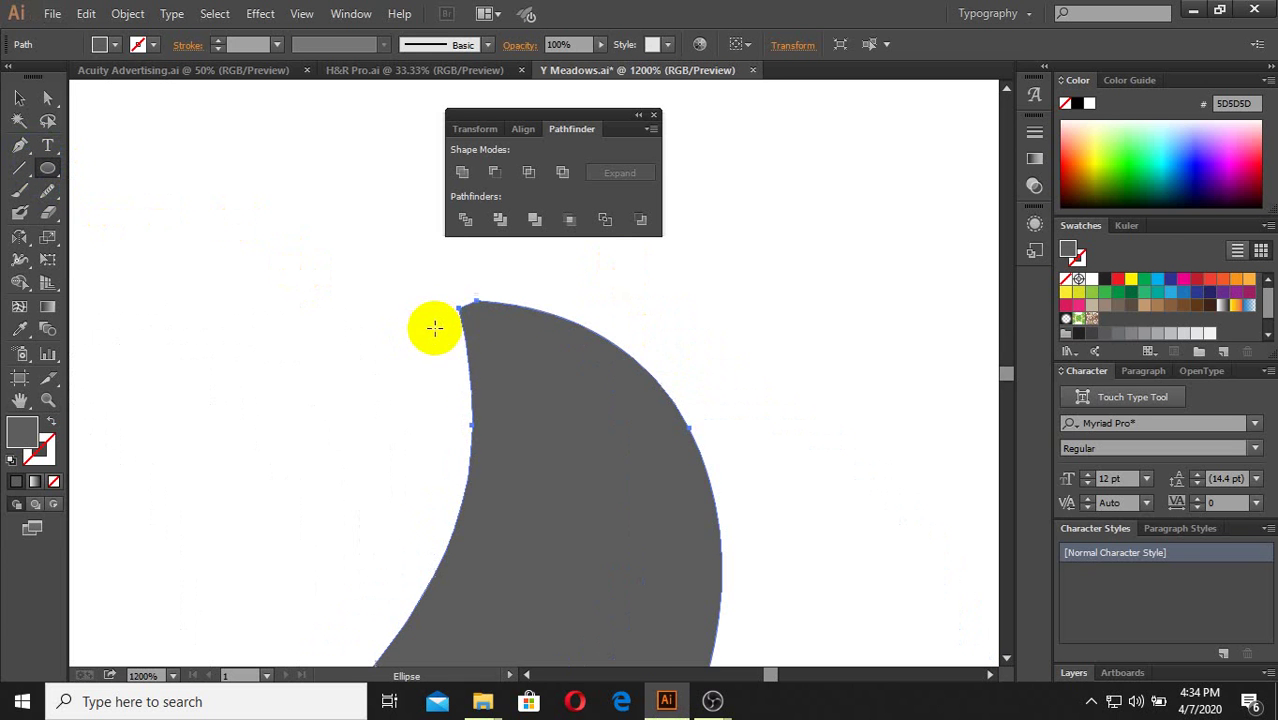
left_click_drag(457, 309, 857, 572)
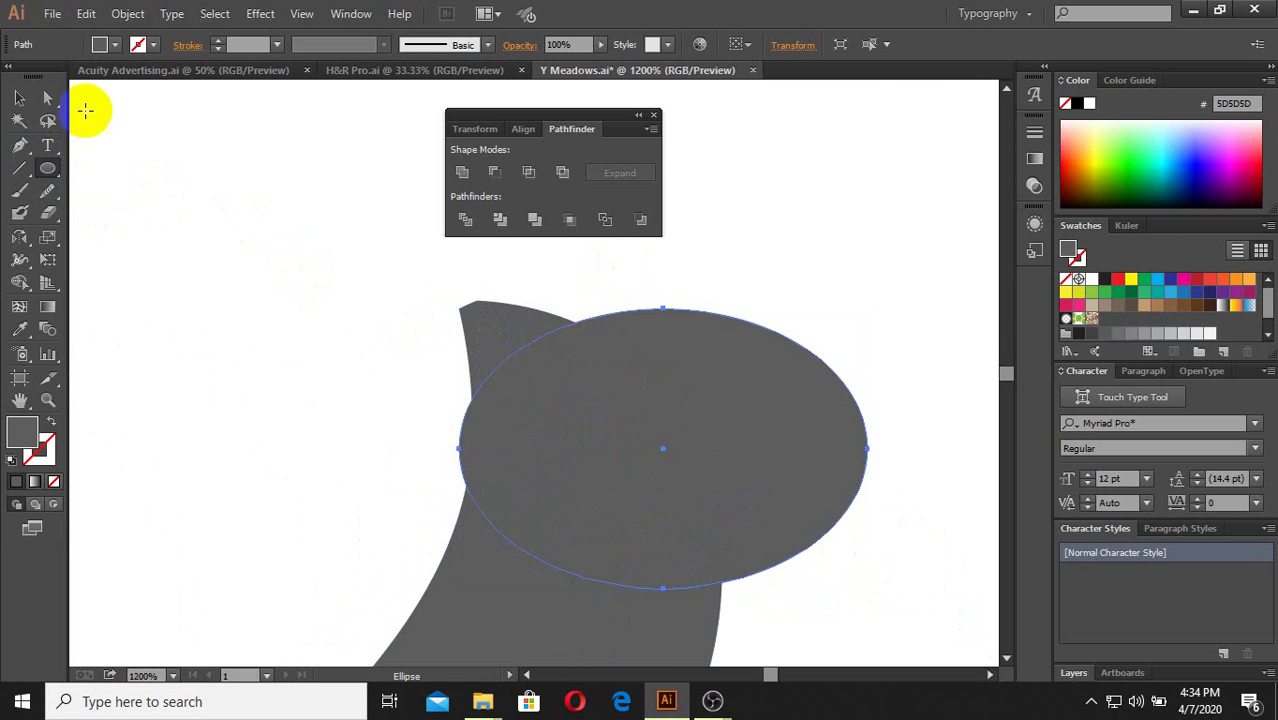
left_click(19, 98)
left_click_drag(713, 414, 606, 424)
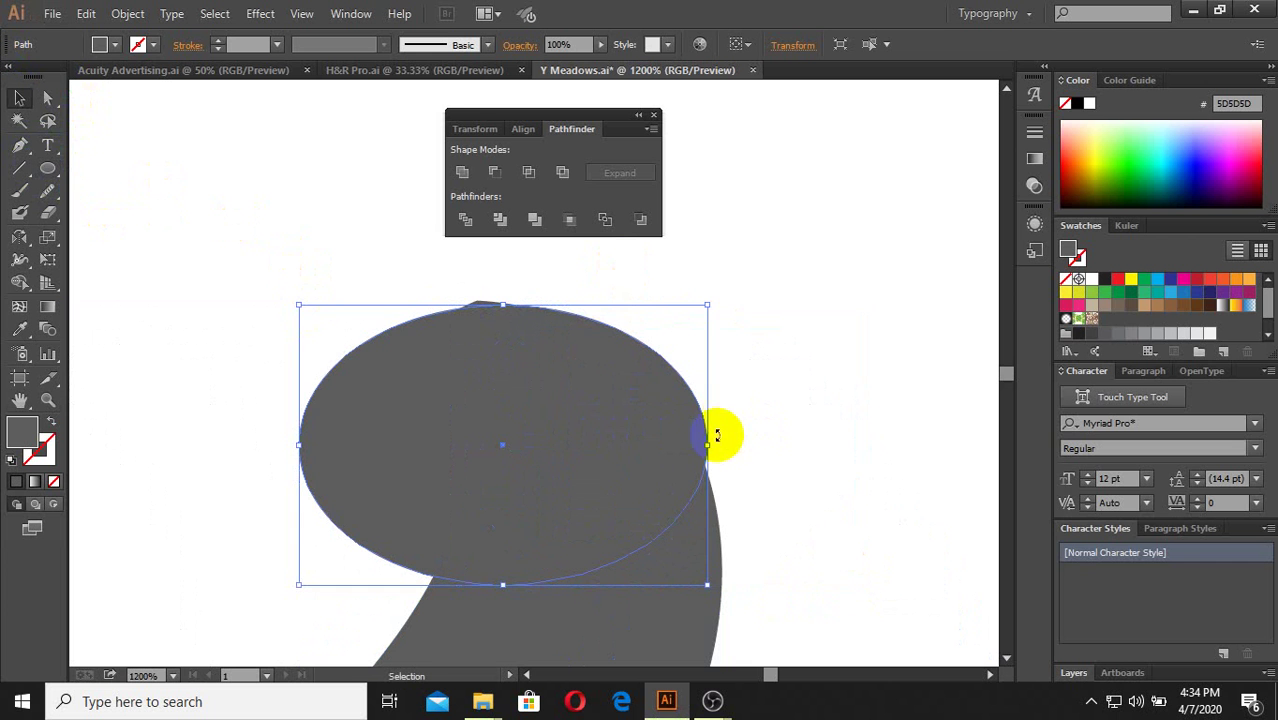
left_click_drag(708, 445, 655, 395)
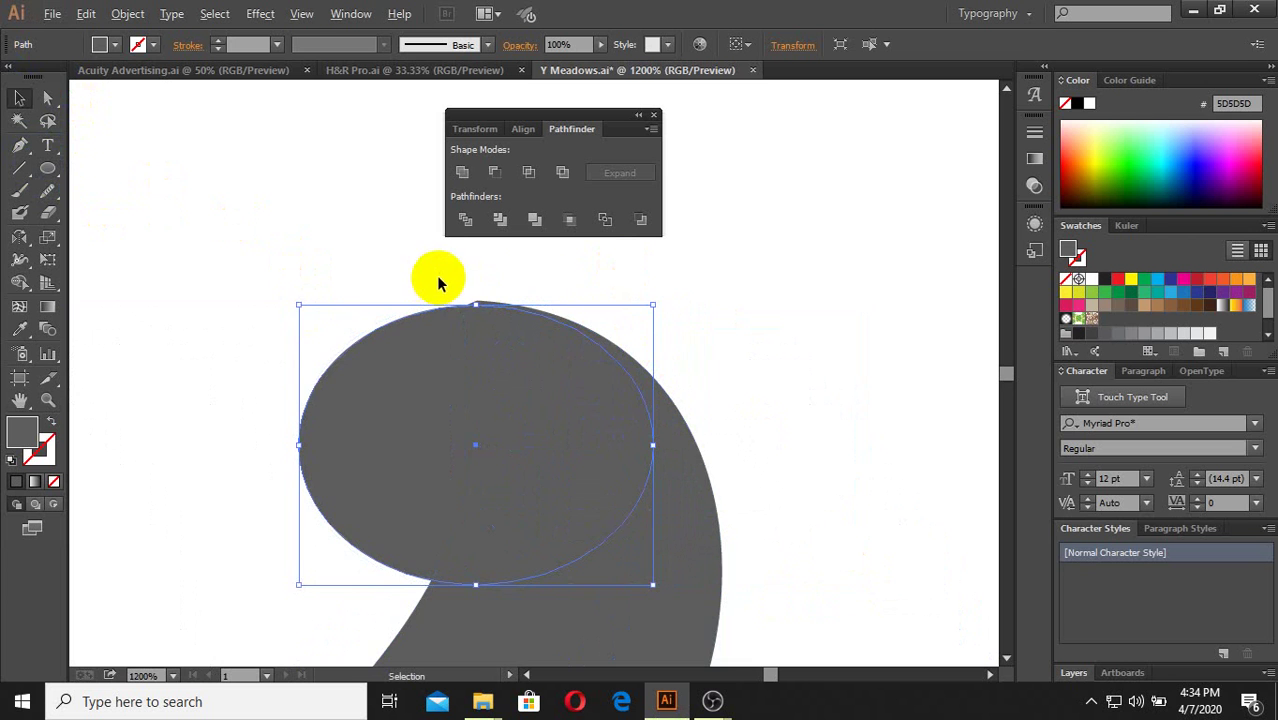
scroll(432, 290, "up", 1)
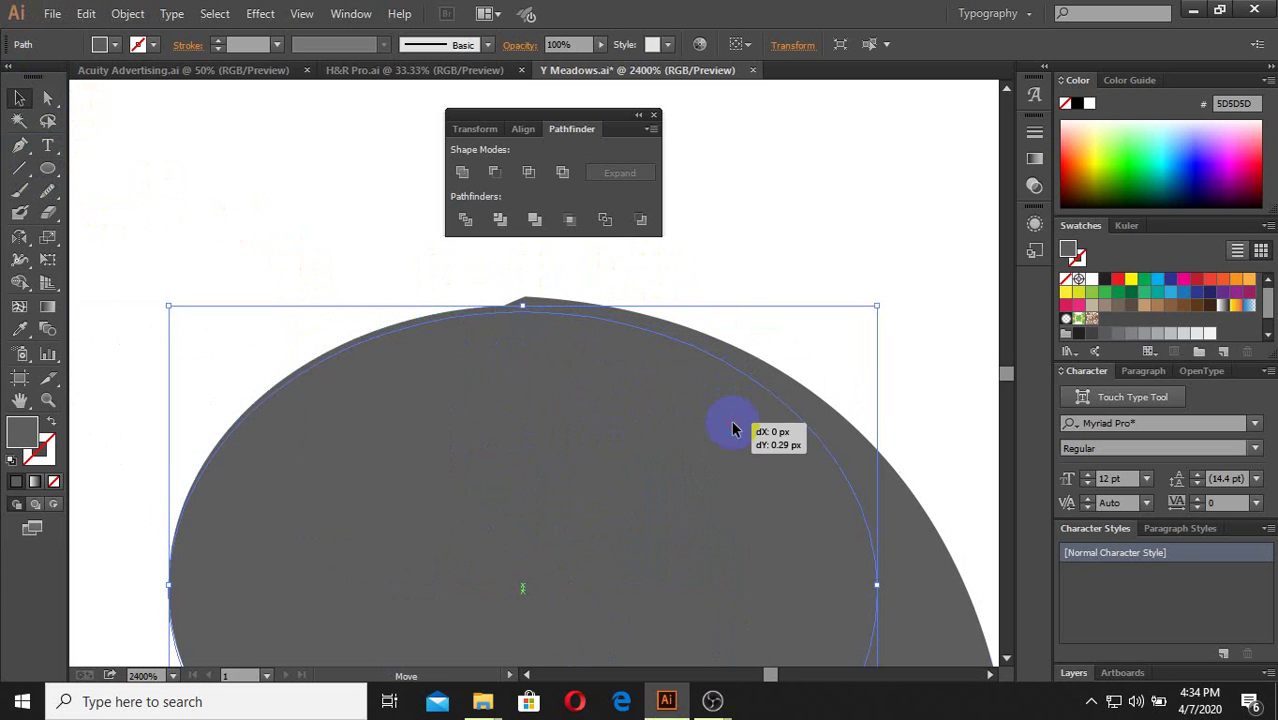
left_click_drag(733, 430, 733, 431)
scroll(713, 508, "down", 1)
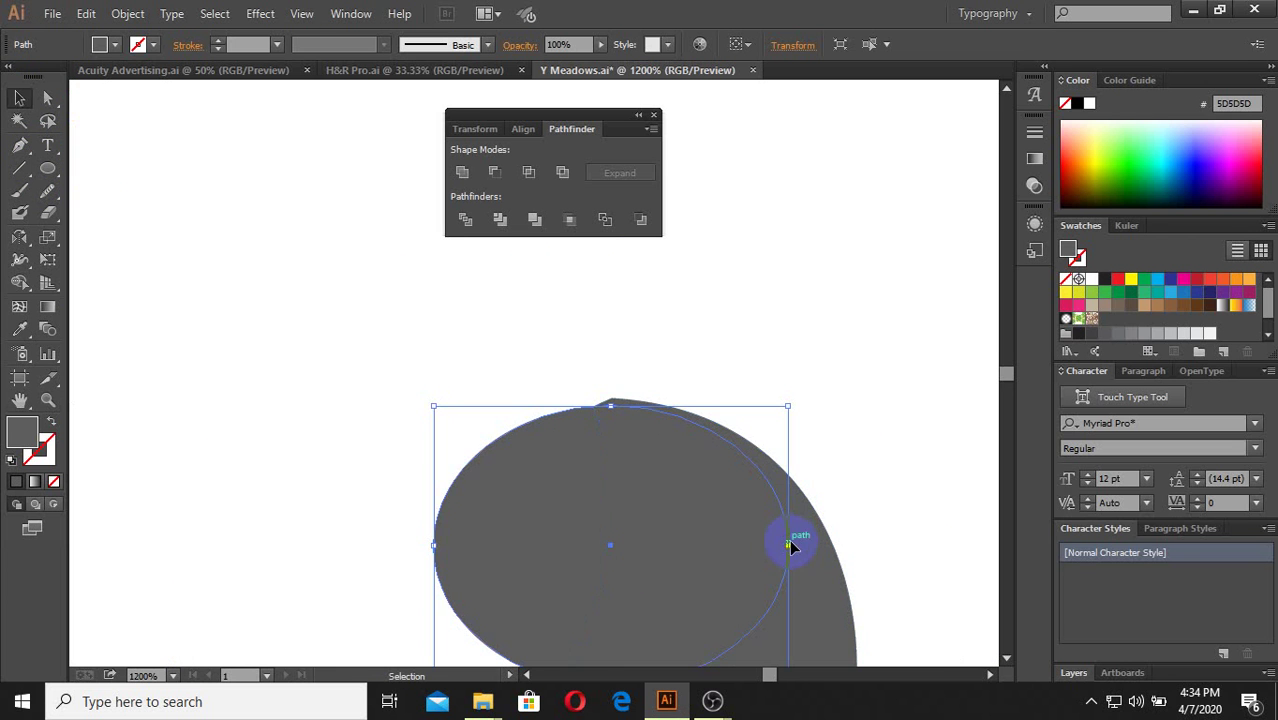
mouse_move(791, 549)
left_mouse_down()
mouse_move(834, 546)
mouse_move(496, 352)
left_mouse_up()
Step: Divide the ellipse with the leaf, ungroup, and delete the leftover left ellipse piece
left_click(465, 220)
right_click(571, 440)
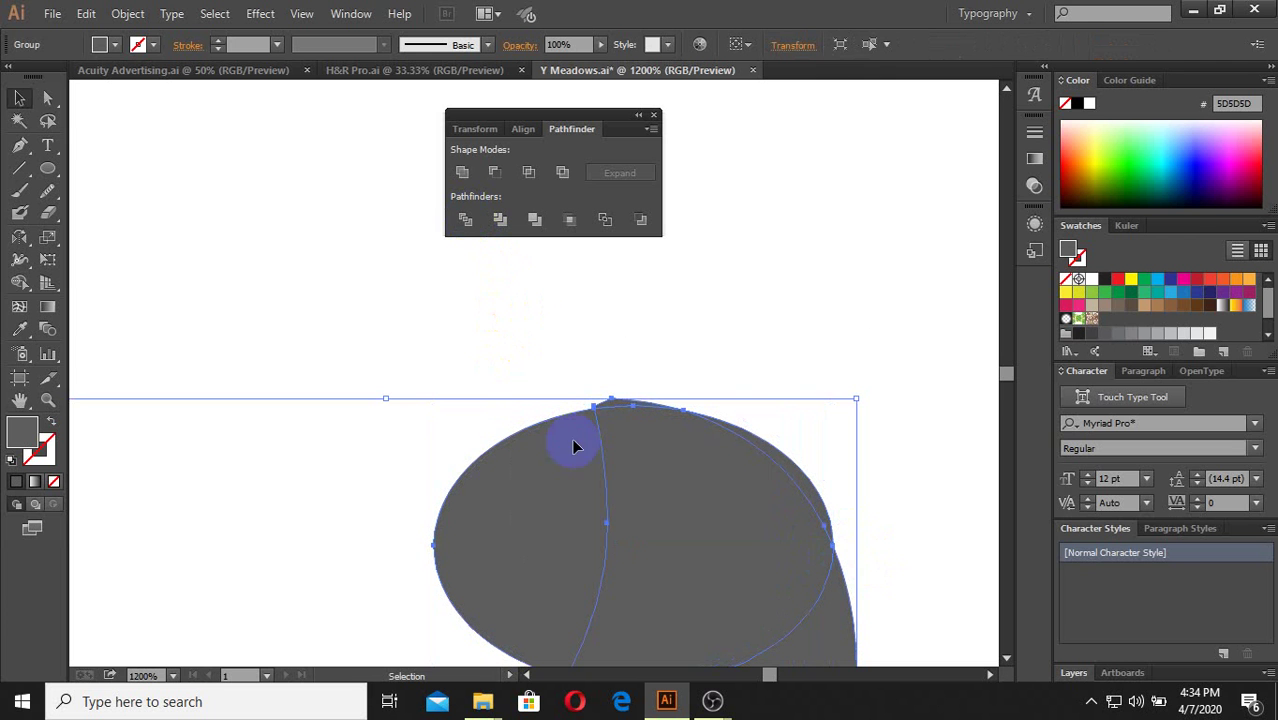
left_click(620, 468)
left_click(583, 465)
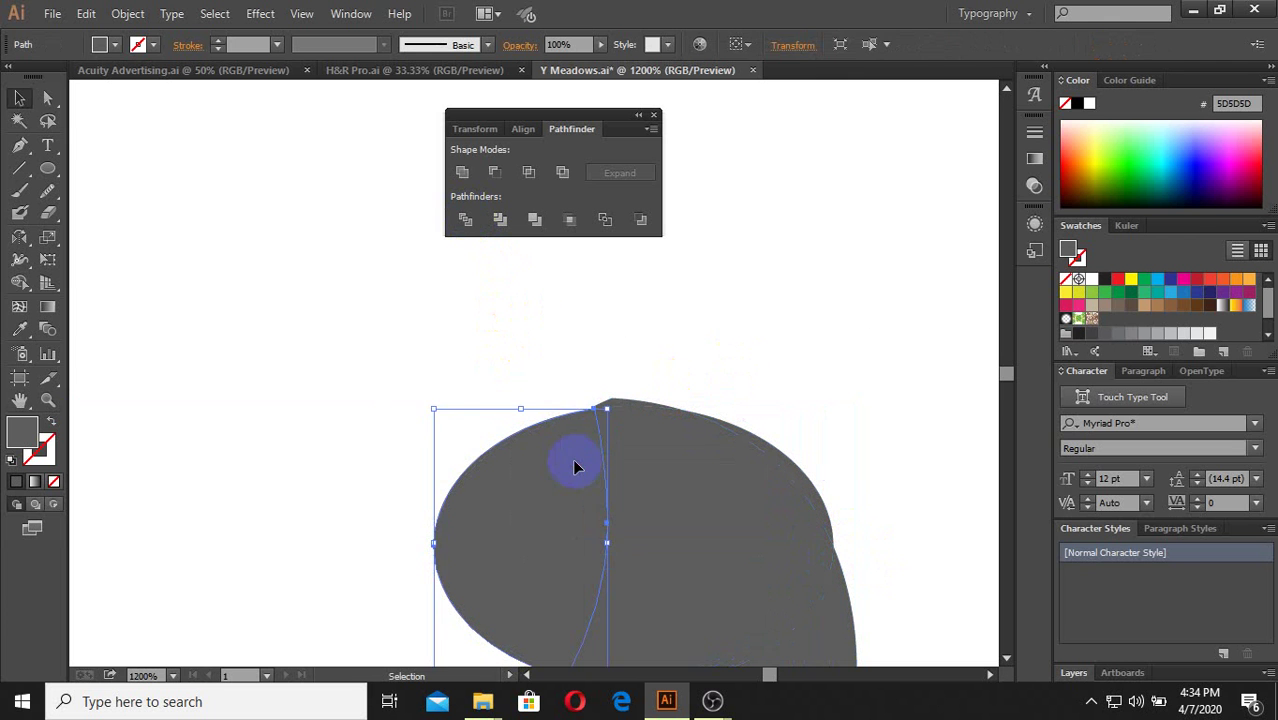
key("Delete")
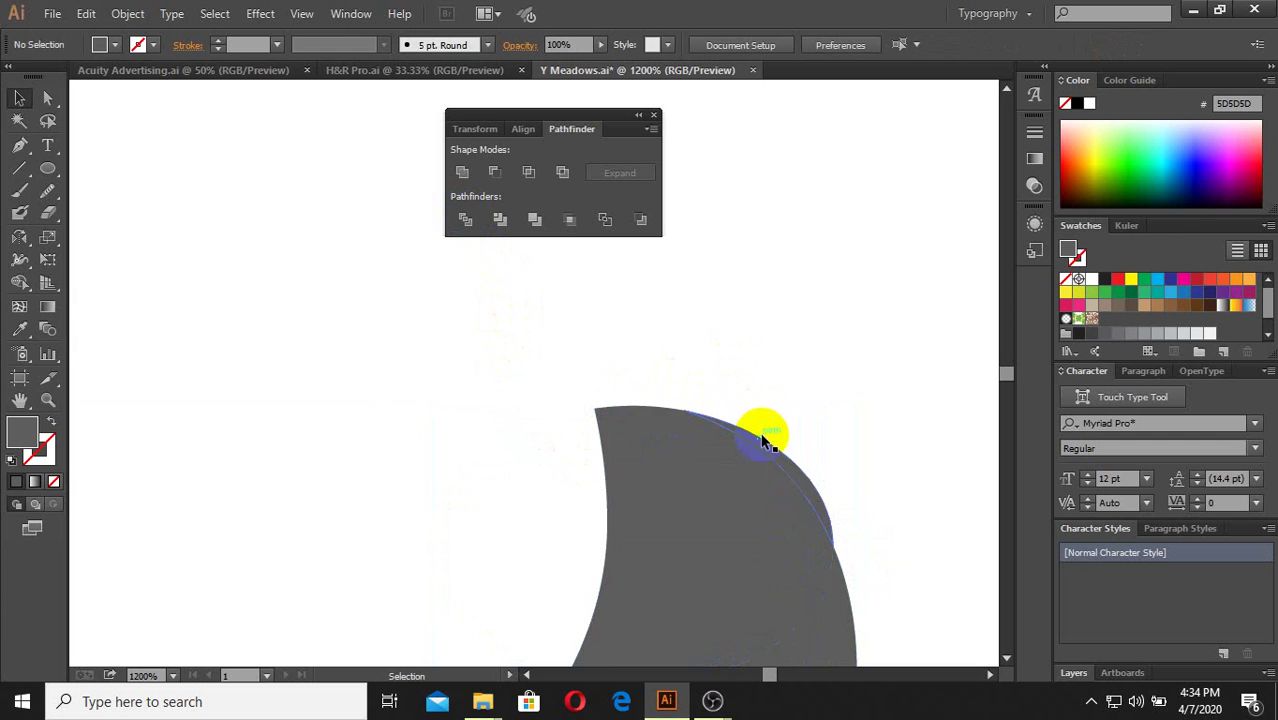
Step: Unite the remaining tip piece with the right leaf shape
scroll(643, 393, "down", 3)
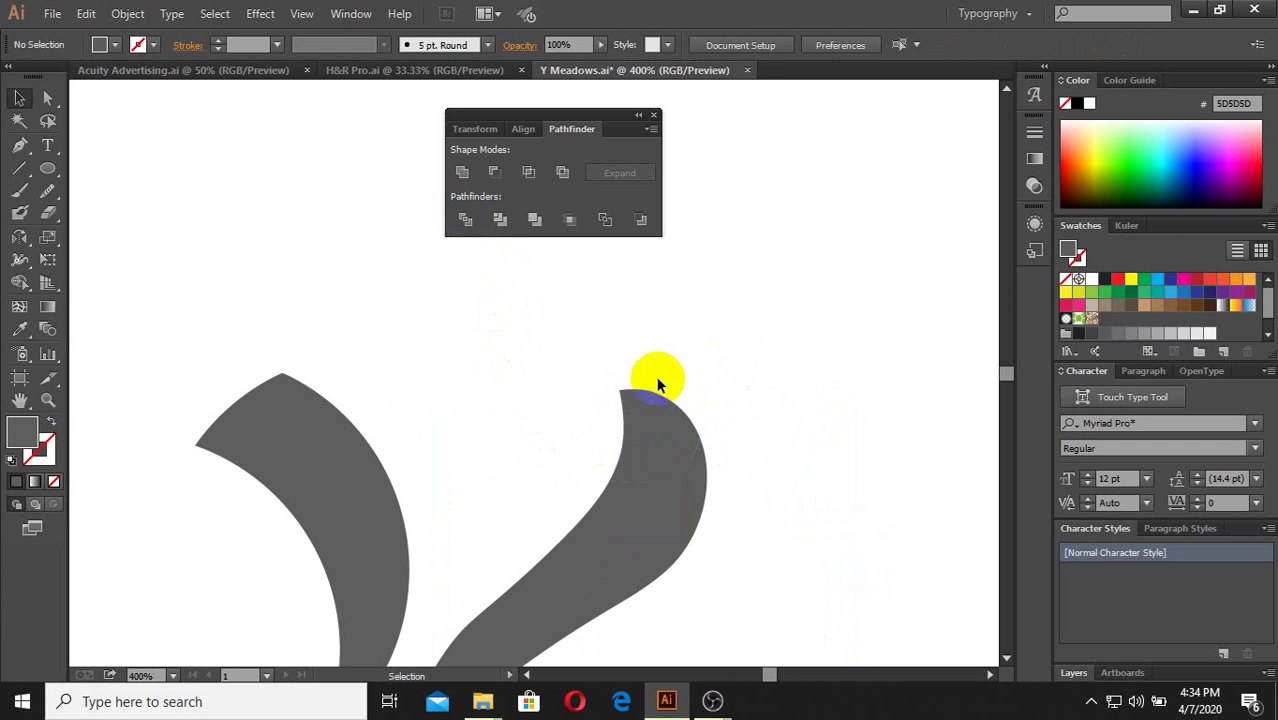
left_click(548, 518)
left_click(463, 173)
left_click(648, 248)
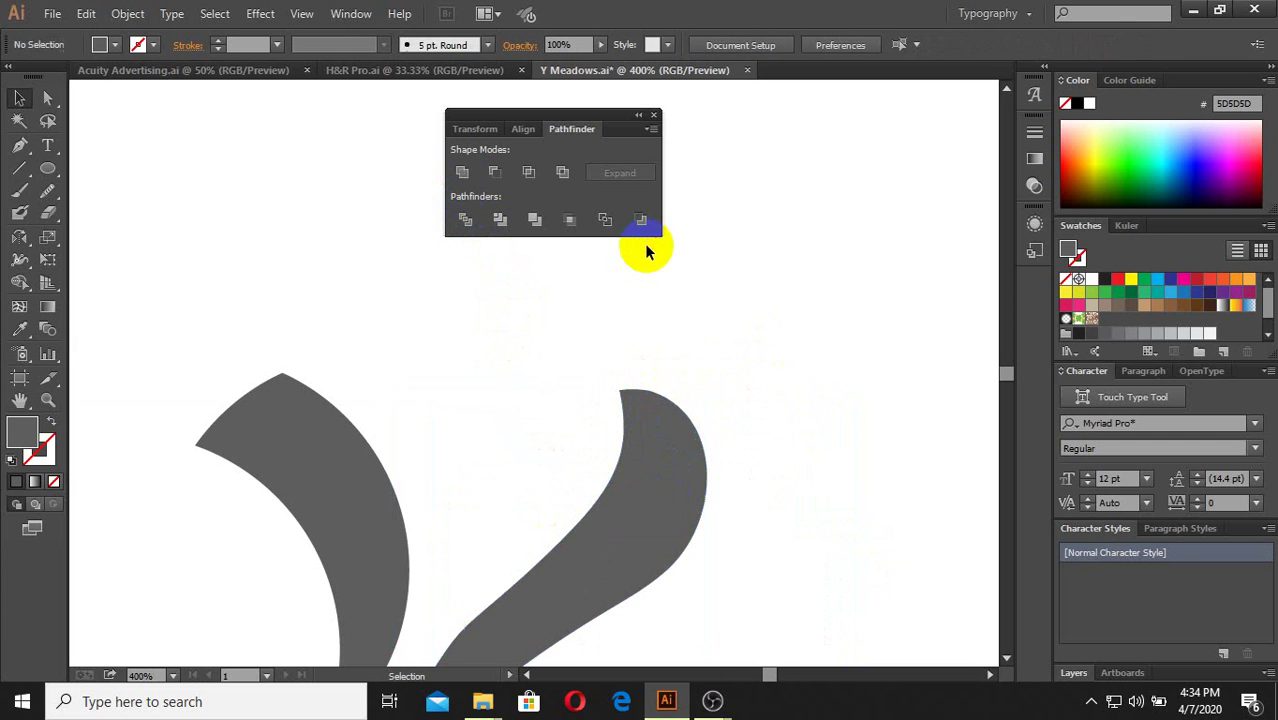
scroll(666, 339, "down", 2)
Step: Move the draft logo group aside to clear space near the grey Y
left_click_drag(650, 613, 330, 405)
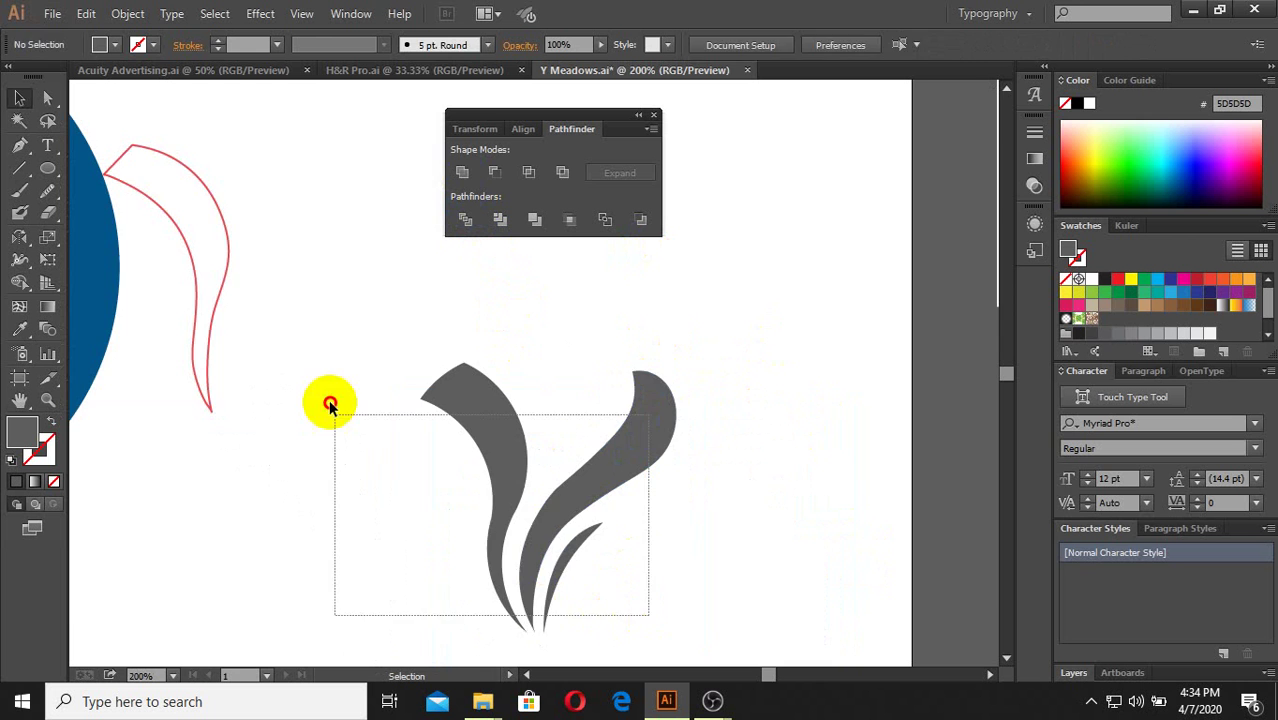
scroll(613, 491, "down", 2)
left_click(633, 543)
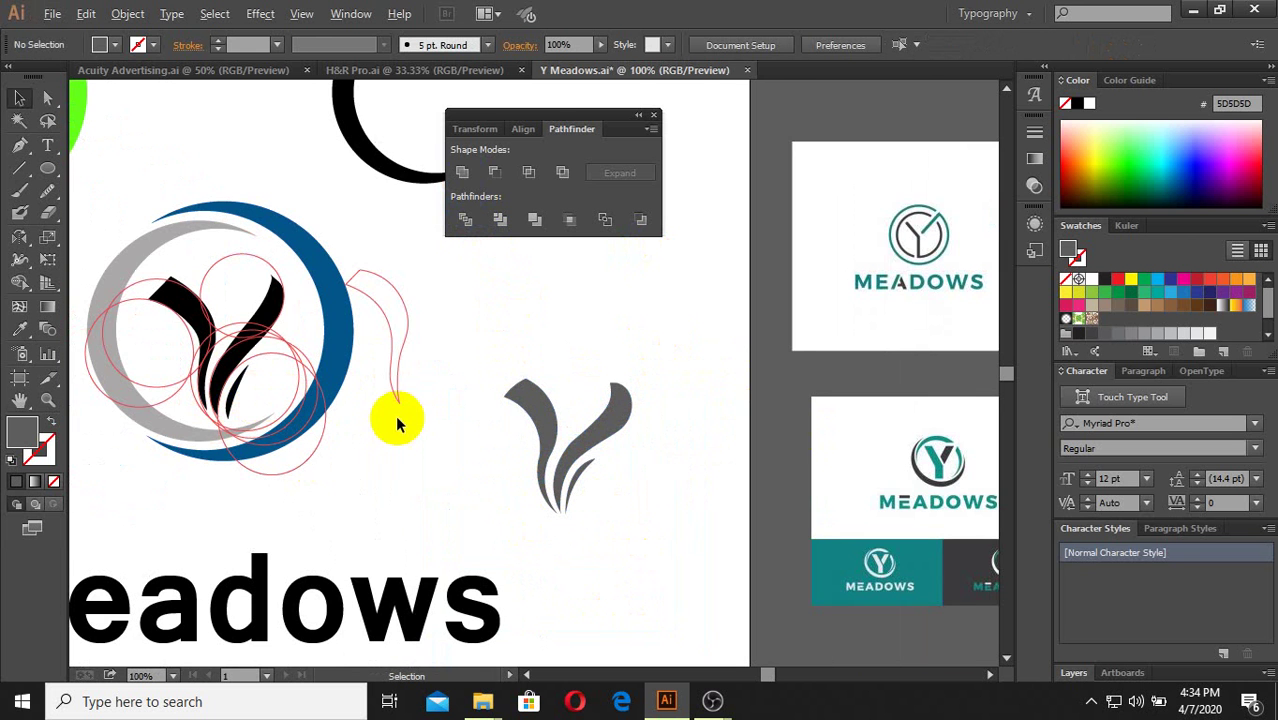
scroll(265, 388, "down", 2)
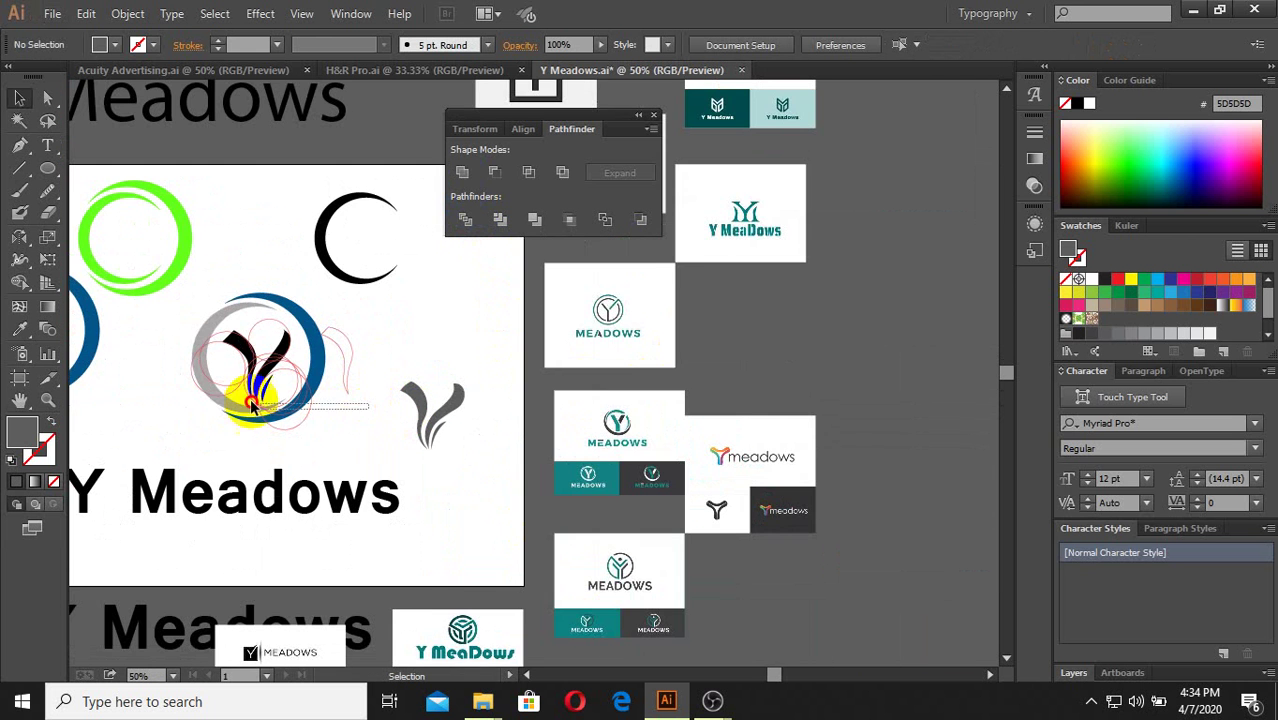
left_click(283, 355)
scroll(283, 355, "down", 1)
left_click_drag(283, 355, 662, 371)
scroll(370, 388, "up", 2)
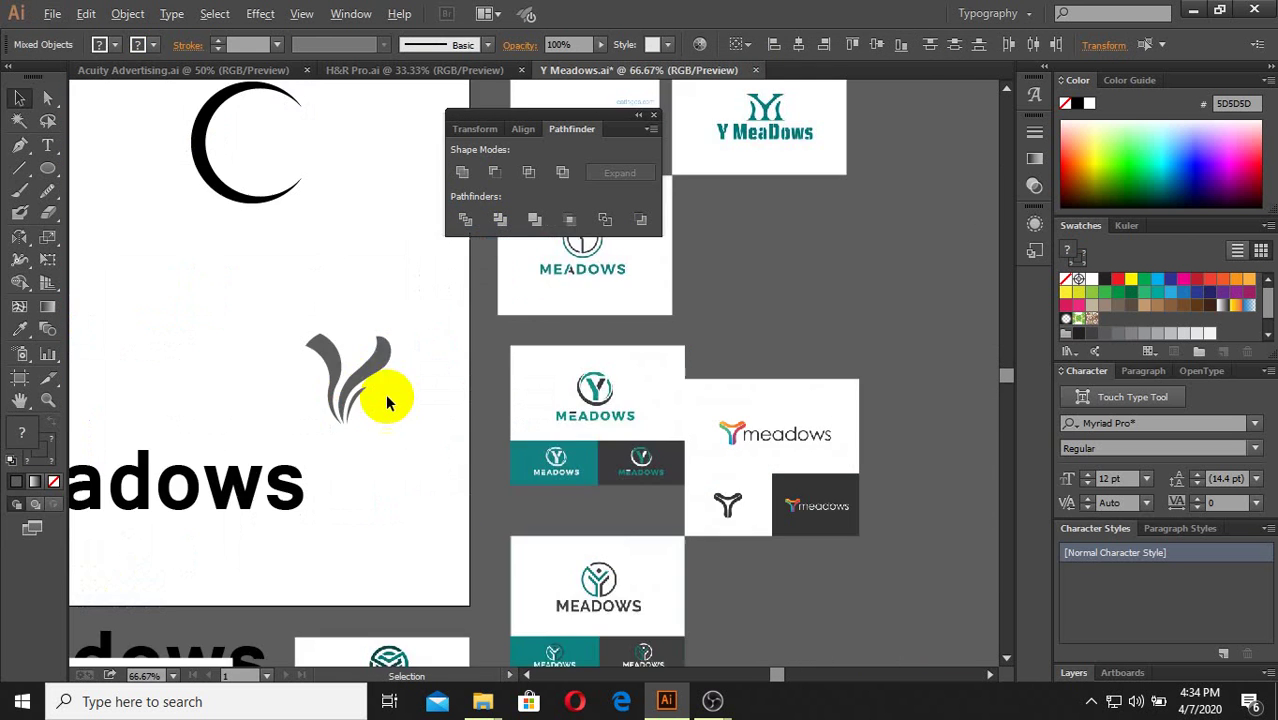
Step: Marquee-select the grey Y mark and drag it just above the 'Y Meadows' text
left_click_drag(407, 422, 250, 338)
left_click_drag(345, 372, 225, 371)
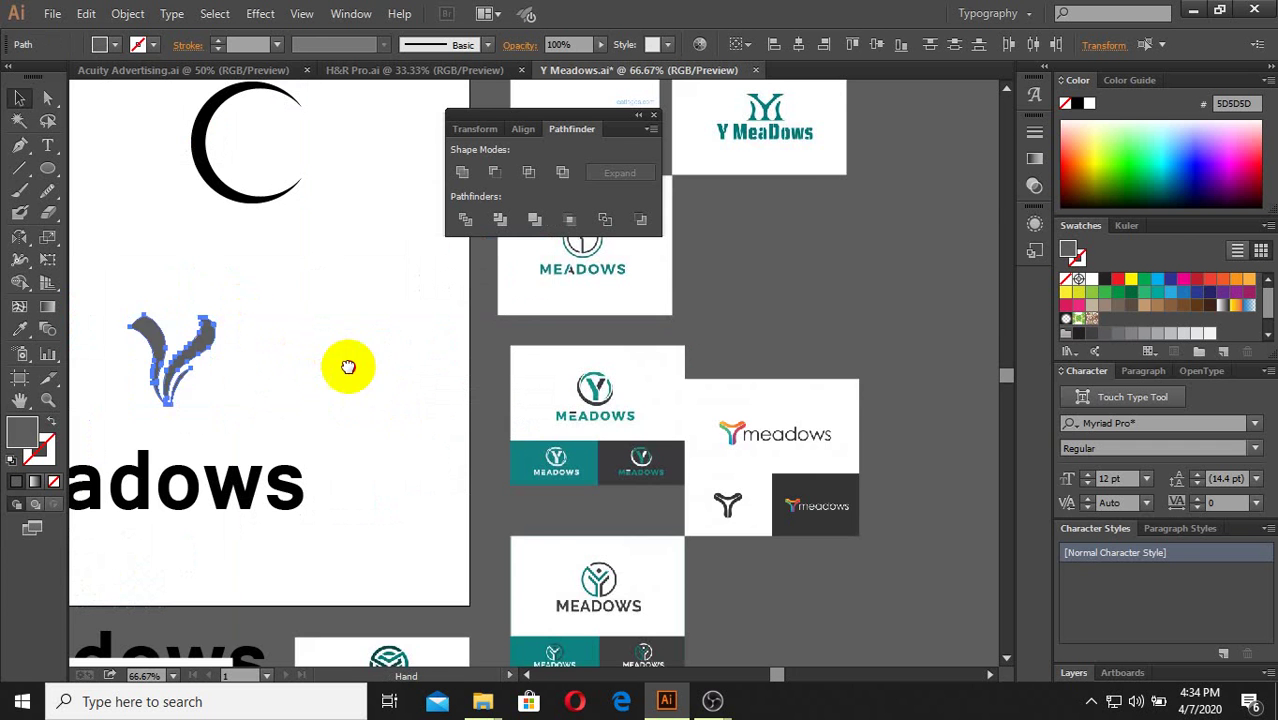
scroll(500, 380, "left", 5)
left_click_drag(600, 375, 498, 386)
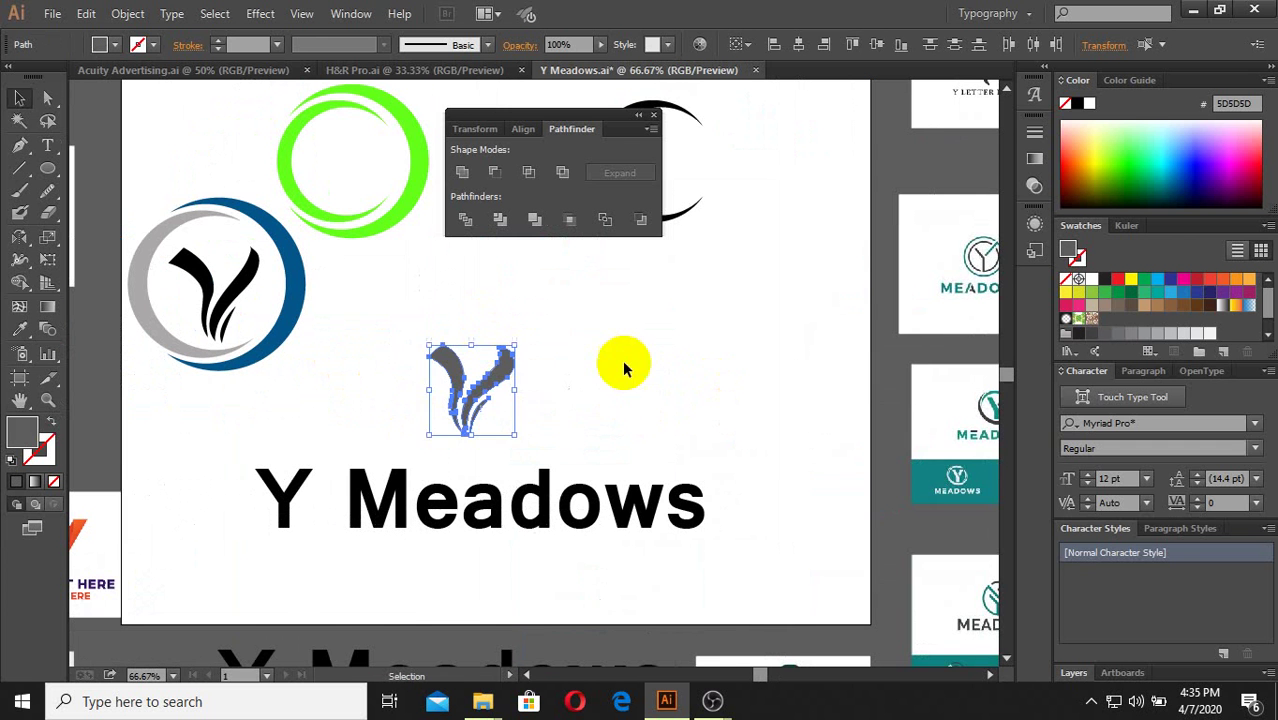
left_click(551, 430)
left_click_drag(551, 430, 408, 322)
scroll(379, 277, "down", 1)
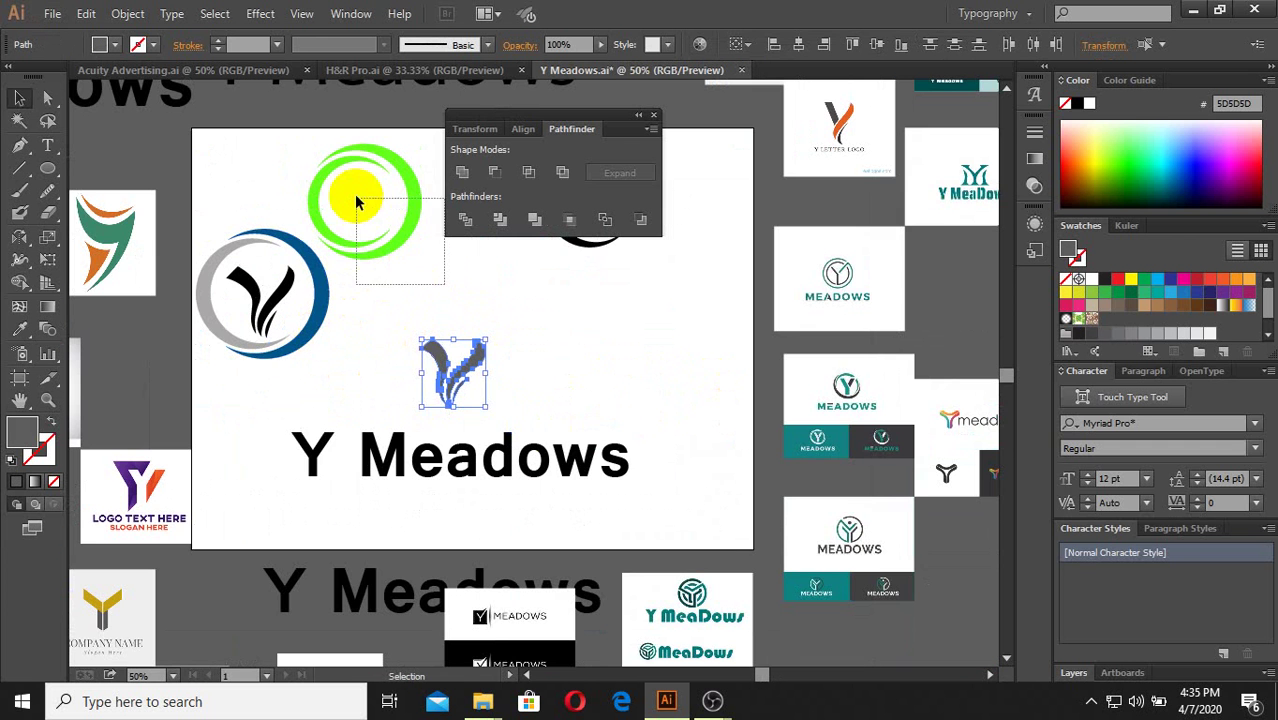
Step: Move the green ring onto the grey Y and enlarge it to surround it
left_click(398, 233)
left_click_drag(398, 233, 491, 388)
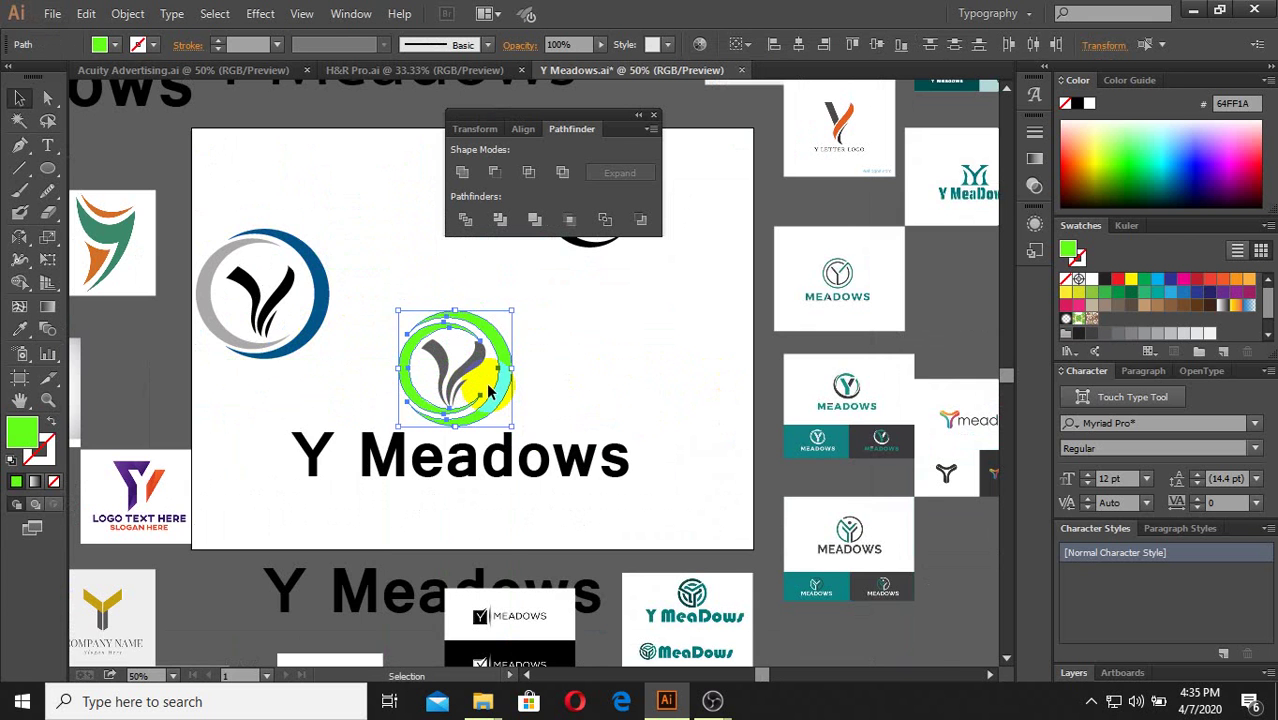
scroll(491, 388, "up", 2)
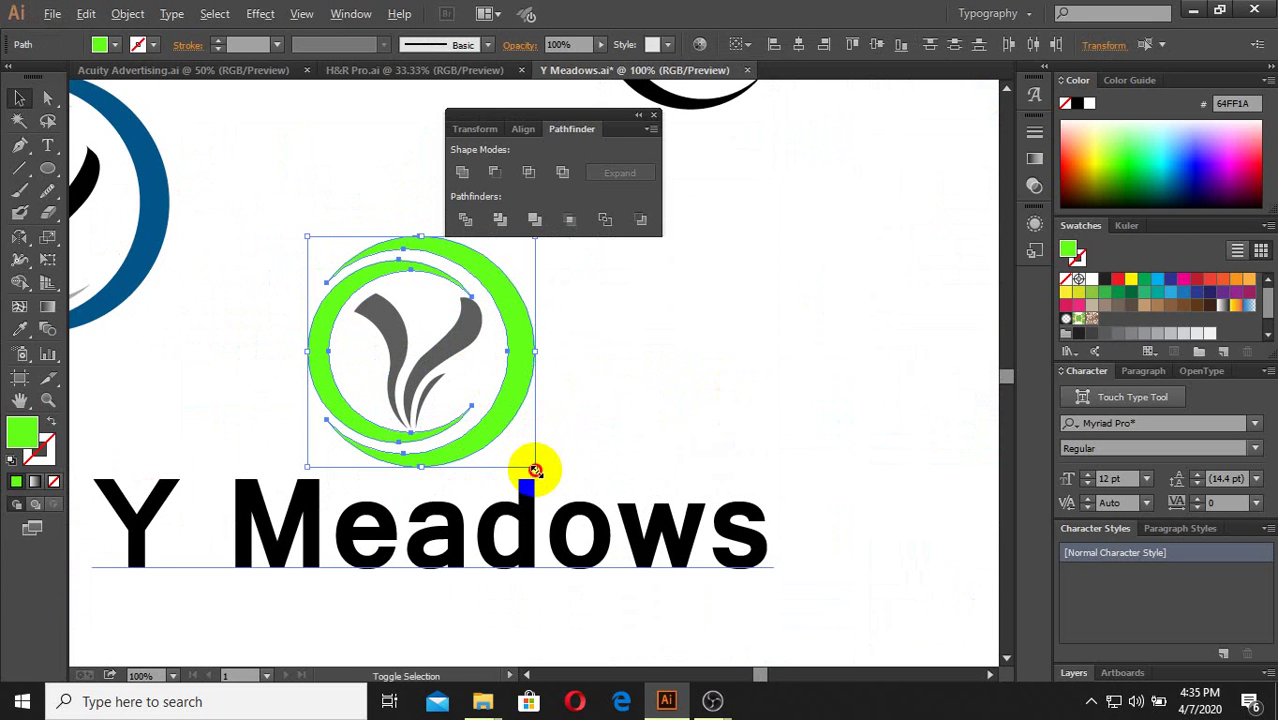
left_click_drag(535, 470, 556, 486)
Step: Group the grey Y pieces together
left_click(459, 398)
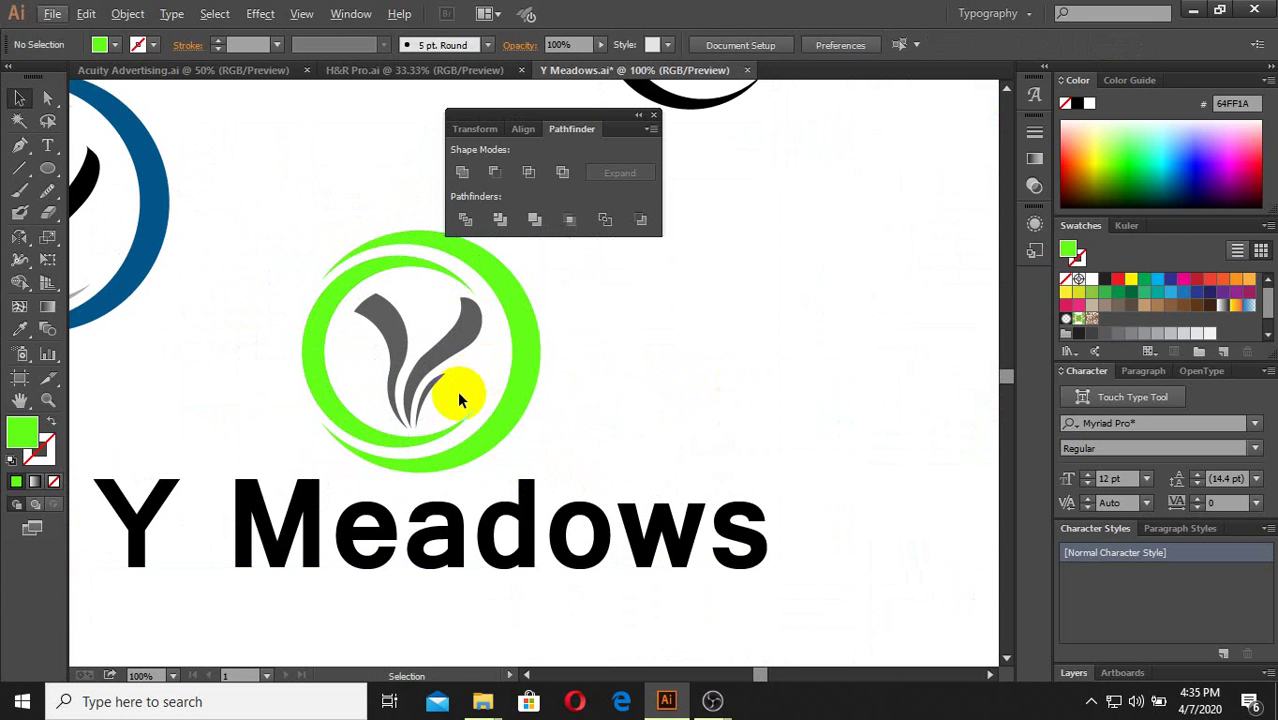
left_click(459, 398)
right_click(450, 316)
left_click(551, 419)
Step: Select the green ring with the grey Y and group them into one logo mark
left_click_drag(600, 408, 216, 213)
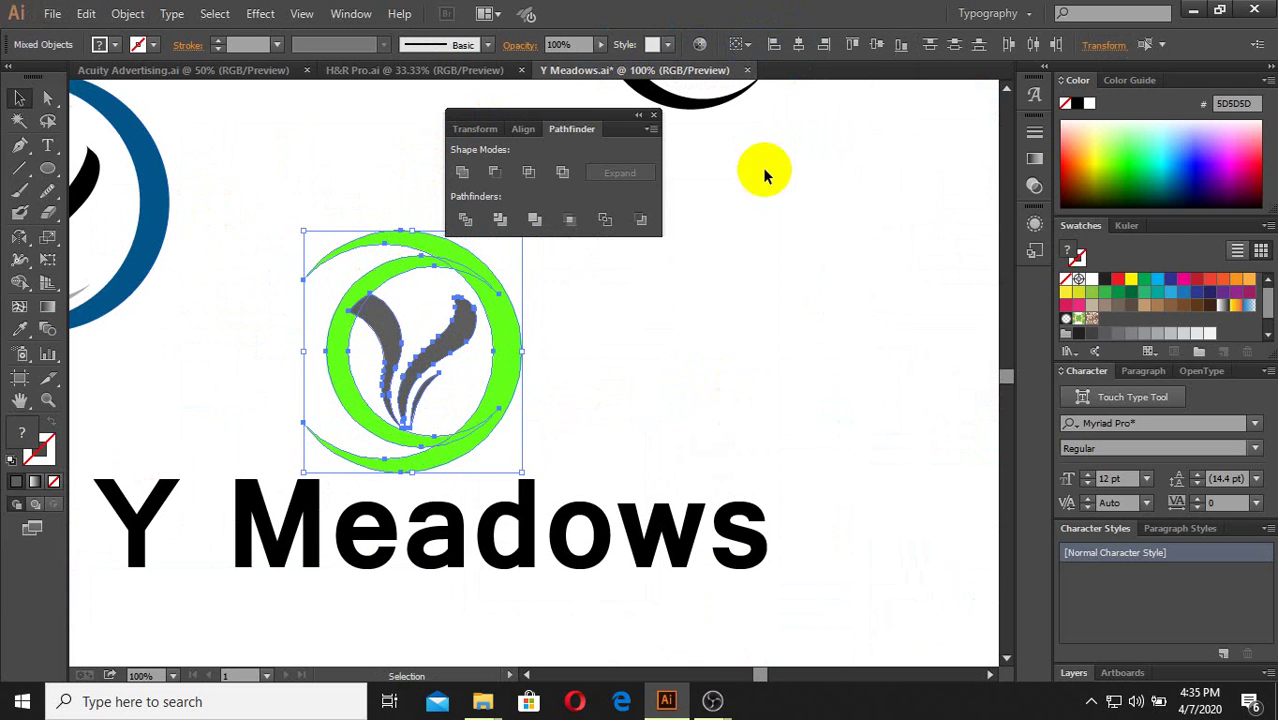
key("ctrl+z")
left_click(613, 288)
left_click(524, 283)
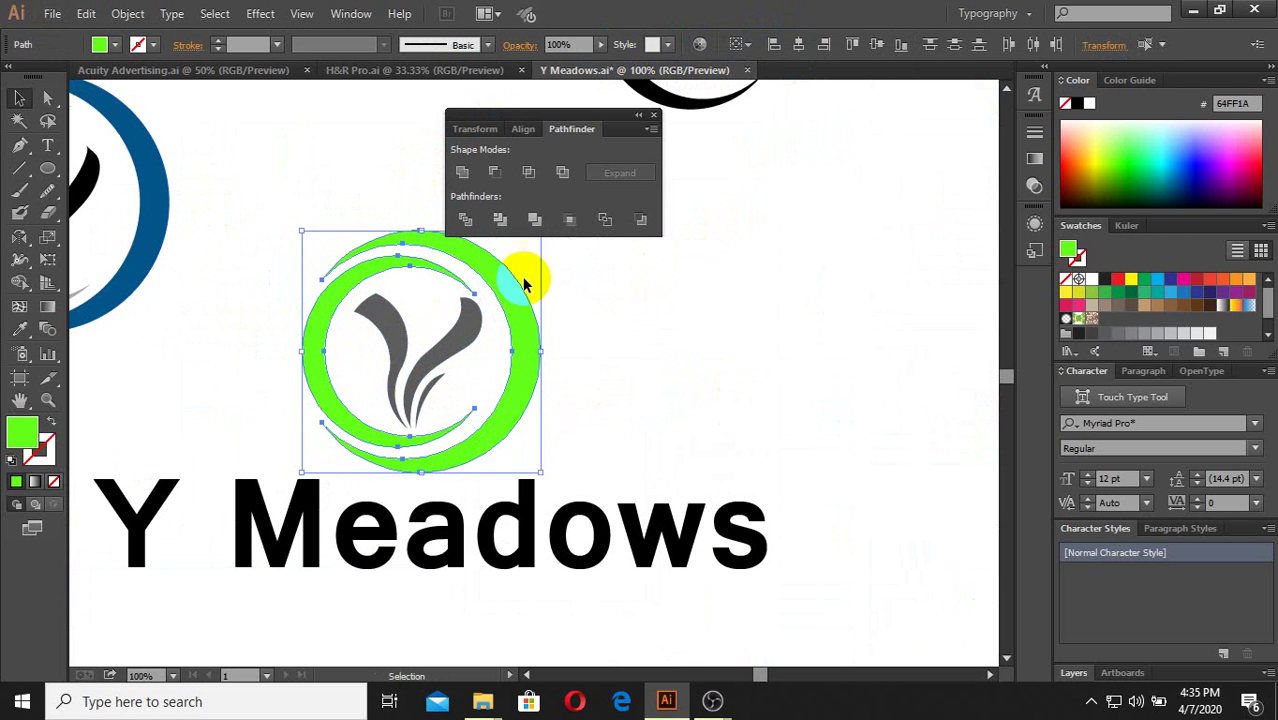
left_click_drag(560, 272, 331, 264)
right_click(410, 262)
left_click(440, 350)
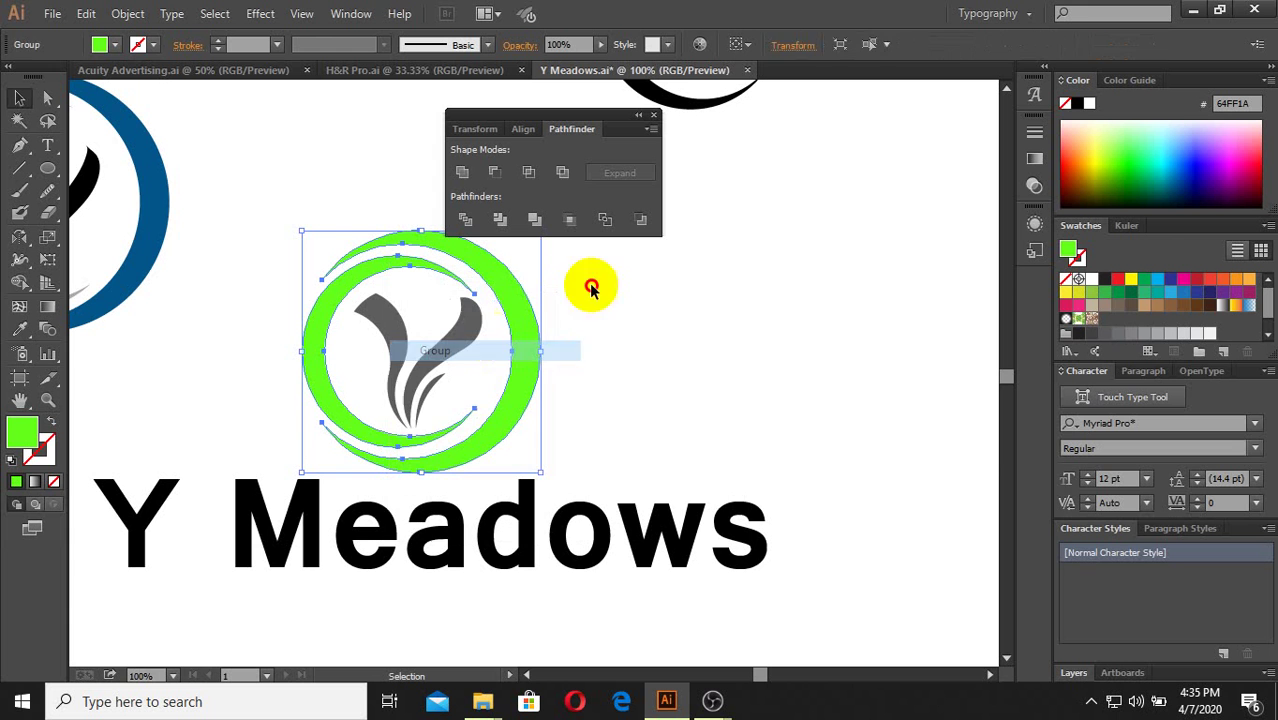
left_click(724, 318)
scroll(724, 318, "down", 2, "alt")
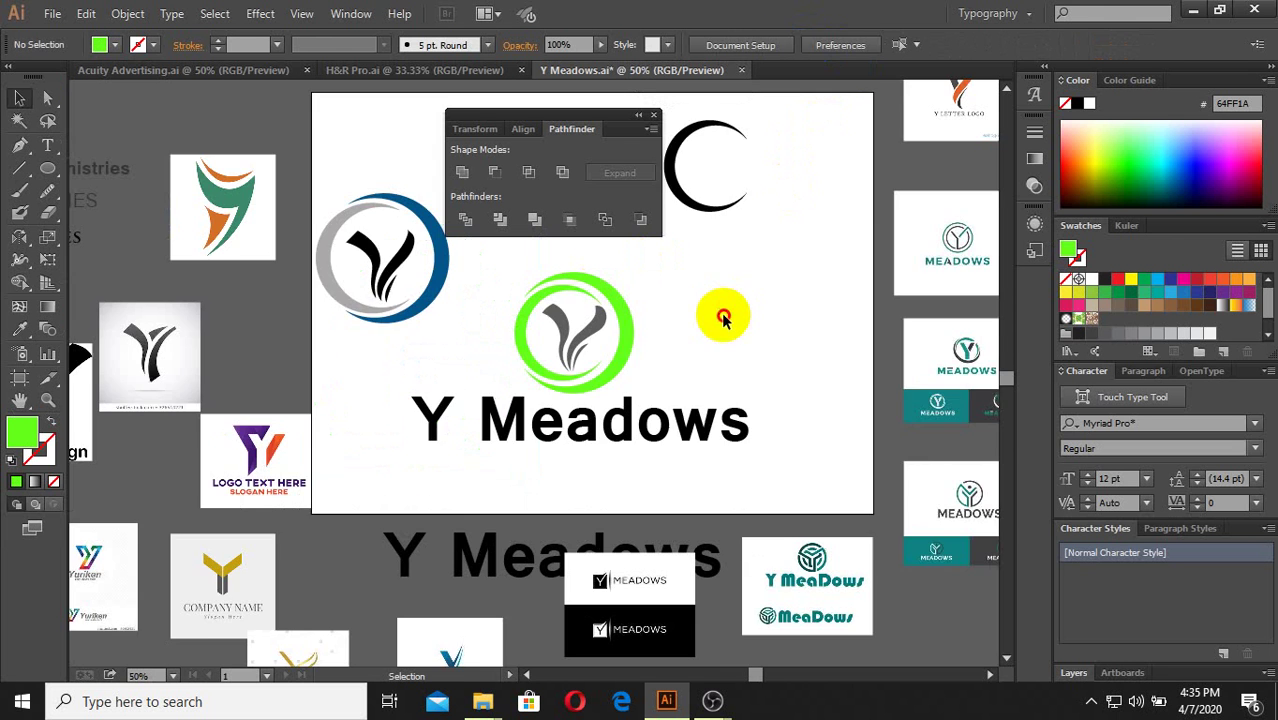
scroll(559, 365, "up", 3, "alt")
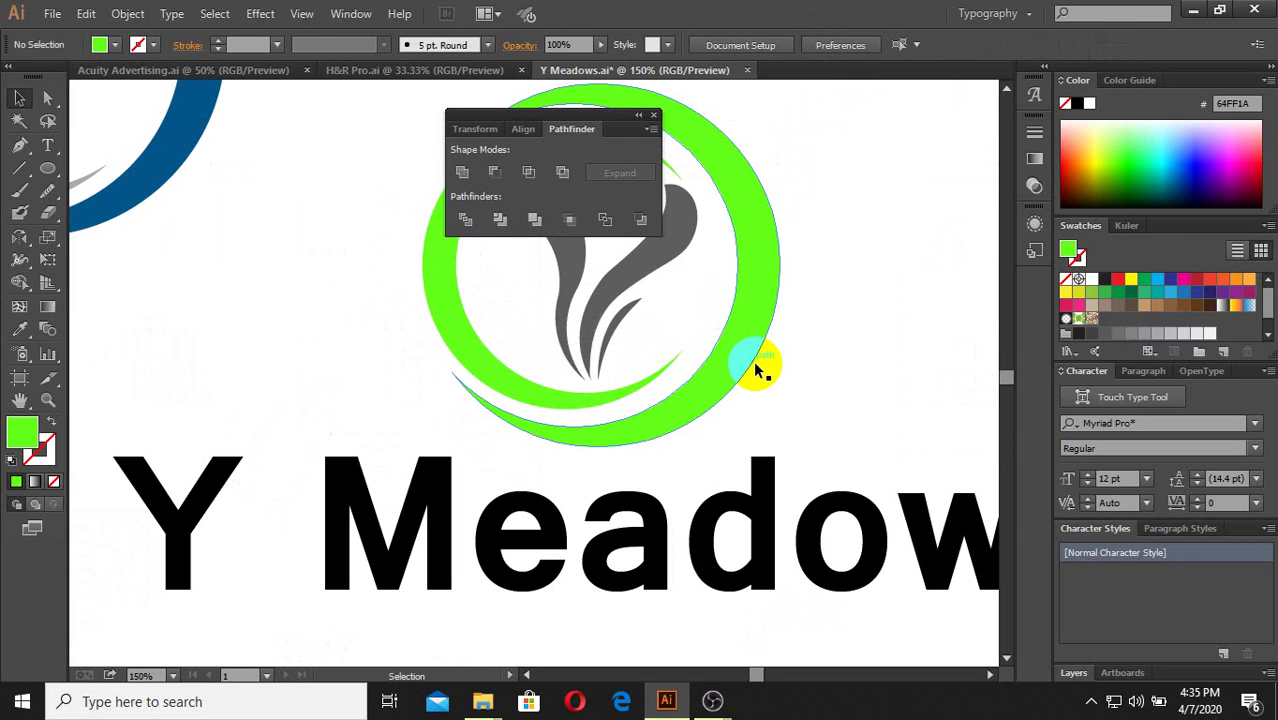